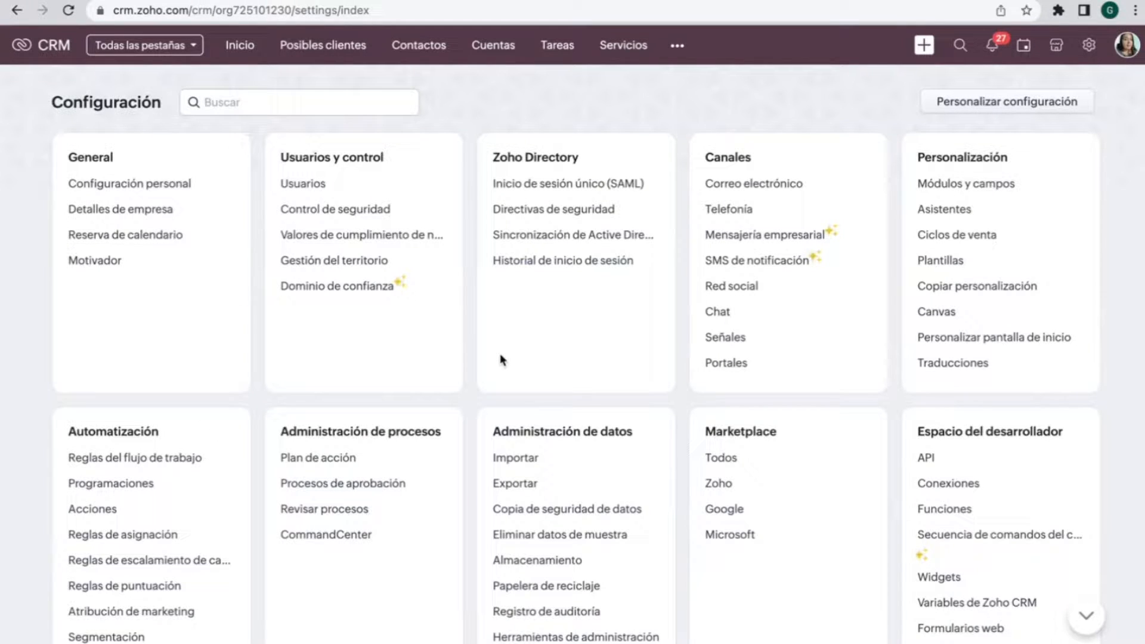
Step: Open the workflow rules (Reglas del flujo de trabajo) from the Automatización settings
scroll(499, 358, down, 1)
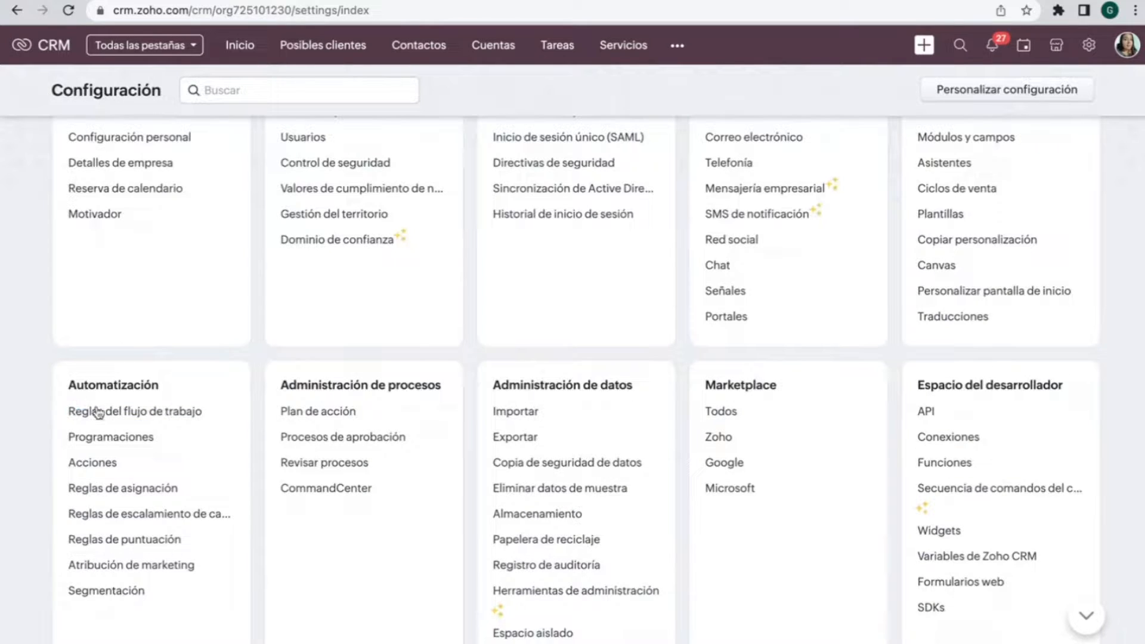
click(117, 418)
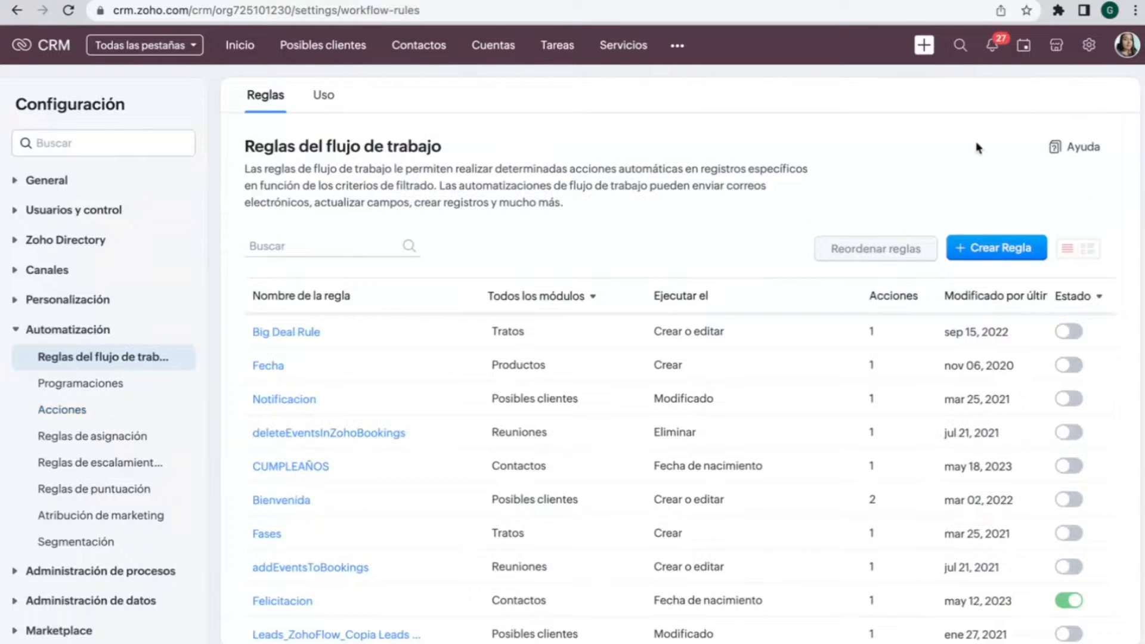
Step: Examine the module choices and the name and description fields for creating a new workflow rule, and close the form without saving
click(983, 244)
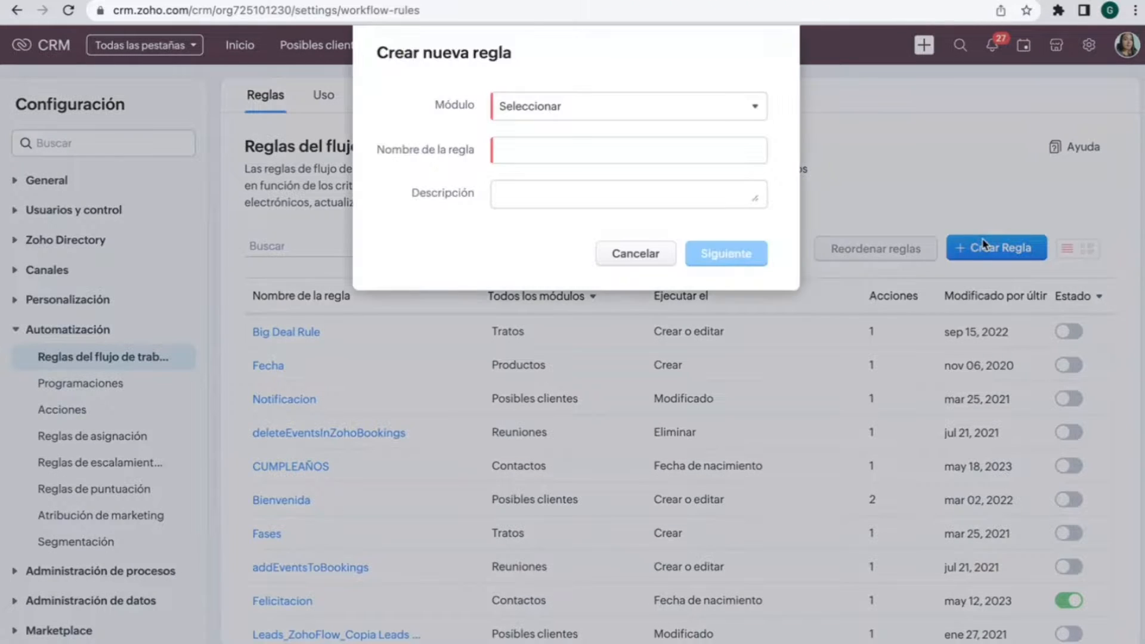
click(586, 106)
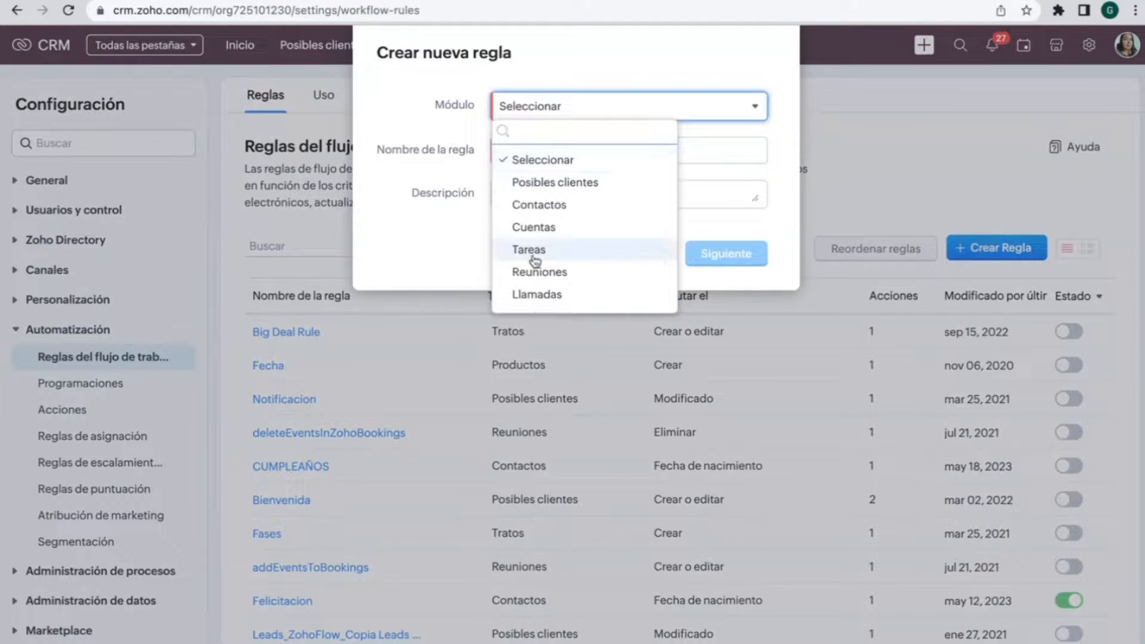
scroll(544, 248, down, 2)
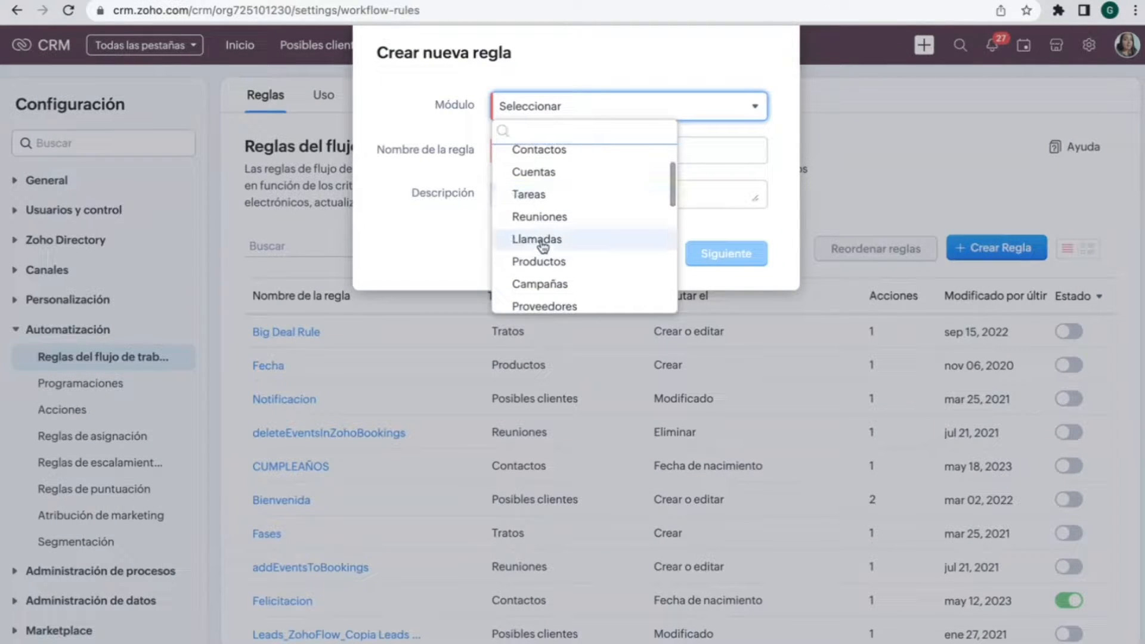
scroll(543, 246, down, 2)
click(468, 190)
click(521, 158)
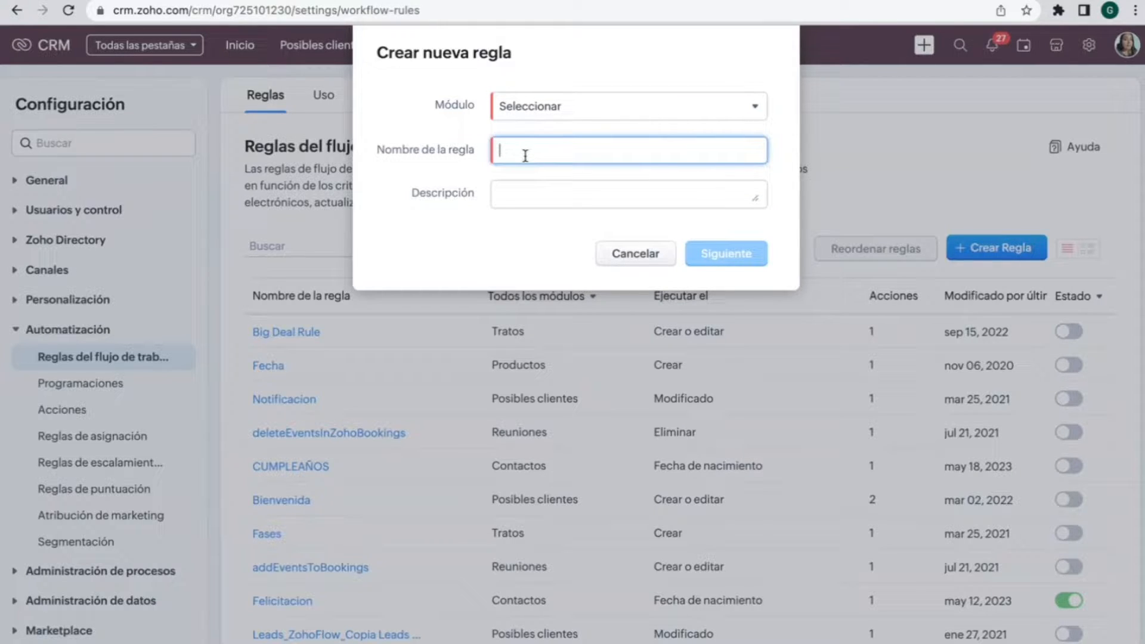
click(508, 195)
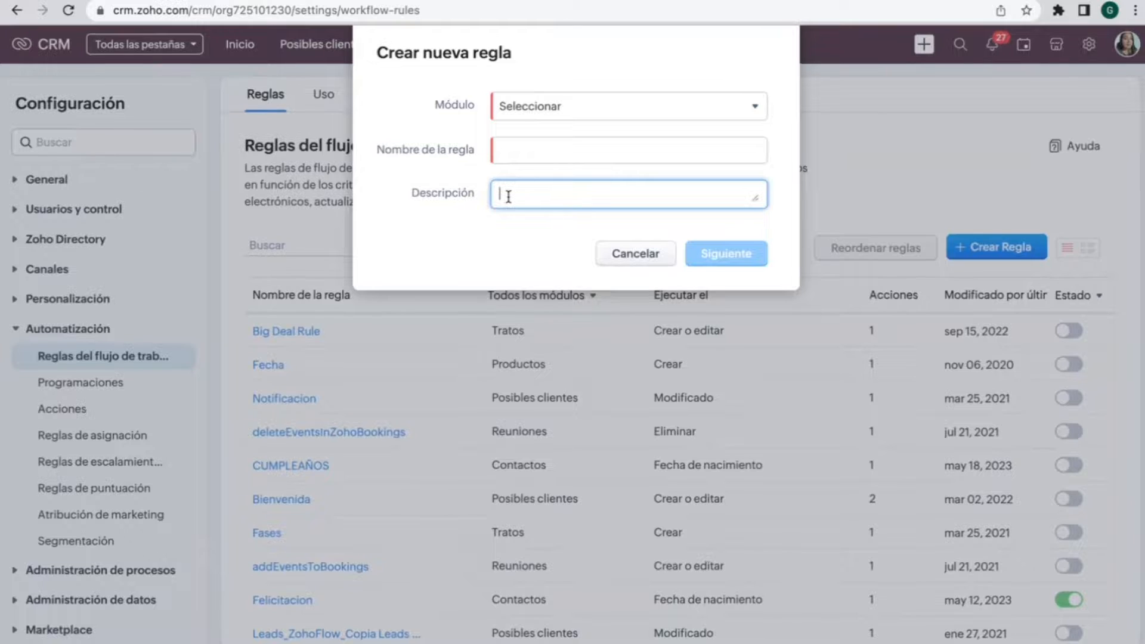
click(626, 258)
Step: Open the active Bienvenida rule for Posibles clientes and examine its trigger's record action options and module
scroll(423, 387, down, 3)
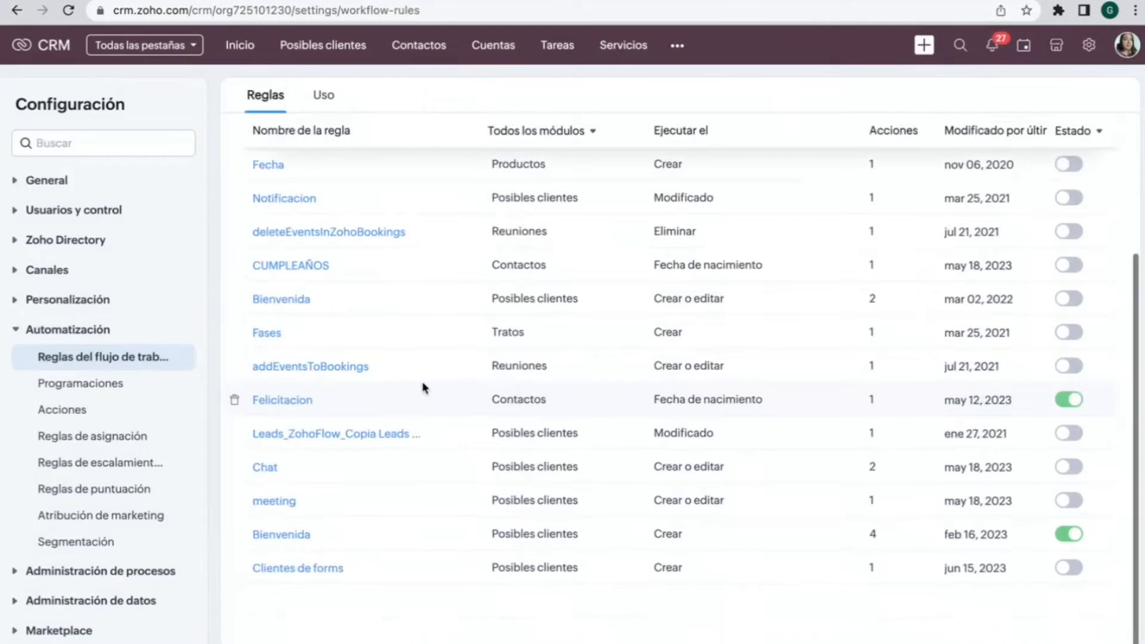
click(296, 535)
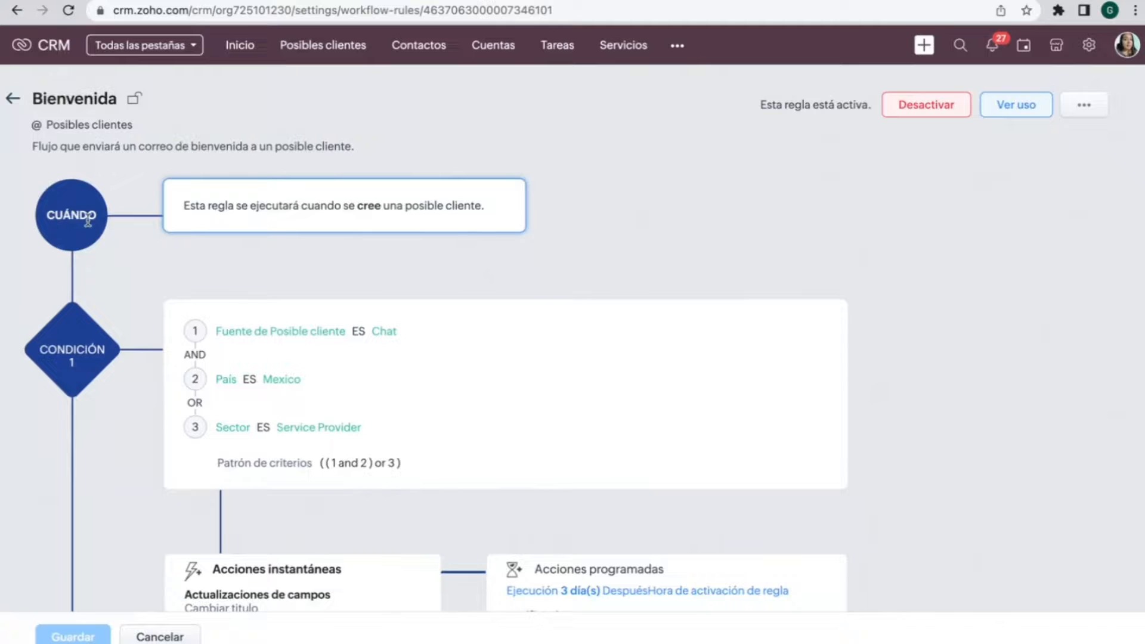
drag(98, 217, 48, 220)
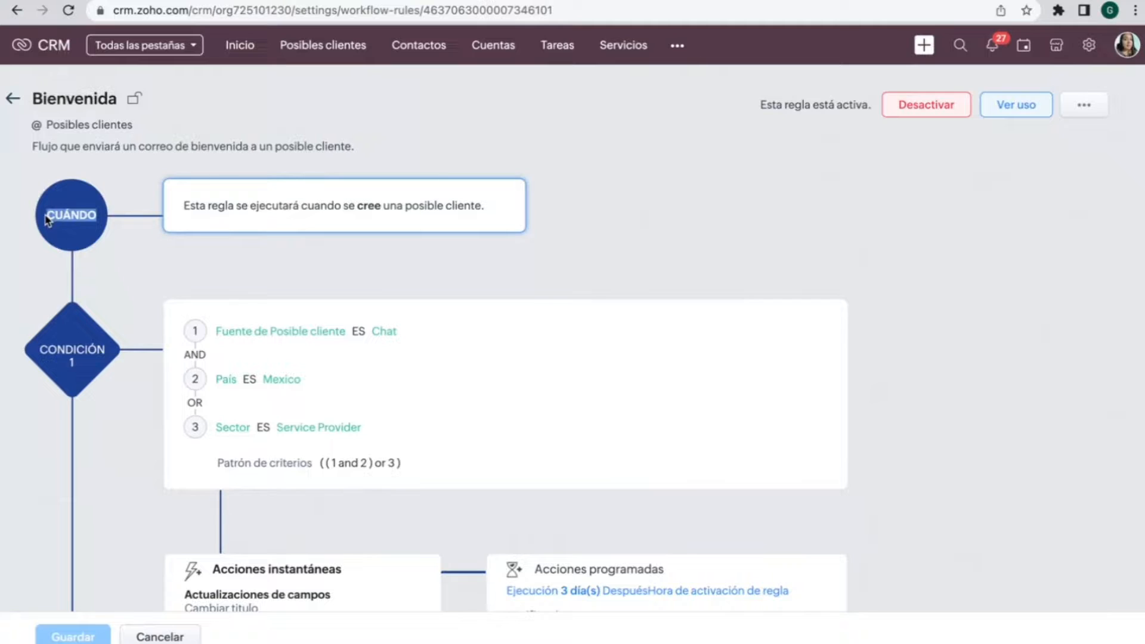
click(517, 203)
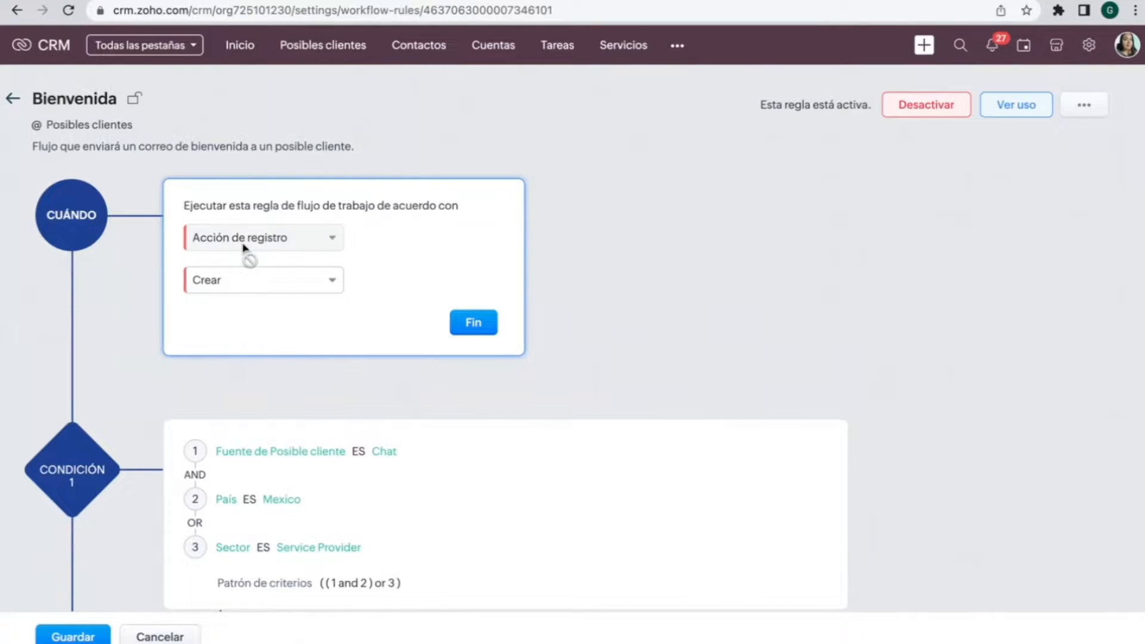
click(238, 283)
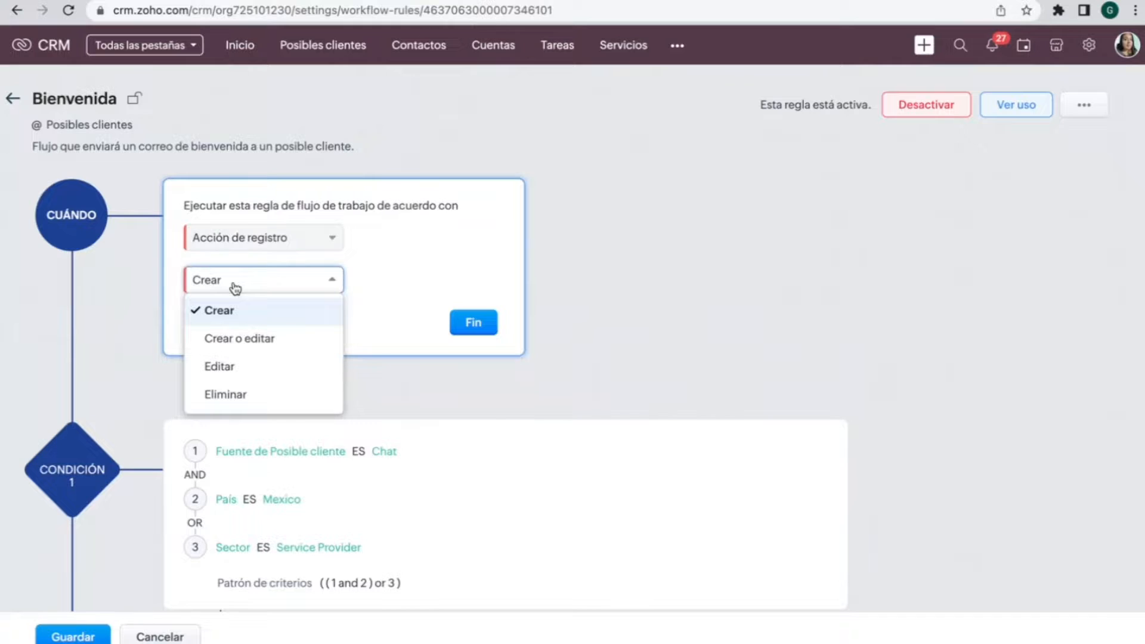
click(381, 284)
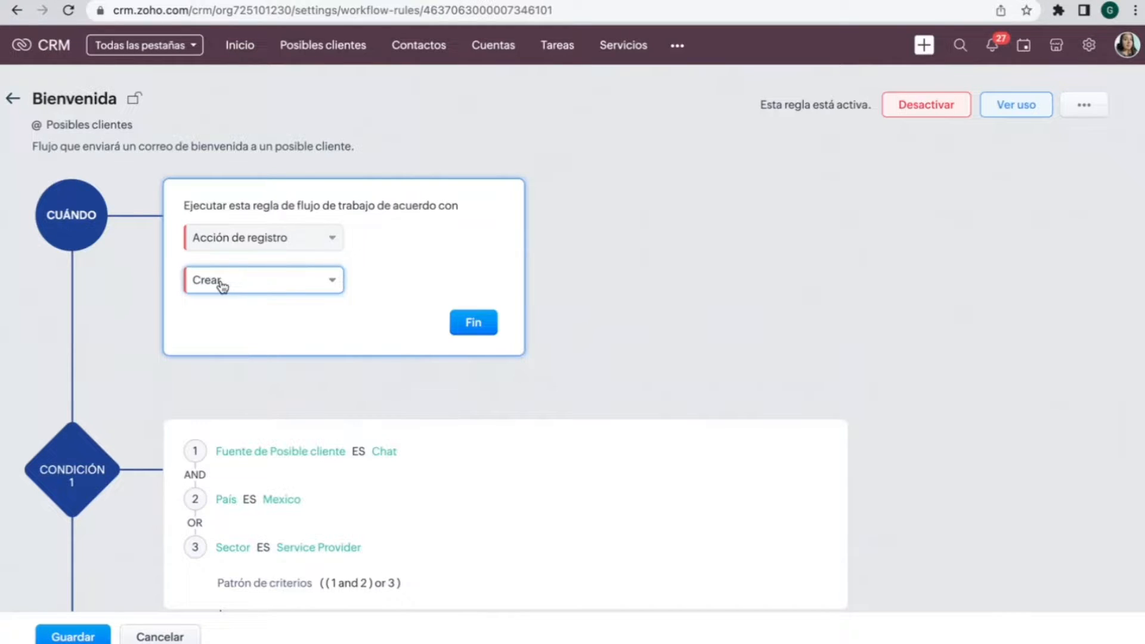
drag(131, 125, 57, 127)
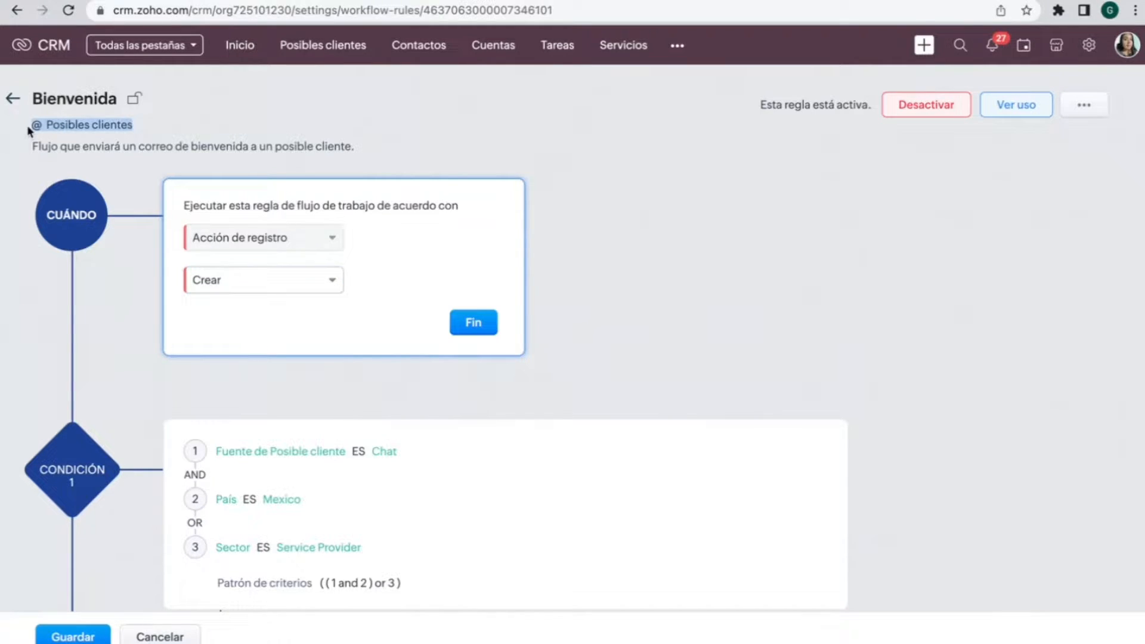
Step: Open Condition 1 of the Bienvenida rule for editing and examine its criteria and criteria pattern
scroll(261, 216, down, 1)
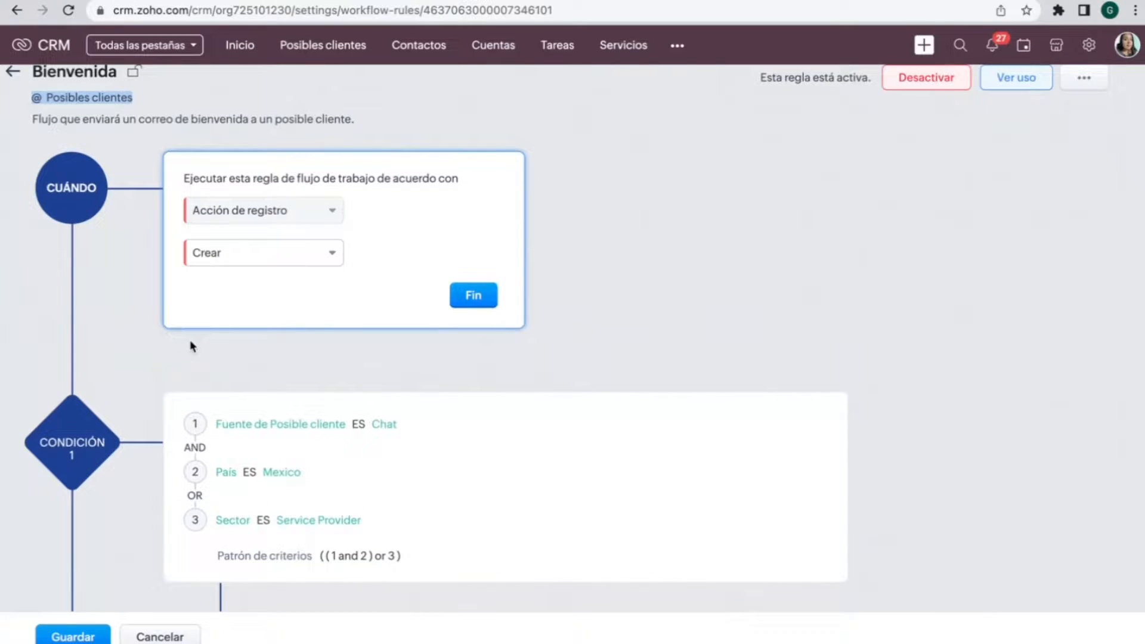
scroll(190, 346, down, 5)
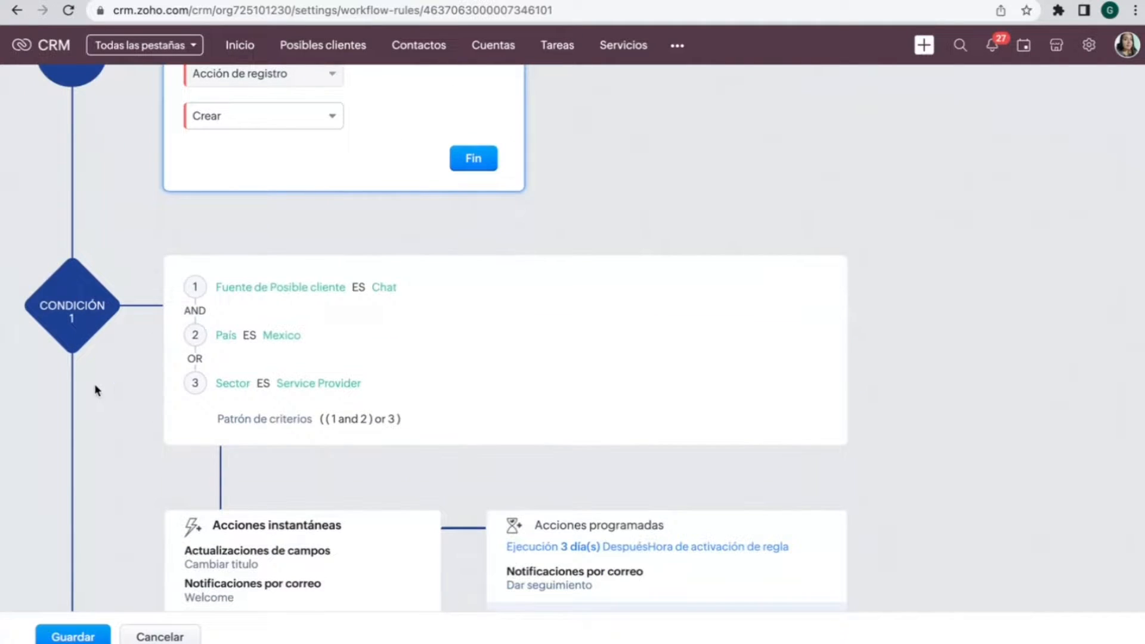
scroll(106, 384, down, 1)
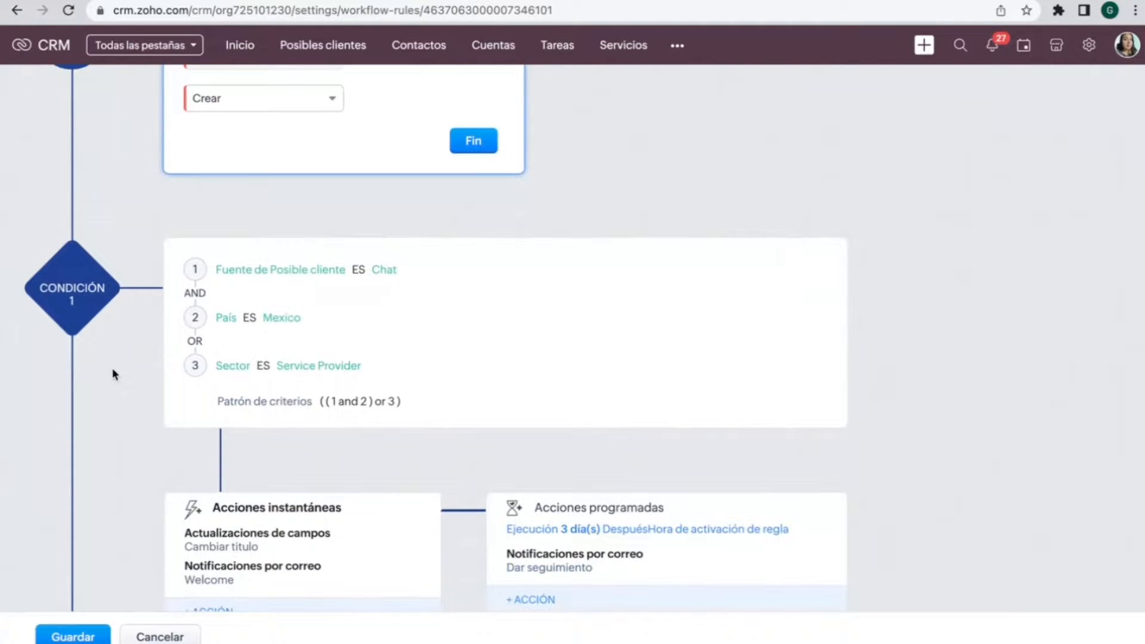
scroll(113, 374, down, 1)
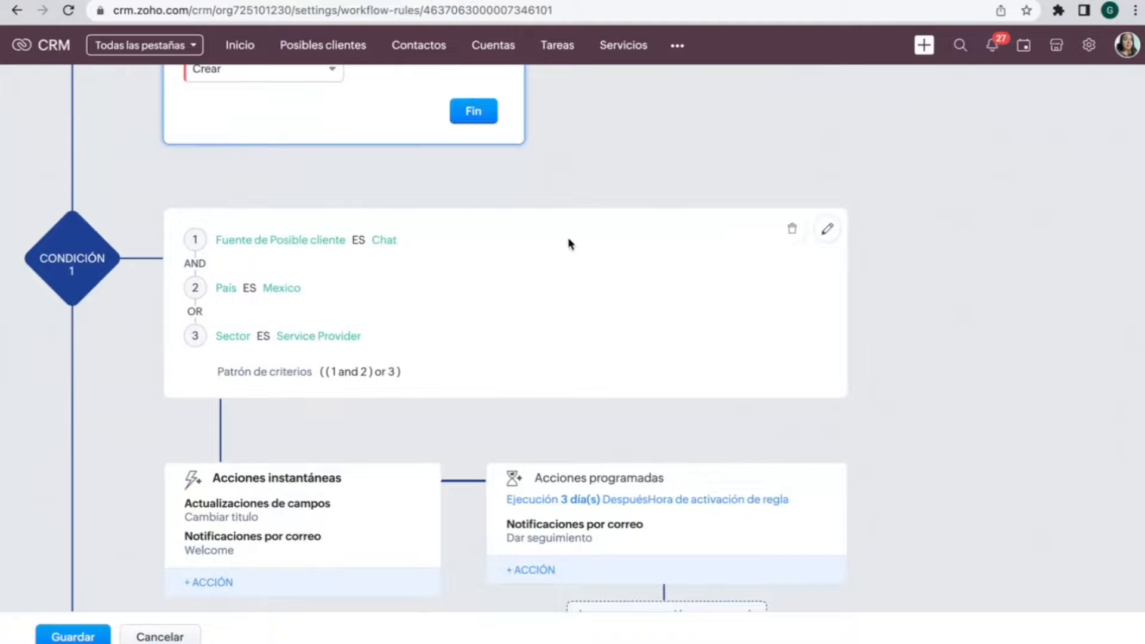
click(826, 228)
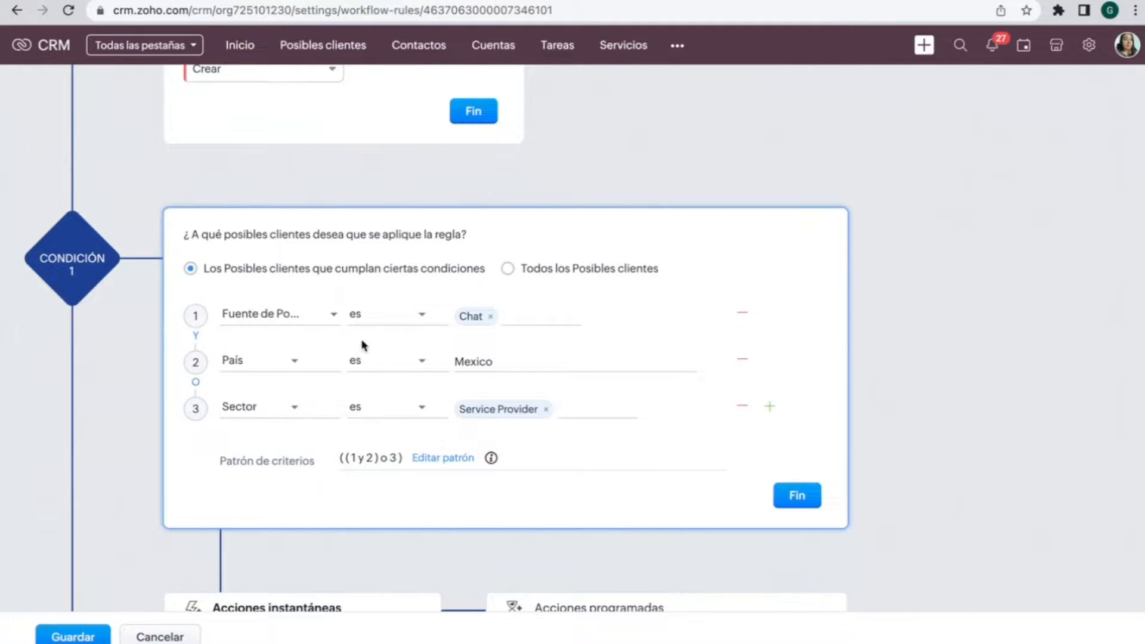
scroll(362, 342, down, 1)
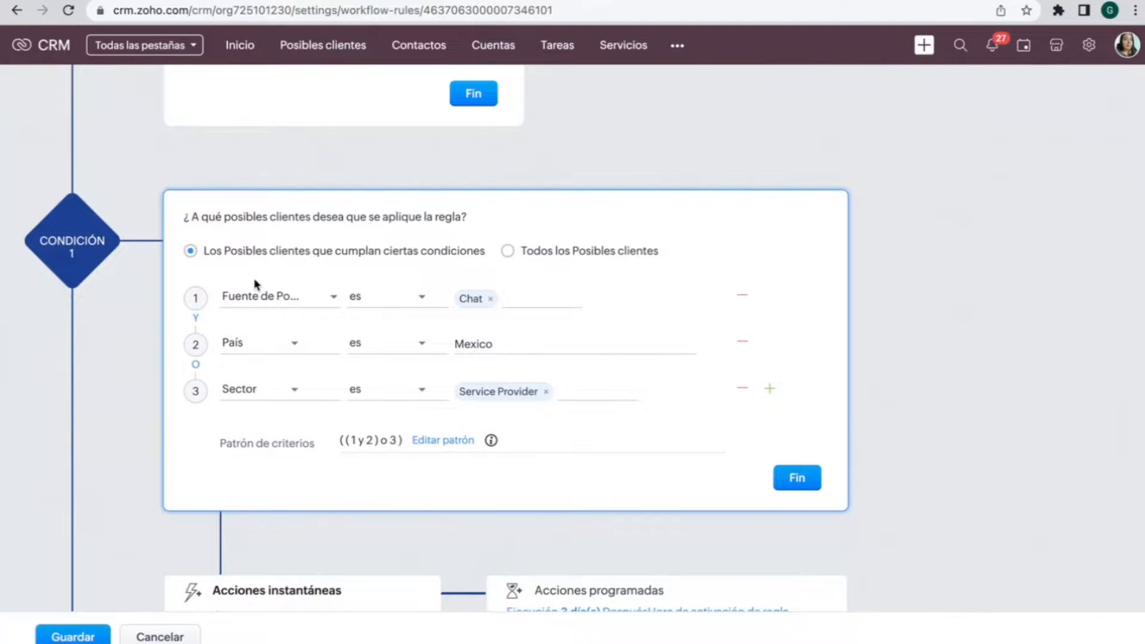
Step: Add a fourth criterion to Condition 1, browse the fields available for it, and remove the empty criterion
click(774, 390)
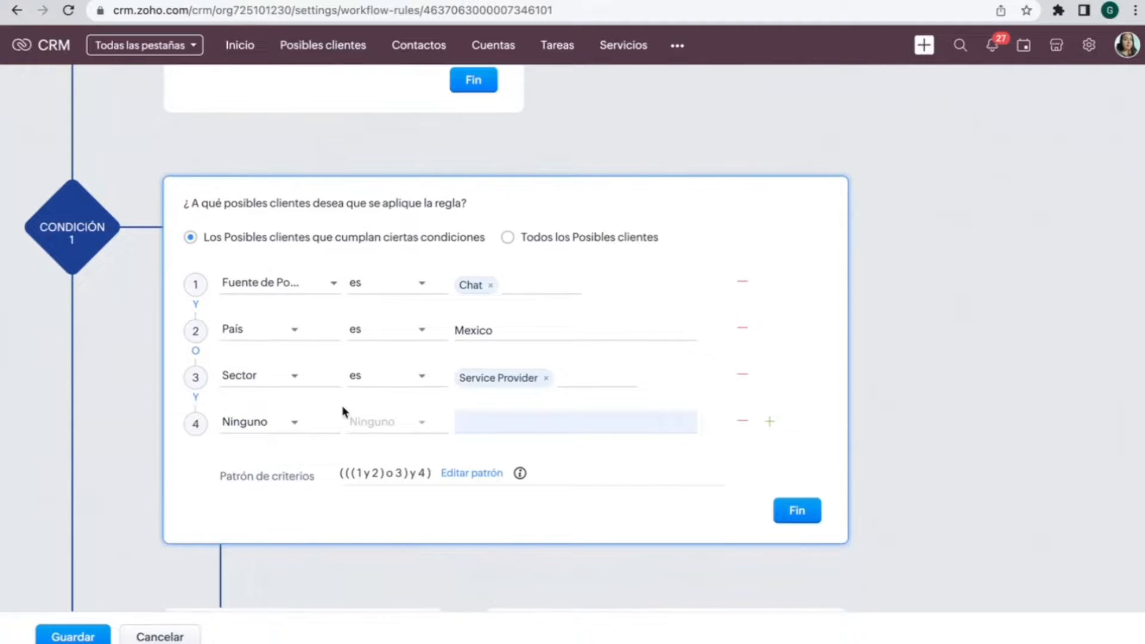
click(298, 427)
scroll(294, 528, down, 15)
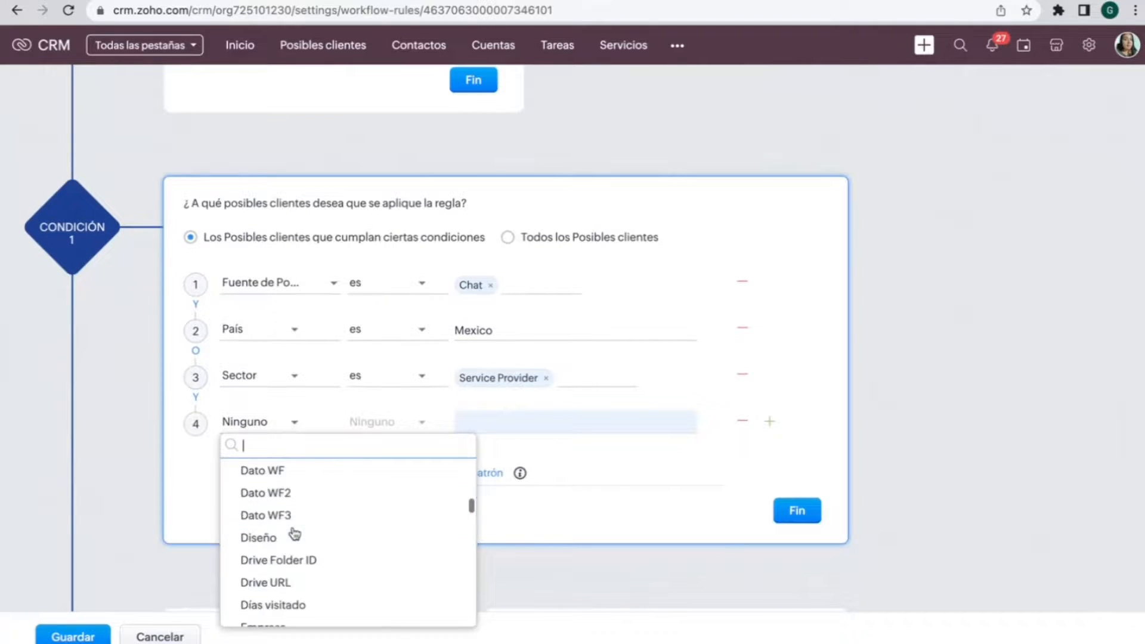
scroll(294, 527, down, 10)
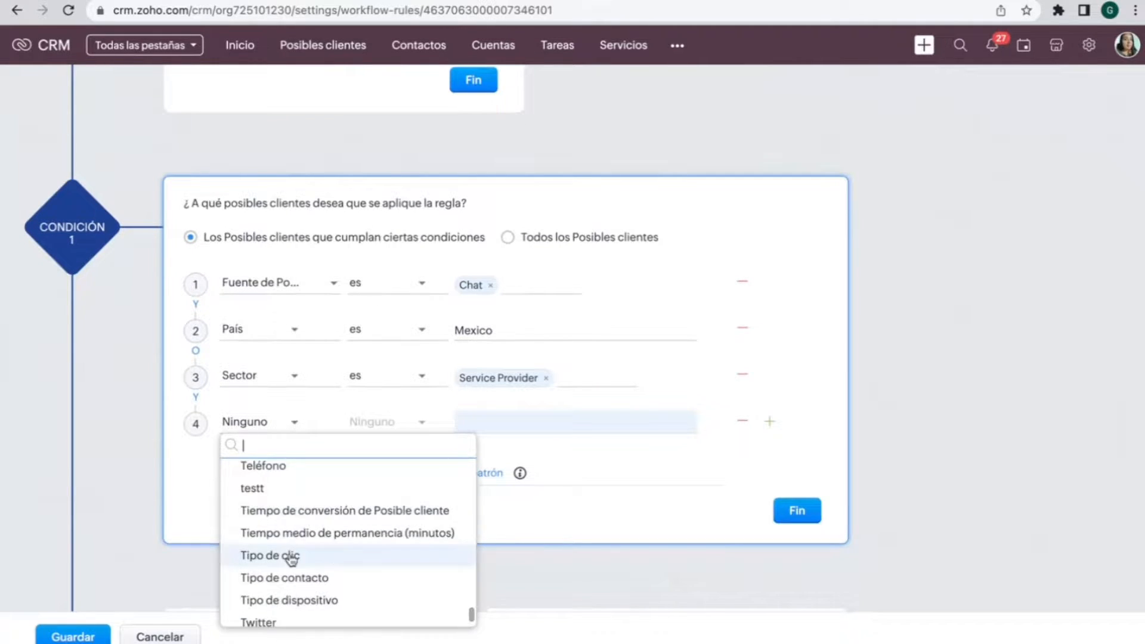
scroll(289, 555, down, 2)
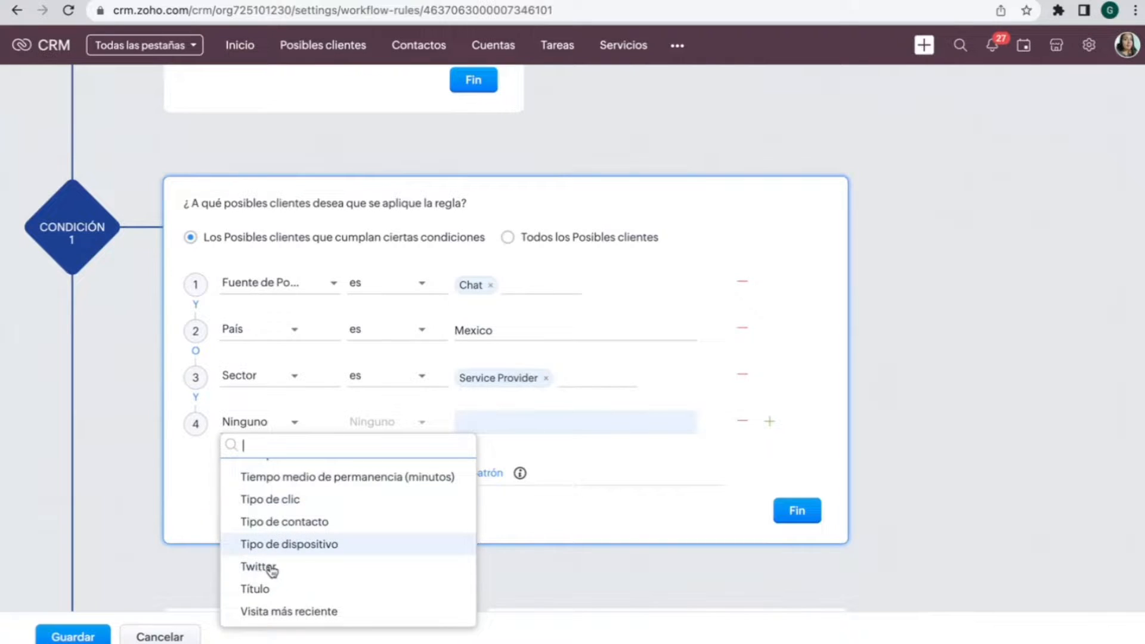
scroll(292, 555, up, 1)
scroll(291, 553, up, 4)
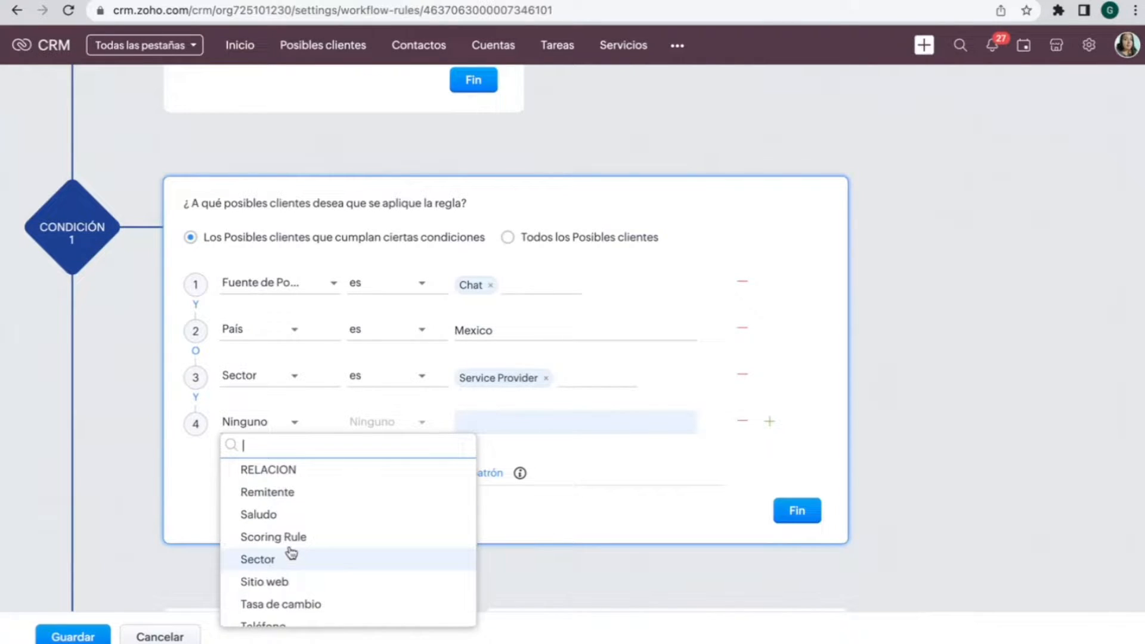
scroll(276, 530, up, 2)
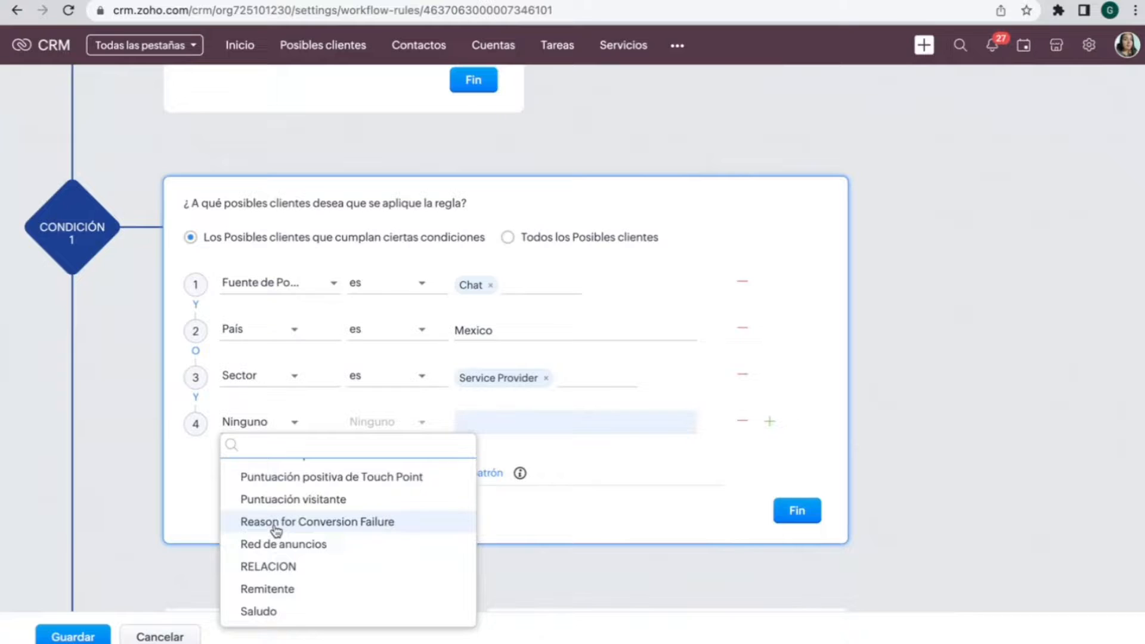
click(188, 489)
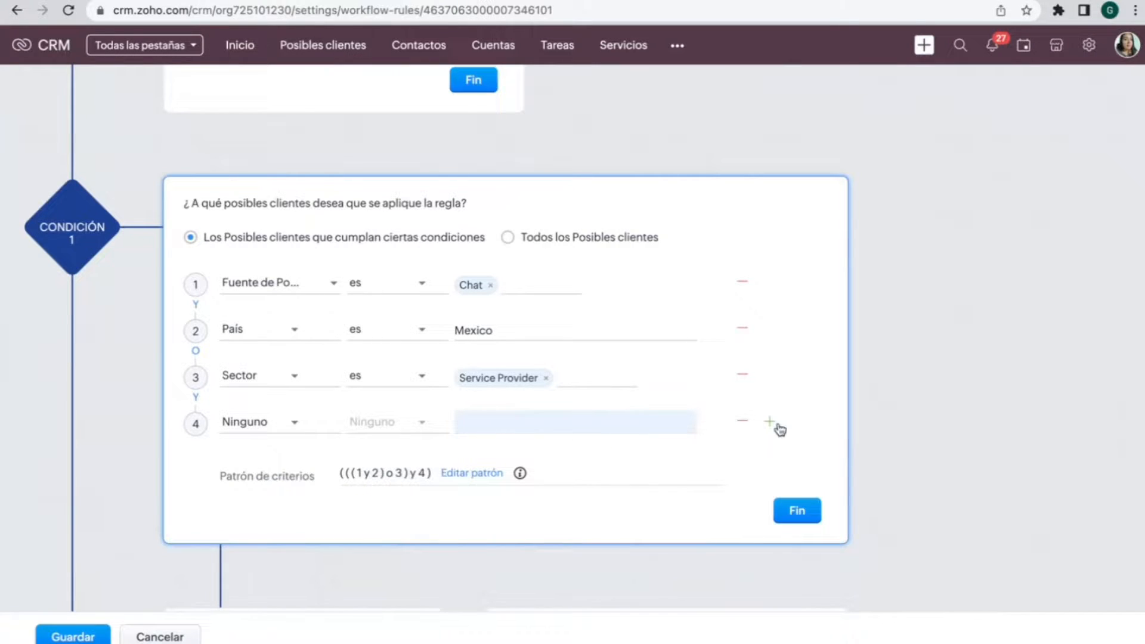
click(741, 422)
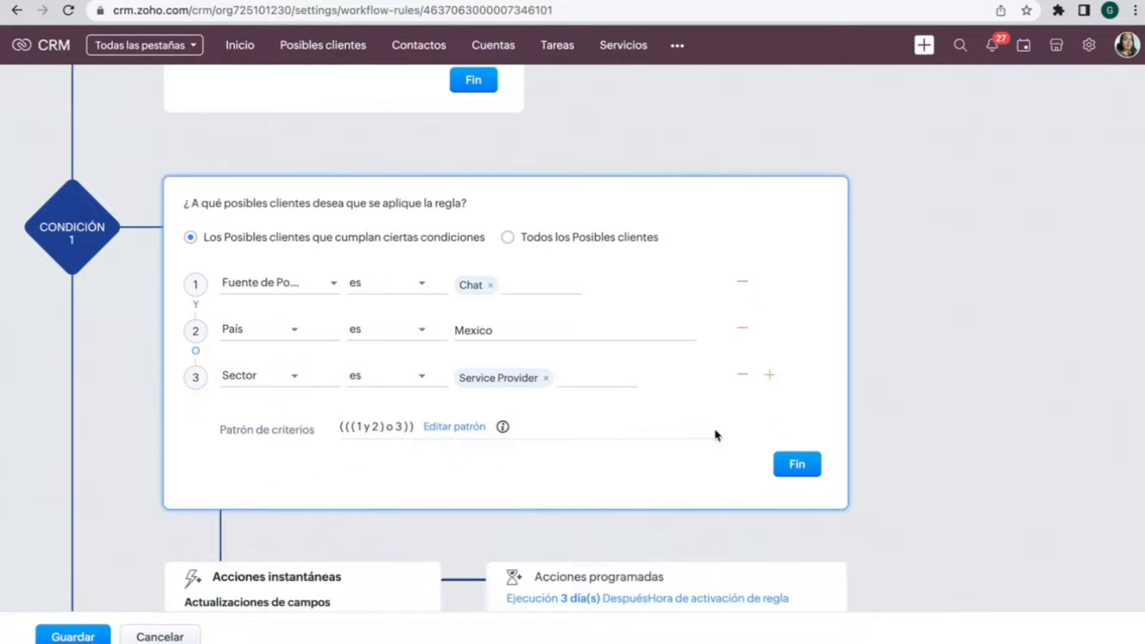
Step: Examine the field choices and source values available for the first criterion of Condition 1, leaving the criterion as it is
click(260, 288)
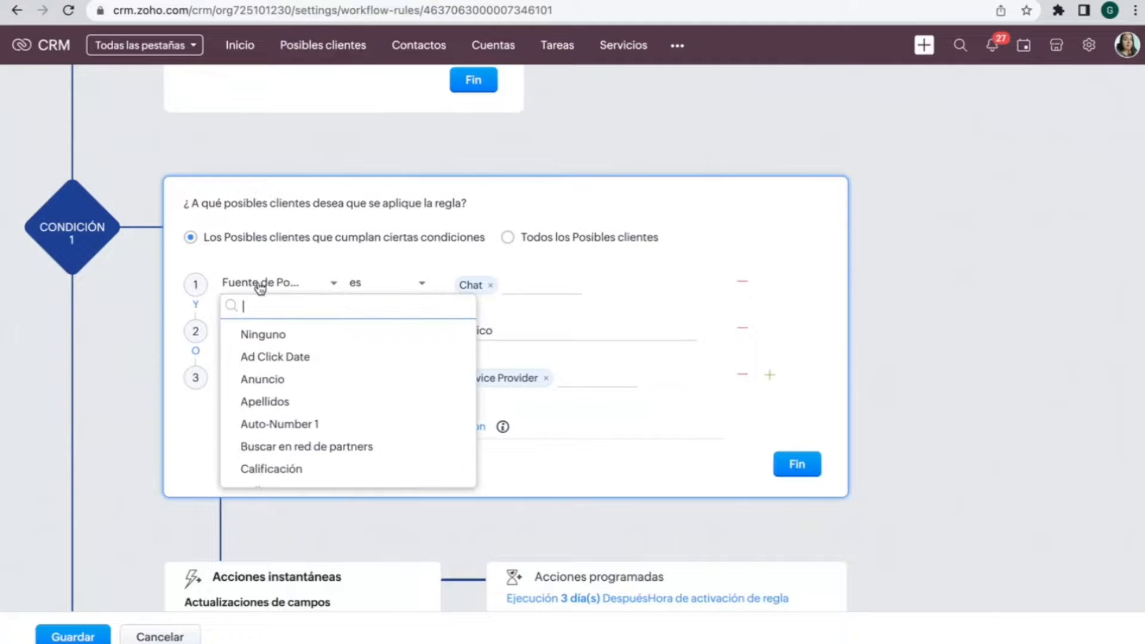
click(370, 284)
click(507, 286)
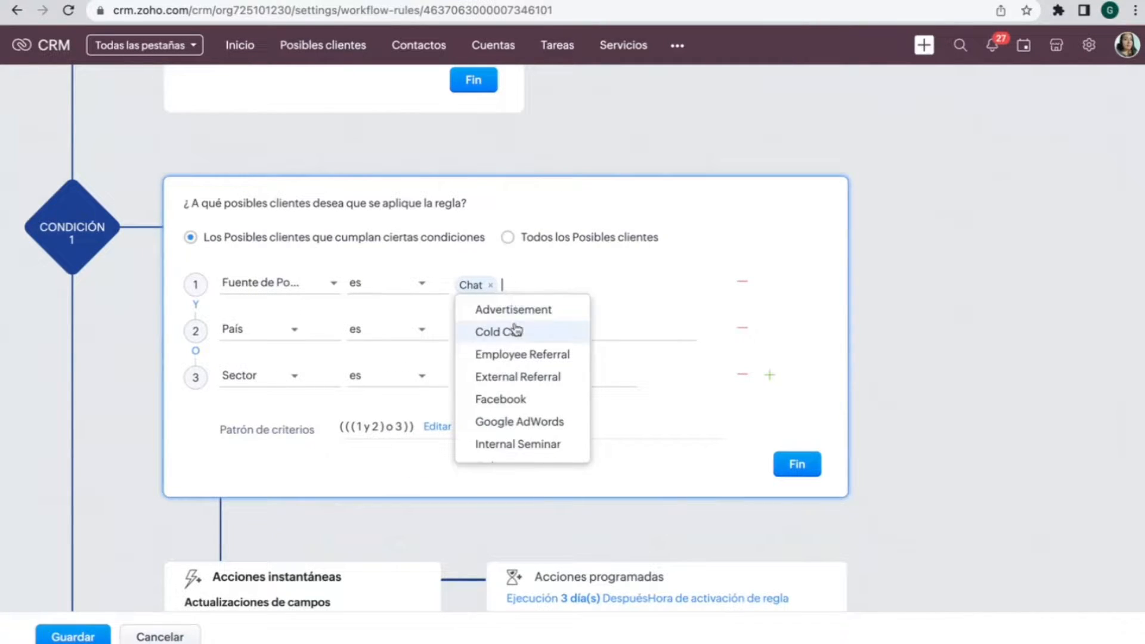
scroll(517, 381, down, 1)
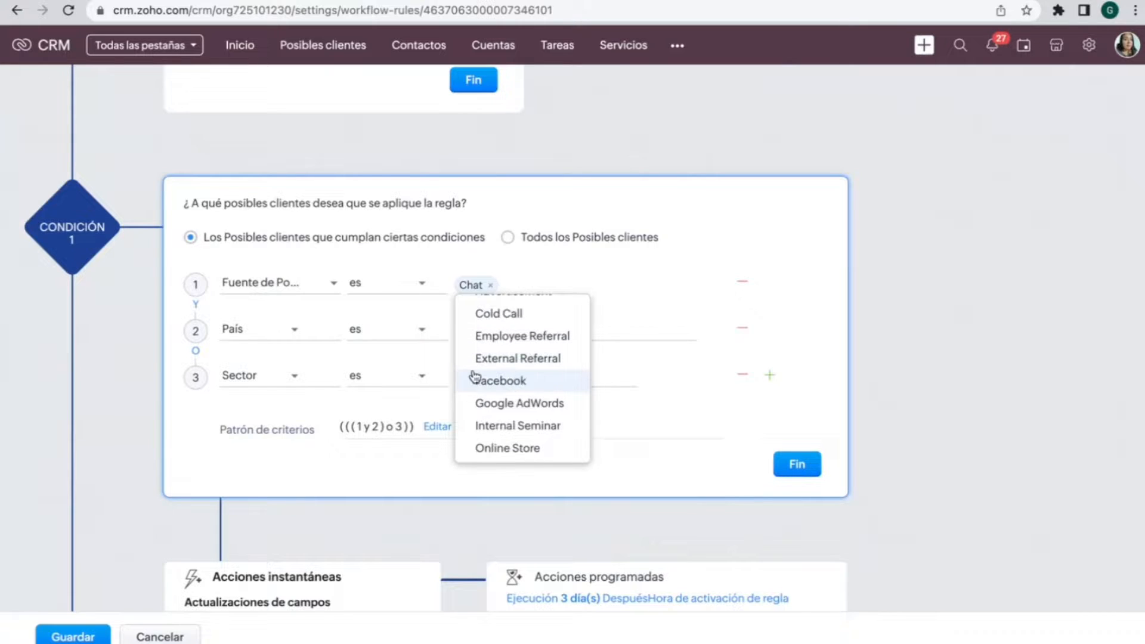
scroll(471, 378, down, 2)
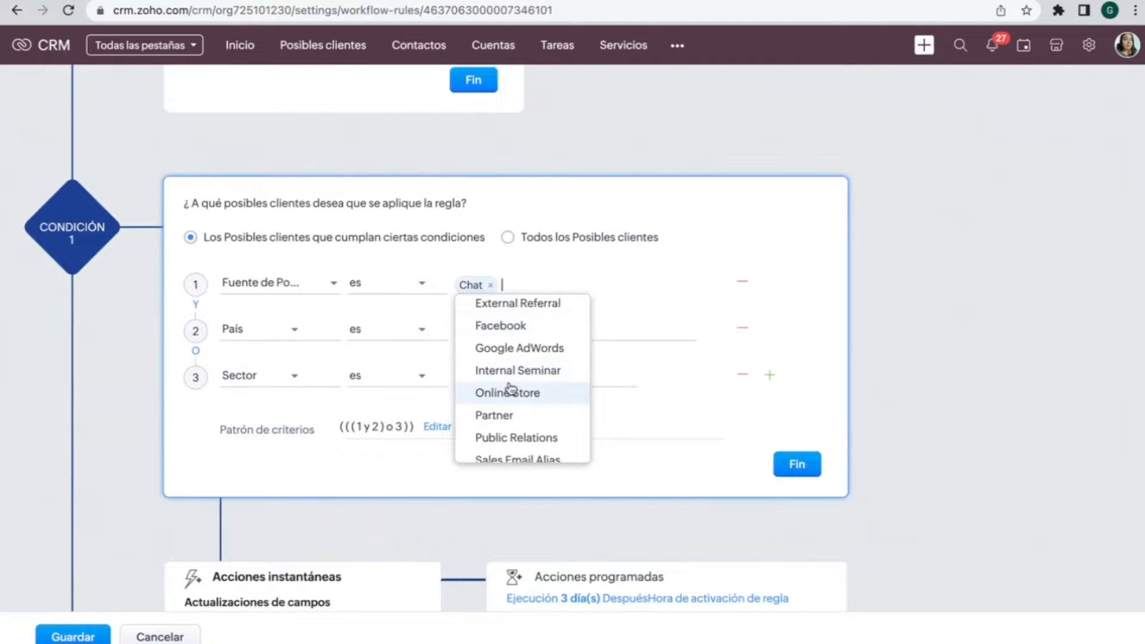
scroll(507, 416, down, 1)
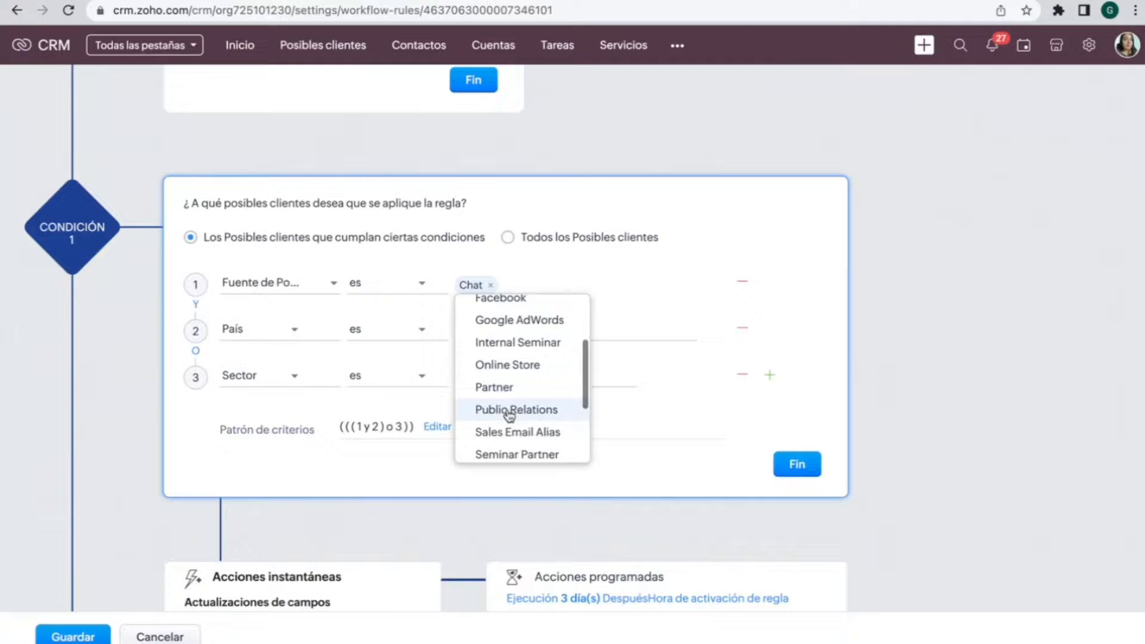
click(290, 354)
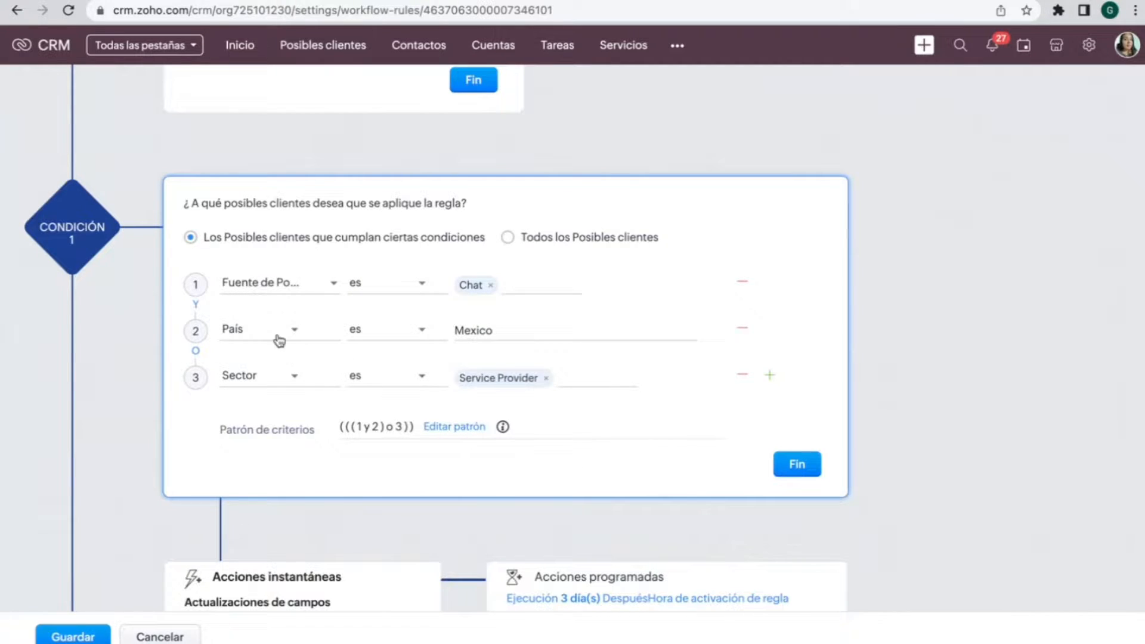
Step: Examine the field choices for the País and Sector criteria of Condition 1 without selecting any
click(296, 332)
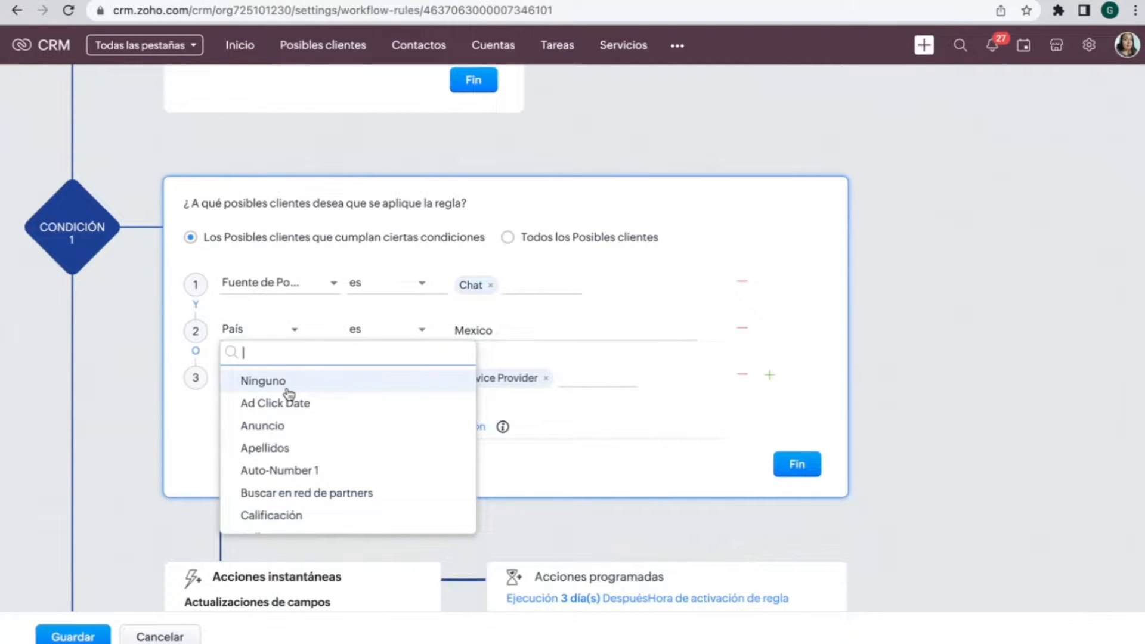
scroll(292, 433, down, 2)
click(198, 417)
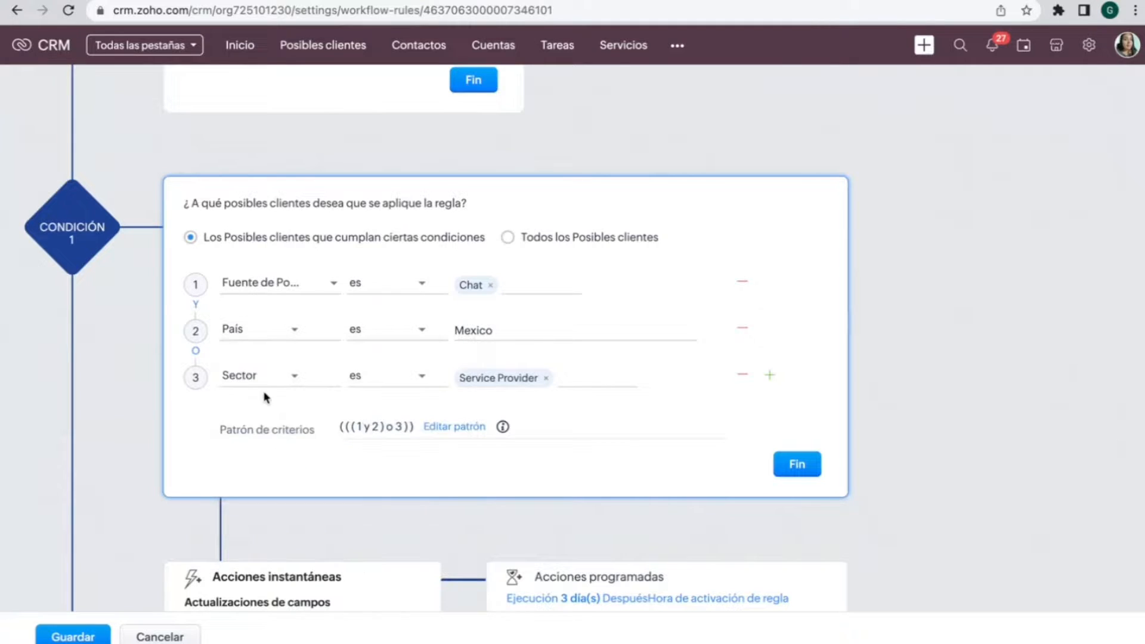
click(258, 376)
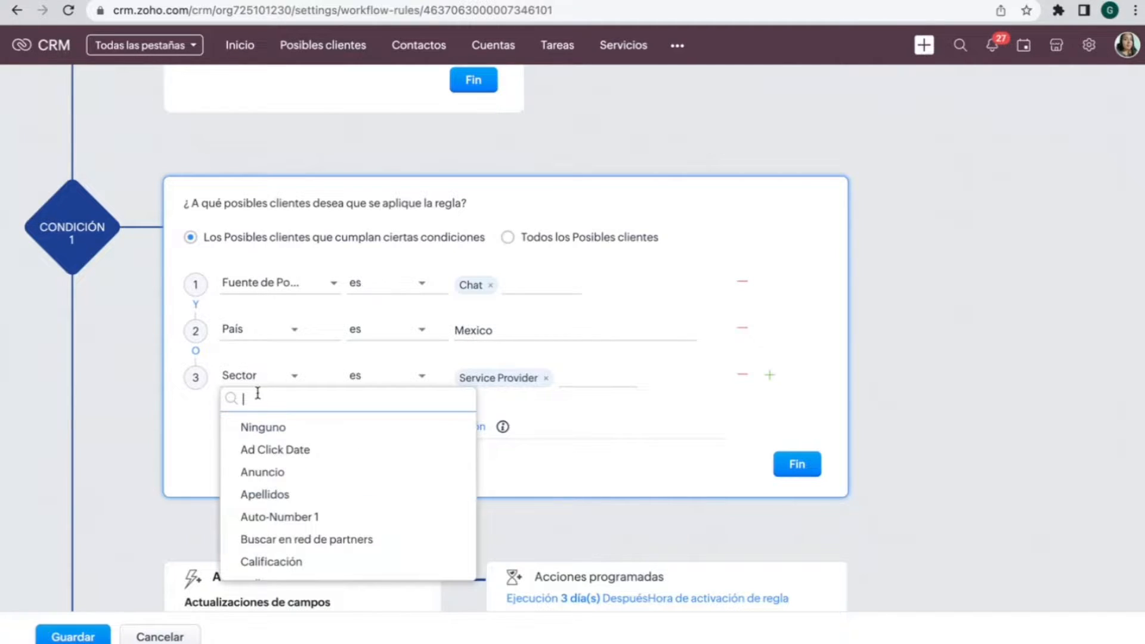
click(189, 413)
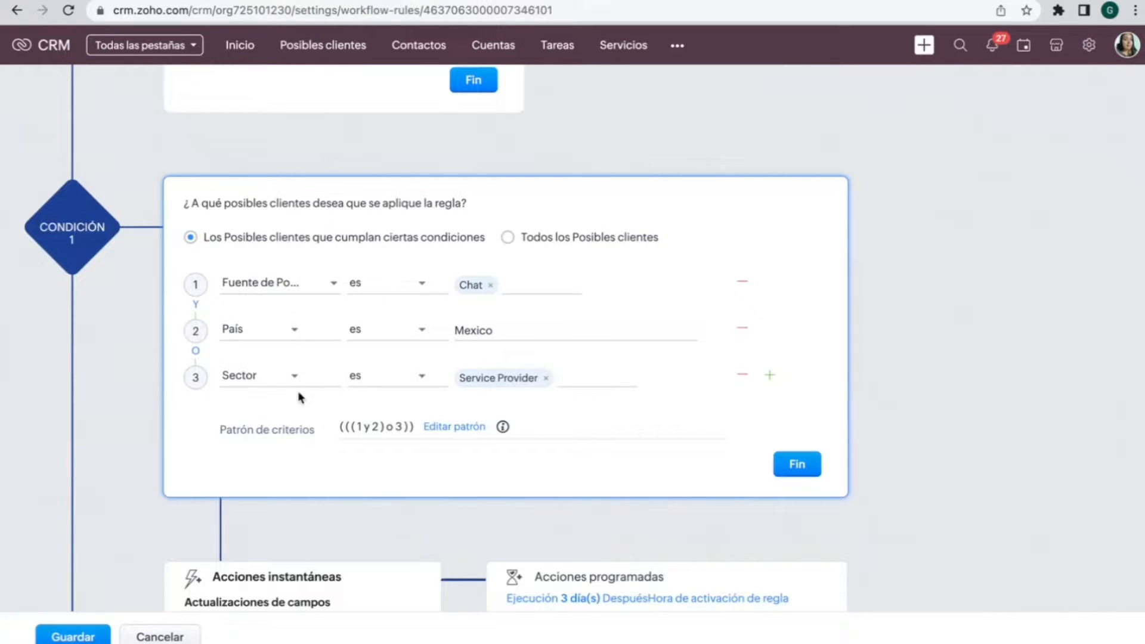
Step: Switch the connector between the first and second criteria to O, and set it back to Y
click(196, 305)
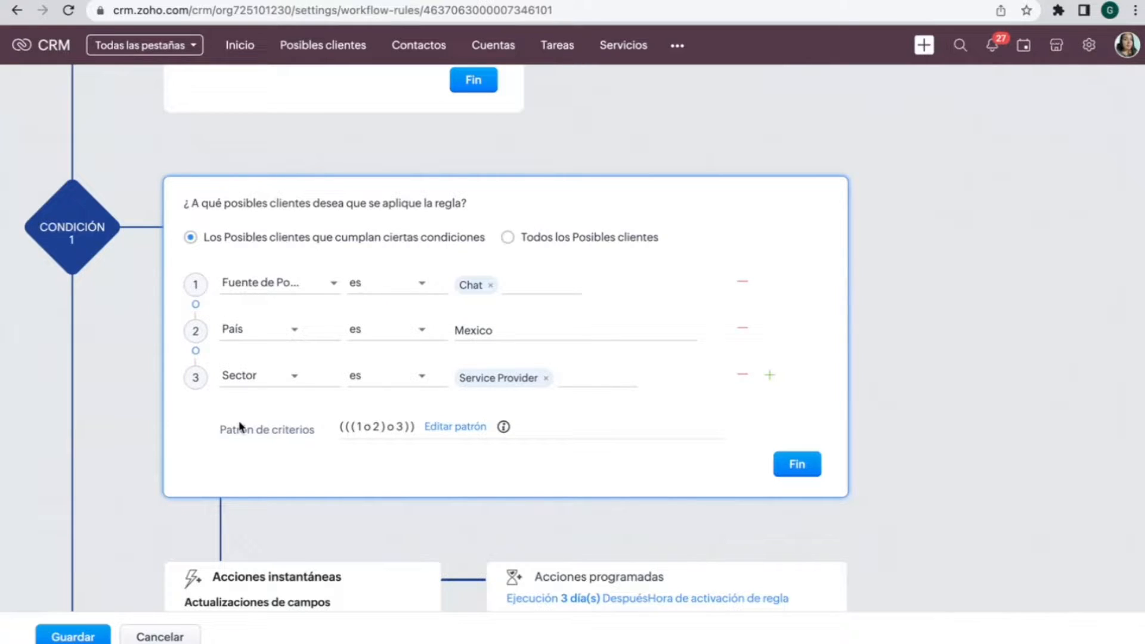
click(196, 306)
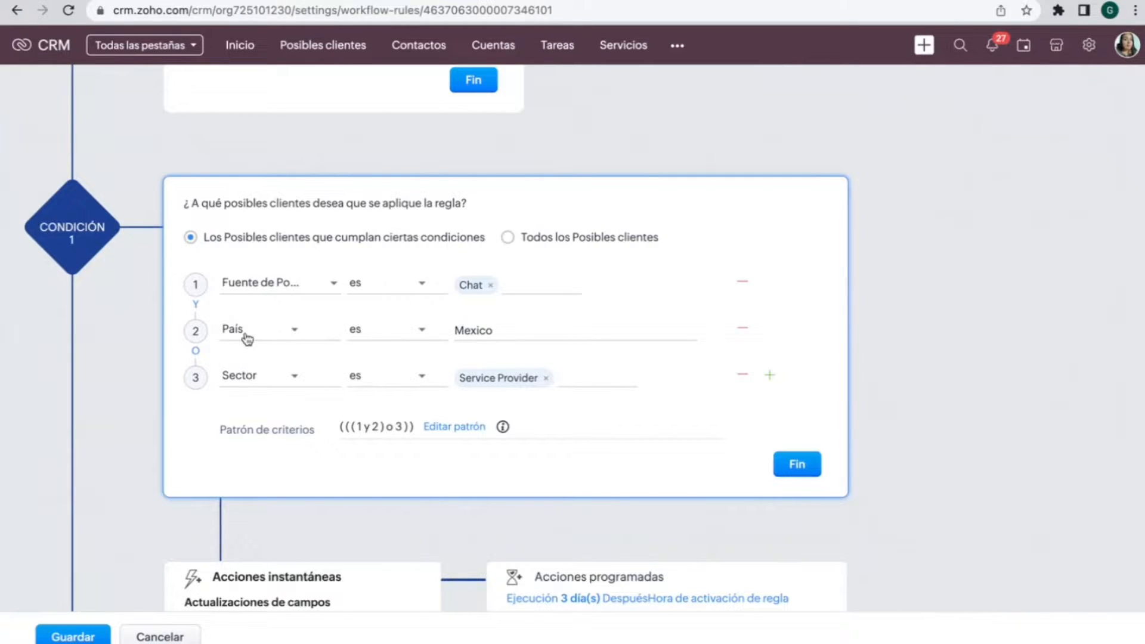
Step: Examine the action types available under Condition 1's instant actions and the Cambiar titulo field update's settings, closing them without saving
scroll(247, 337, down, 5)
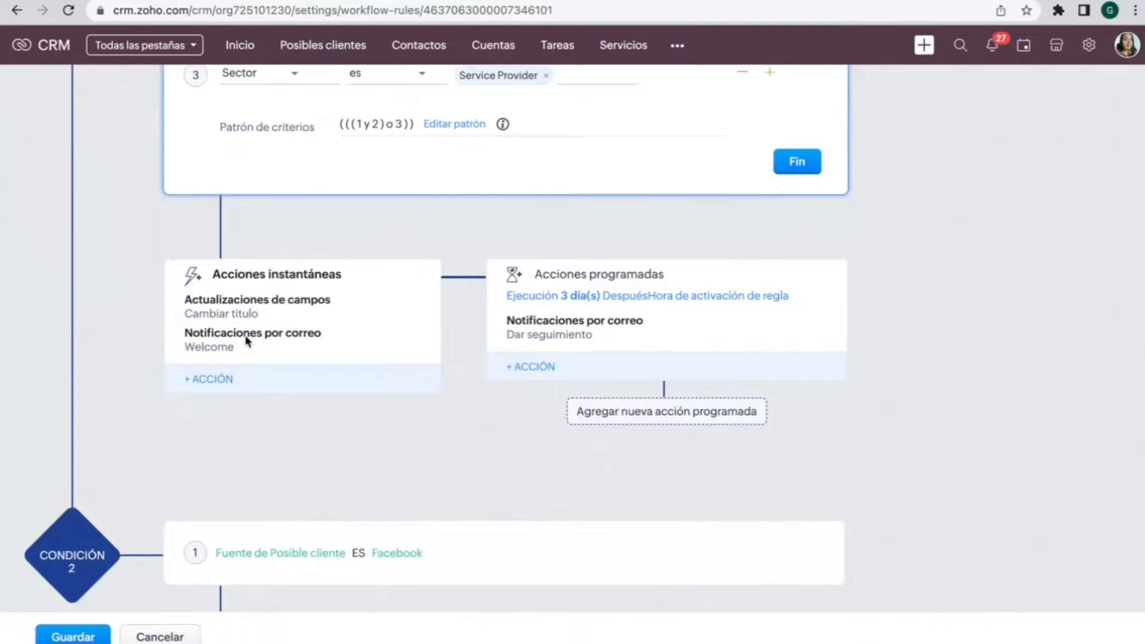
scroll(246, 340, up, 3)
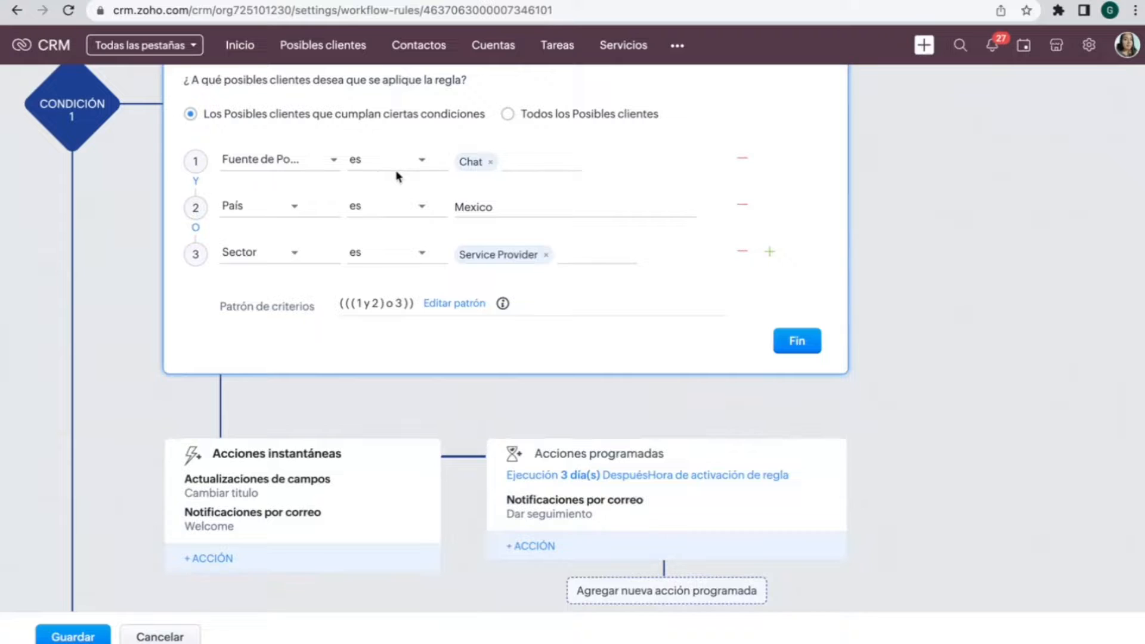
scroll(397, 176, down, 2)
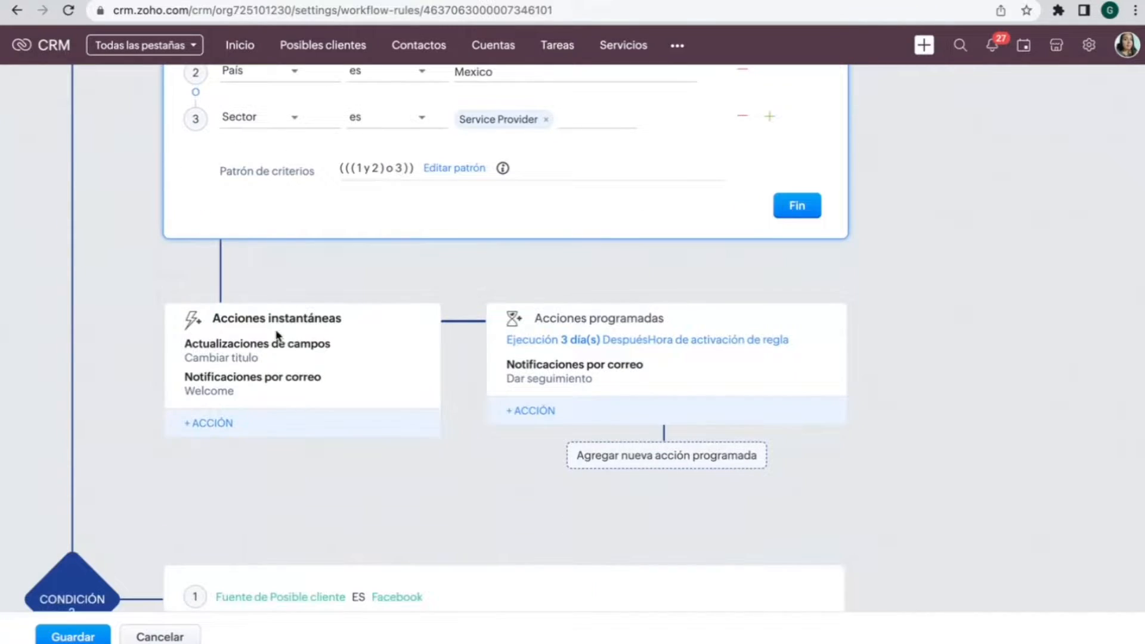
scroll(276, 335, down, 1)
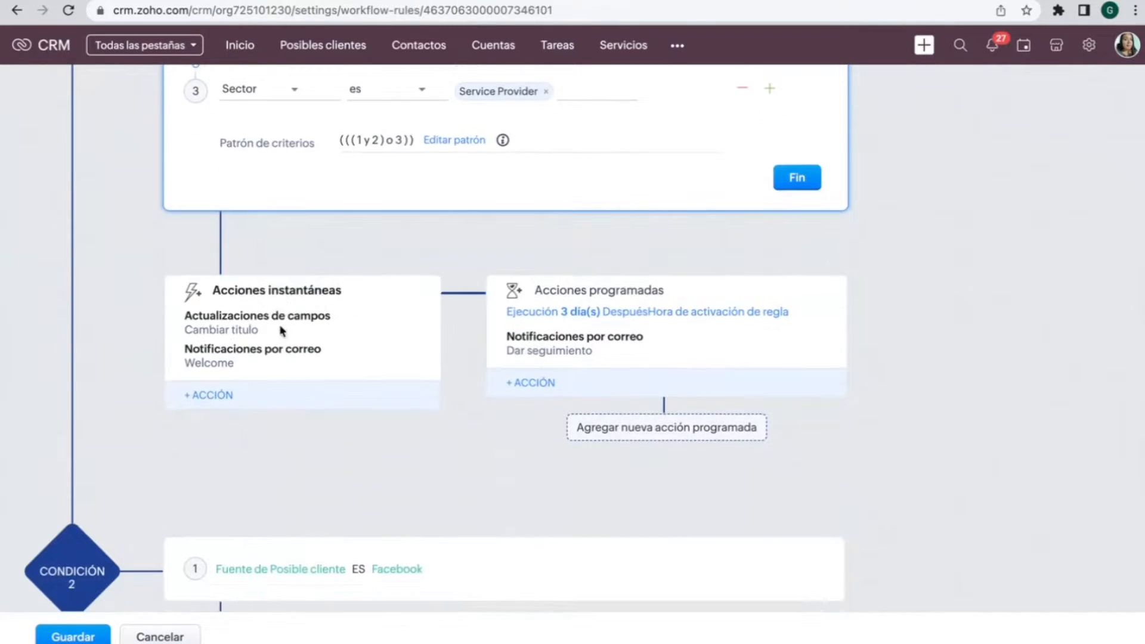
click(223, 395)
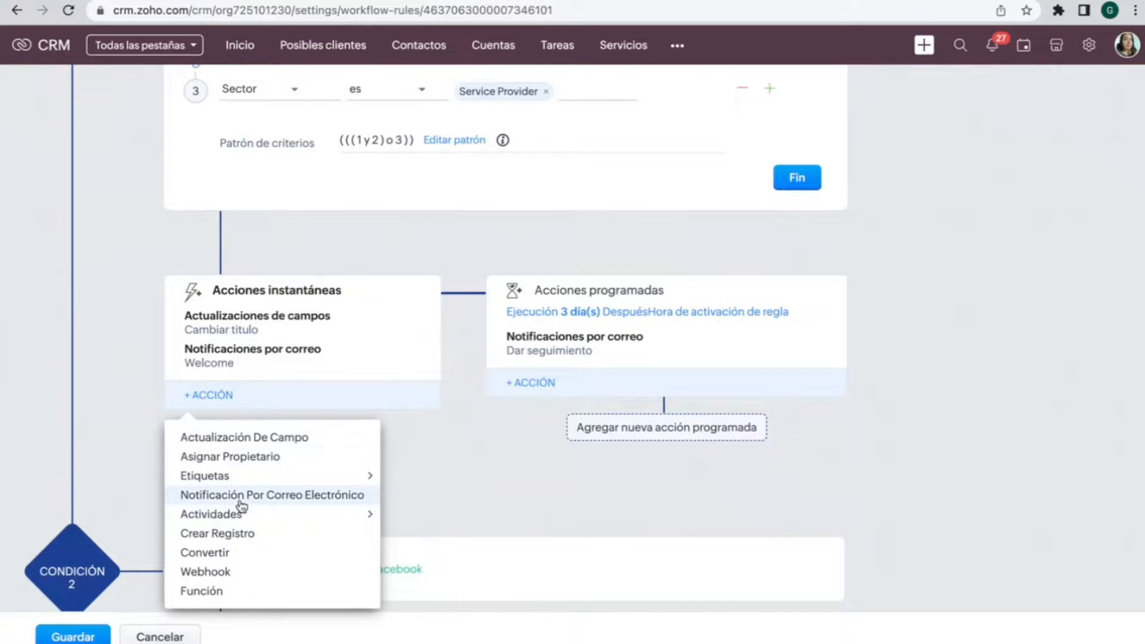
mouse_move(239, 521)
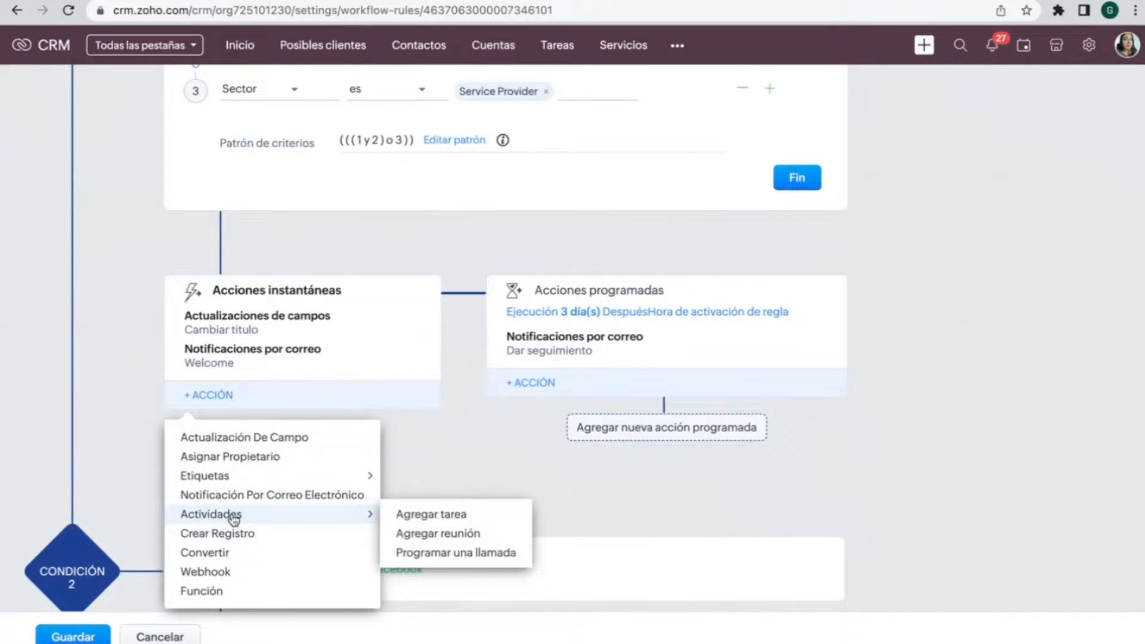
scroll(232, 531, down, 1)
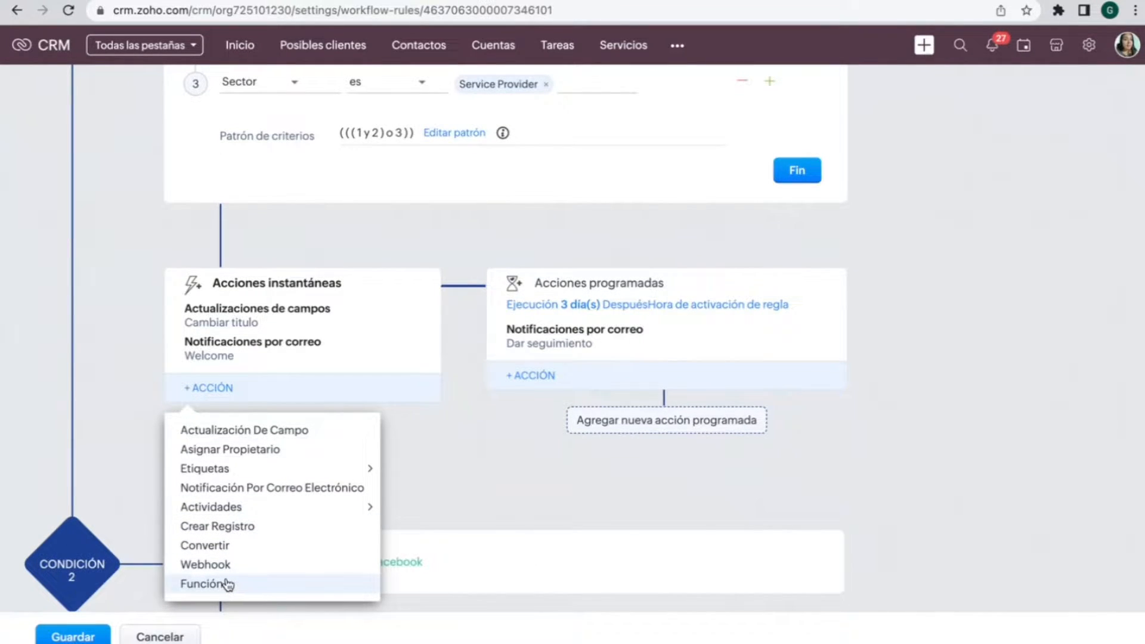
scroll(238, 418, up, 1)
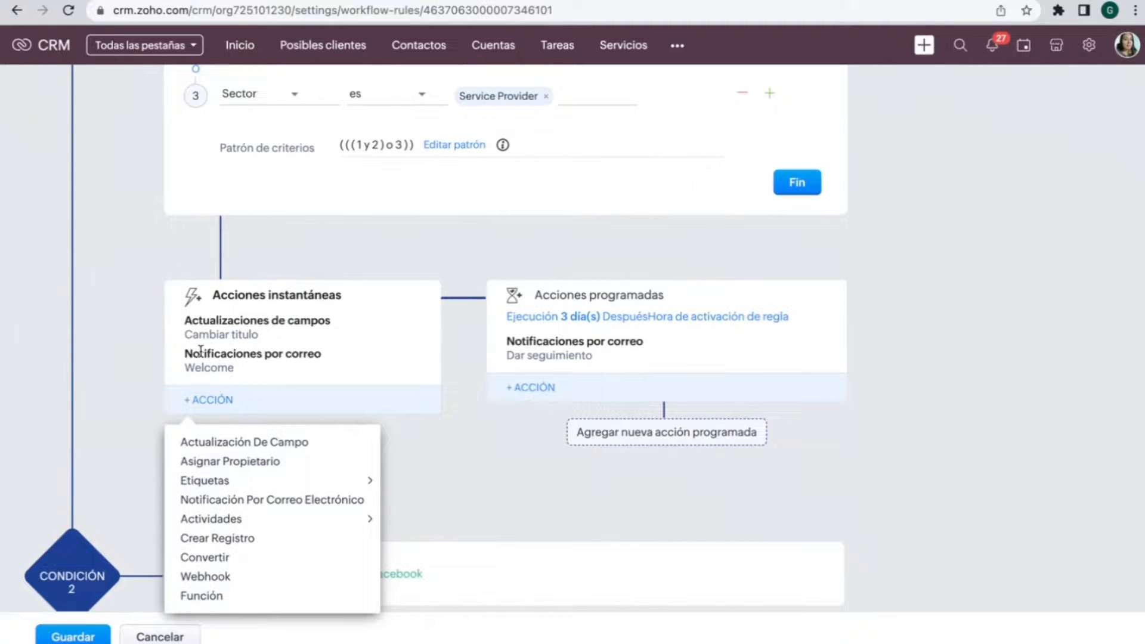
mouse_move(225, 479)
click(220, 336)
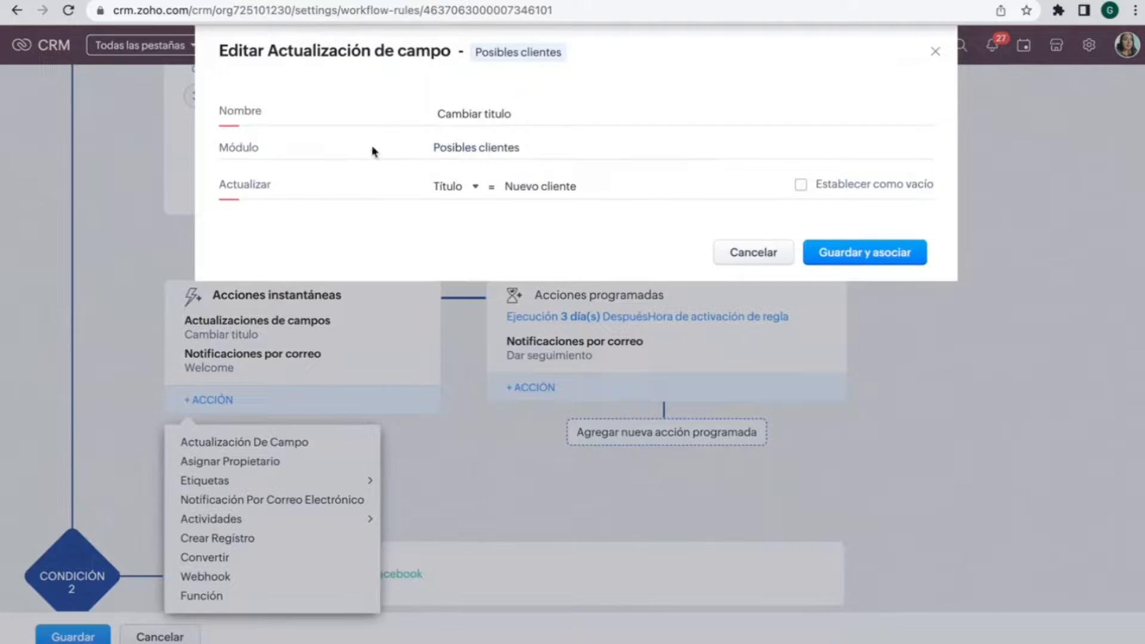
click(752, 253)
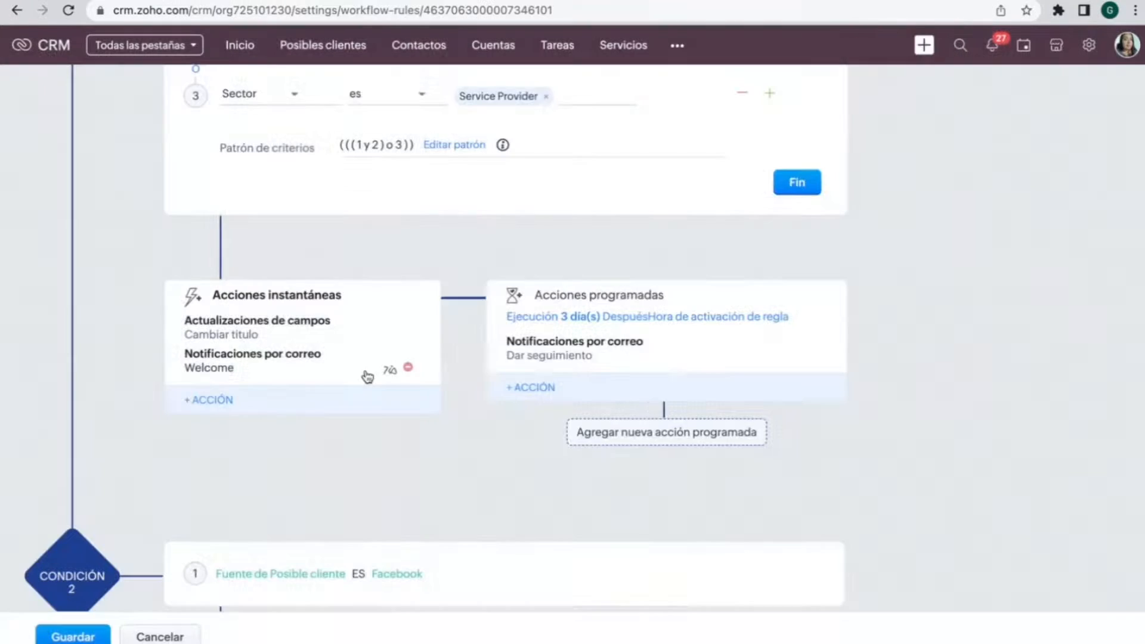
Step: Open the Welcome email notification, examine its settings and the available recipient groups, and close it without saving
click(220, 368)
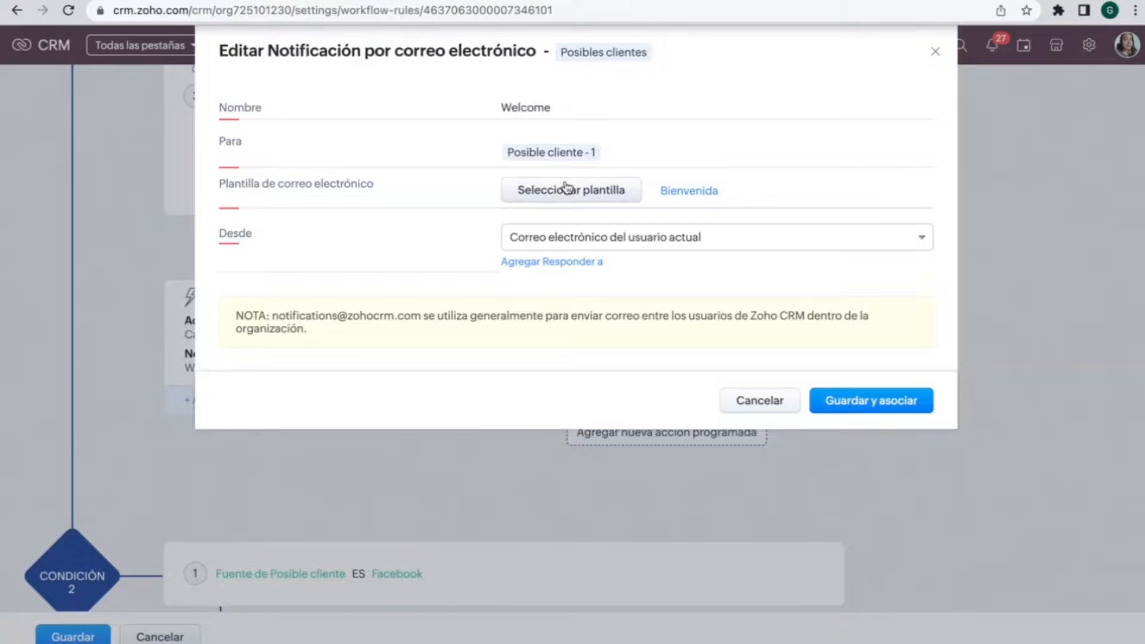
click(635, 164)
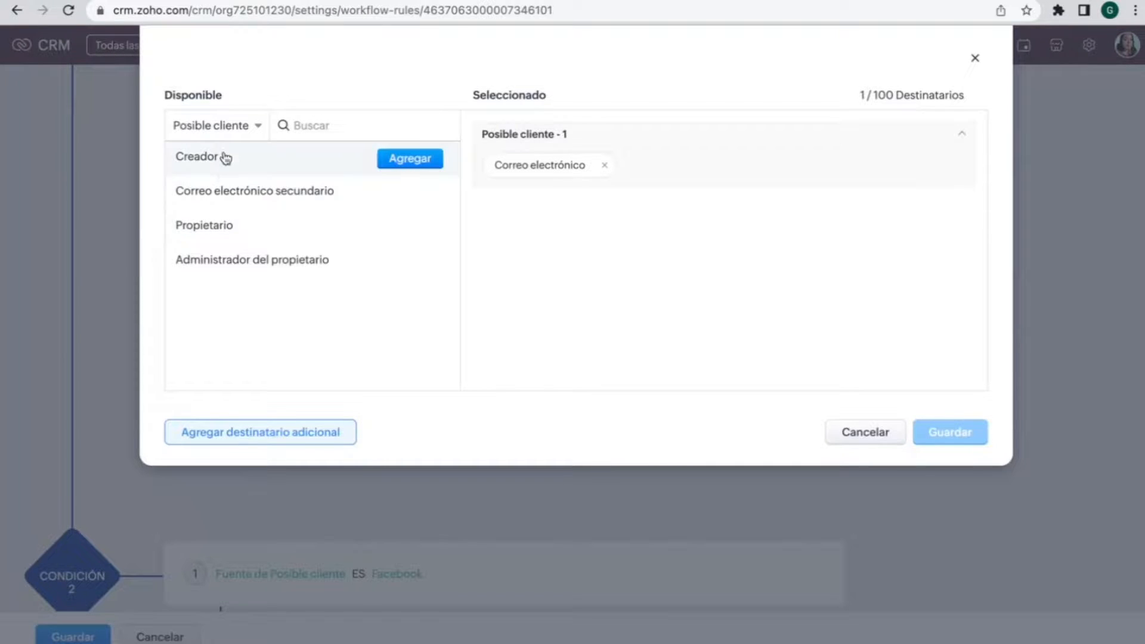
click(248, 126)
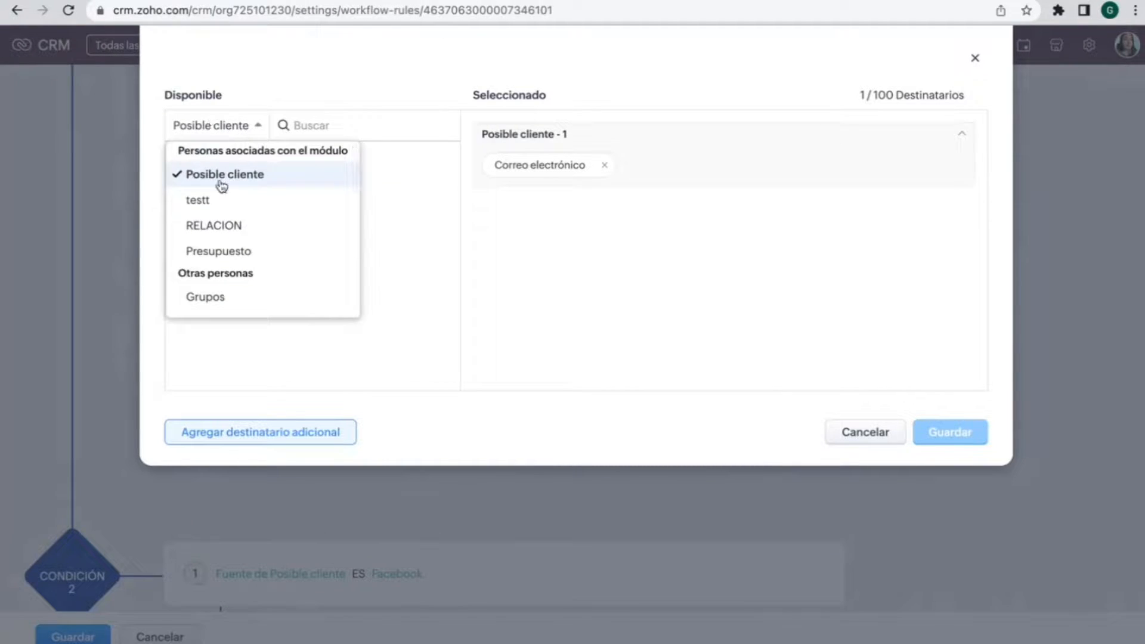
click(548, 241)
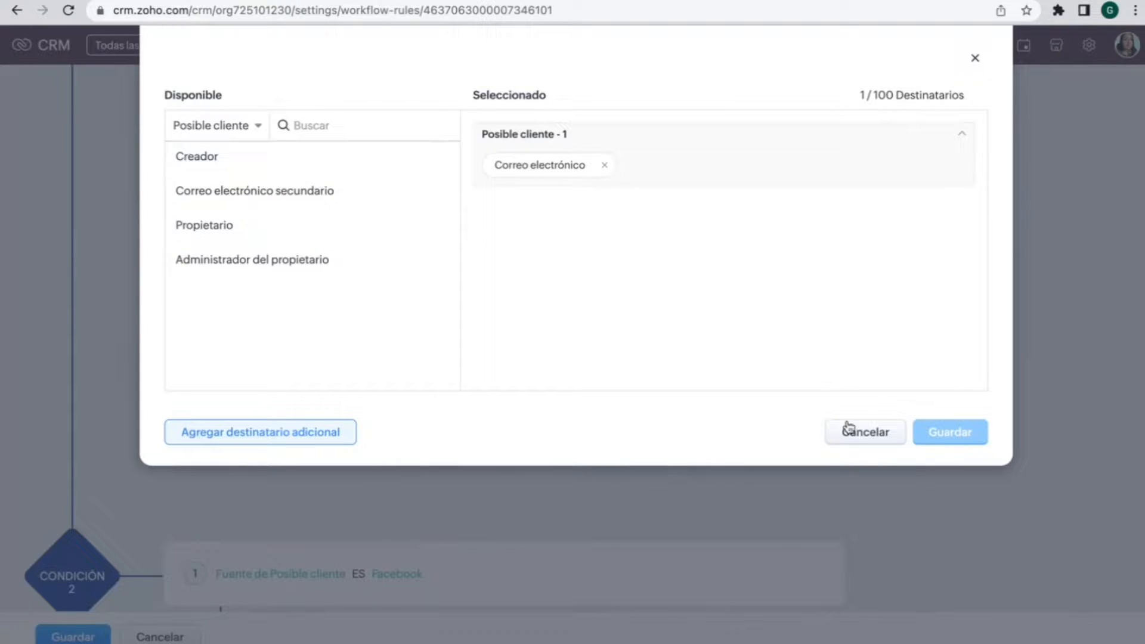
click(862, 432)
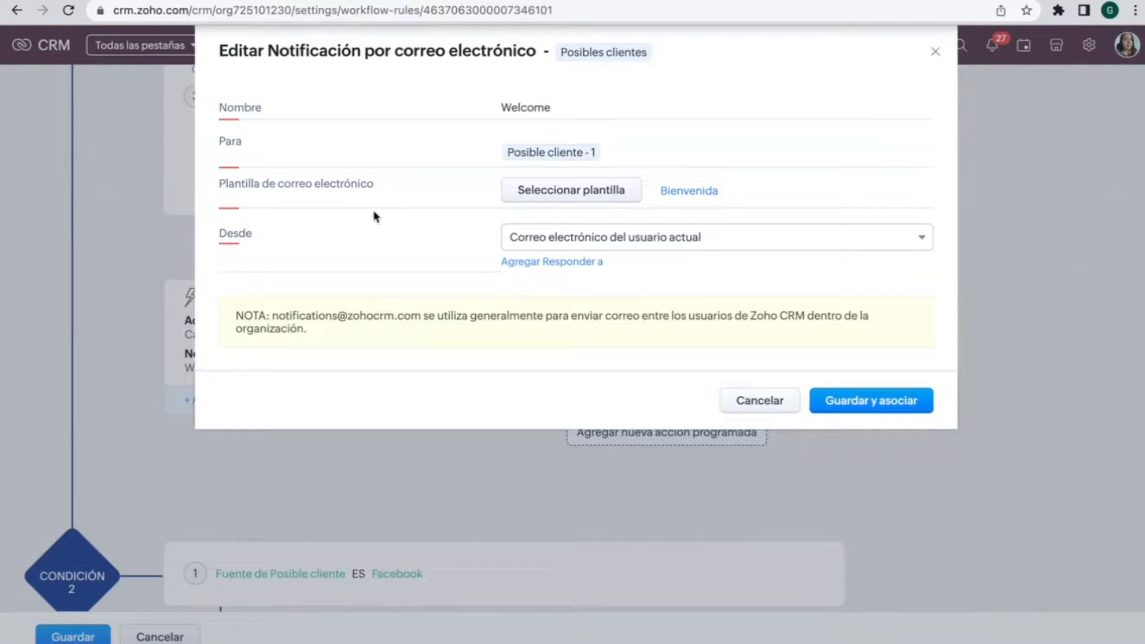
click(785, 402)
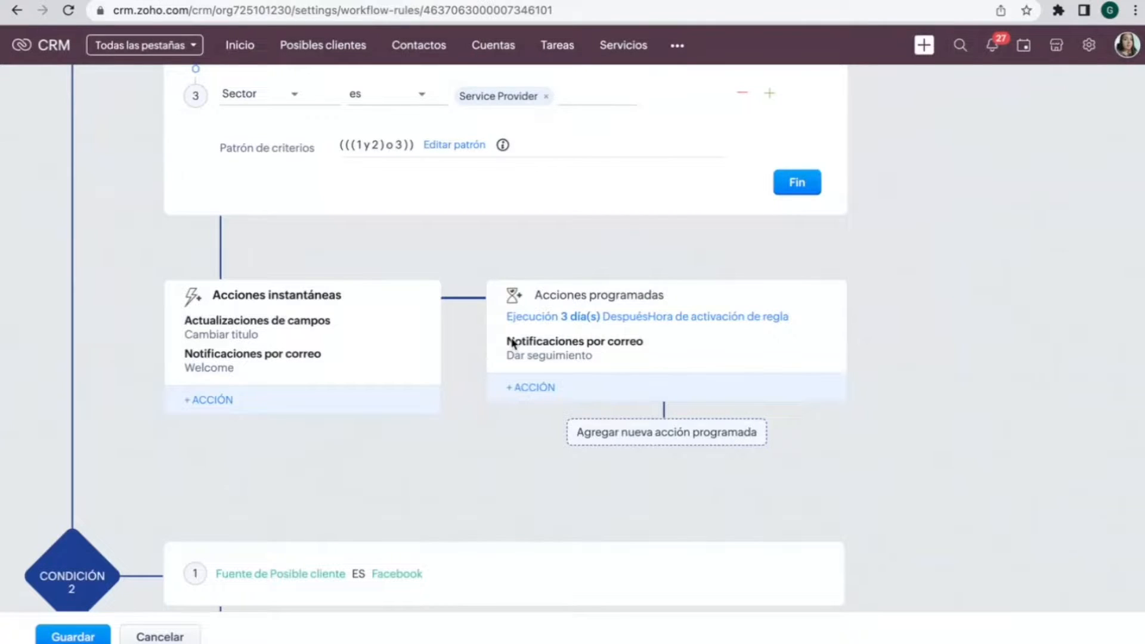
Step: Examine the instant action types again and the time units available for the scheduled action's execution delay
click(224, 406)
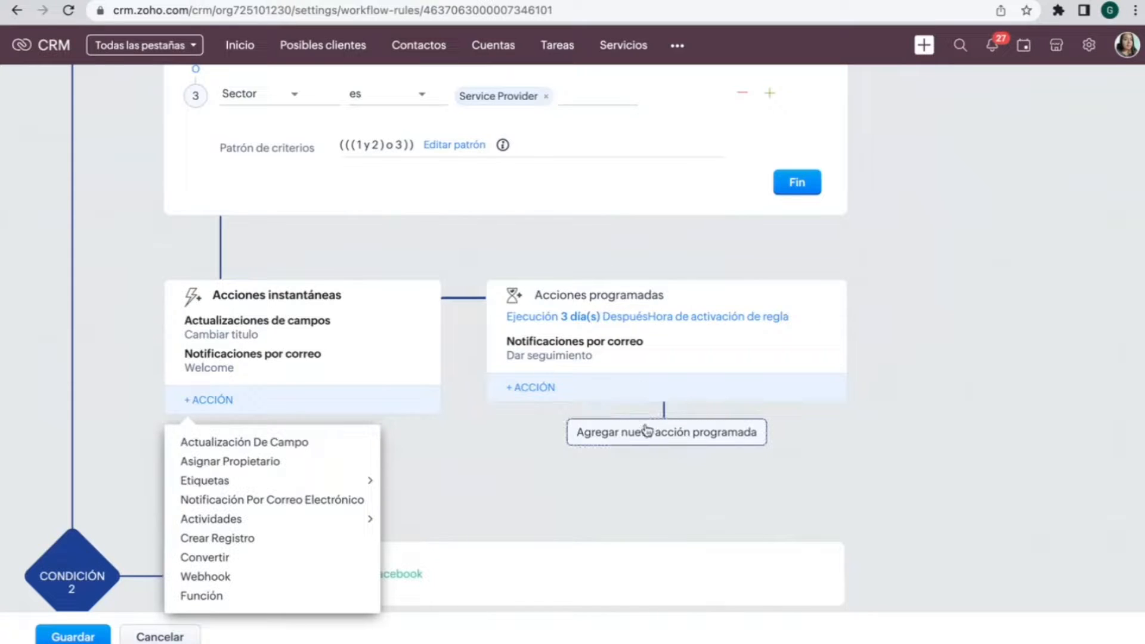
click(543, 318)
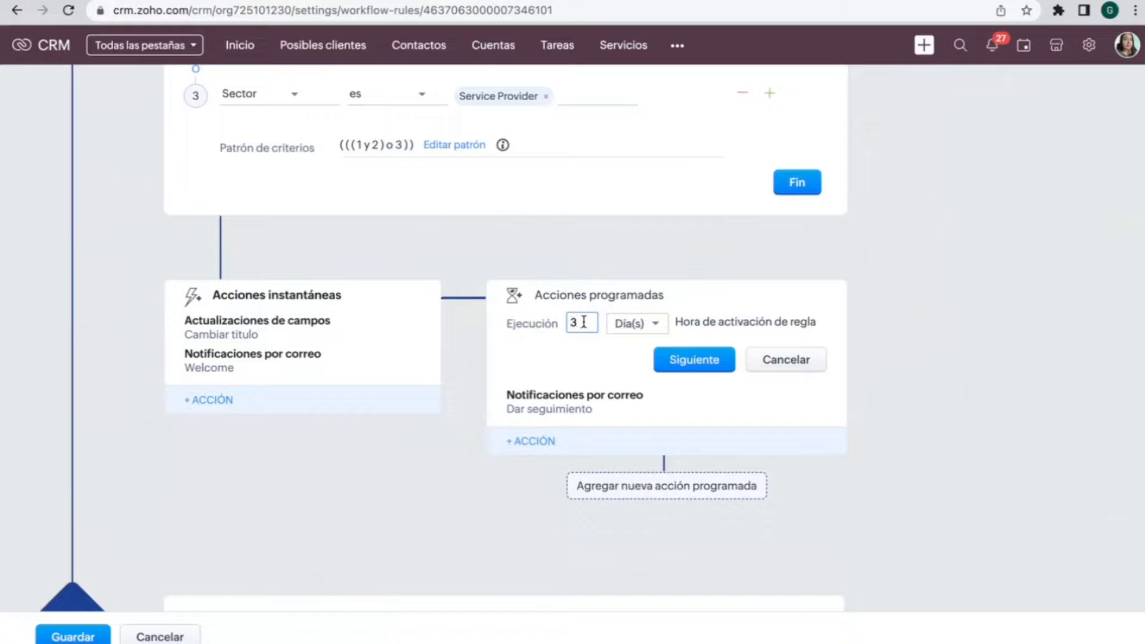
click(636, 324)
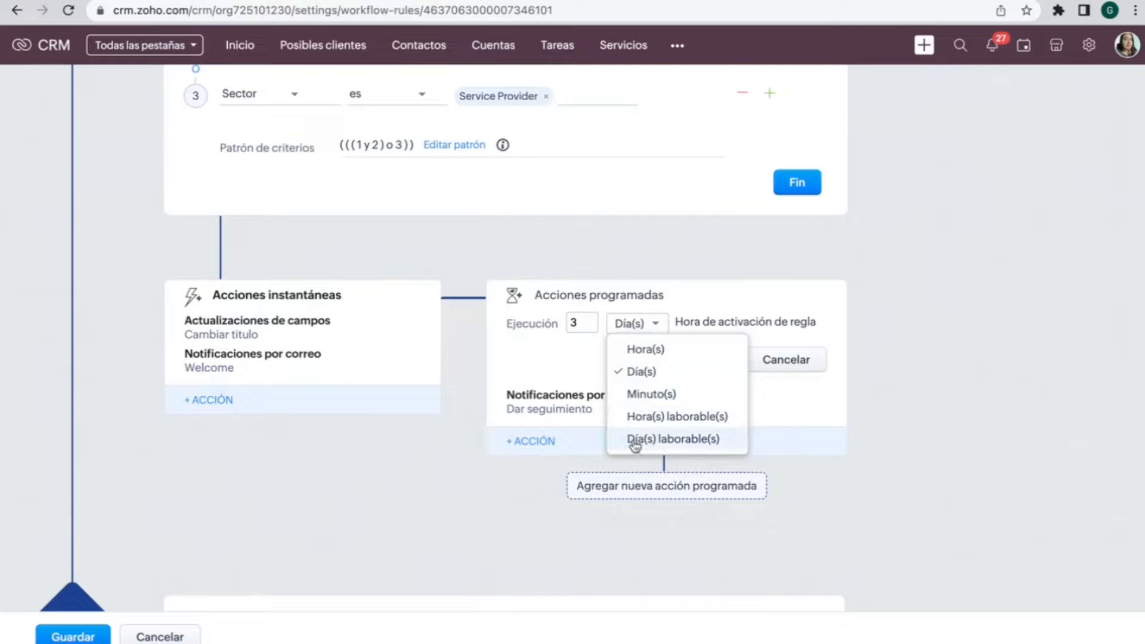
click(559, 371)
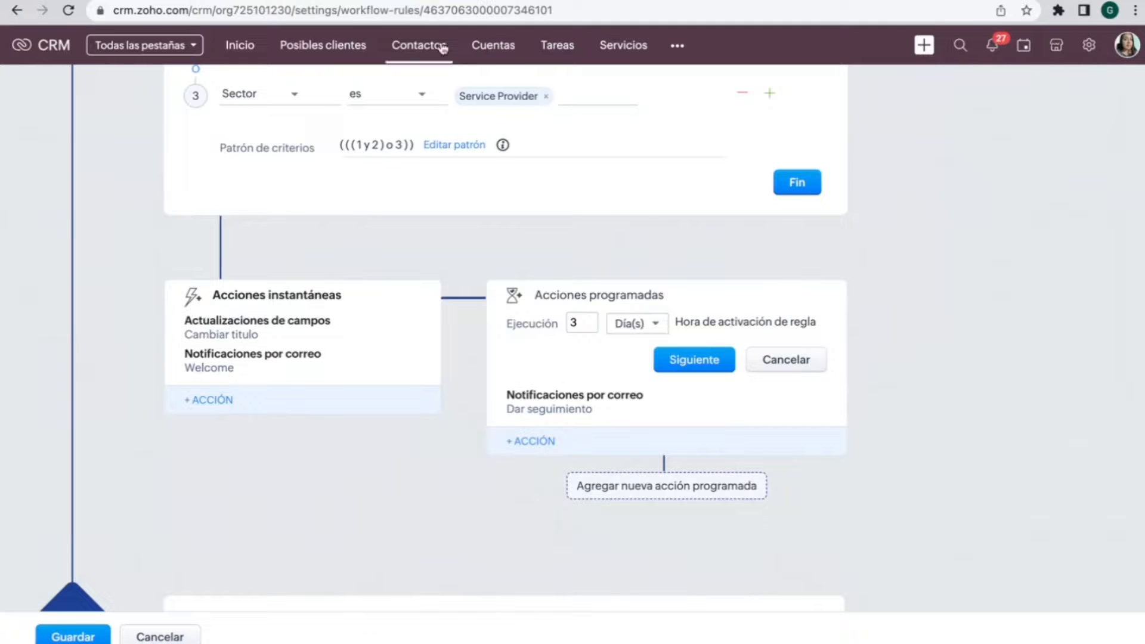
Step: Review the criteria of Condition 1 and the rule's trigger settings
scroll(416, 131, up, 4)
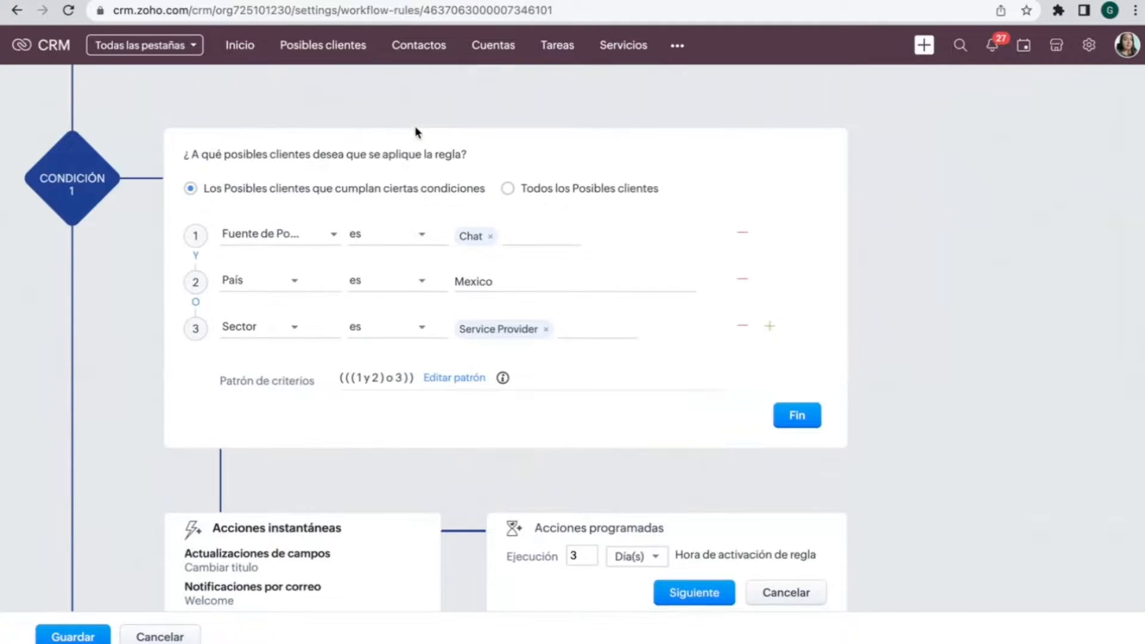
scroll(280, 232, up, 2)
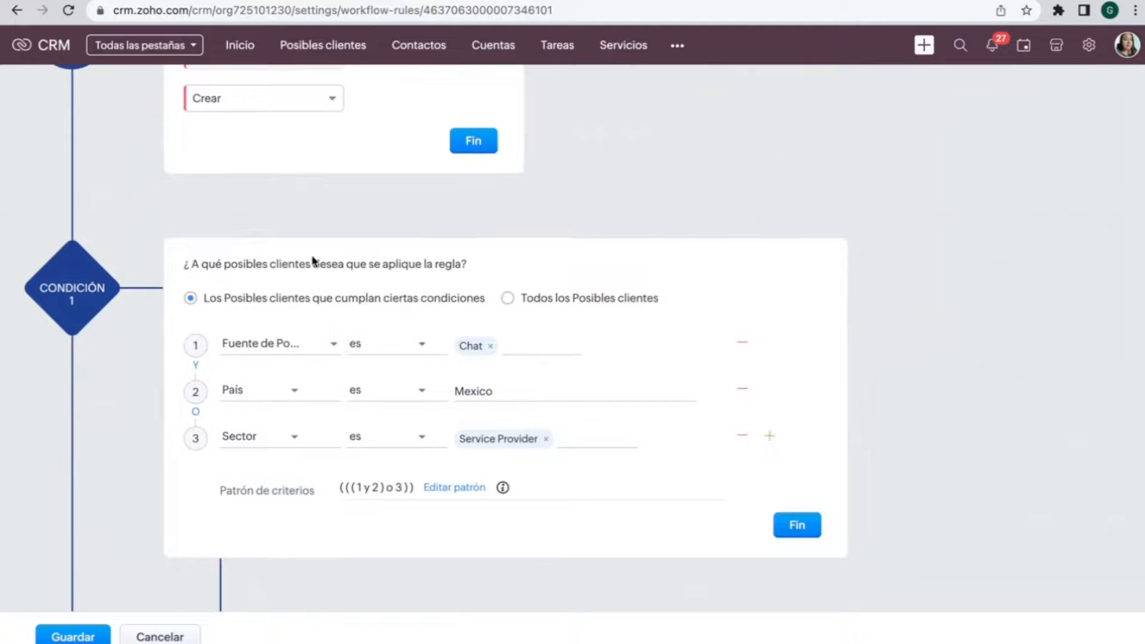
scroll(313, 260, up, 1)
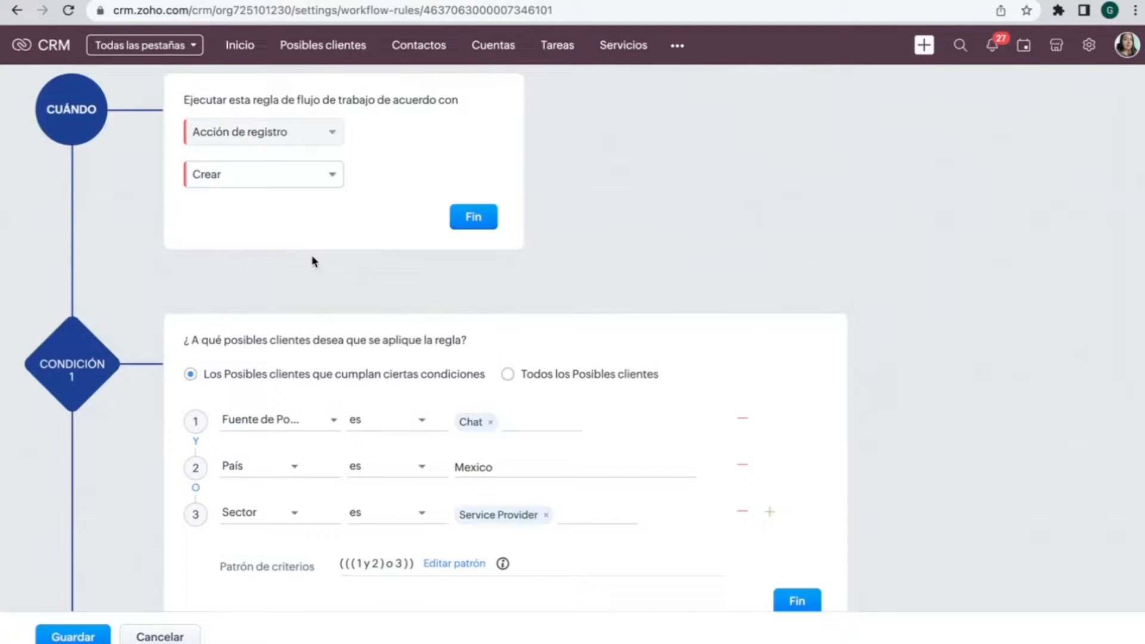
Step: Examine the time units for the scheduled action's delay and the action types available under Condition 1's scheduled actions, leaving both unchanged
scroll(254, 211, down, 6)
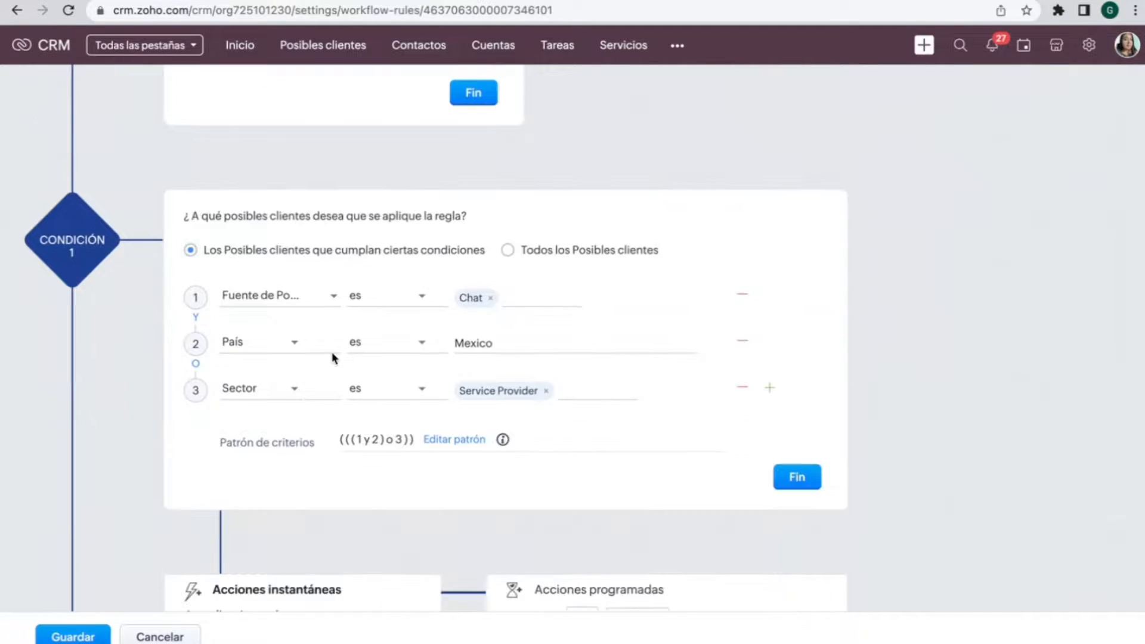
click(578, 378)
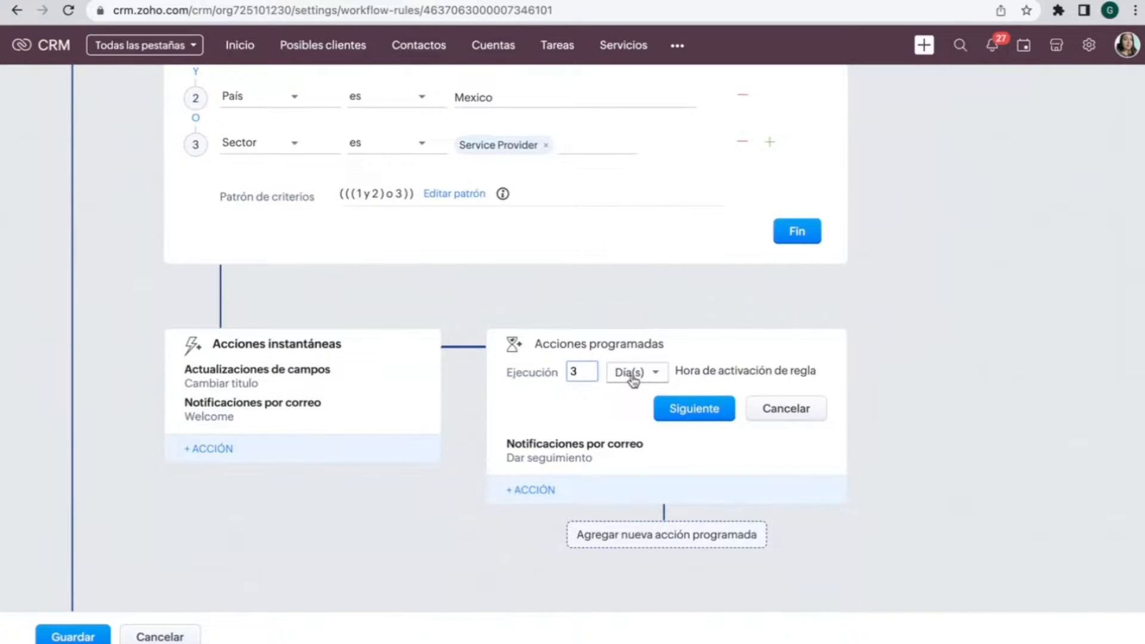
click(631, 376)
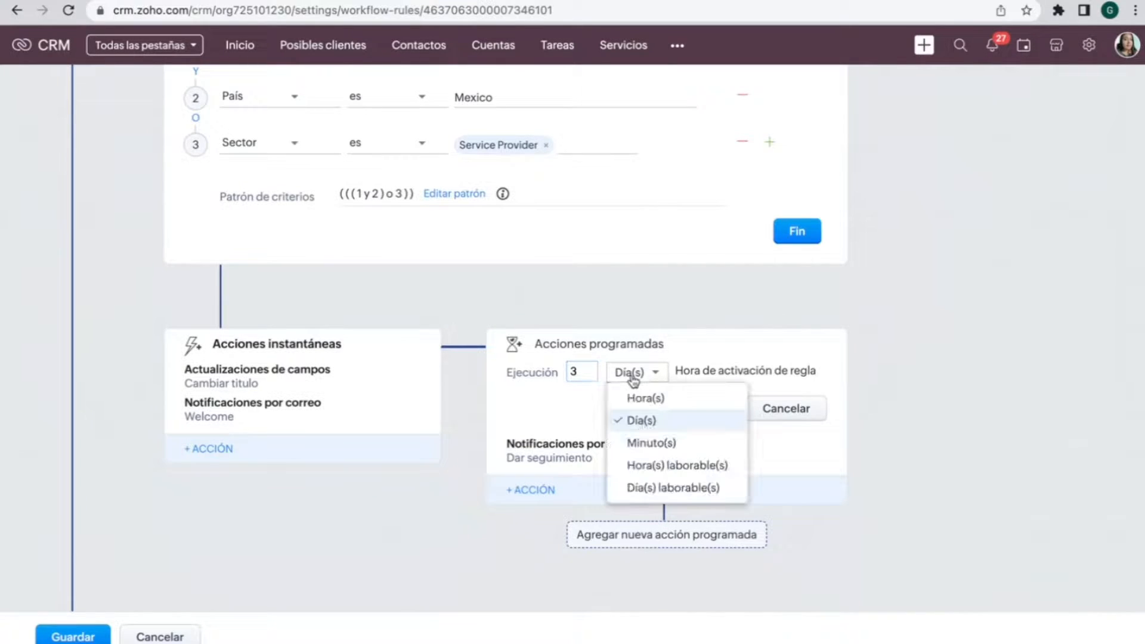
click(559, 426)
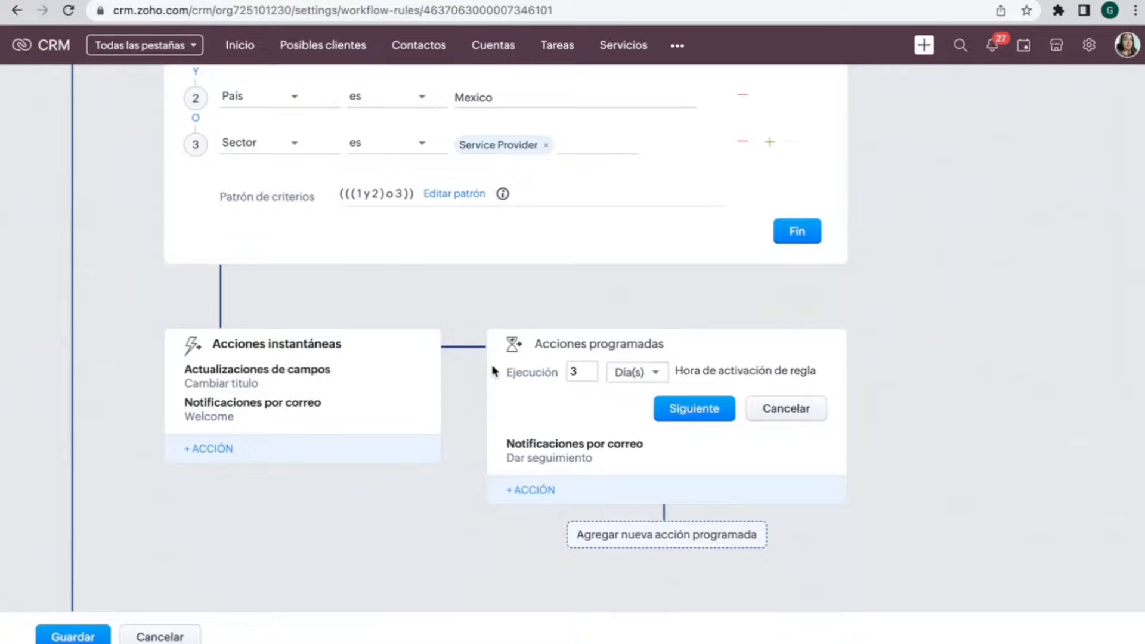
scroll(493, 371, down, 1)
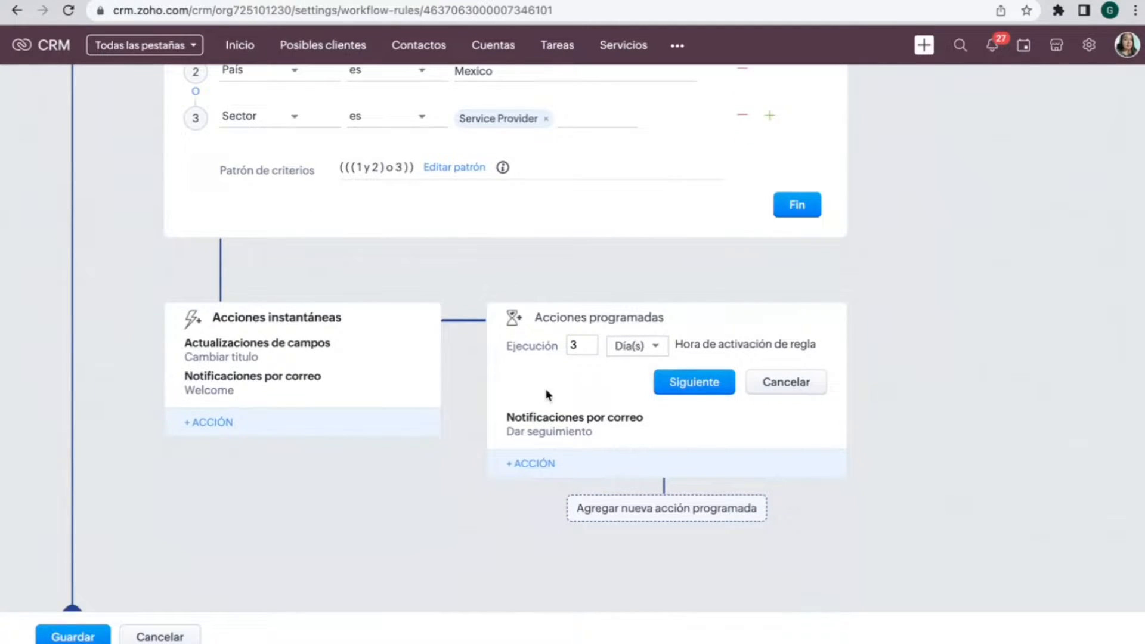
scroll(546, 397, down, 2)
click(528, 408)
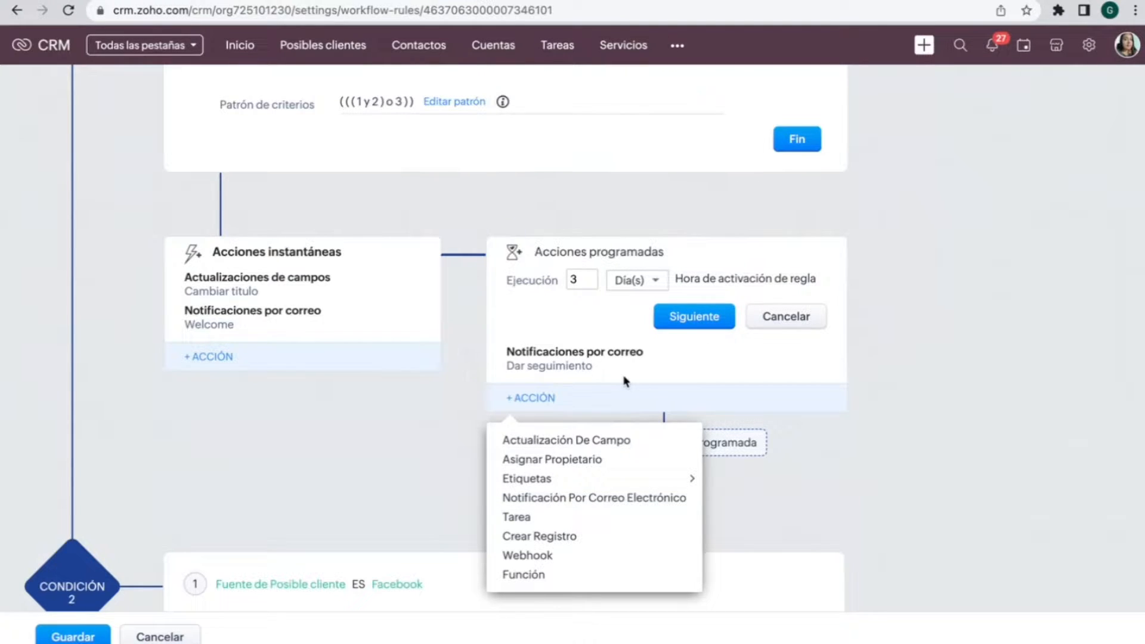
click(861, 396)
Step: Open Condition 2's criteria and examine its lead source condition, the option for leads meeting no previous condition, and its instant actions
scroll(899, 254, down, 2)
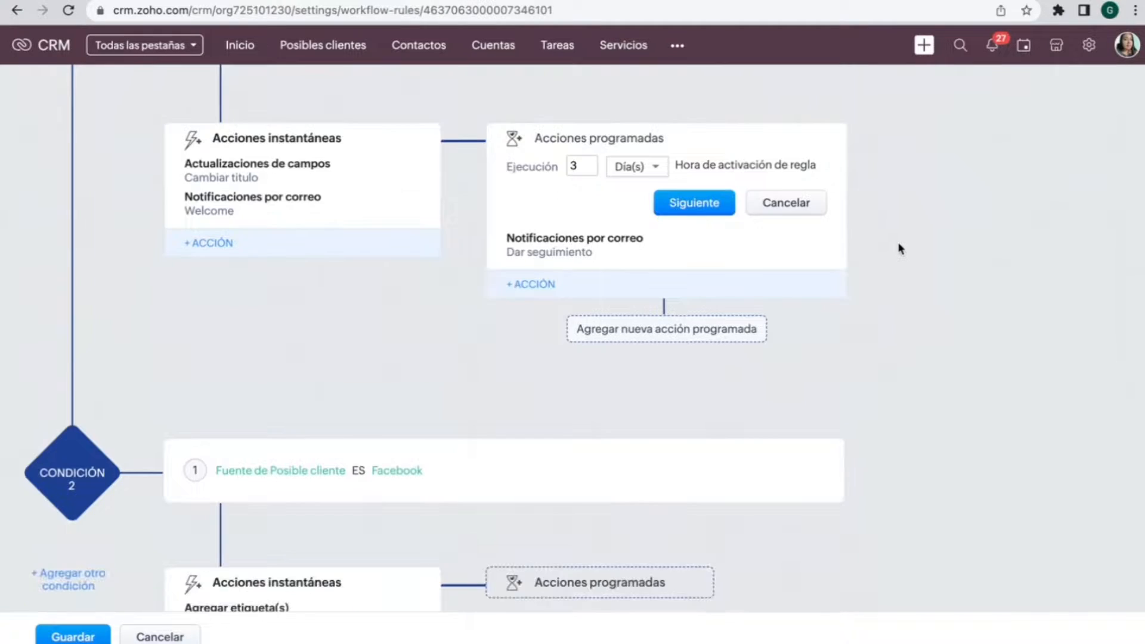
scroll(281, 420, down, 1)
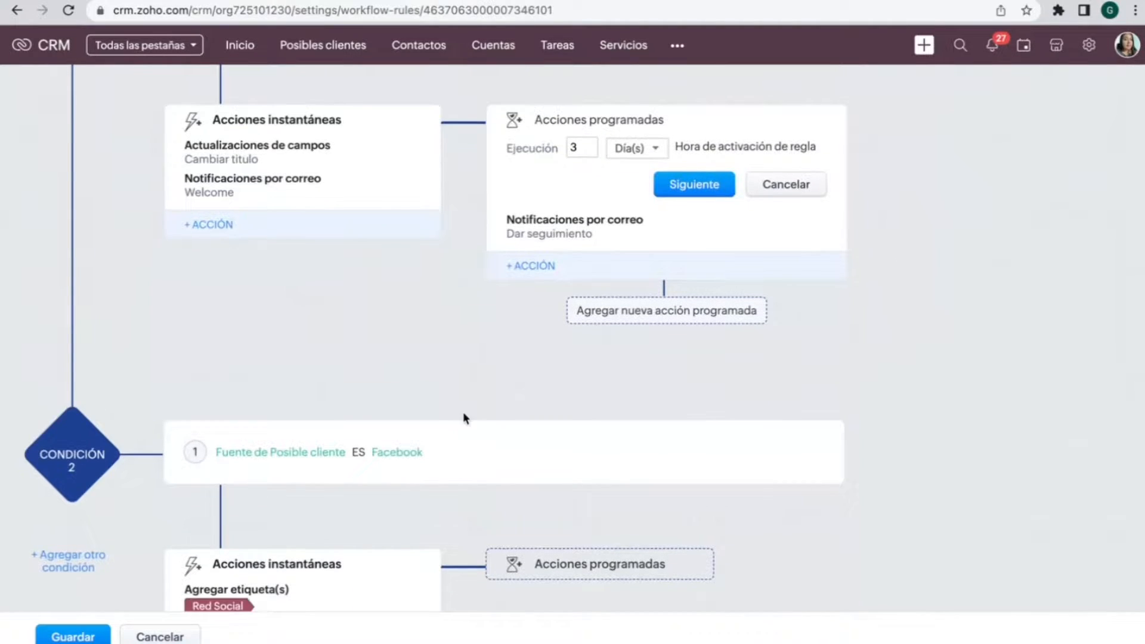
click(500, 399)
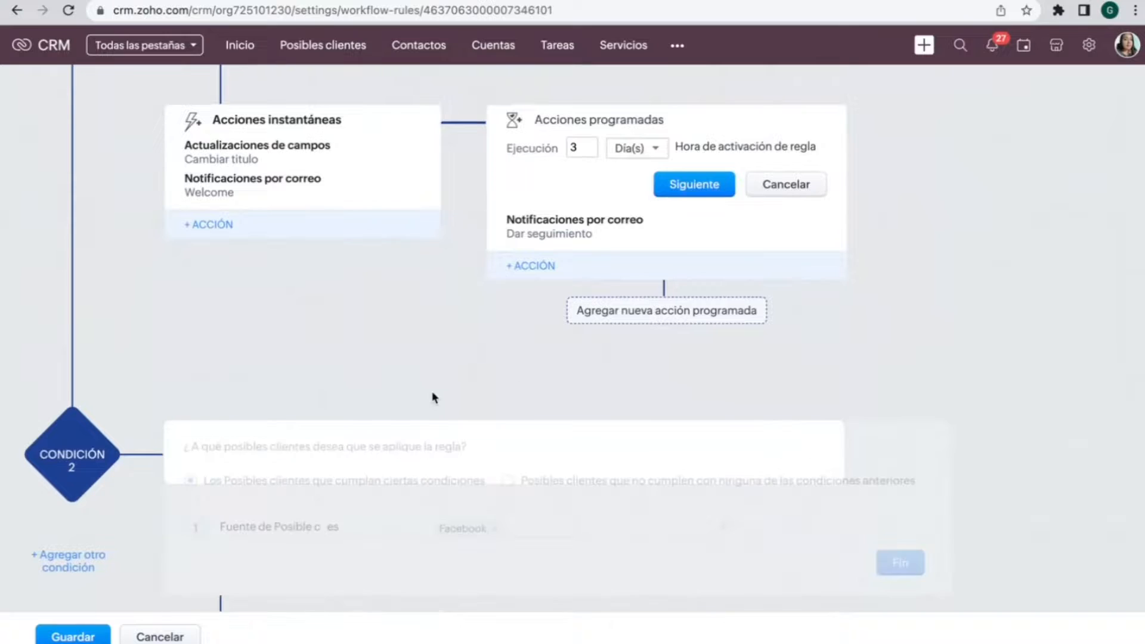
scroll(439, 307, down, 1)
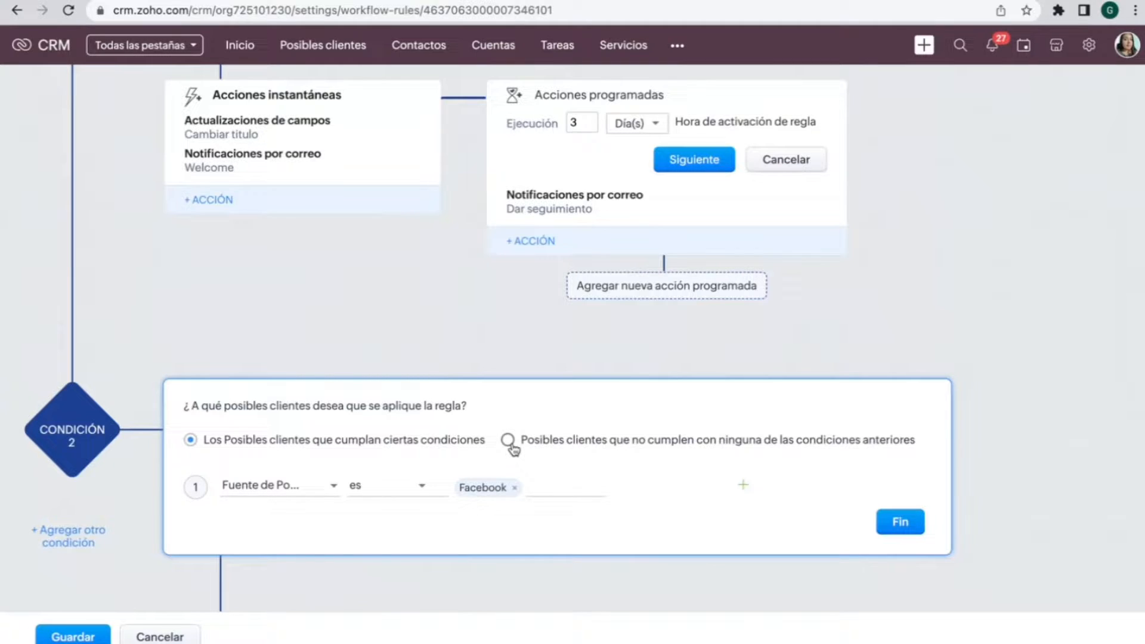
scroll(511, 448, up, 5)
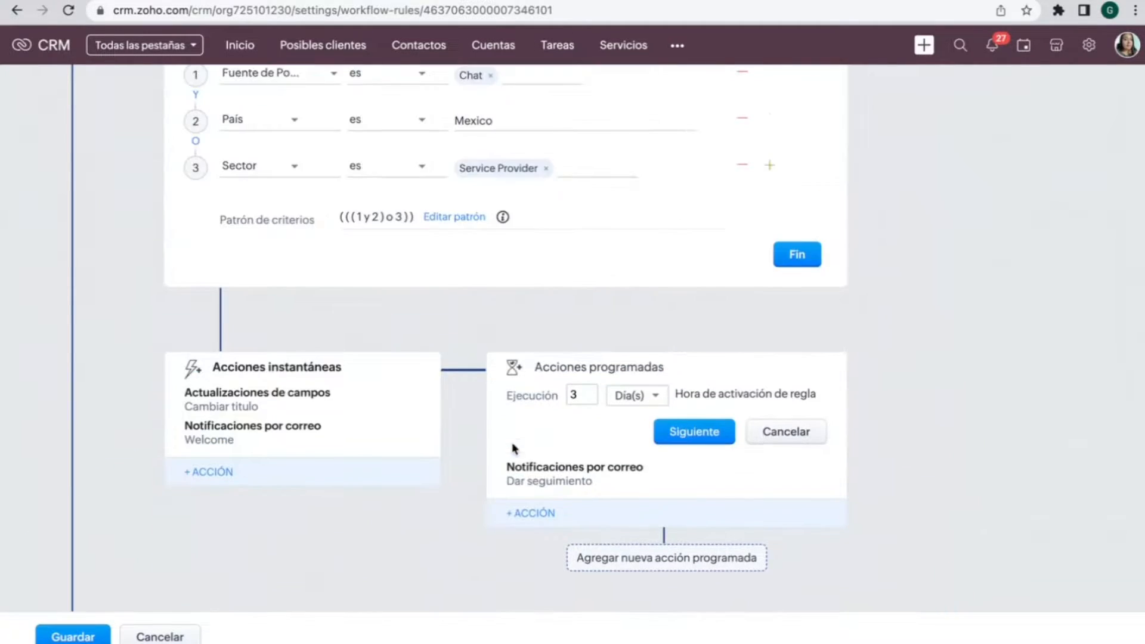
scroll(511, 447, down, 2)
scroll(512, 448, down, 2)
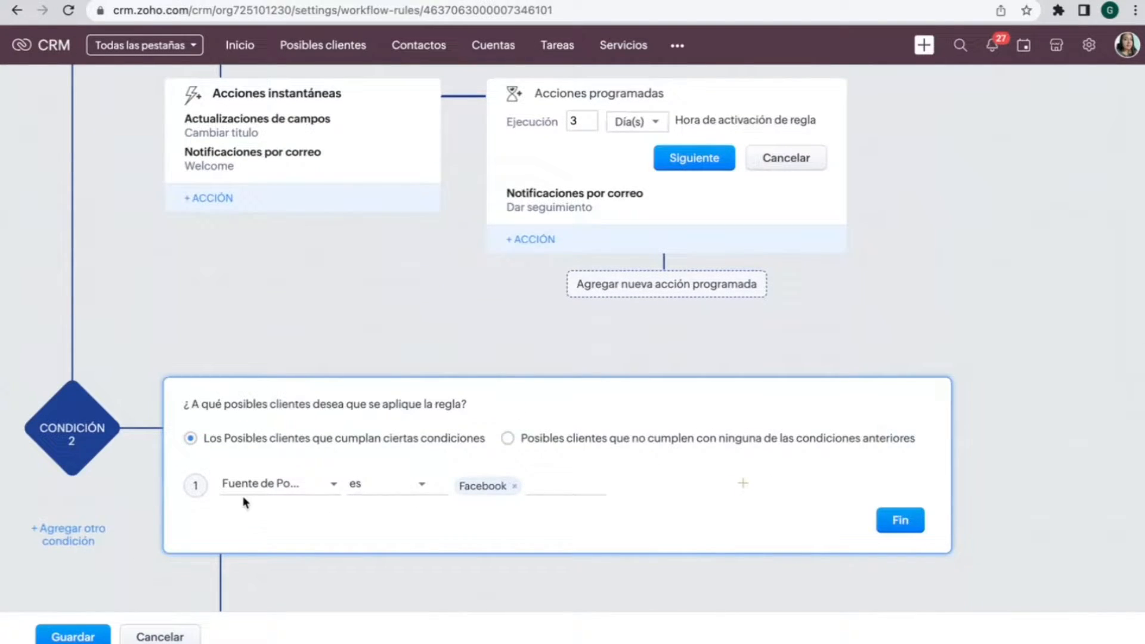
scroll(252, 495, down, 2)
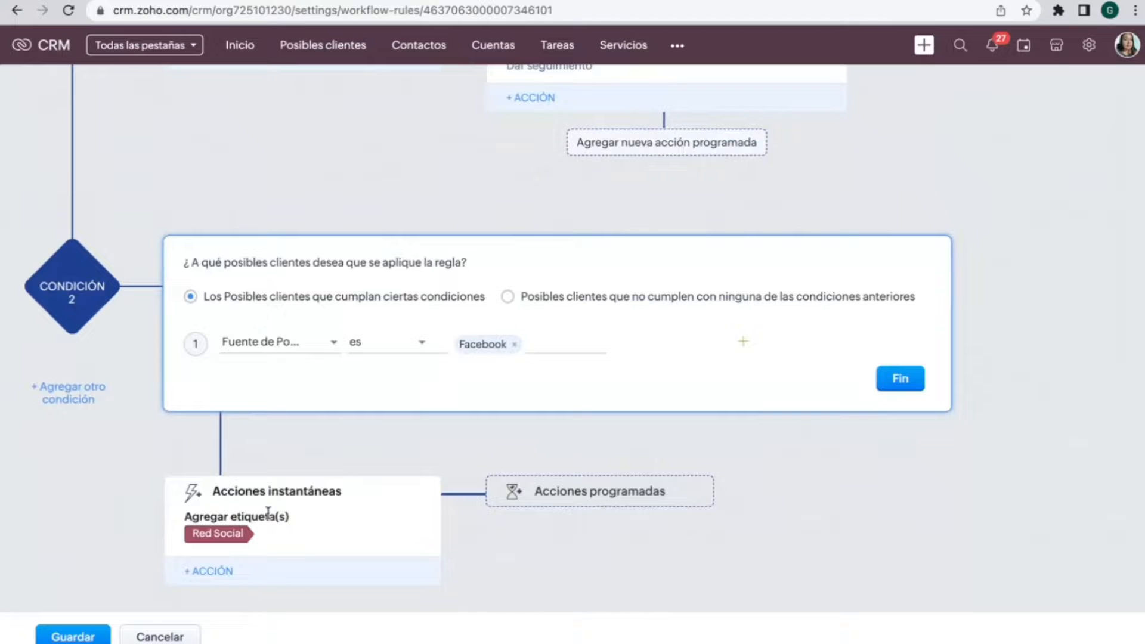
Step: Compare Condition 1's criteria and actions with Condition 2's Facebook lead source criterion and Red Social tag action
scroll(267, 512, up, 3)
scroll(268, 512, up, 6)
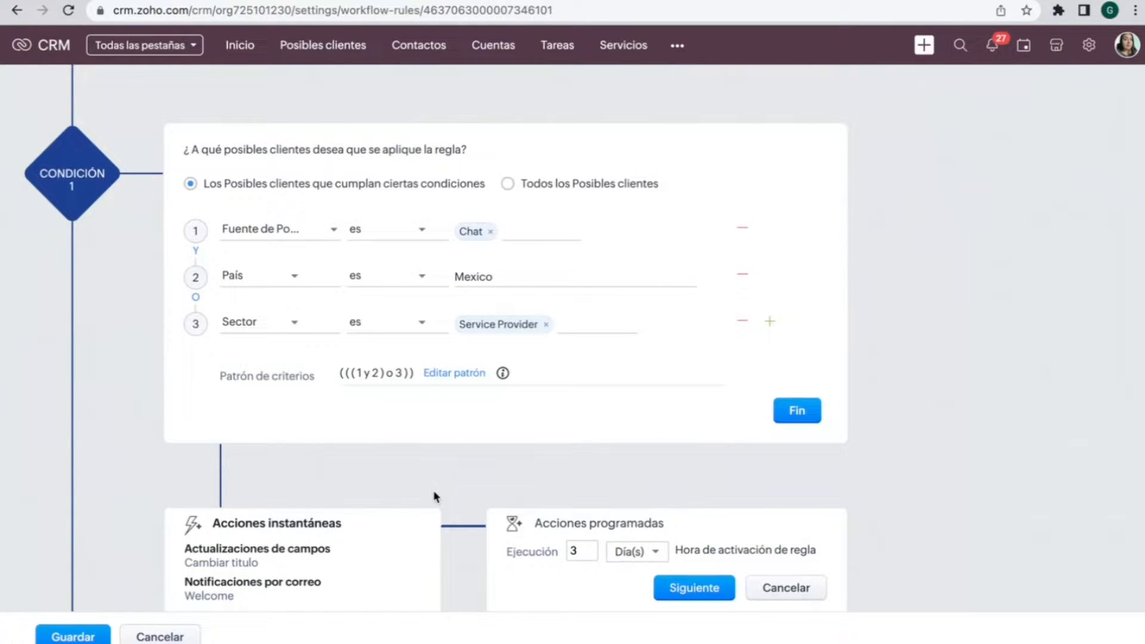
scroll(485, 229, down, 7)
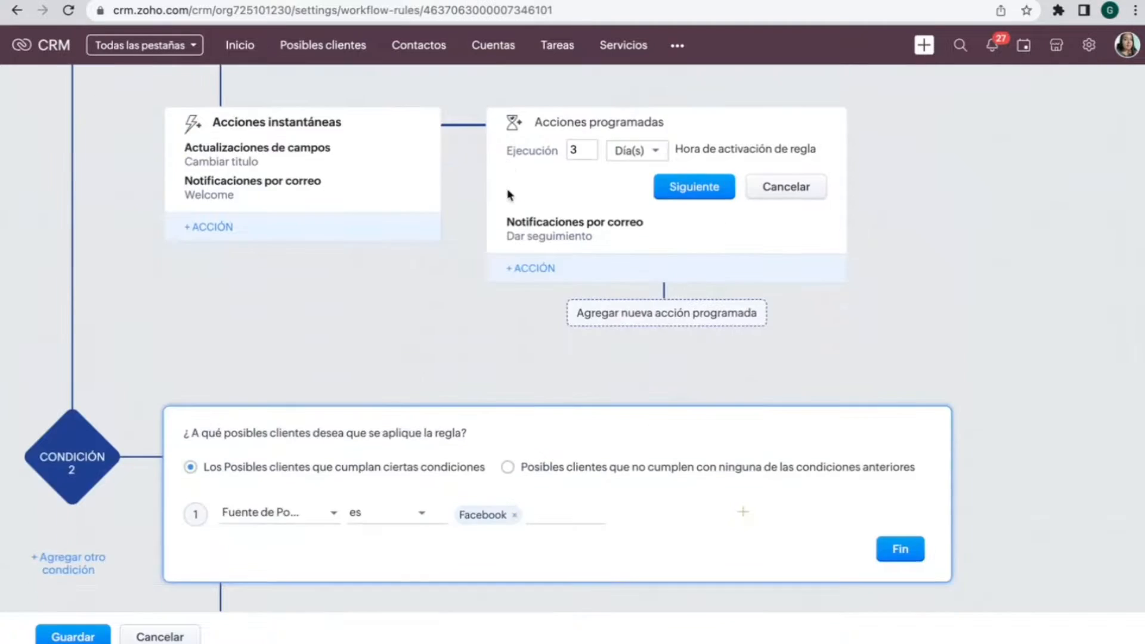
scroll(510, 195, down, 2)
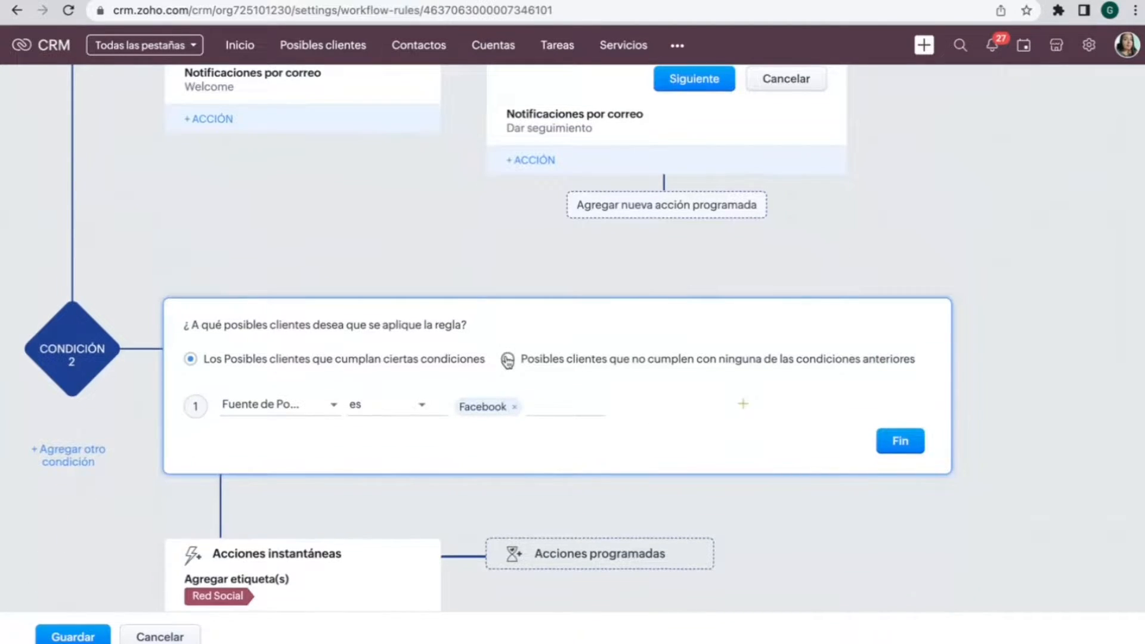
scroll(508, 360, down, 1)
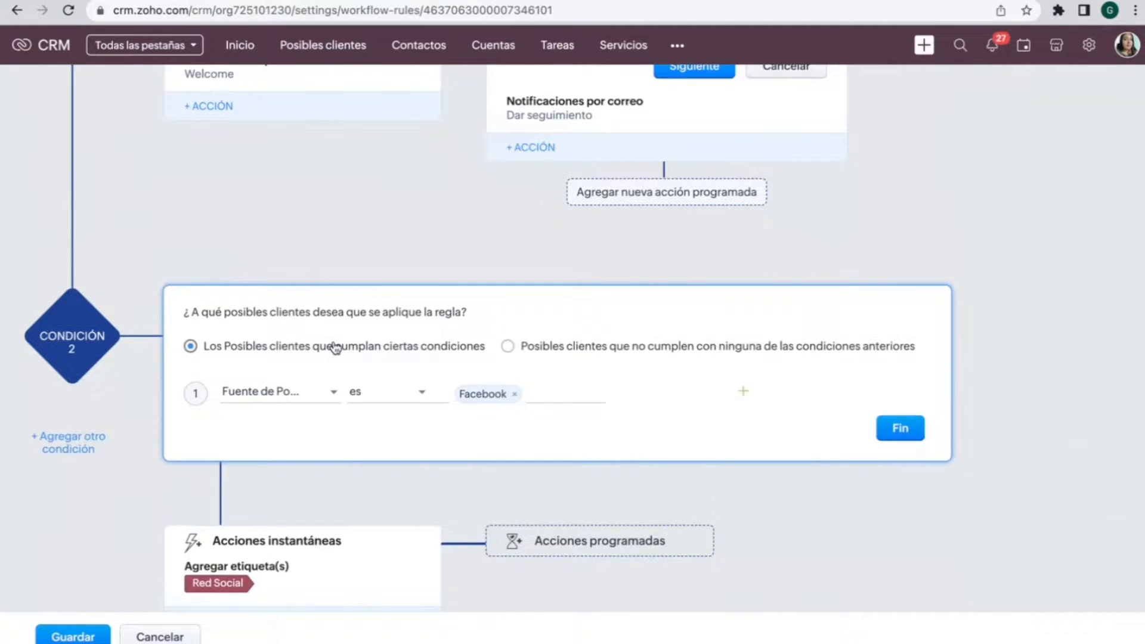
scroll(356, 387, down, 1)
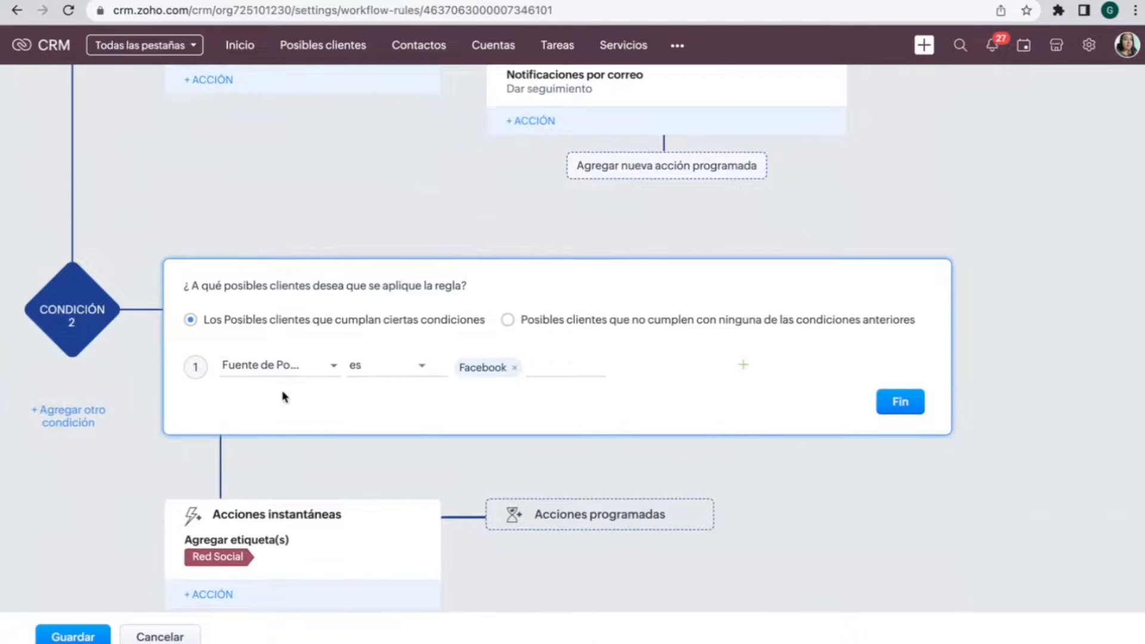
scroll(284, 396, down, 1)
scroll(308, 482, down, 1)
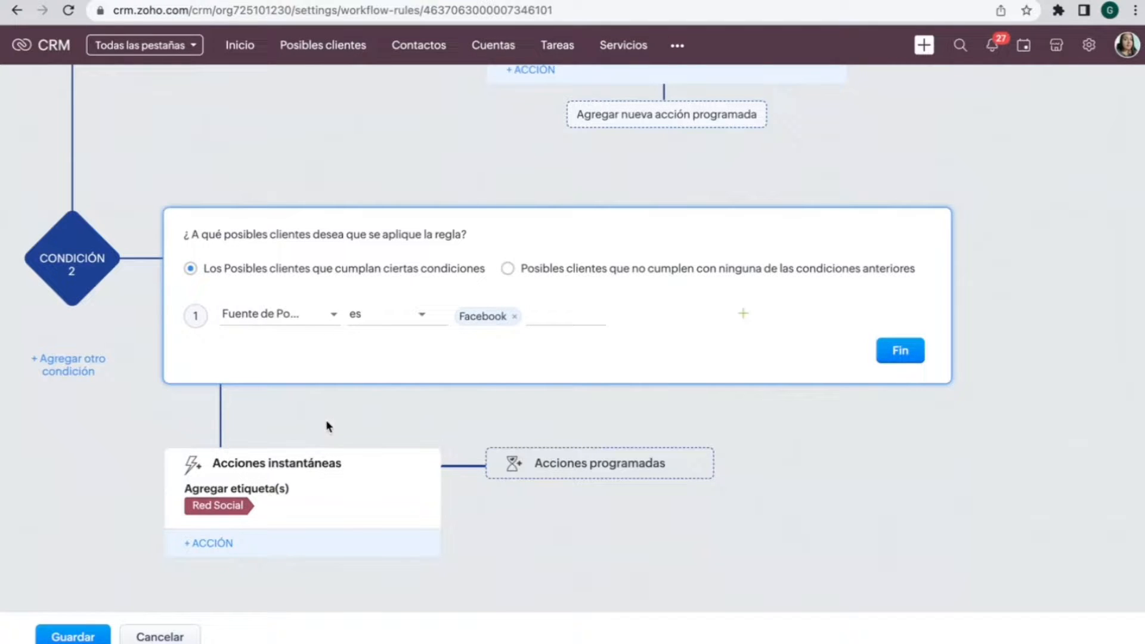
Step: Leave the Bienvenida rule without saving and open the Soles SA CV lead's record from the Posibles clientes module
scroll(328, 426, up, 10)
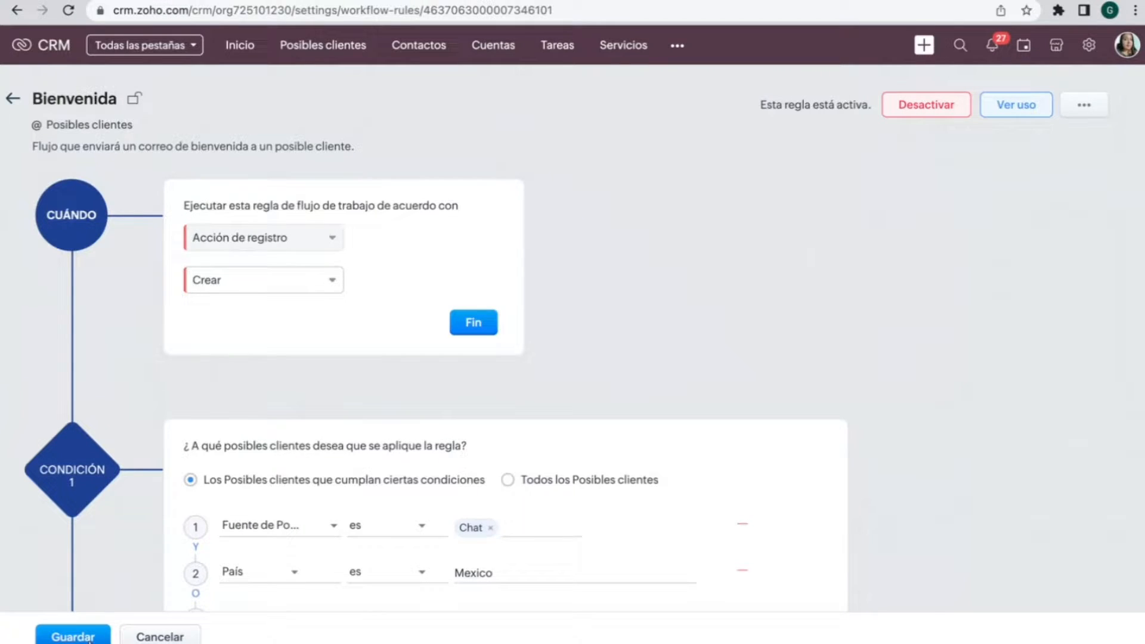
click(139, 633)
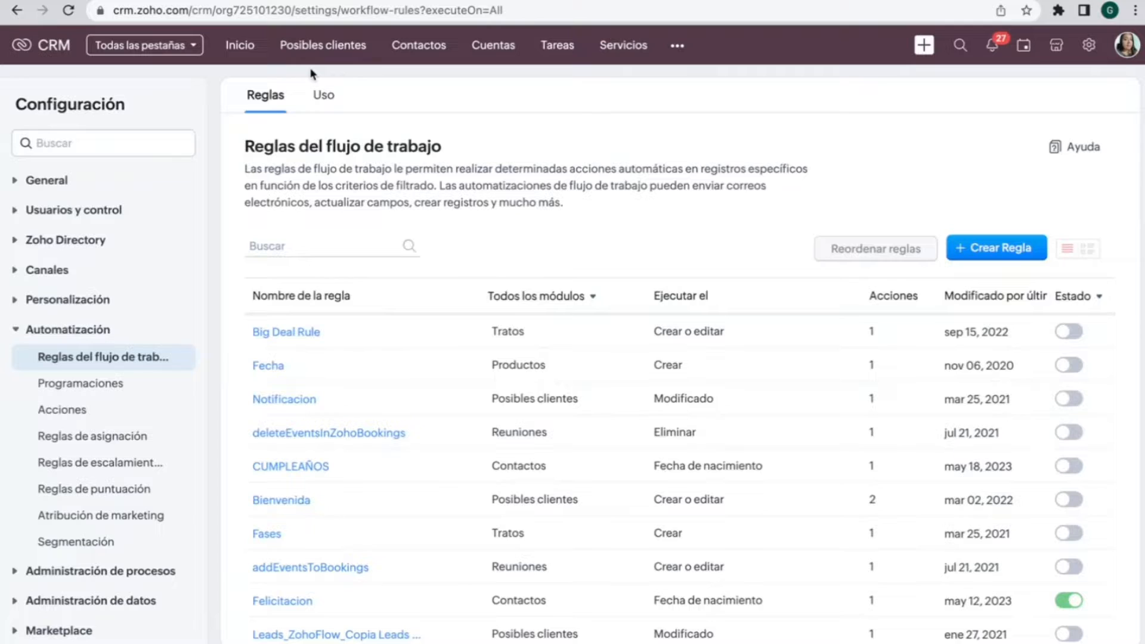
click(316, 48)
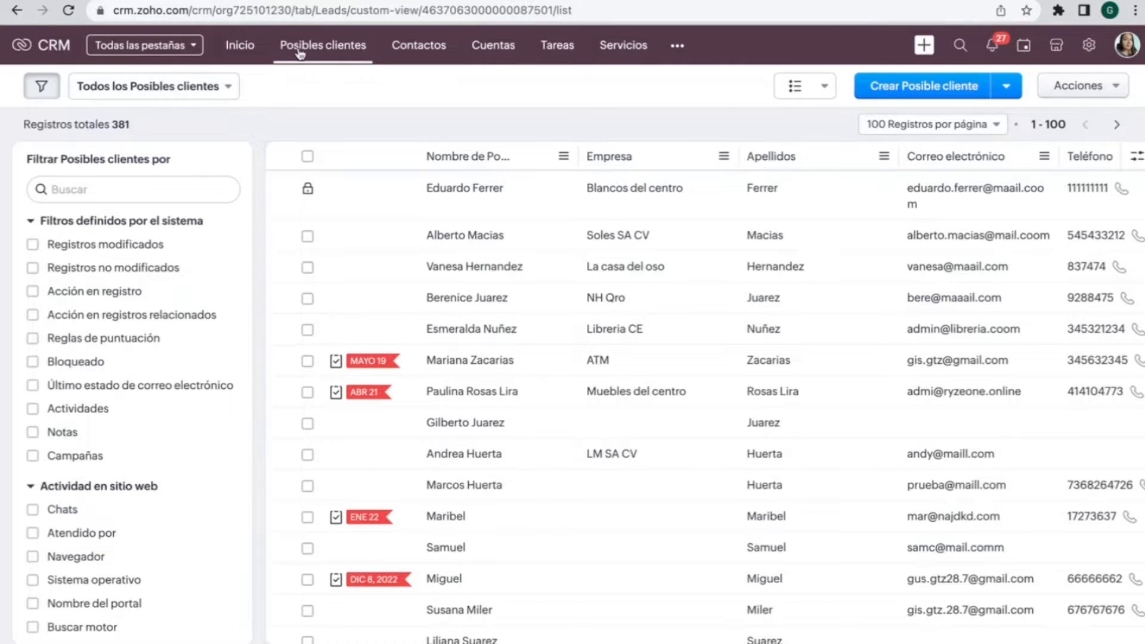
click(441, 243)
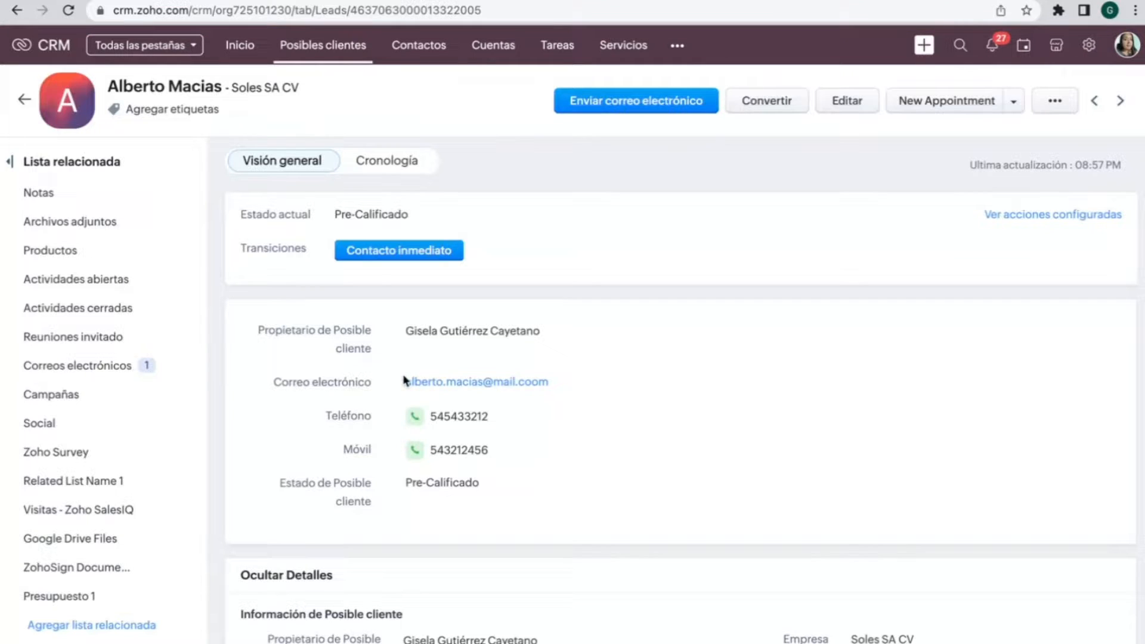
Step: Review the lead's timeline, highlighting the Cambiar titulo field update and the Welcome email entry of the Bienvenida rule
click(391, 169)
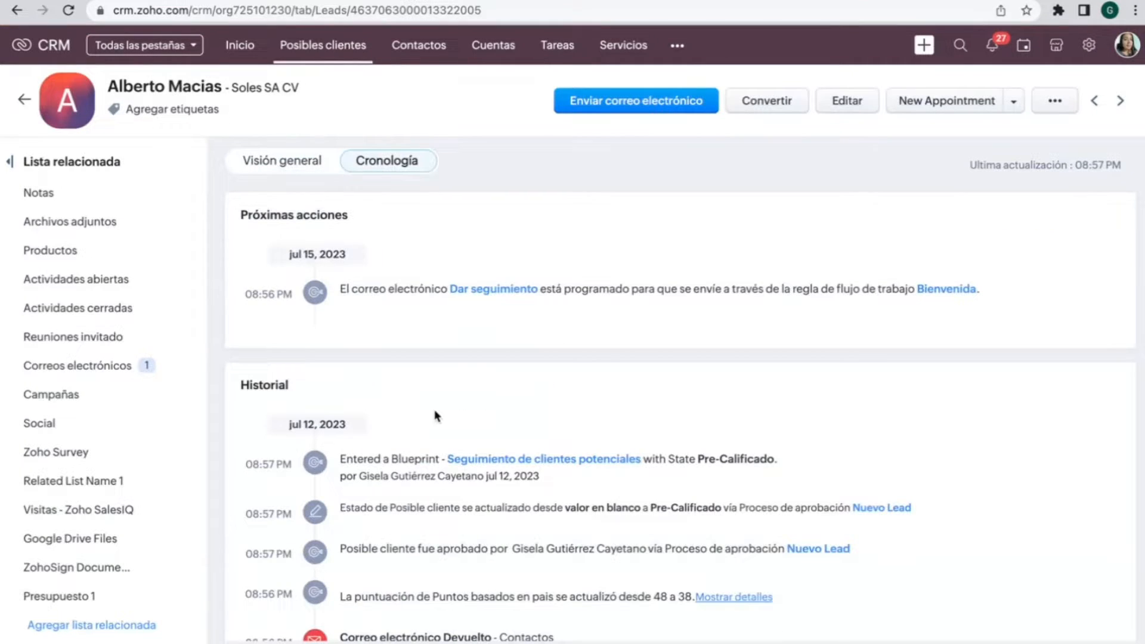
scroll(435, 415, down, 5)
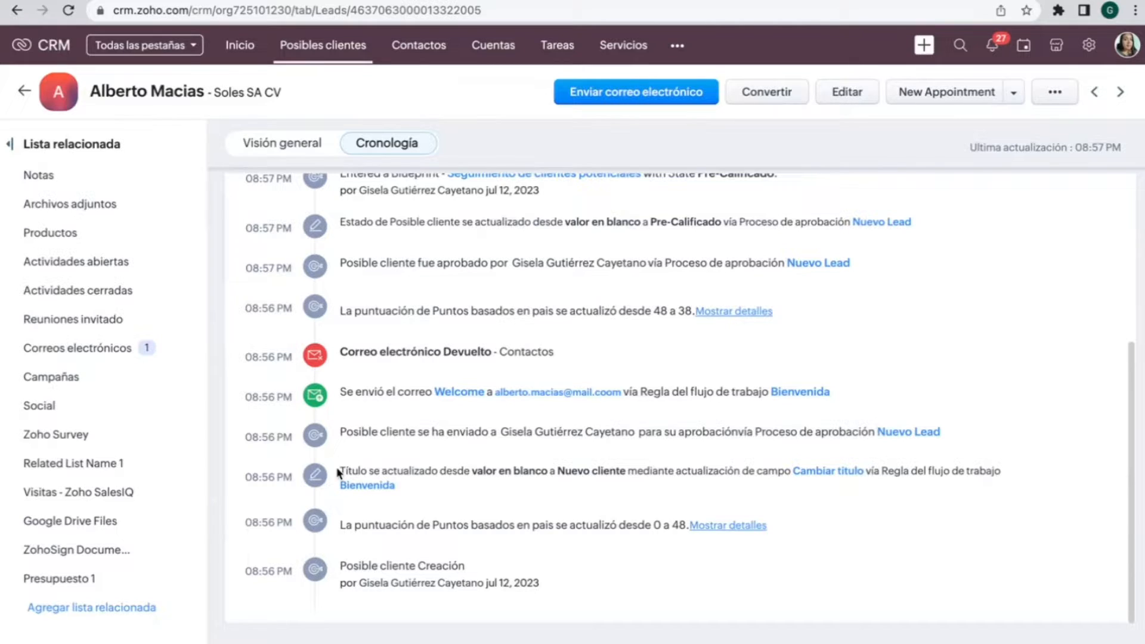
drag(337, 471, 416, 488)
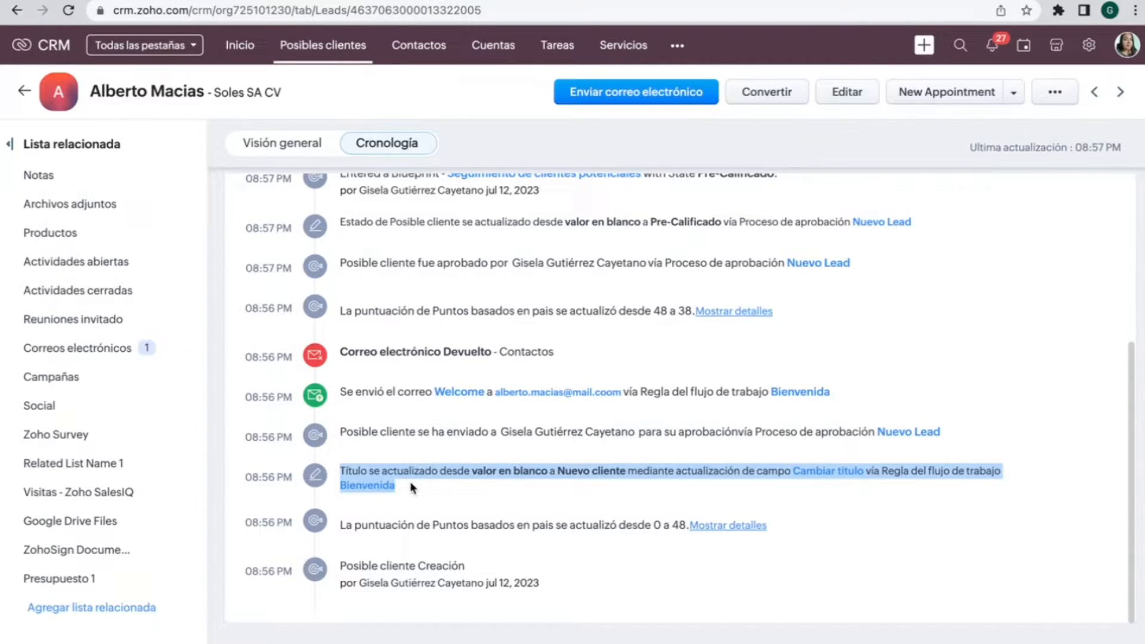
click(411, 488)
drag(337, 470, 352, 491)
click(338, 394)
drag(338, 394, 833, 388)
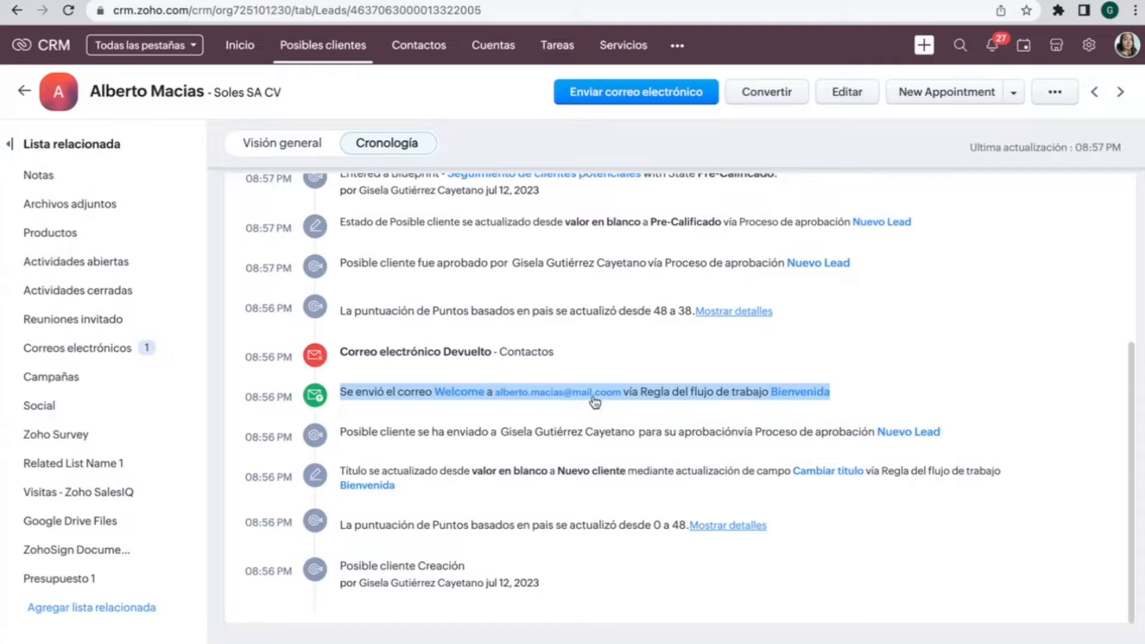
Step: Return to the lead's overview and examine the delivery status of its related email and the record's details
scroll(594, 402, up, 2)
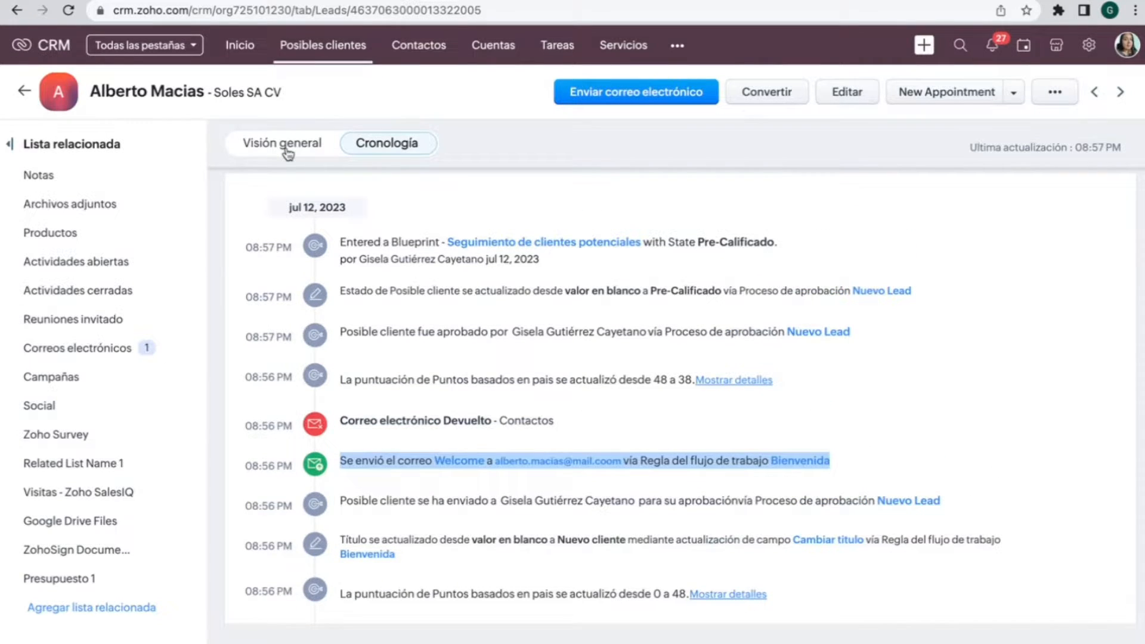
click(286, 148)
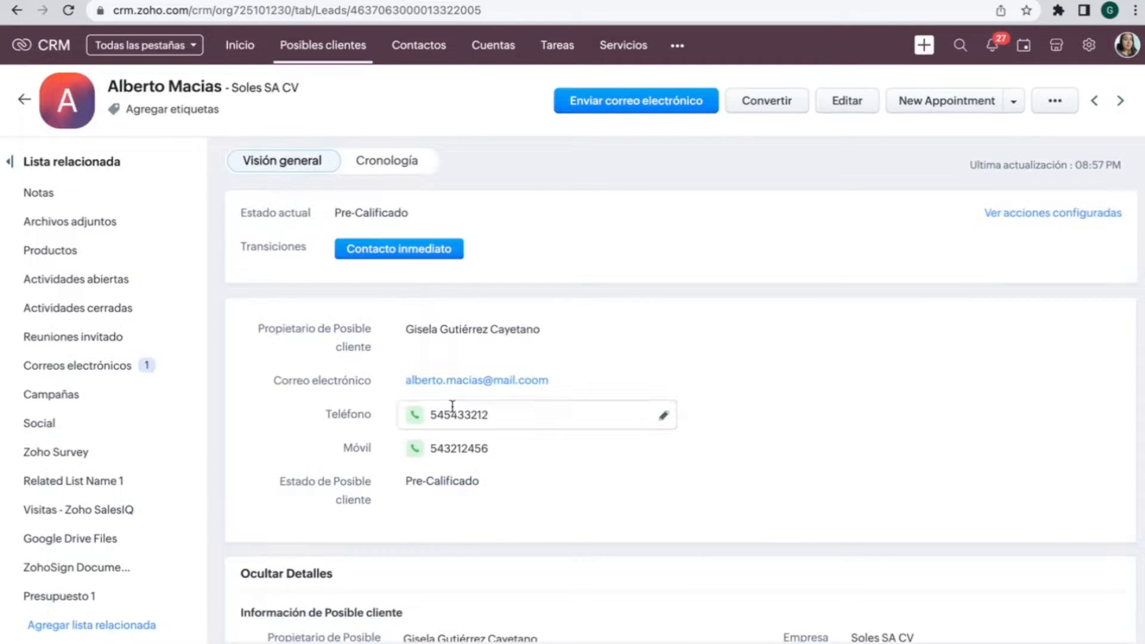
click(89, 364)
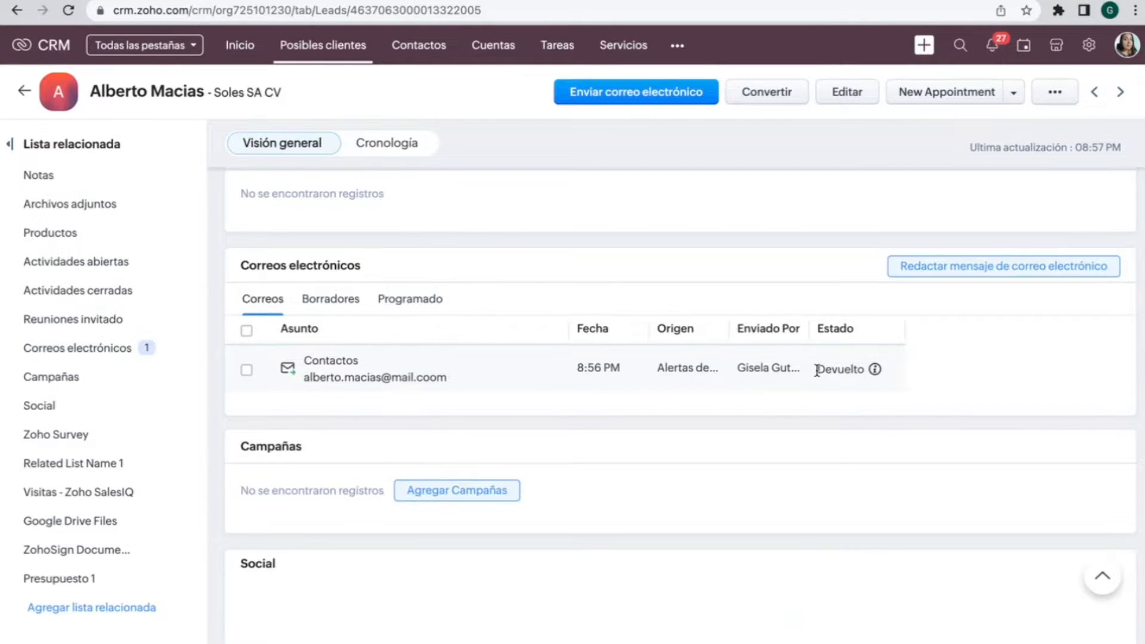
drag(816, 370, 862, 370)
mouse_move(875, 374)
scroll(447, 366, up, 20)
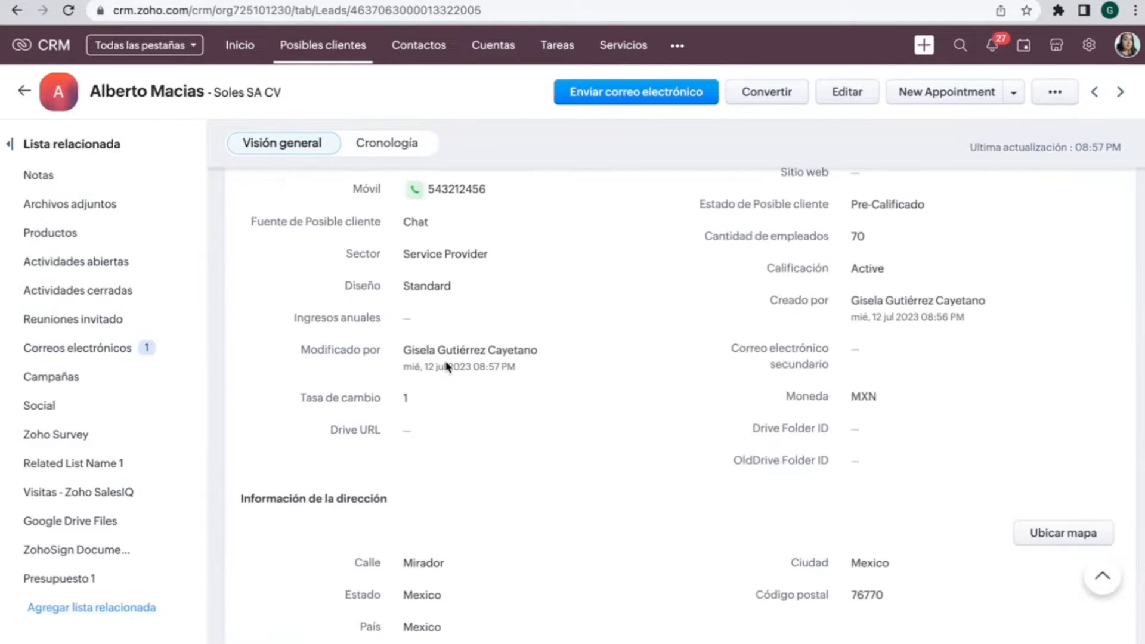
scroll(447, 367, up, 8)
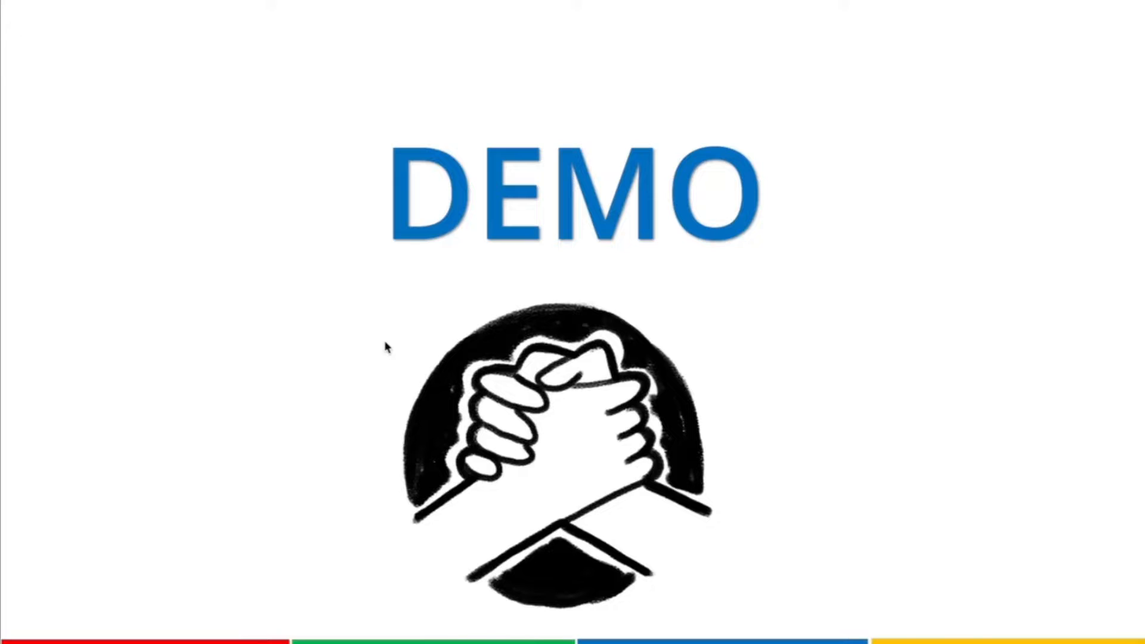
key(Right)
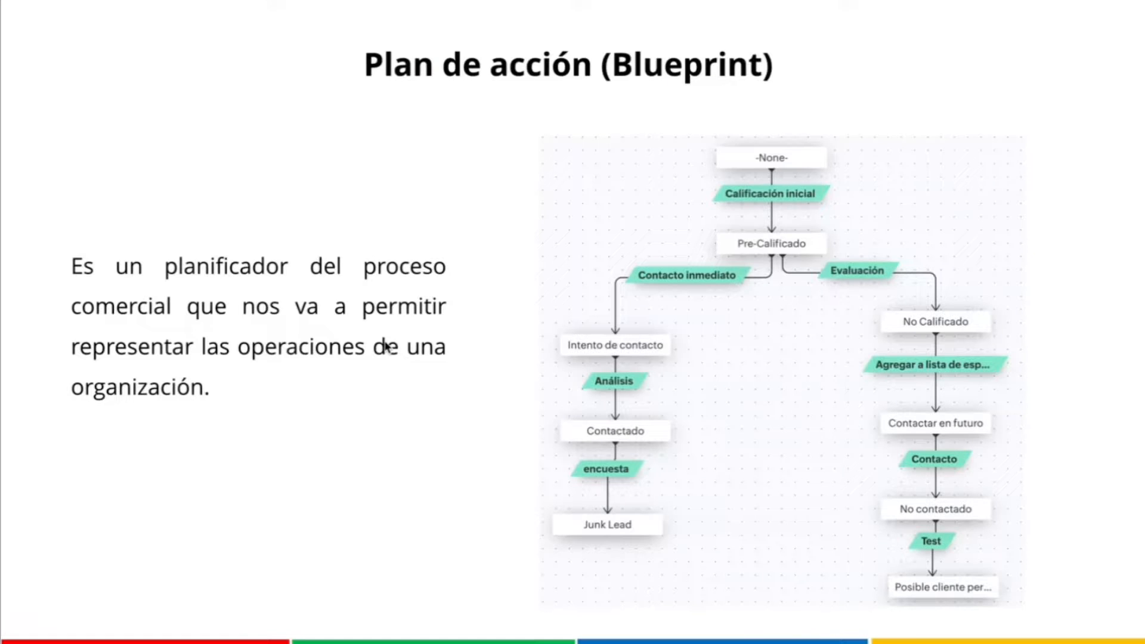
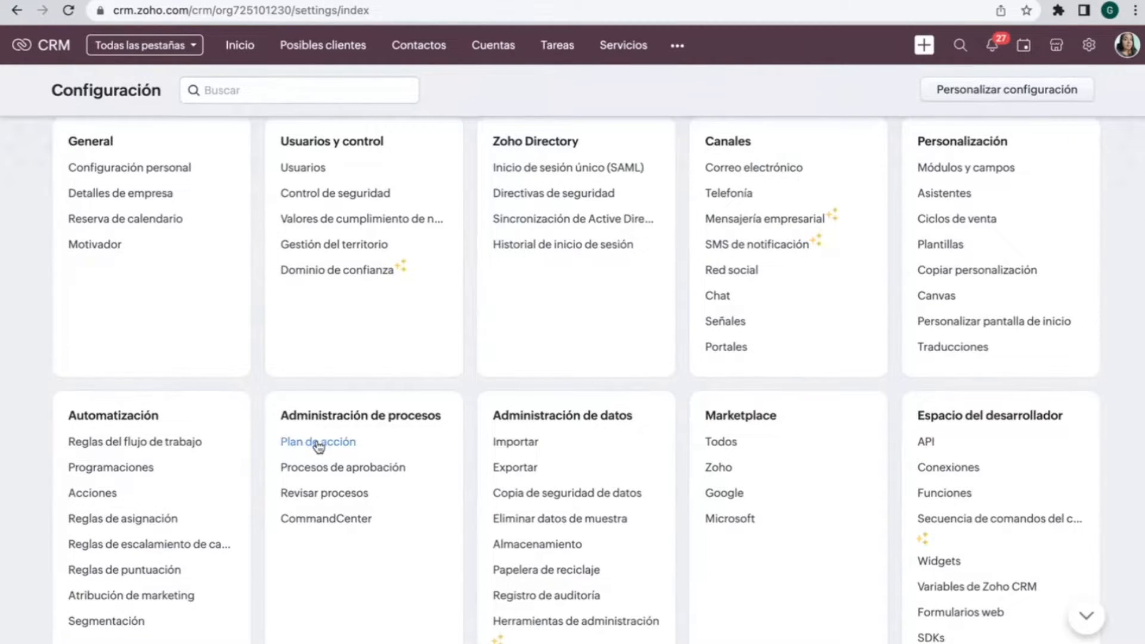
Step: Create a Plan de acción named Posibles for the Posibles clientes module with the Estándar layout and the Estado de Posible cliente field
click(317, 442)
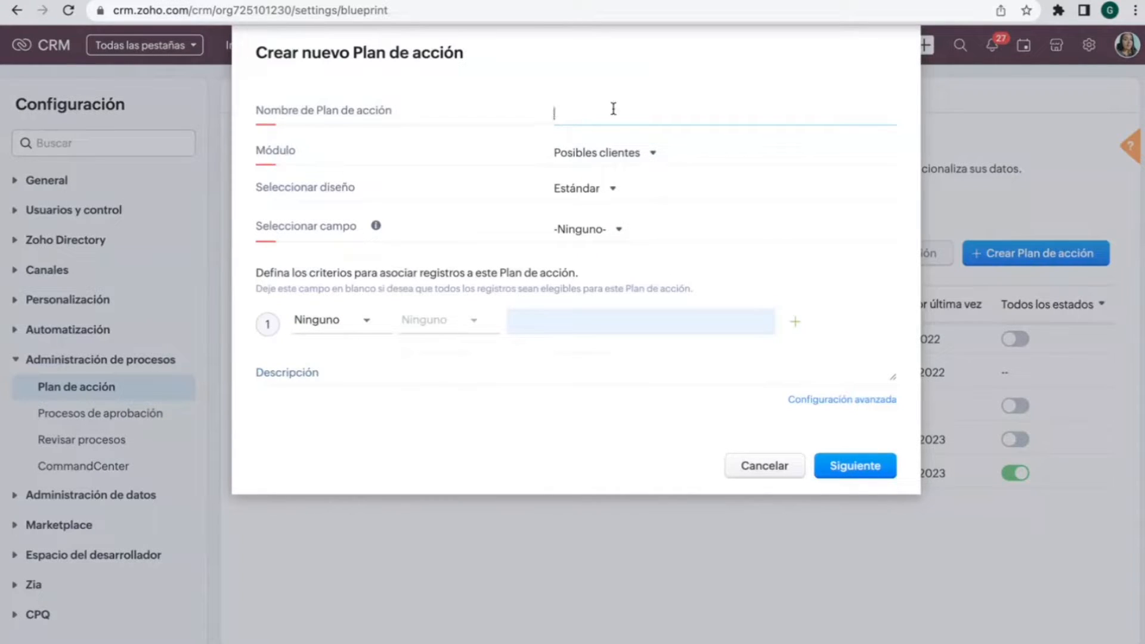
click(607, 153)
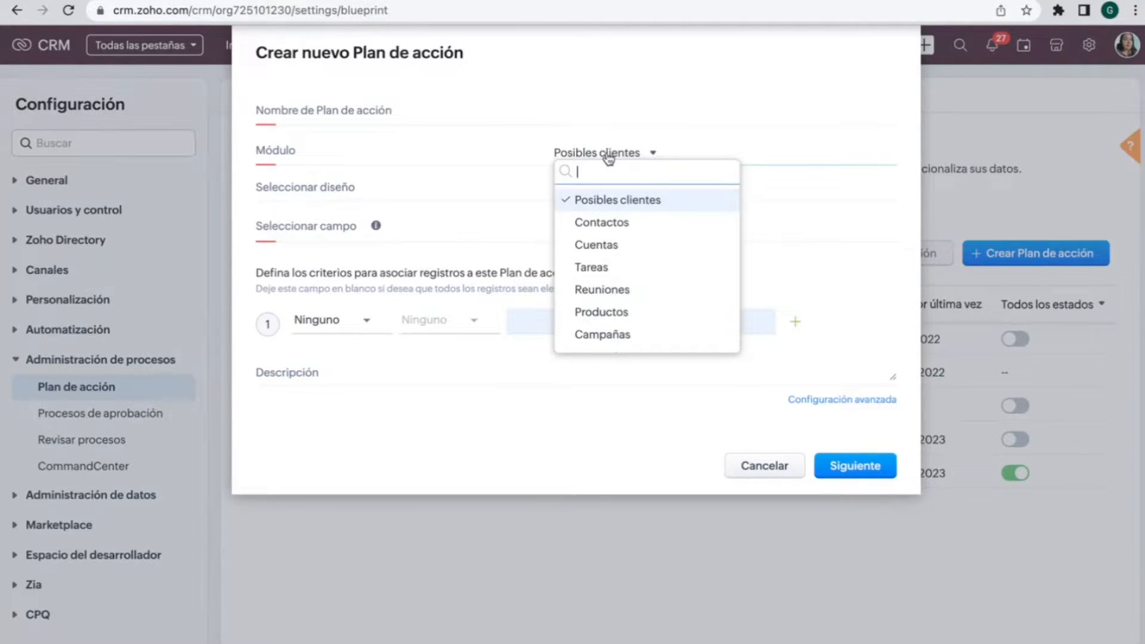
click(606, 154)
click(604, 189)
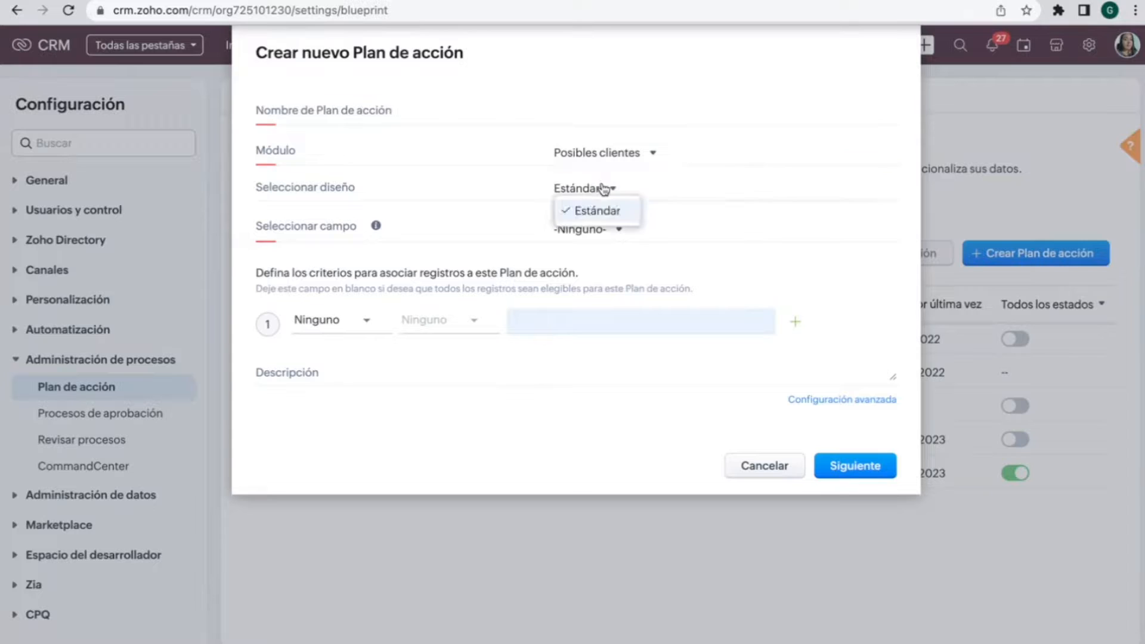
click(603, 189)
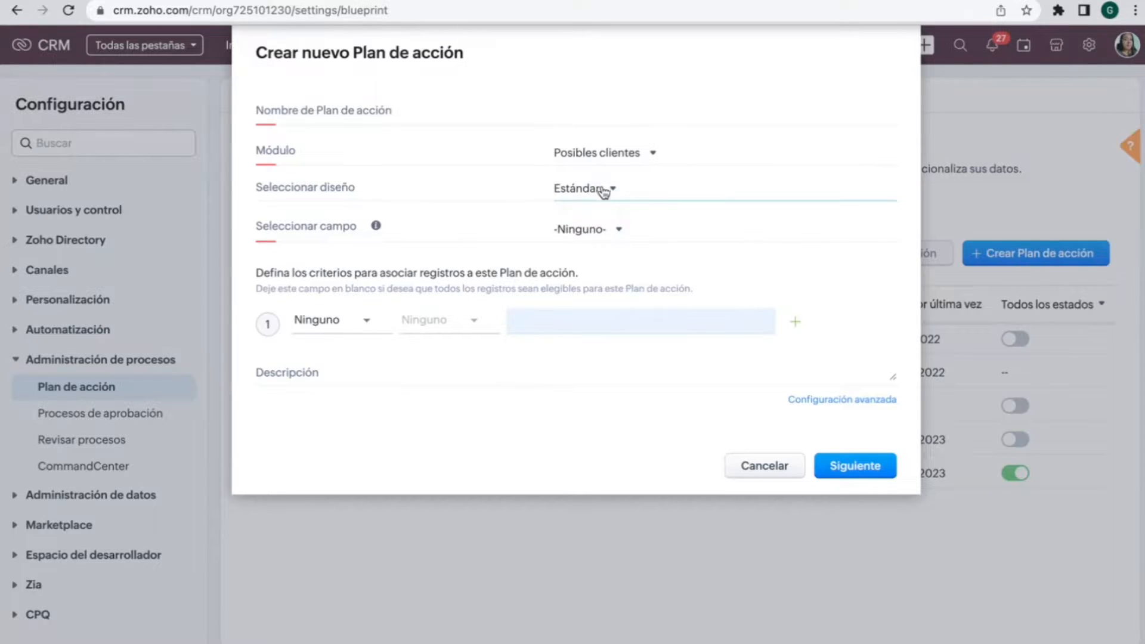
click(602, 230)
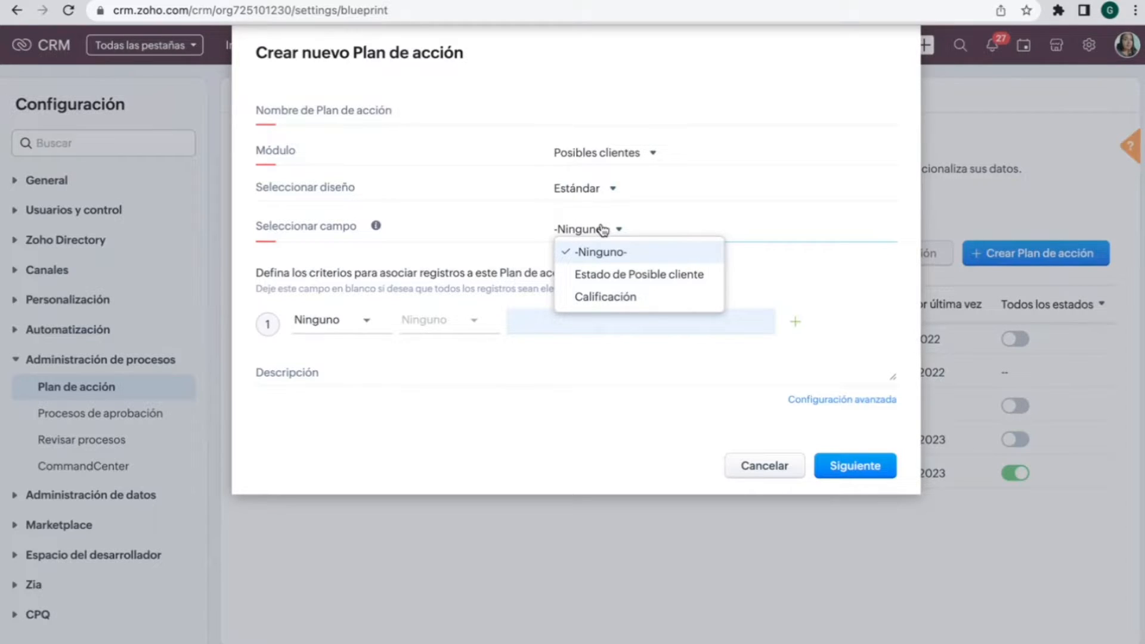
click(593, 275)
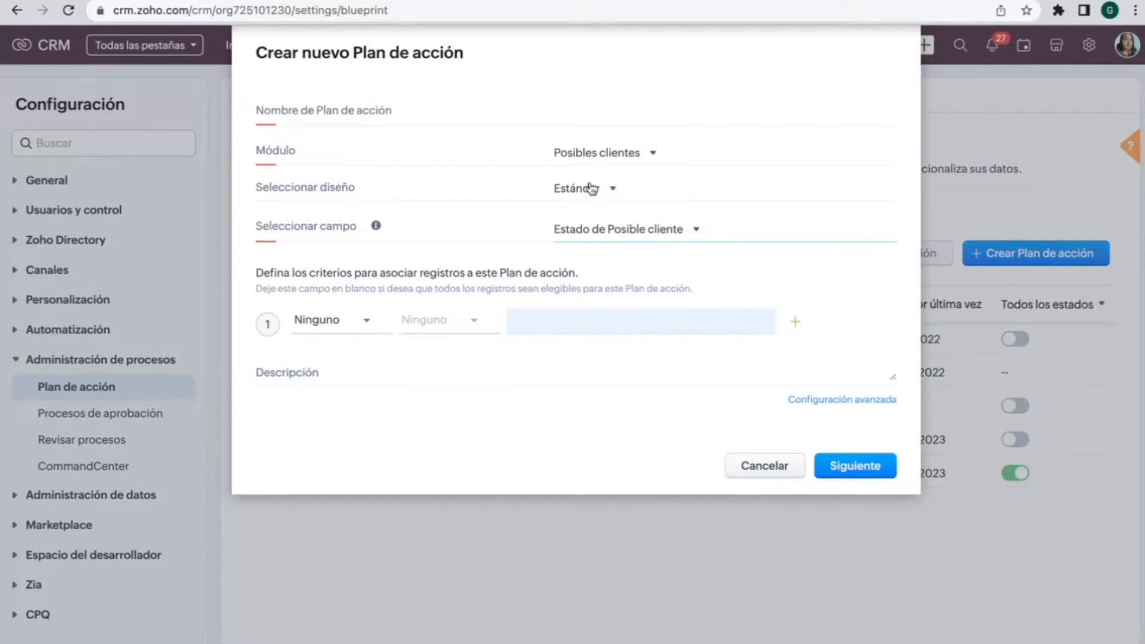
click(571, 117)
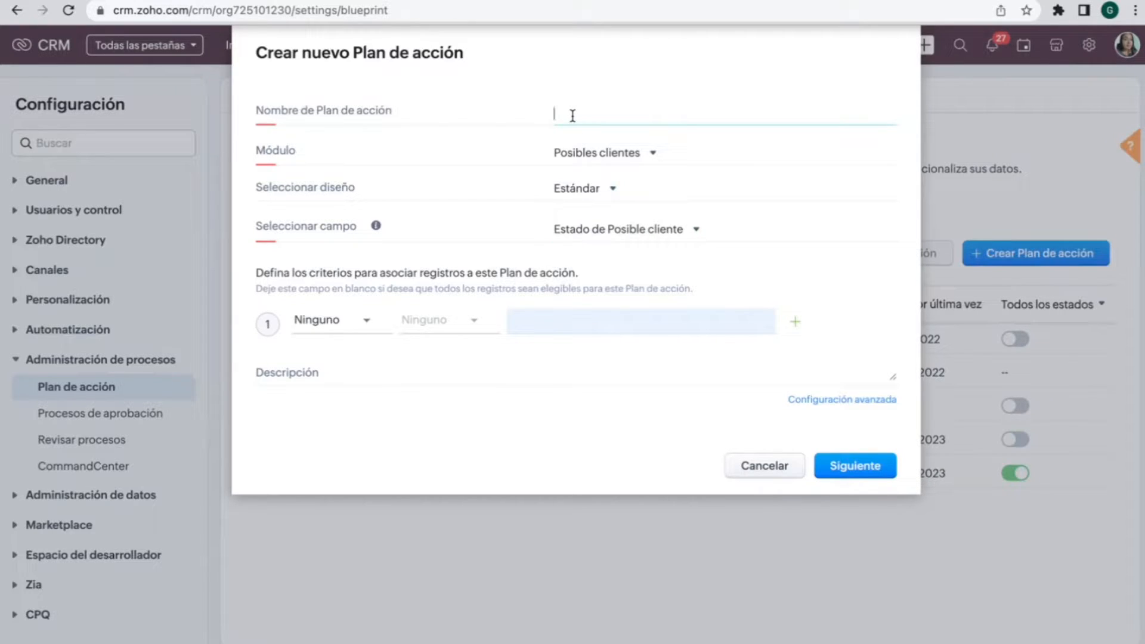
text(Posibles)
click(854, 468)
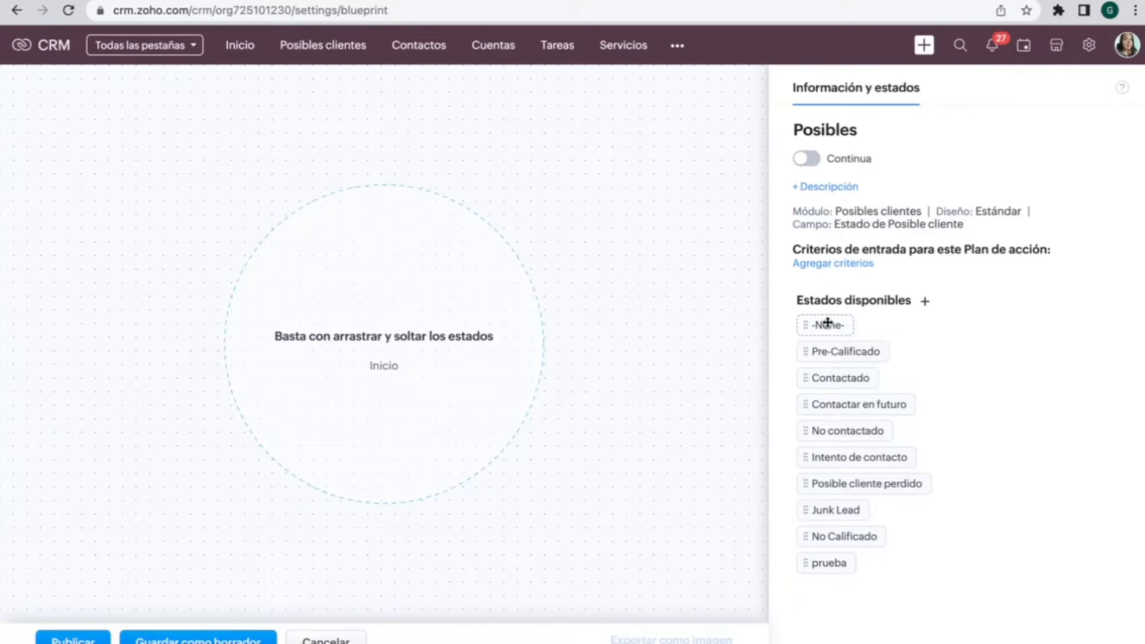
Step: Place the -None- state on the blueprint canvas with Pre-Calificado beneath it, and connect -None- to Pre-Calificado
drag(827, 323, 432, 261)
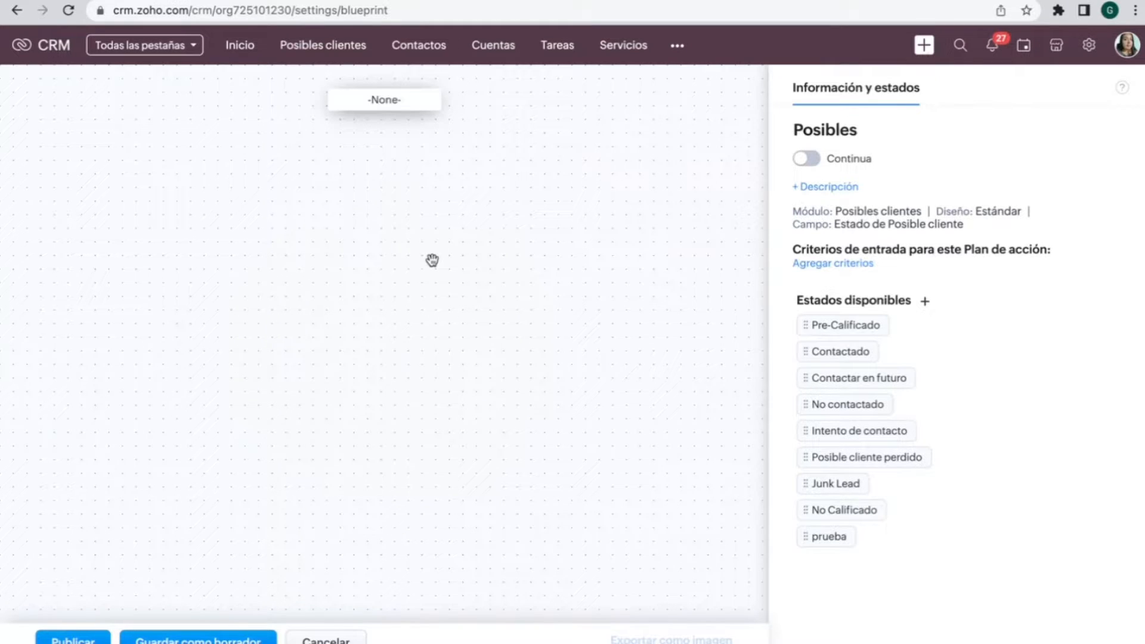
mouse_move(387, 106)
drag(834, 327, 391, 190)
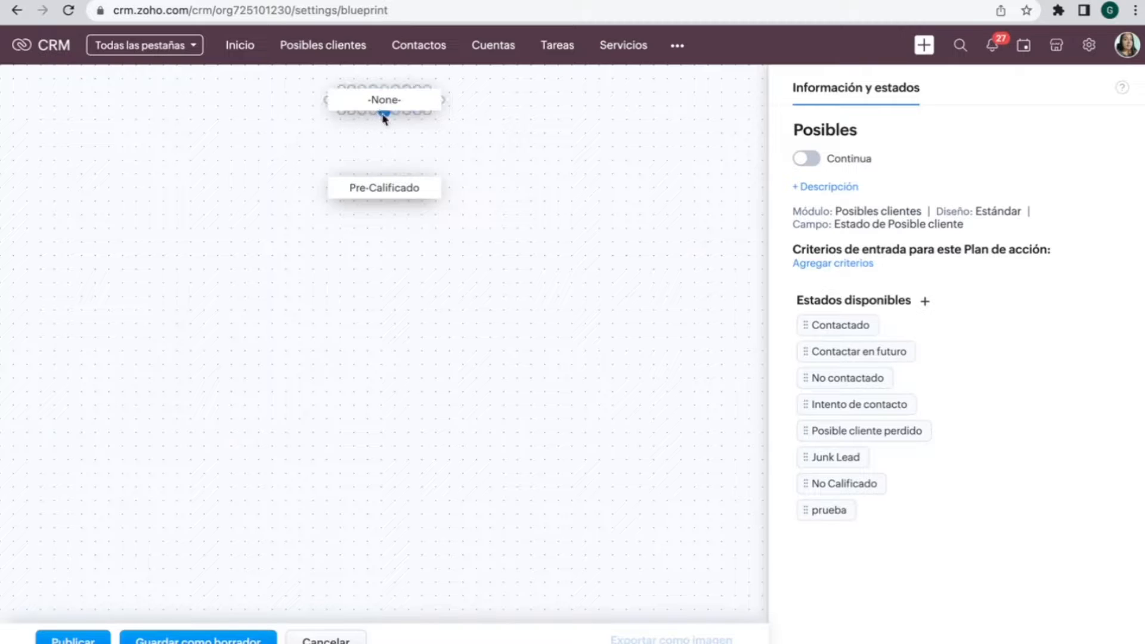
drag(385, 117, 380, 188)
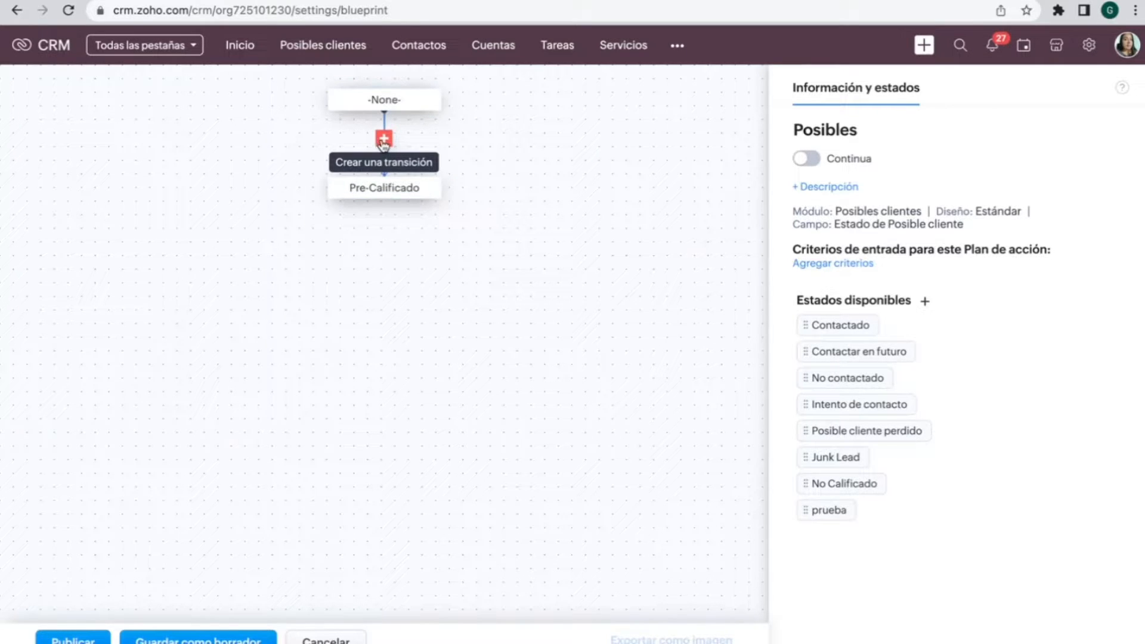
Step: Create a transition named Evaluacion between -None- and Pre-Calificado and save it
click(383, 140)
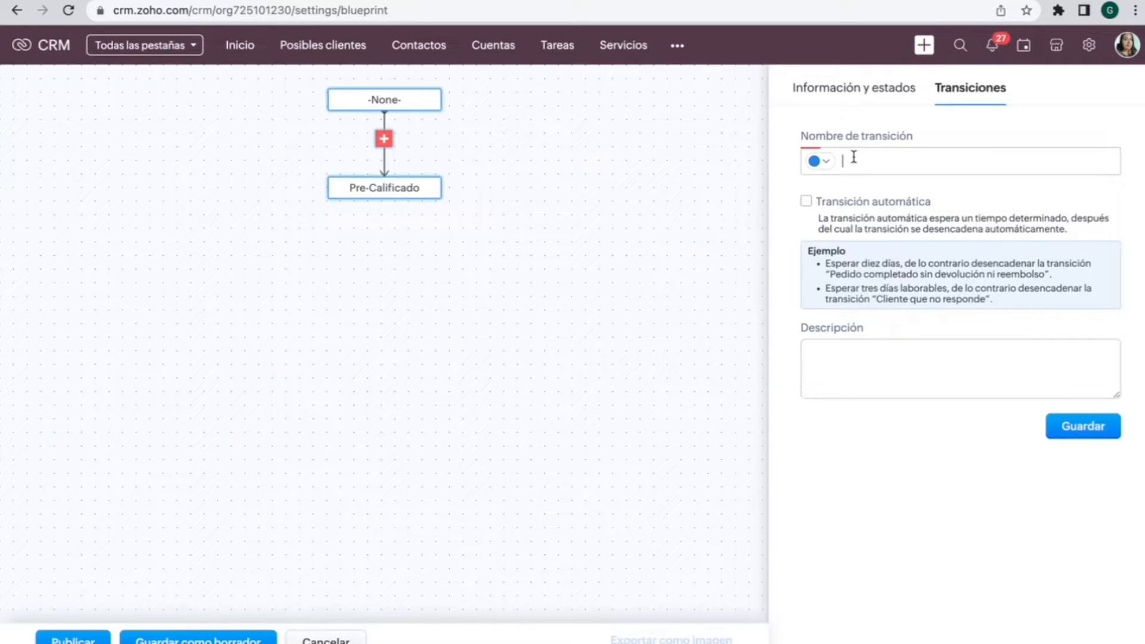
mouse_move(404, 110)
text(Eval)
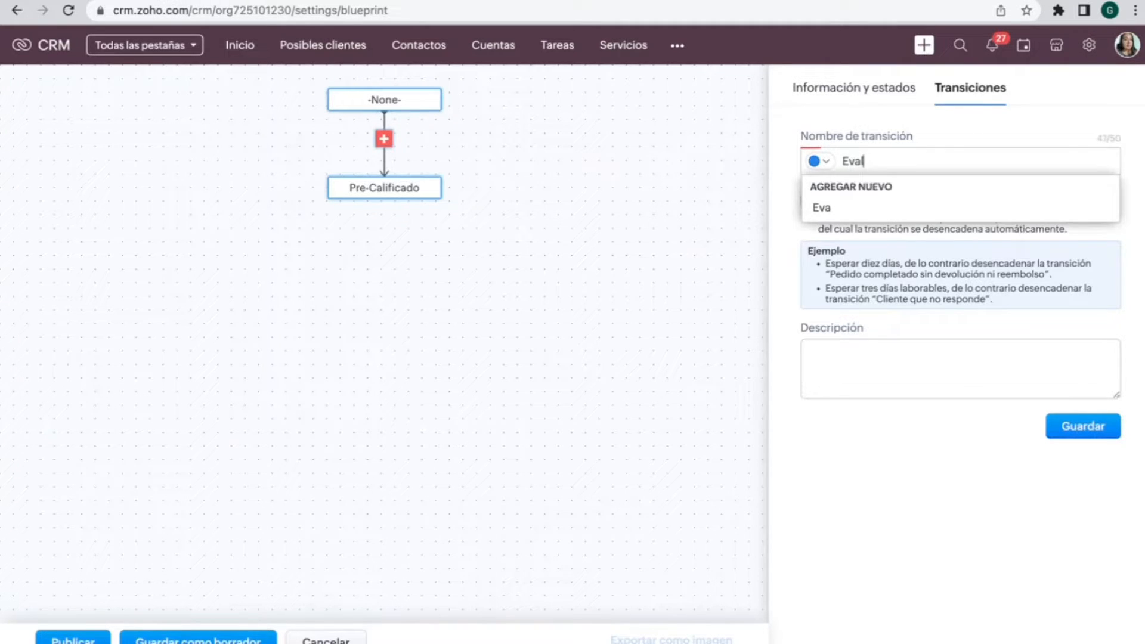
text(uacion)
click(837, 210)
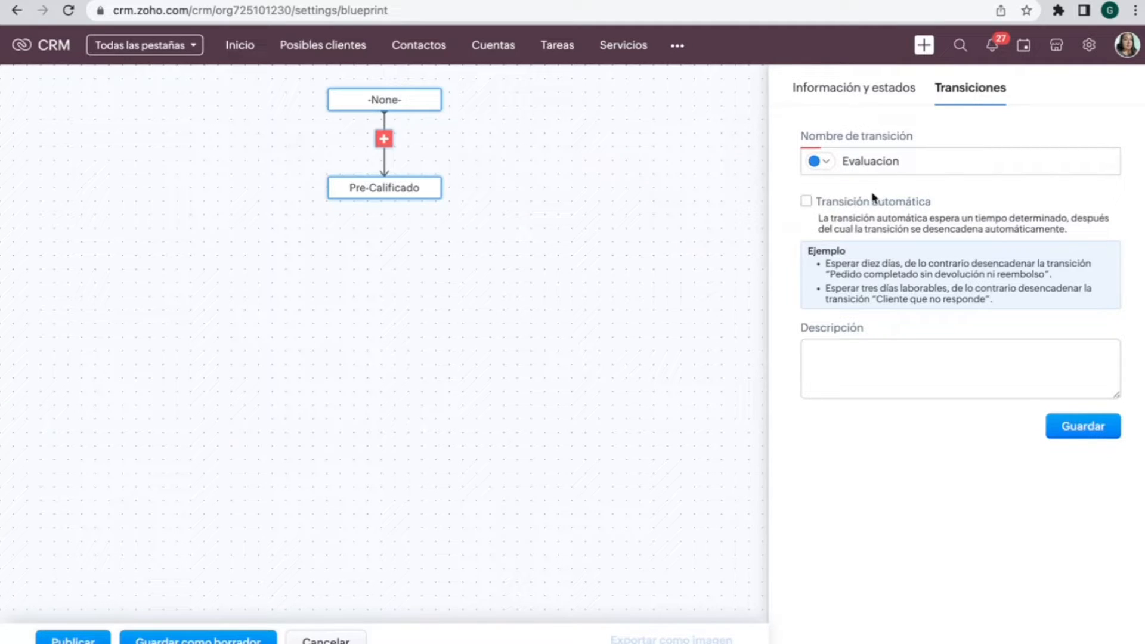
click(1064, 429)
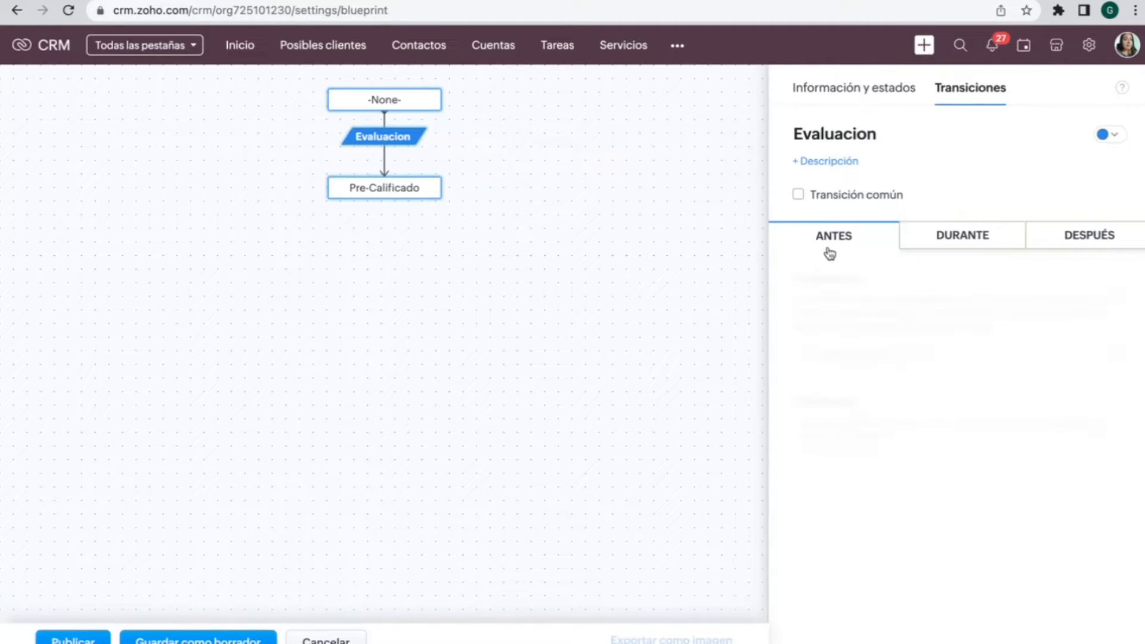
Step: Add a criterion to the Evaluacion transition's Antes stage requiring that Calificación es Active
click(946, 250)
click(1083, 233)
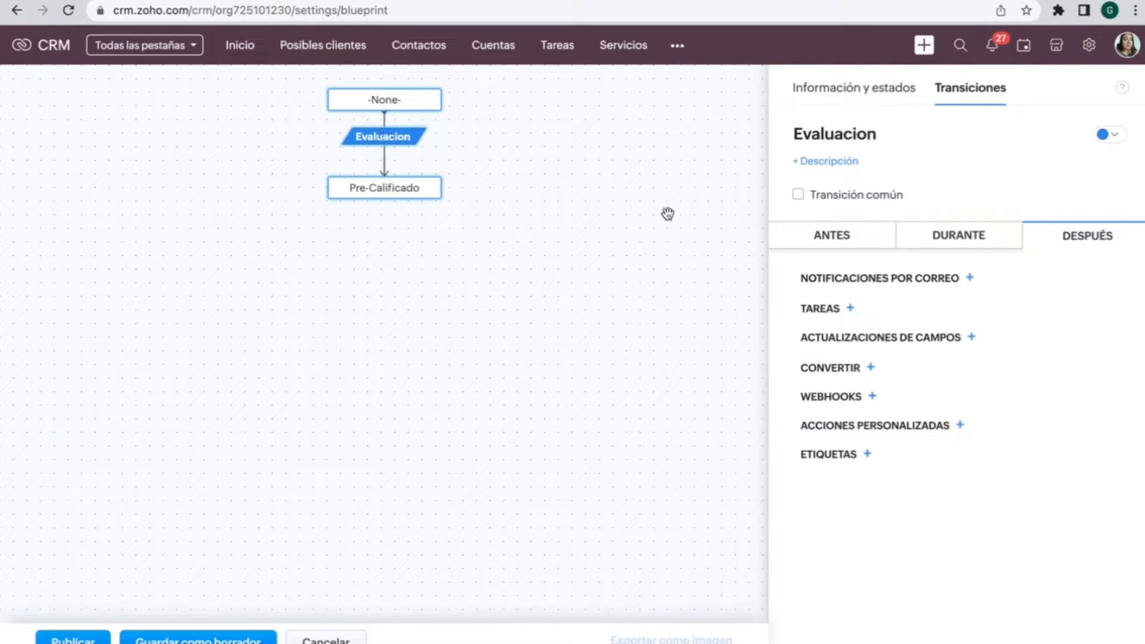
click(855, 234)
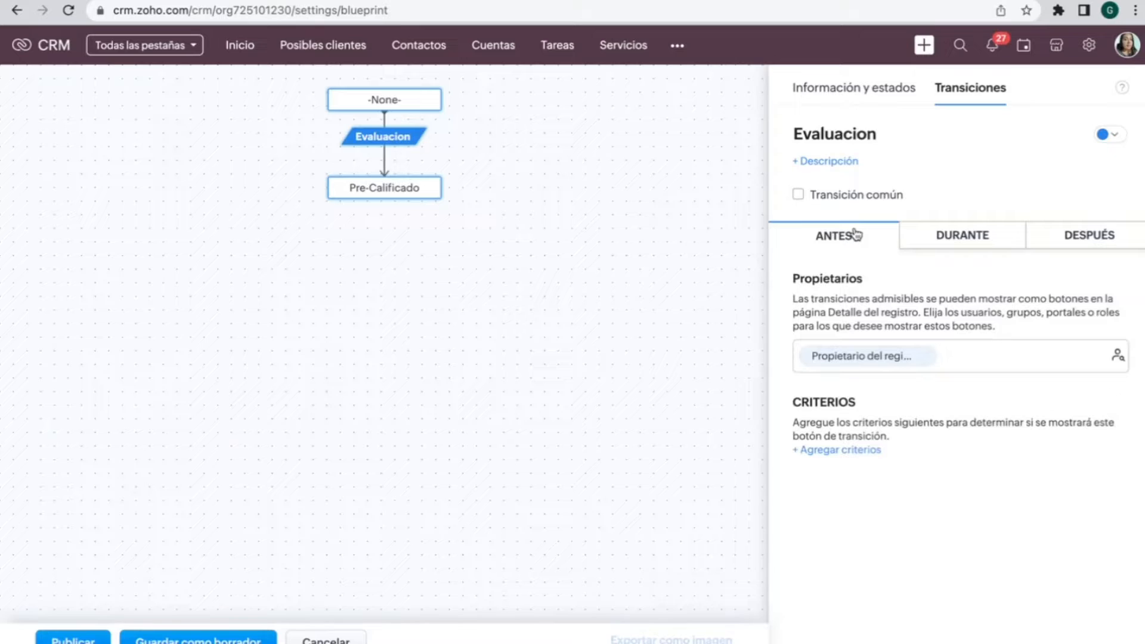
click(838, 448)
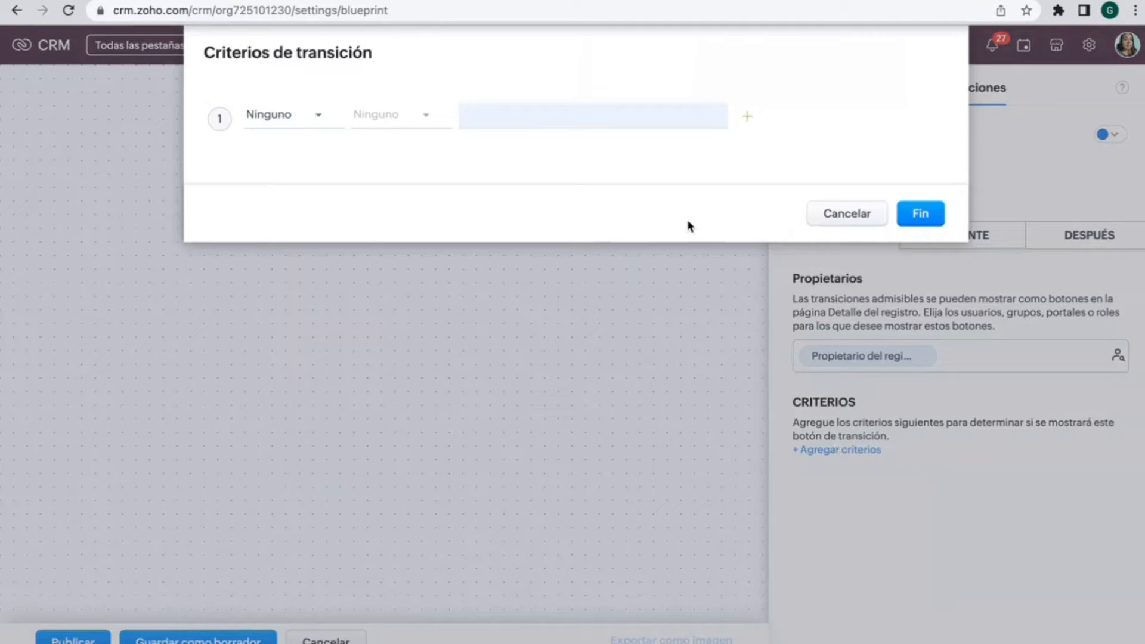
click(306, 119)
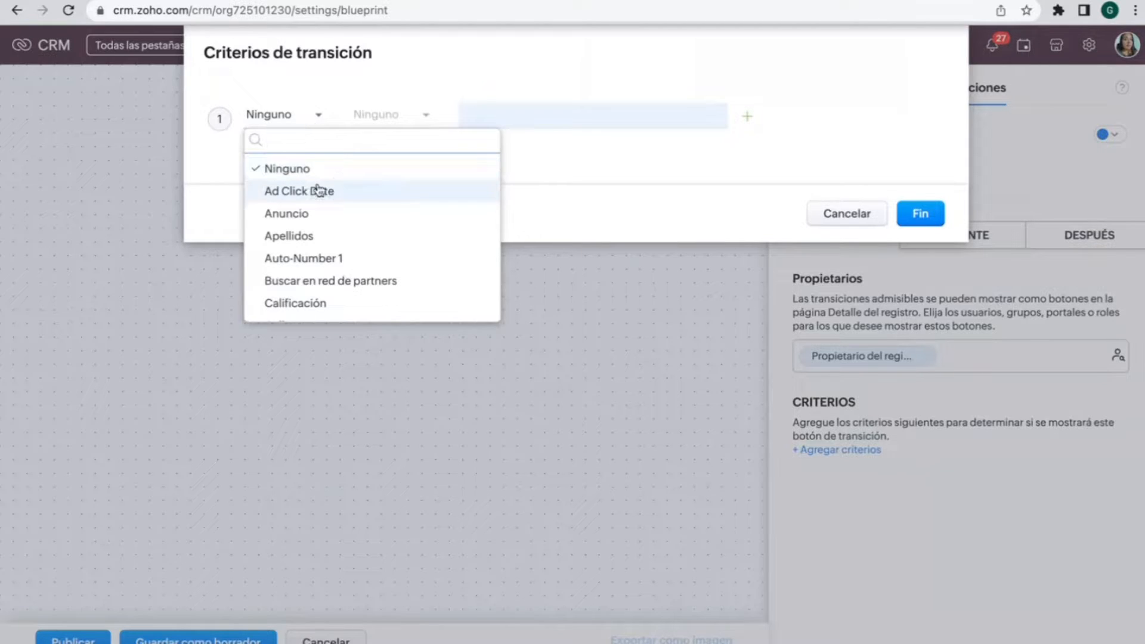
scroll(317, 238, down, 1)
click(316, 282)
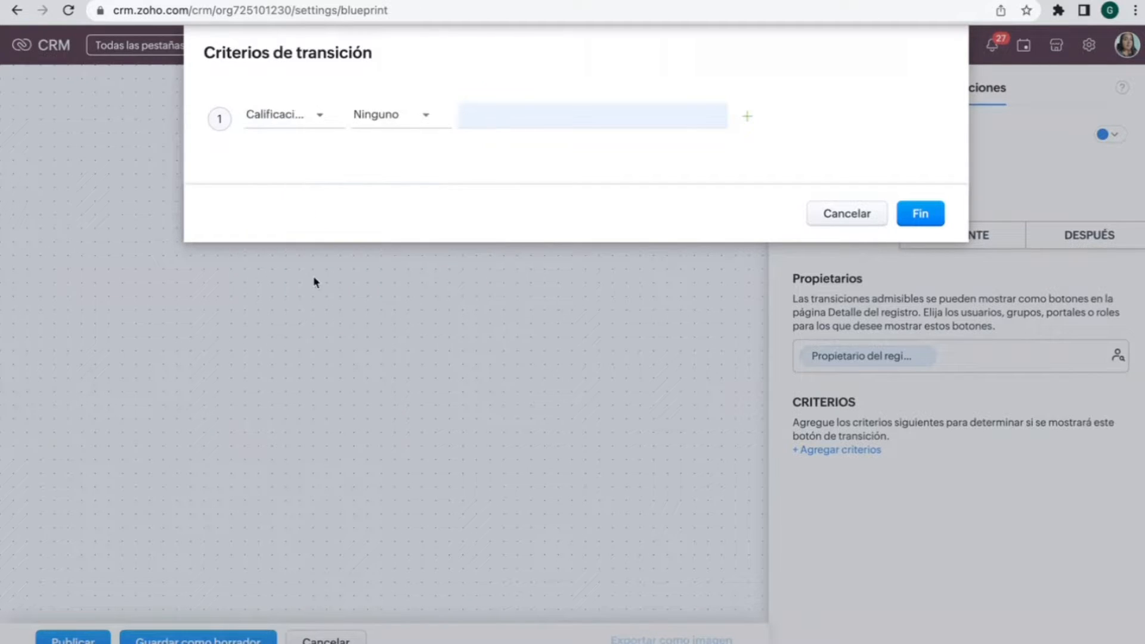
click(378, 119)
click(379, 163)
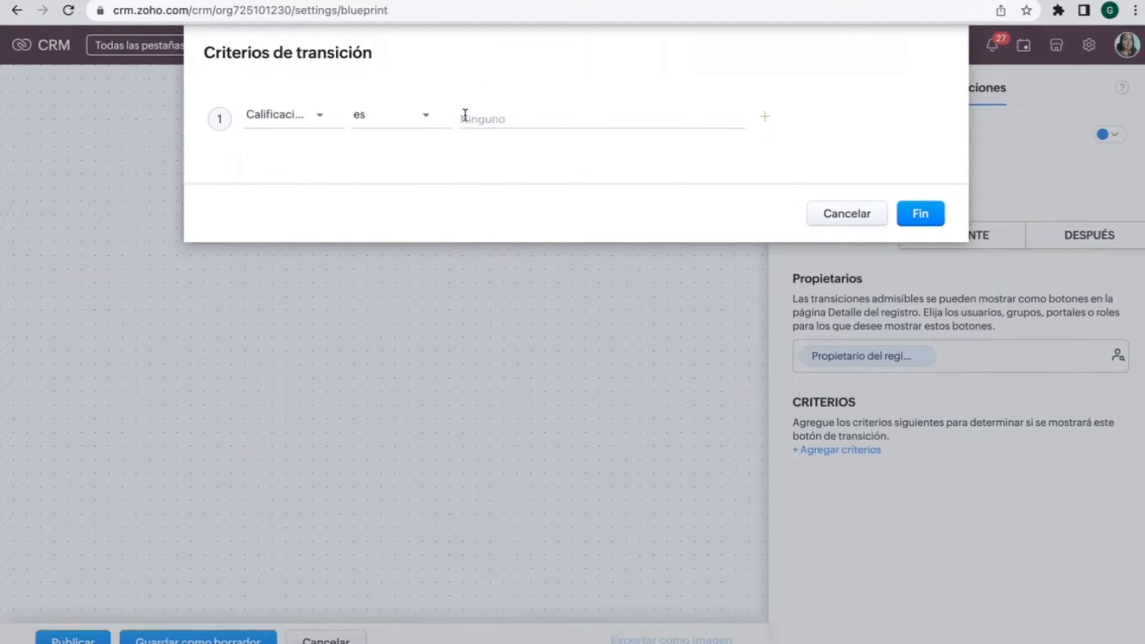
click(465, 116)
click(484, 165)
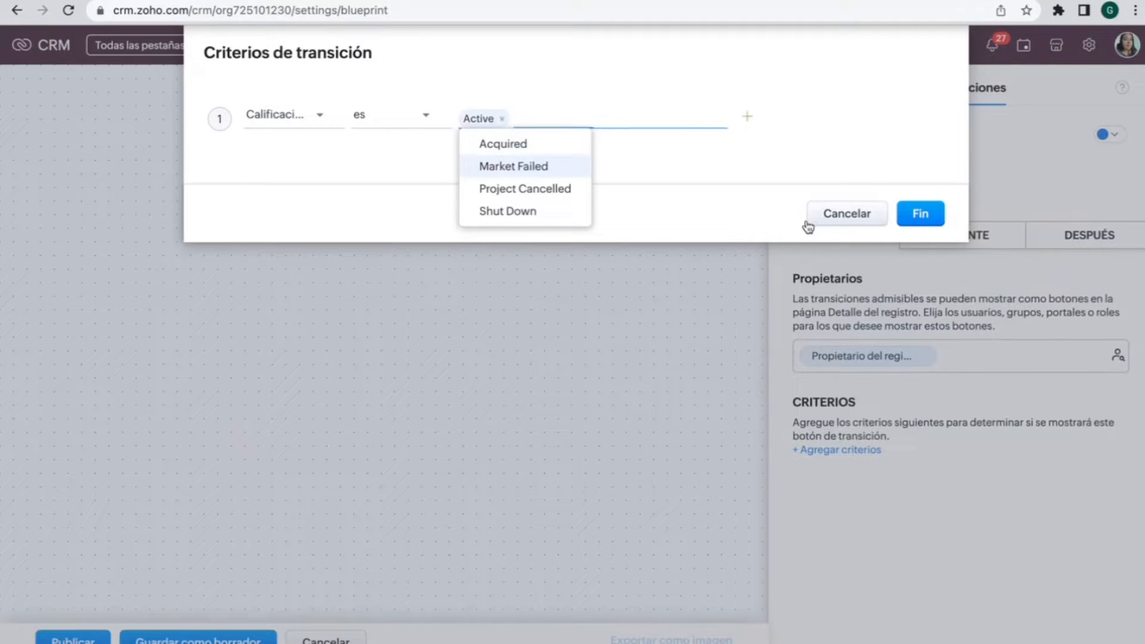
click(914, 216)
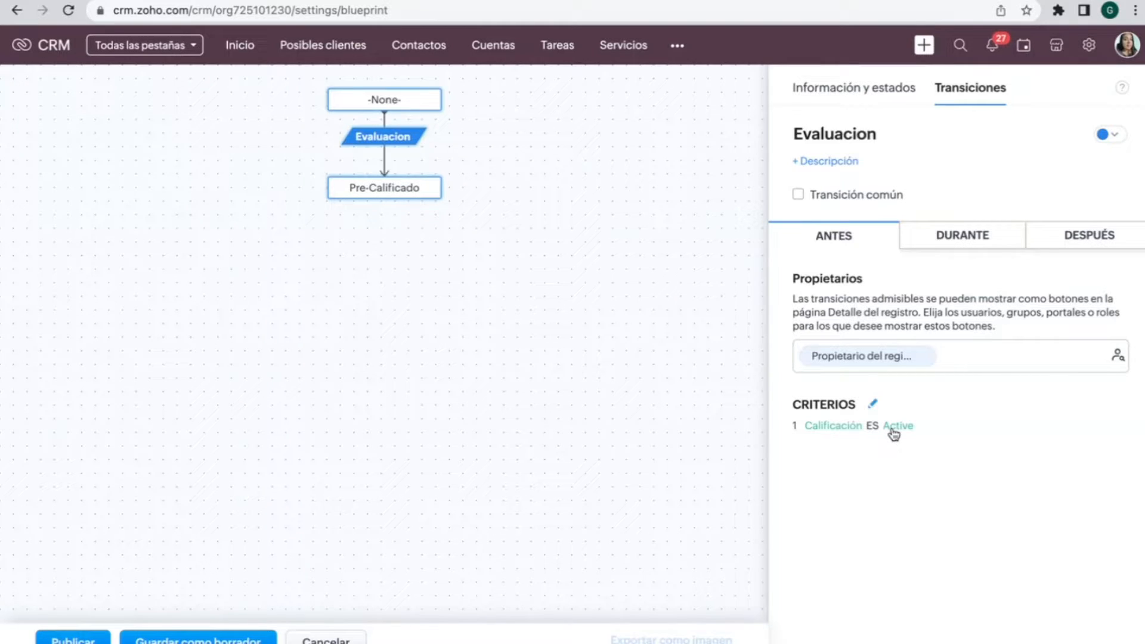
Step: Add a second transition criterion, Cantidad de empleados = 50, and combine it with the first using O
click(869, 405)
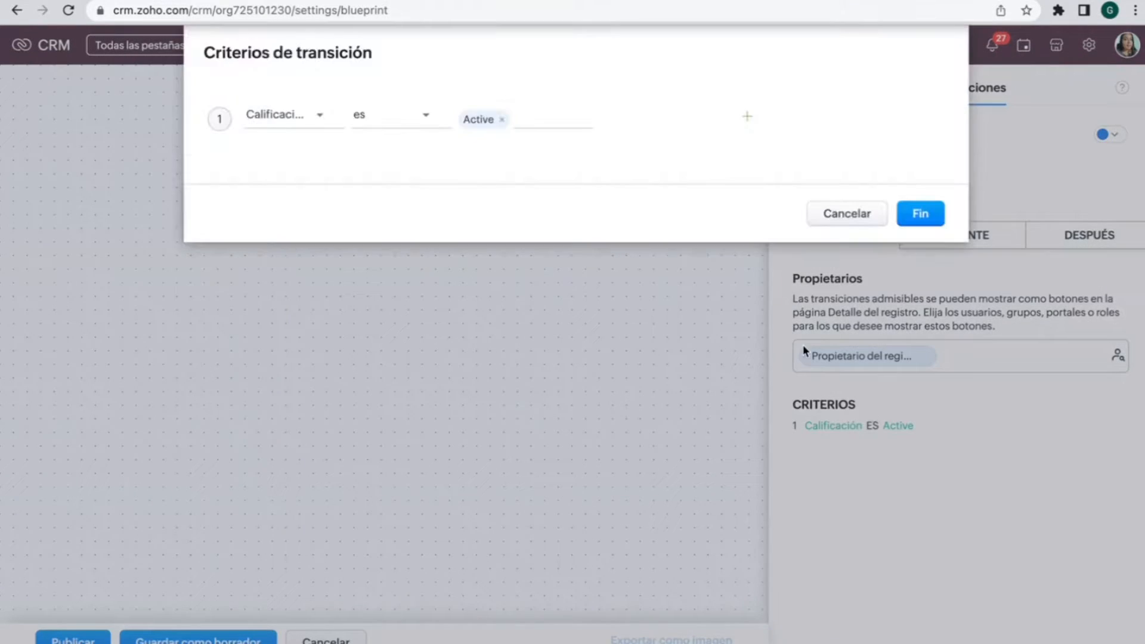
click(747, 116)
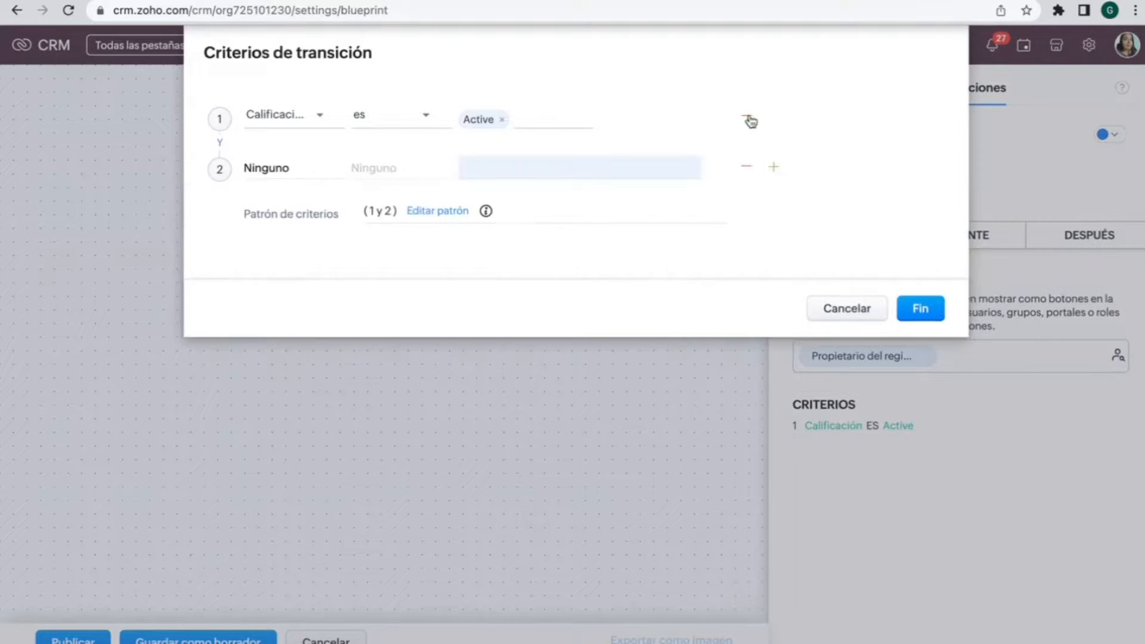
click(281, 170)
scroll(319, 269, down, 3)
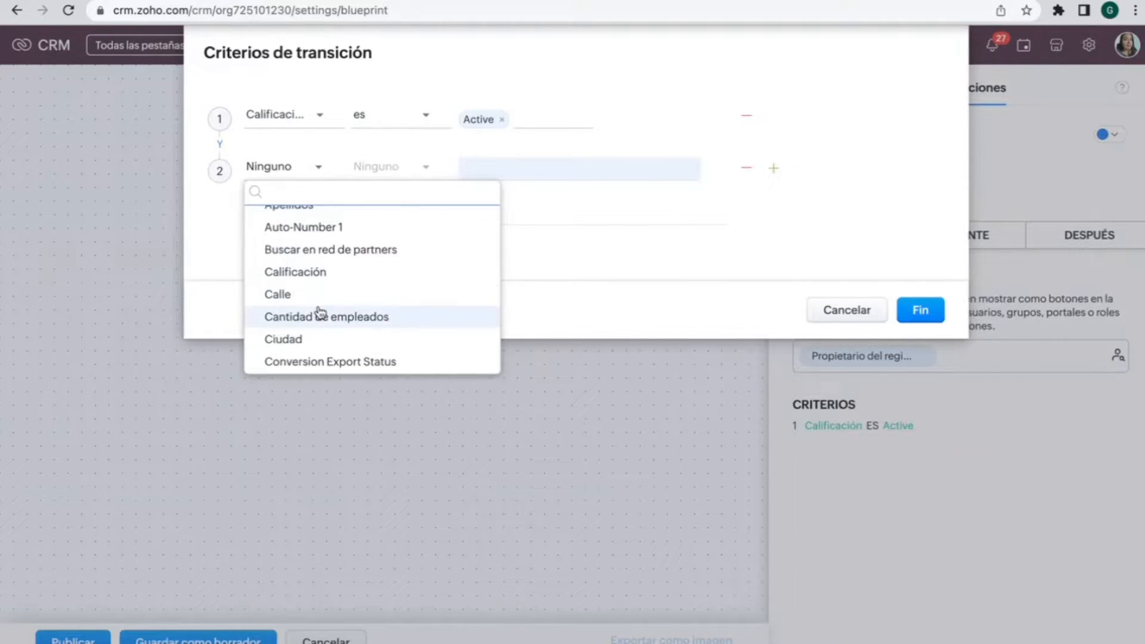
scroll(320, 314, down, 1)
click(337, 256)
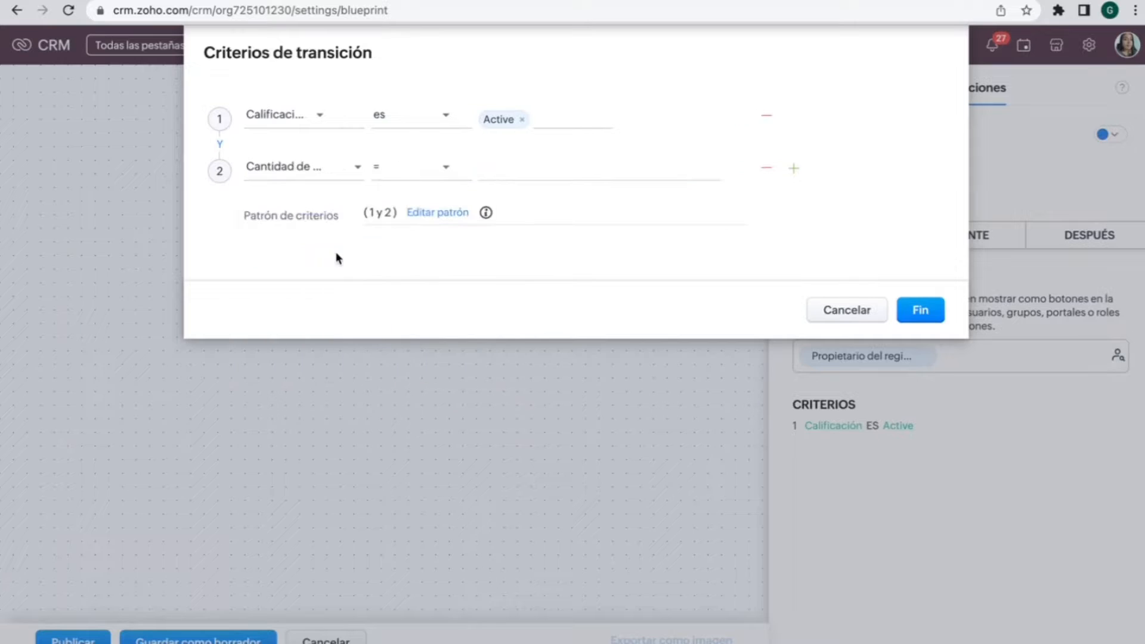
click(441, 169)
click(441, 169)
click(525, 166)
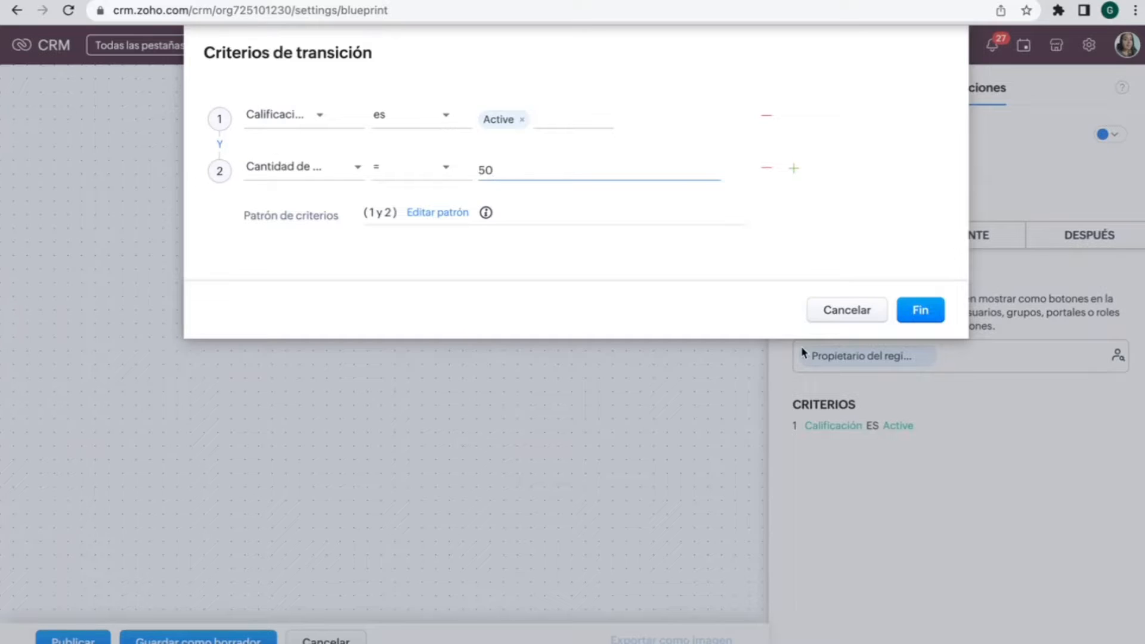
click(220, 145)
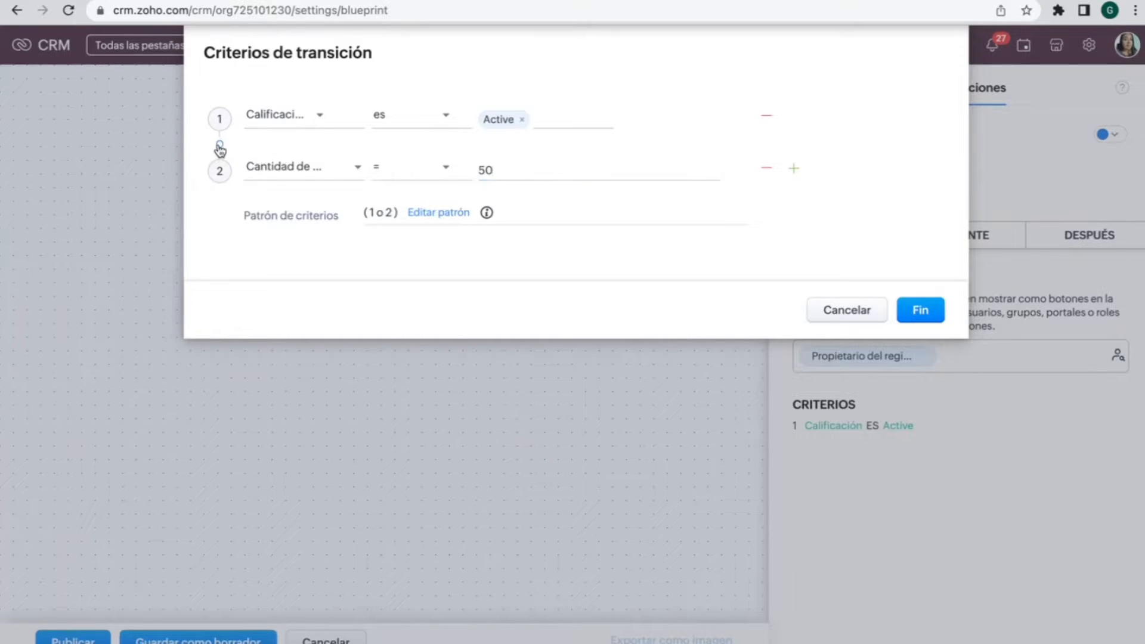
click(220, 145)
click(918, 310)
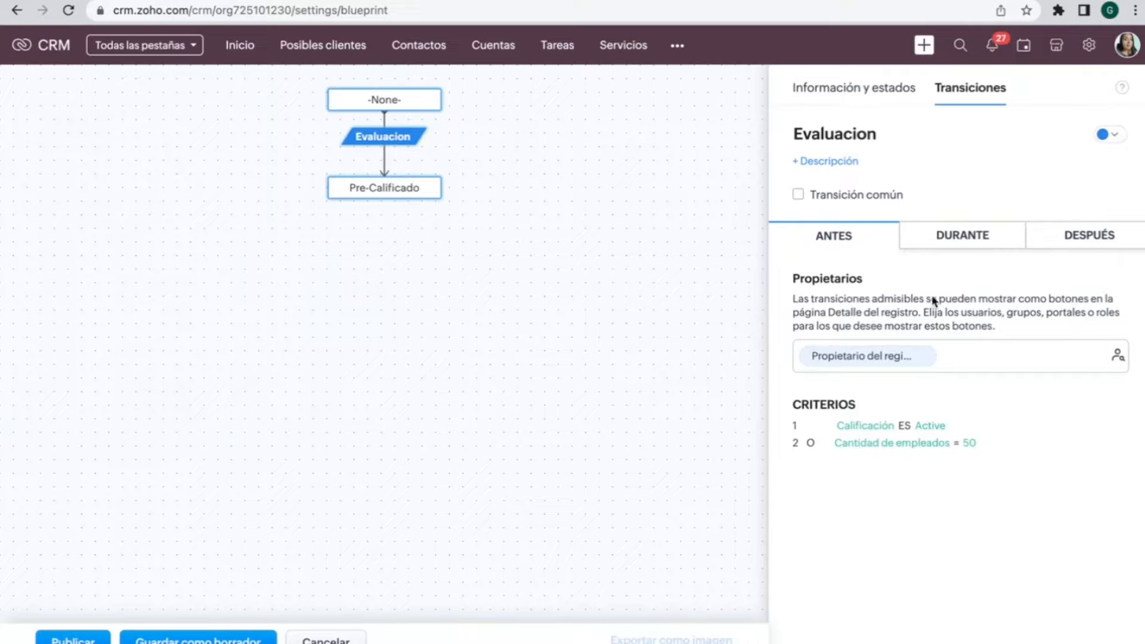
Step: Make taking notes mandatory during the Evaluacion transition, and open its Después actions
click(937, 237)
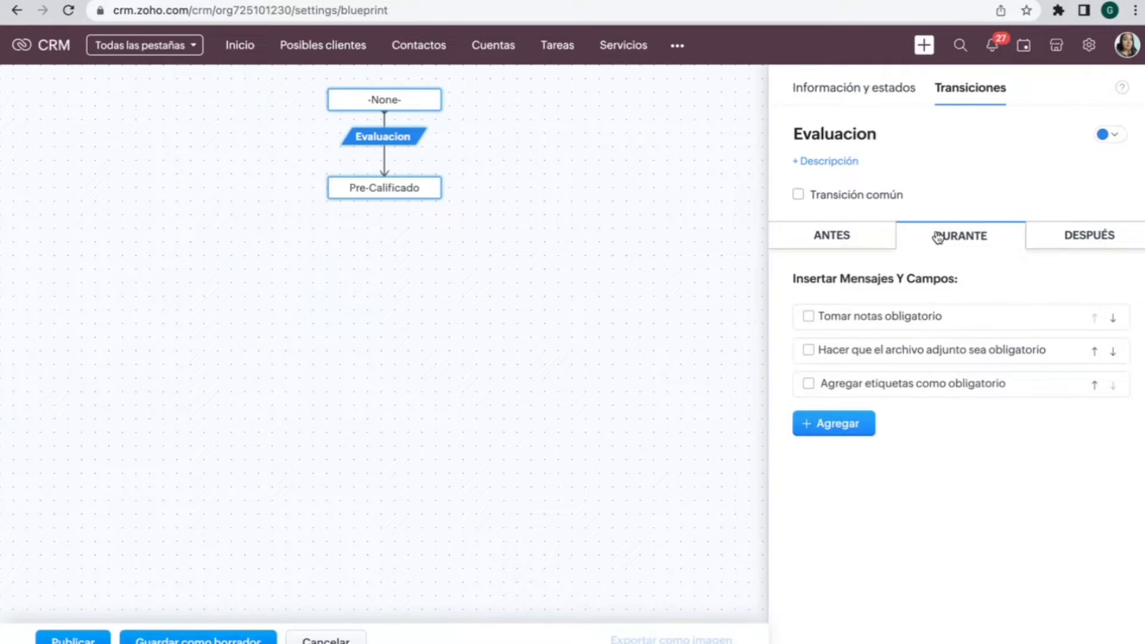
click(808, 317)
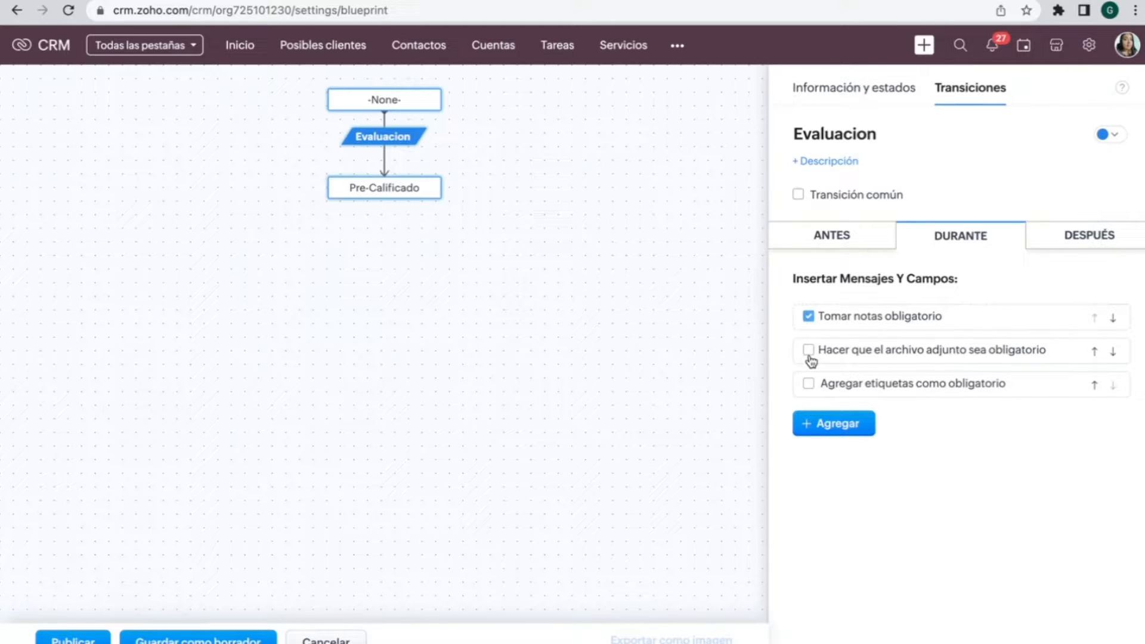
click(821, 424)
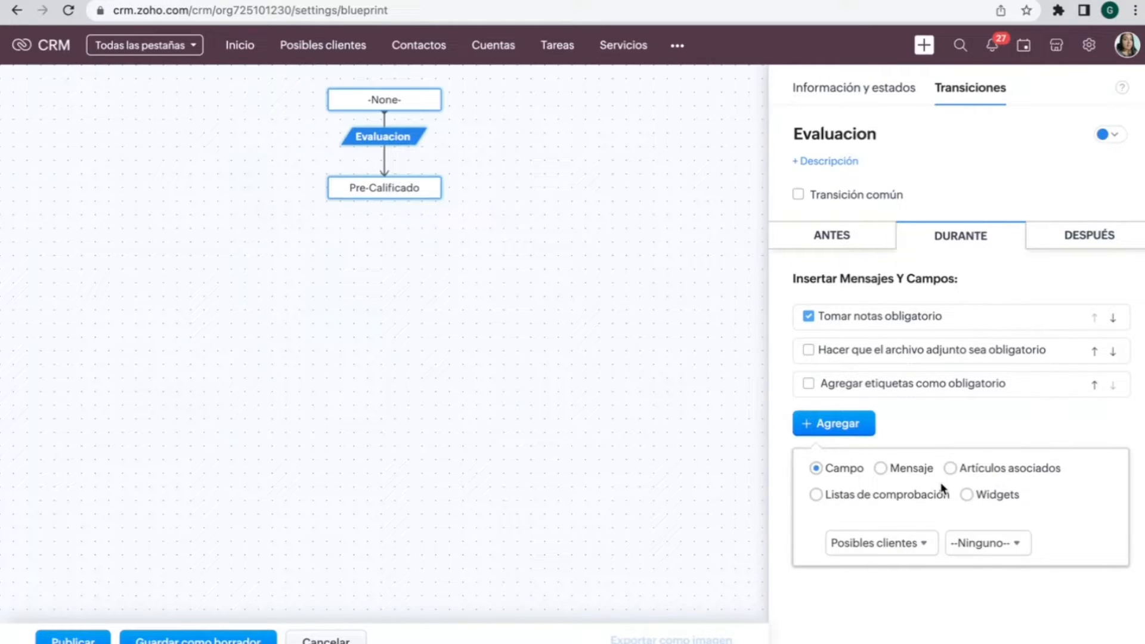
click(935, 441)
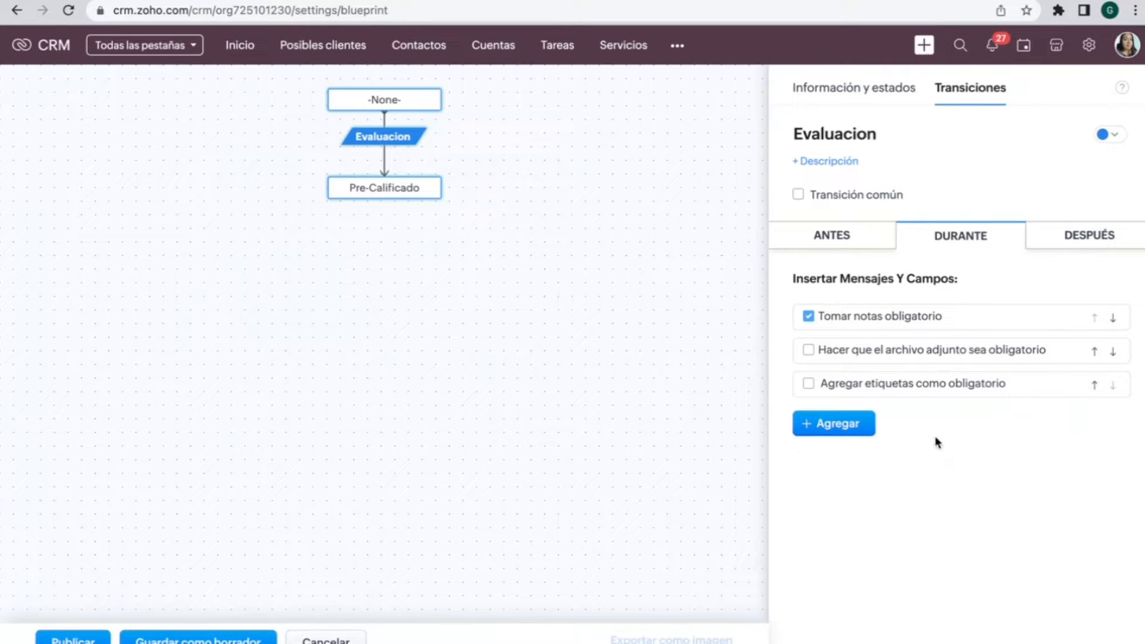
click(1086, 237)
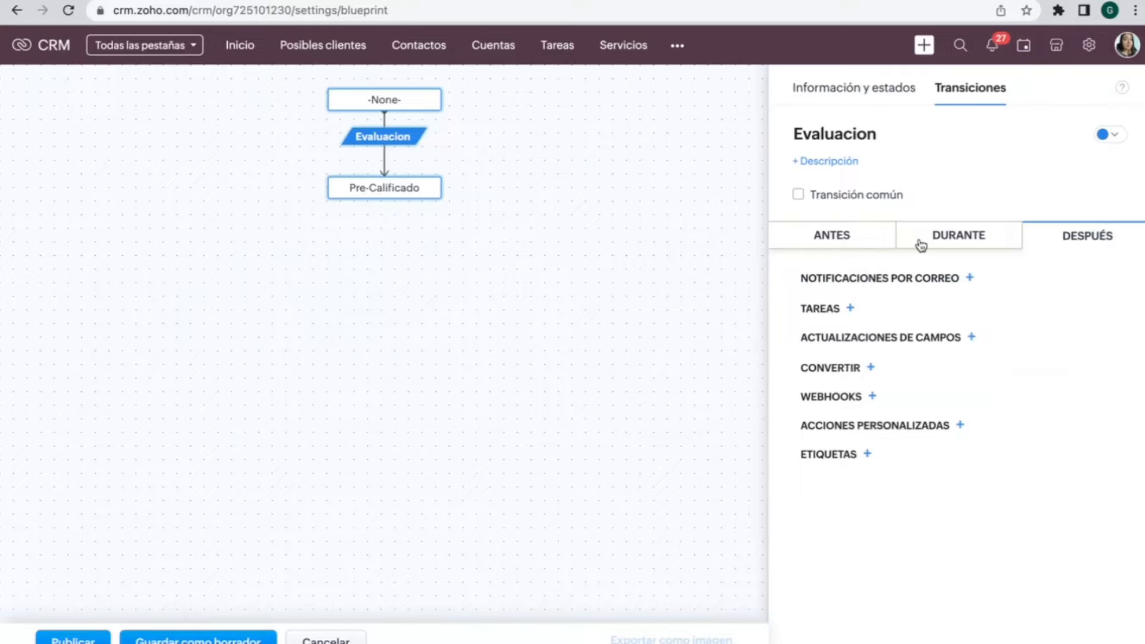
Step: Start an email notification named bienvenida in Evaluacion's Después stage, with the lead's Correo electrónico as recipient
click(839, 240)
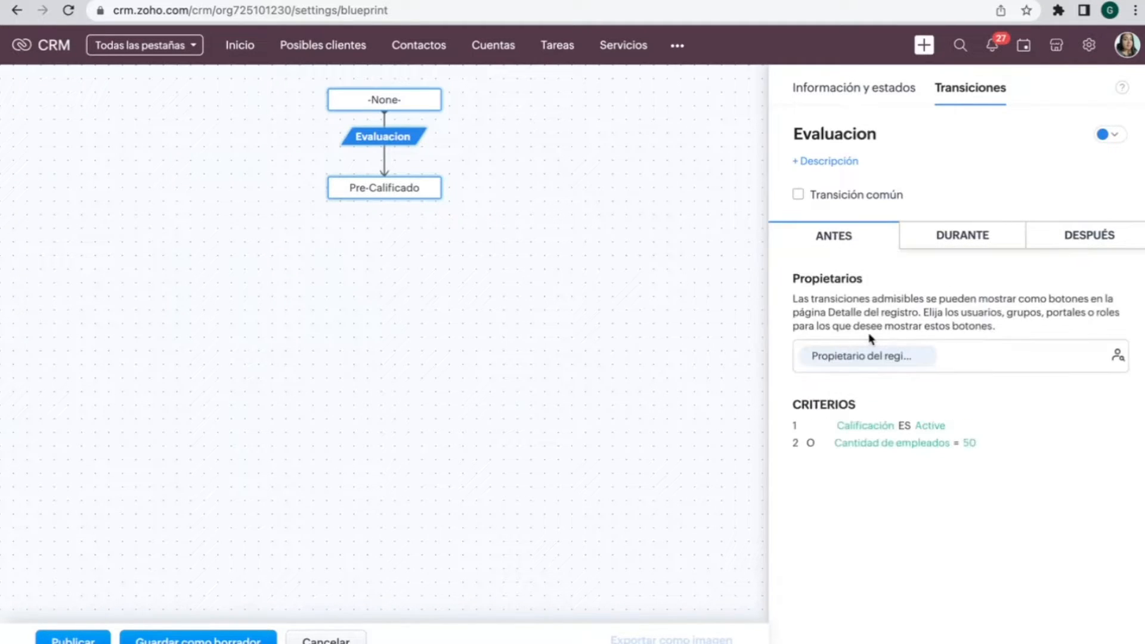
click(916, 244)
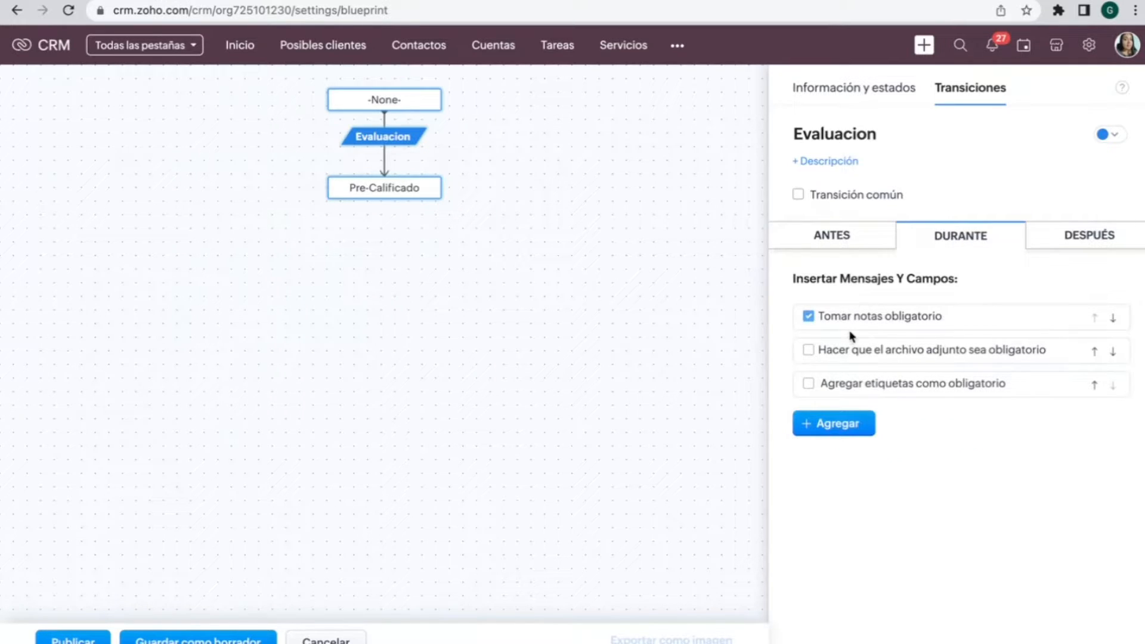
click(1076, 239)
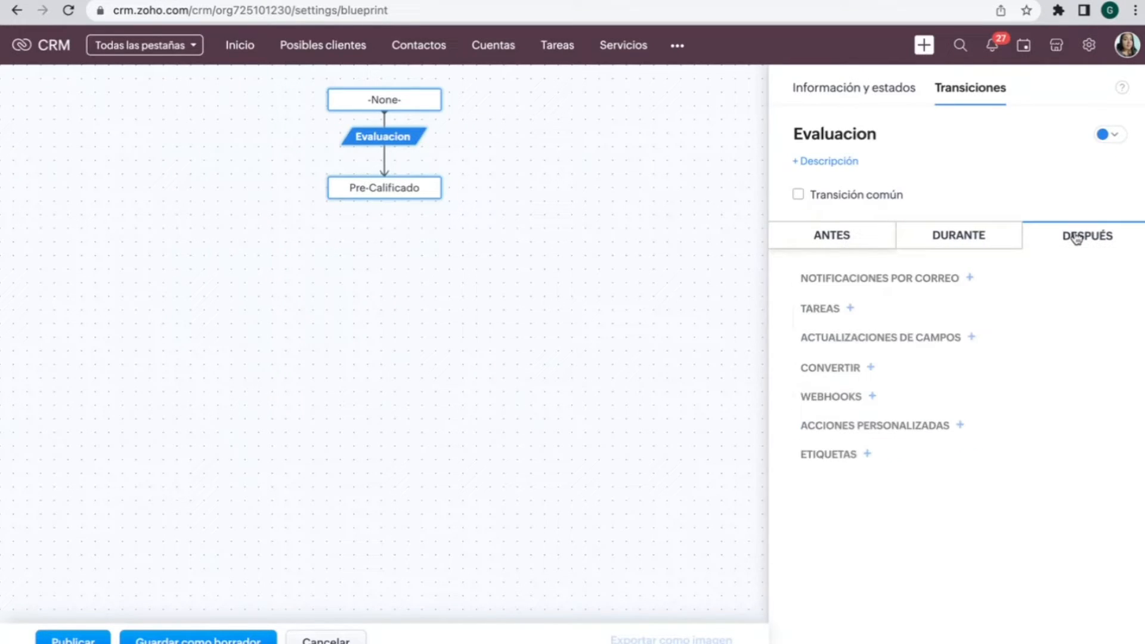
click(901, 281)
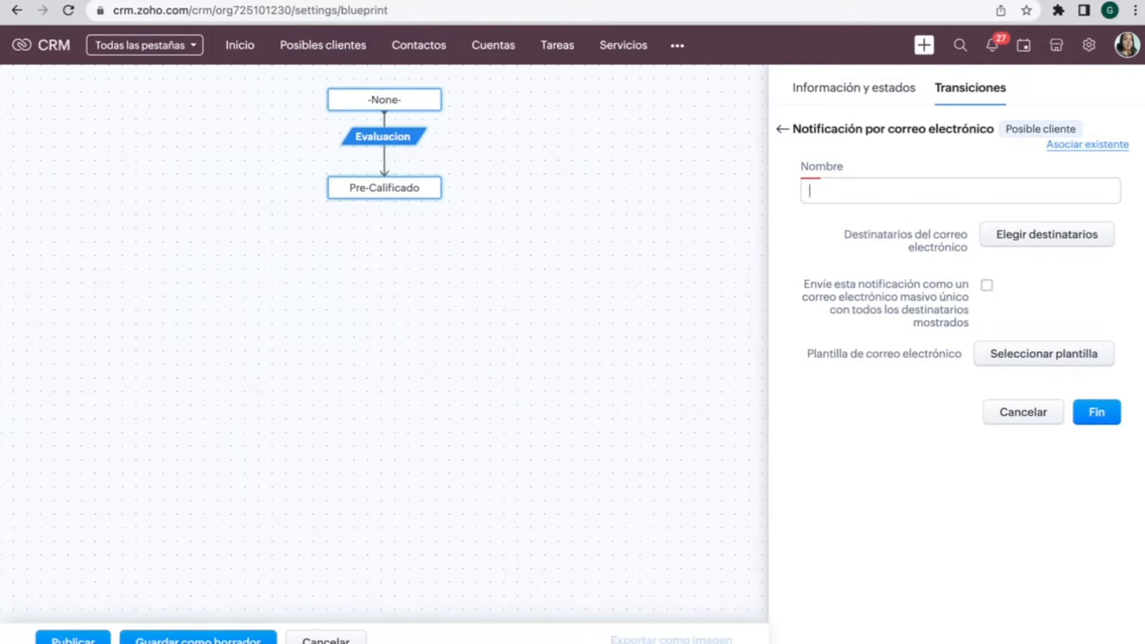
text(enida)
click(986, 244)
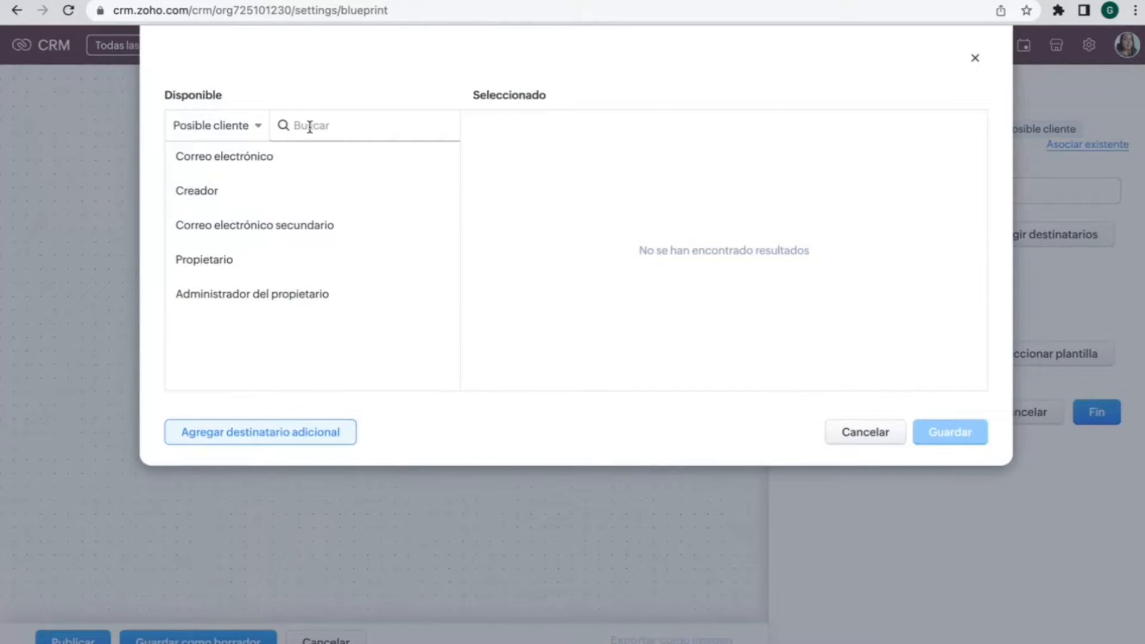
mouse_move(230, 156)
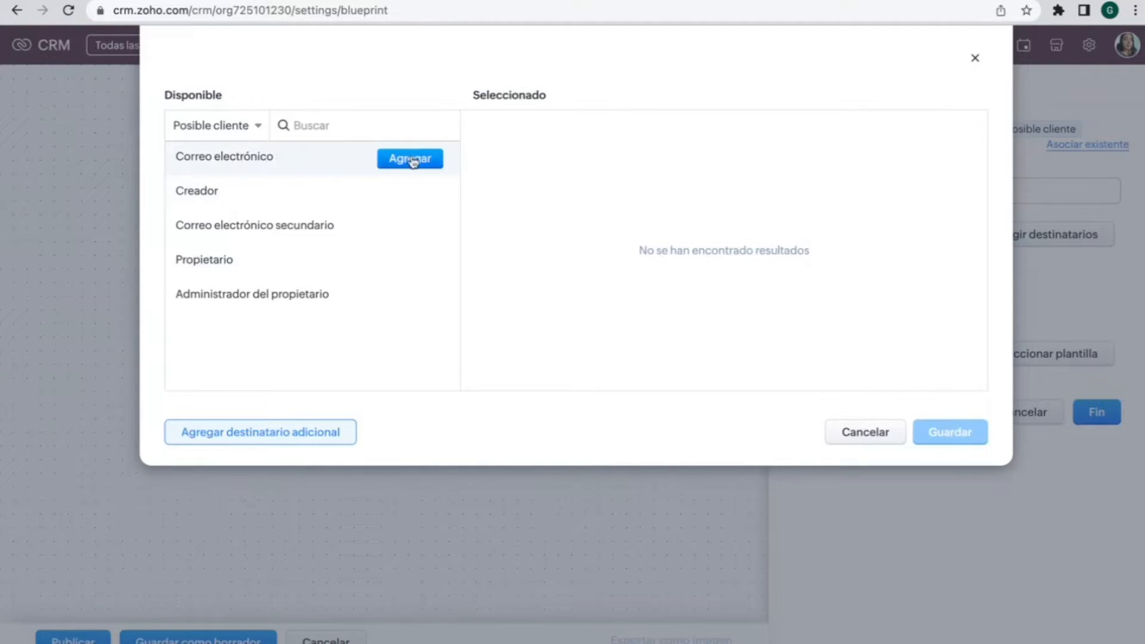
click(409, 159)
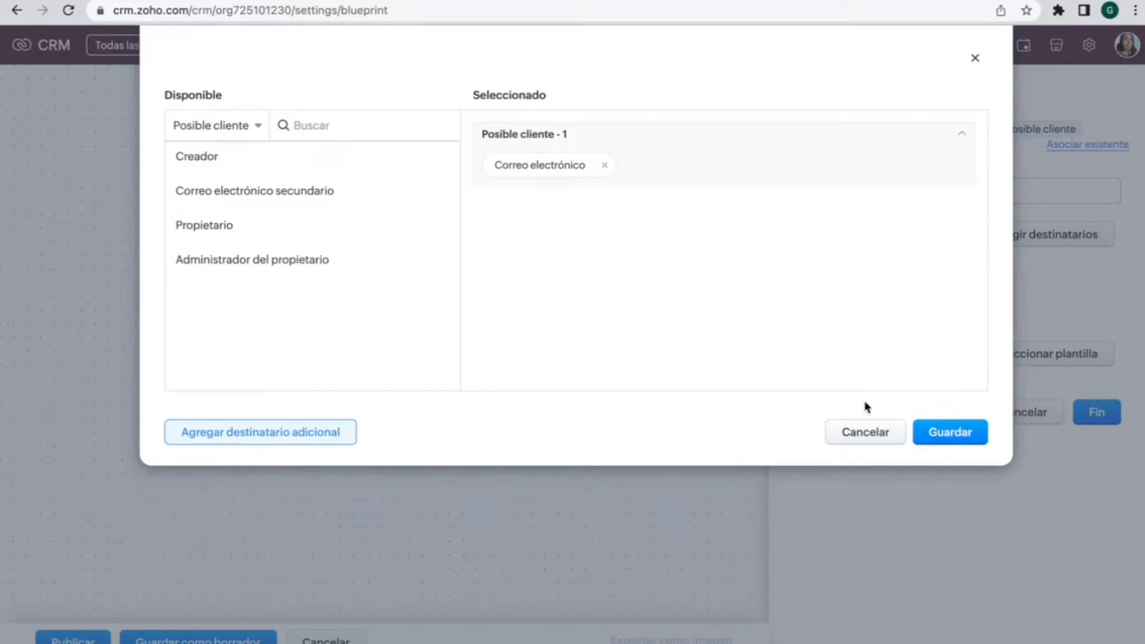
click(958, 432)
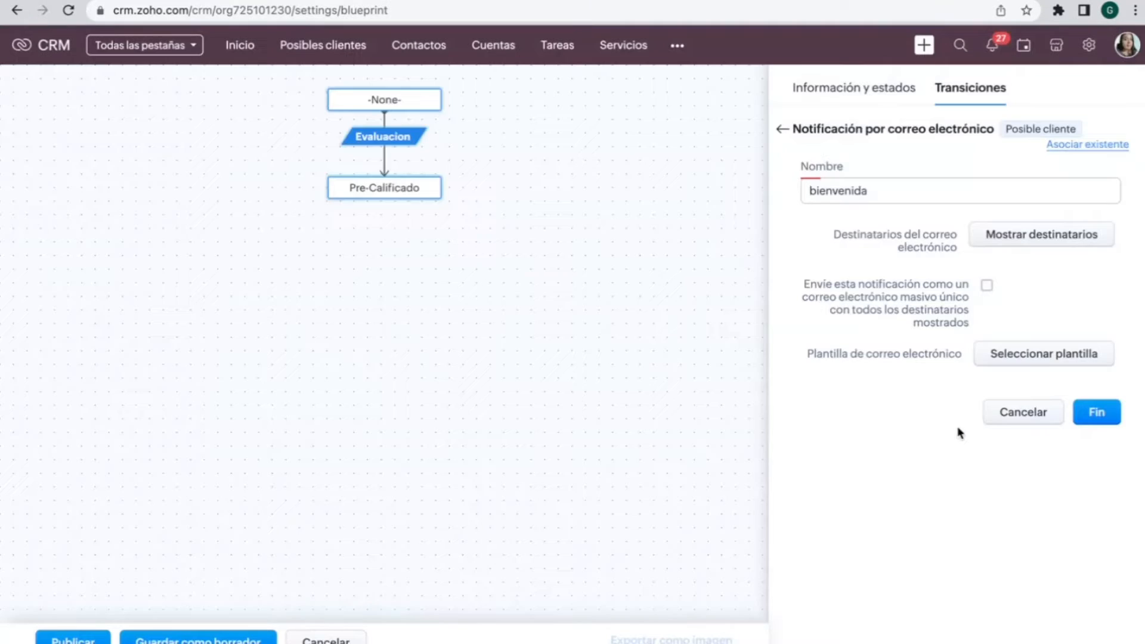
Step: Assign the Bienvenida email template to the notification, keep its sender address, and save the notification
click(1001, 357)
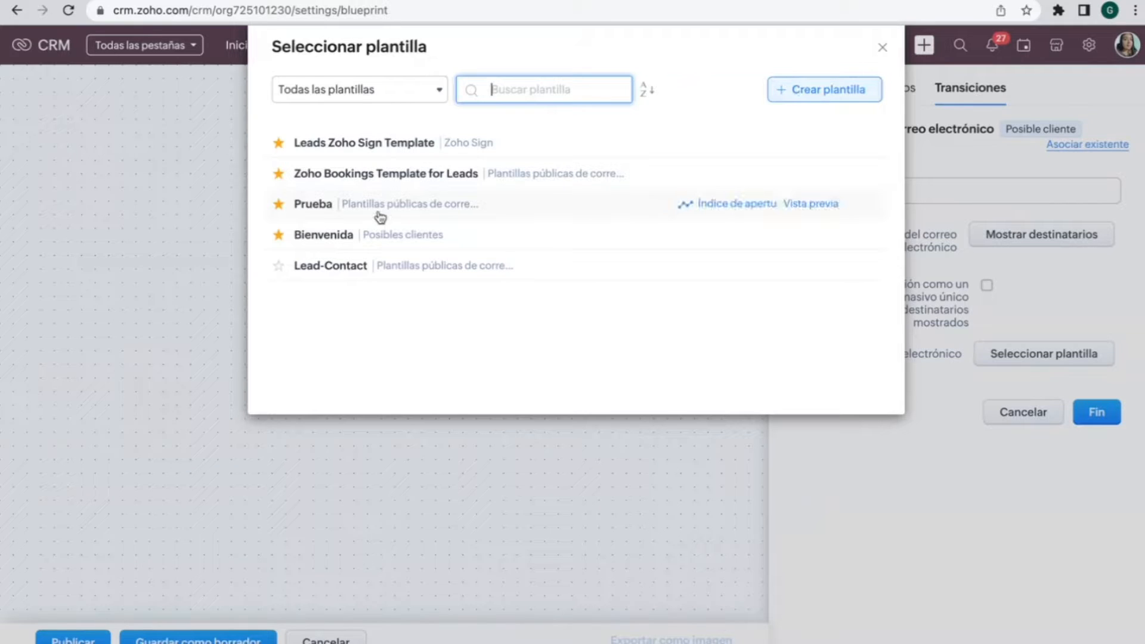
click(314, 236)
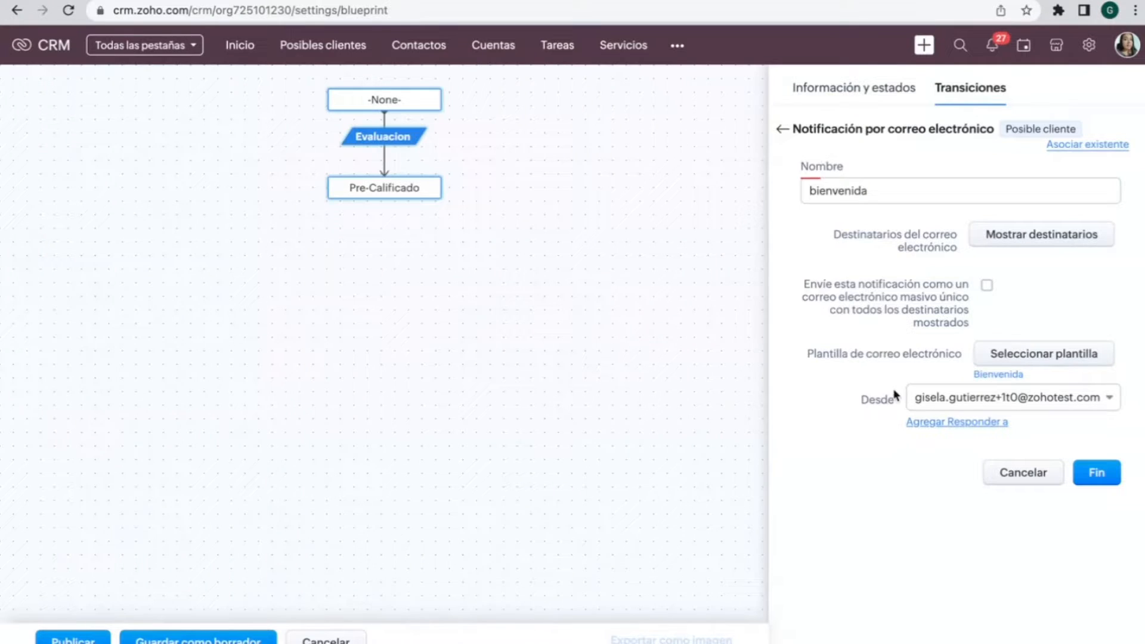
click(1030, 403)
scroll(1002, 293, down, 1)
scroll(1001, 294, down, 3)
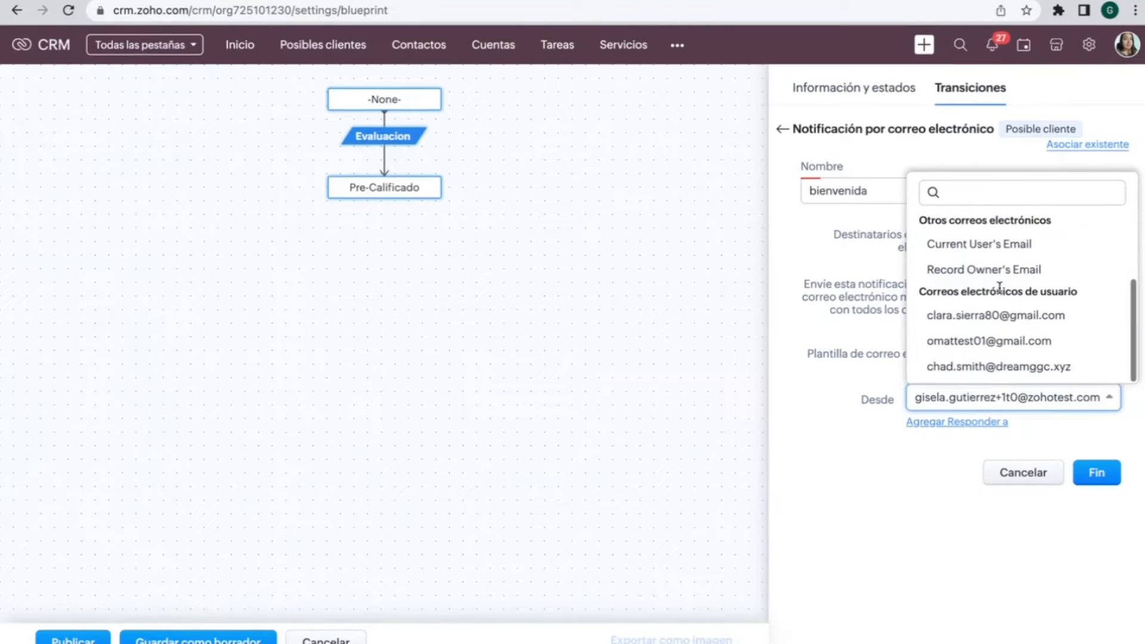
click(947, 485)
click(1119, 472)
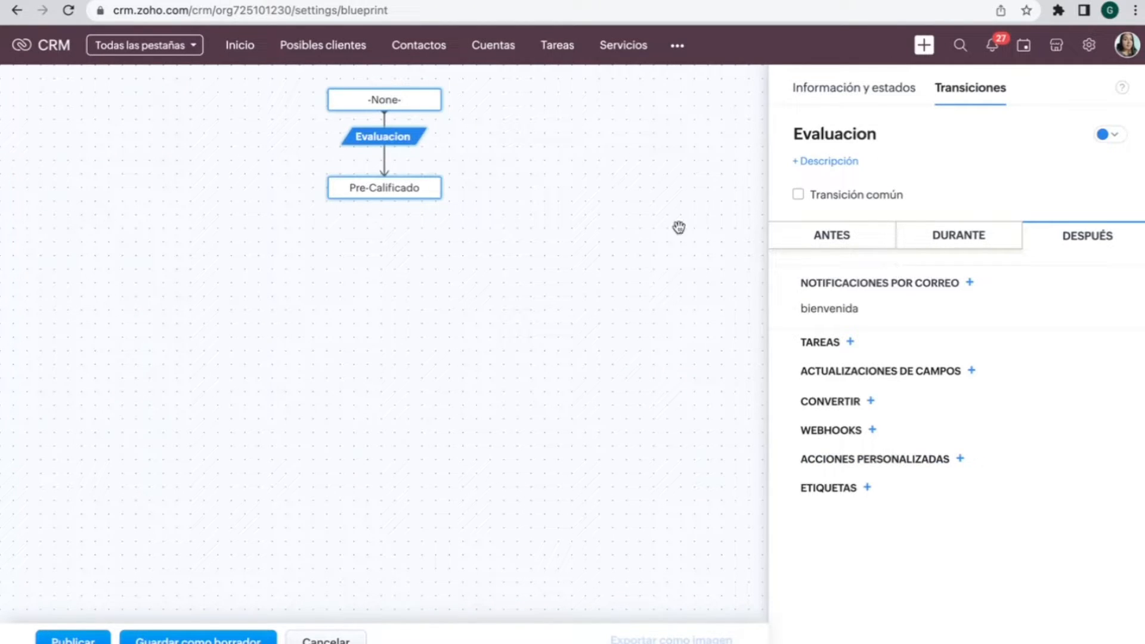
Step: Place the No Calificado and Contactado states on the canvas, on opposite sides below Pre-Calificado
click(804, 89)
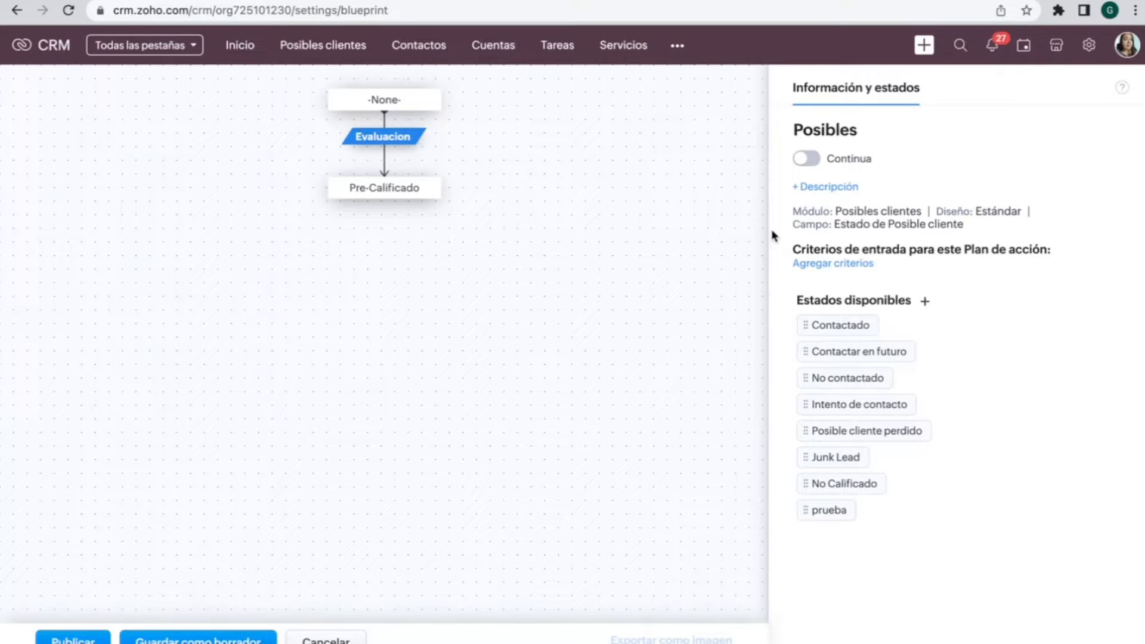
mouse_move(383, 192)
drag(838, 483, 240, 258)
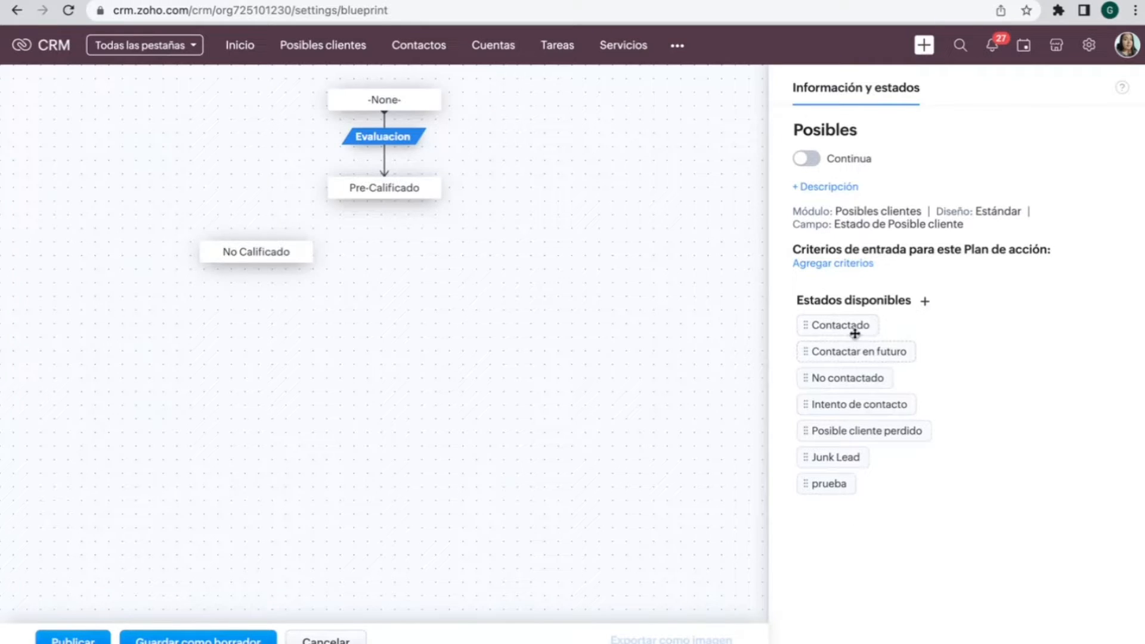
drag(854, 326, 529, 283)
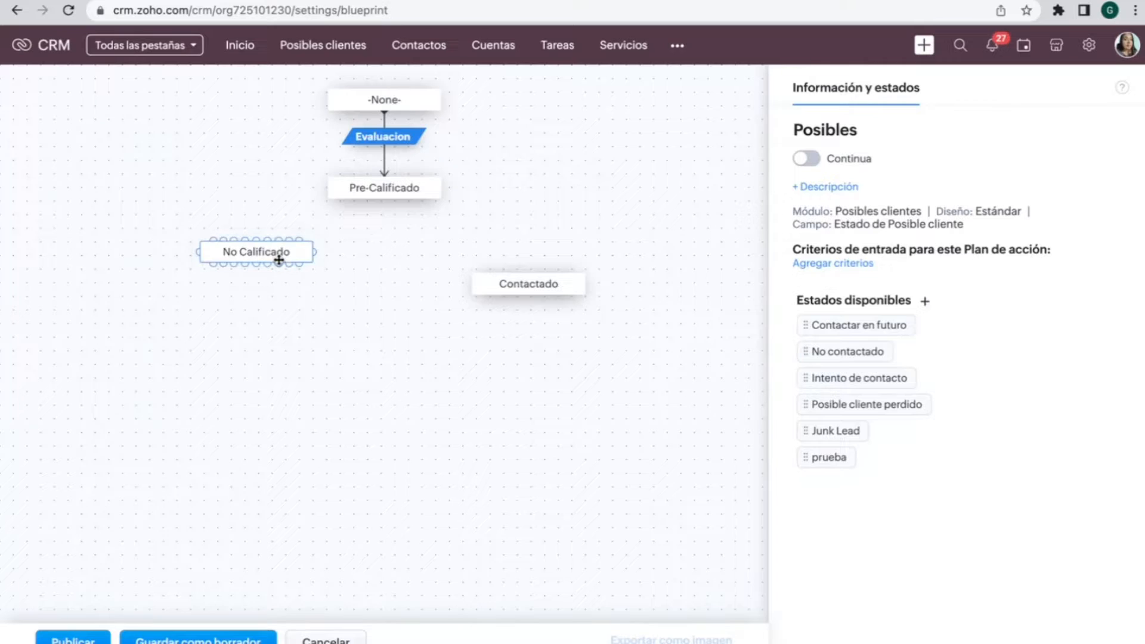
Step: Connect Pre-Calificado to both No Calificado and Contactado
drag(276, 258, 276, 266)
drag(386, 204, 246, 257)
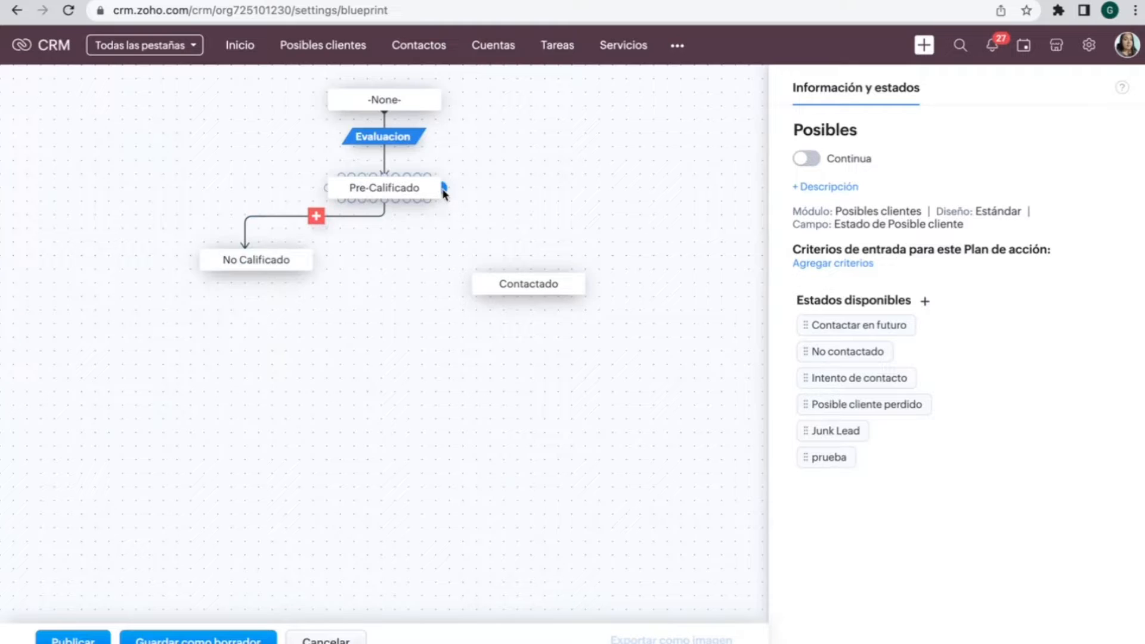
drag(443, 188, 508, 275)
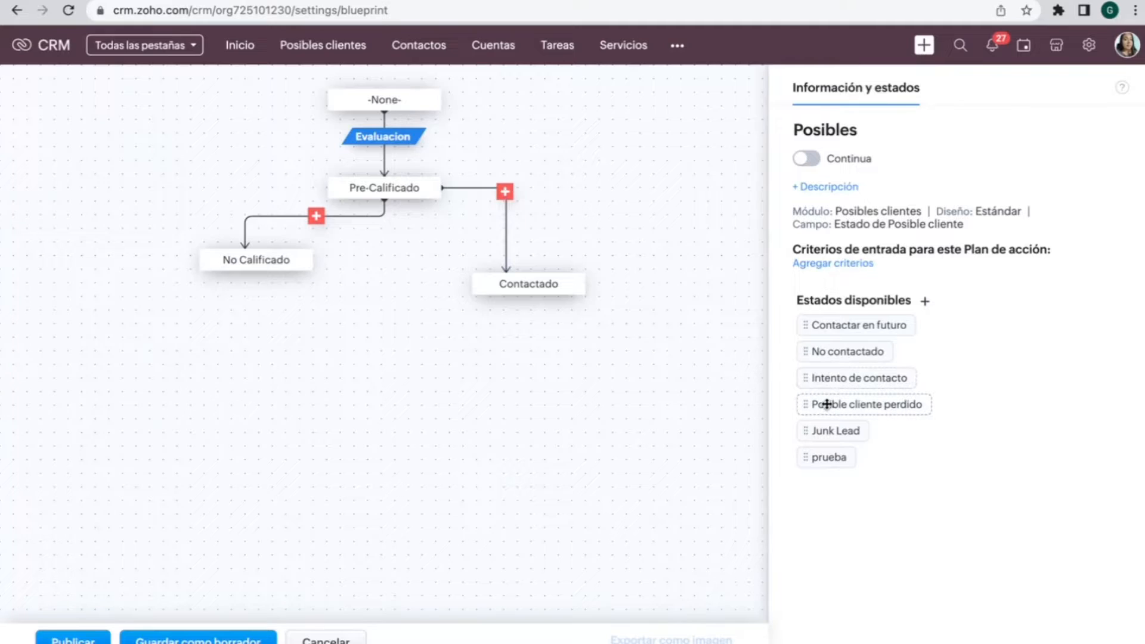
Step: Place the Posible cliente perdido state below No Calificado and the No contactado state below Contactado
drag(825, 401, 221, 418)
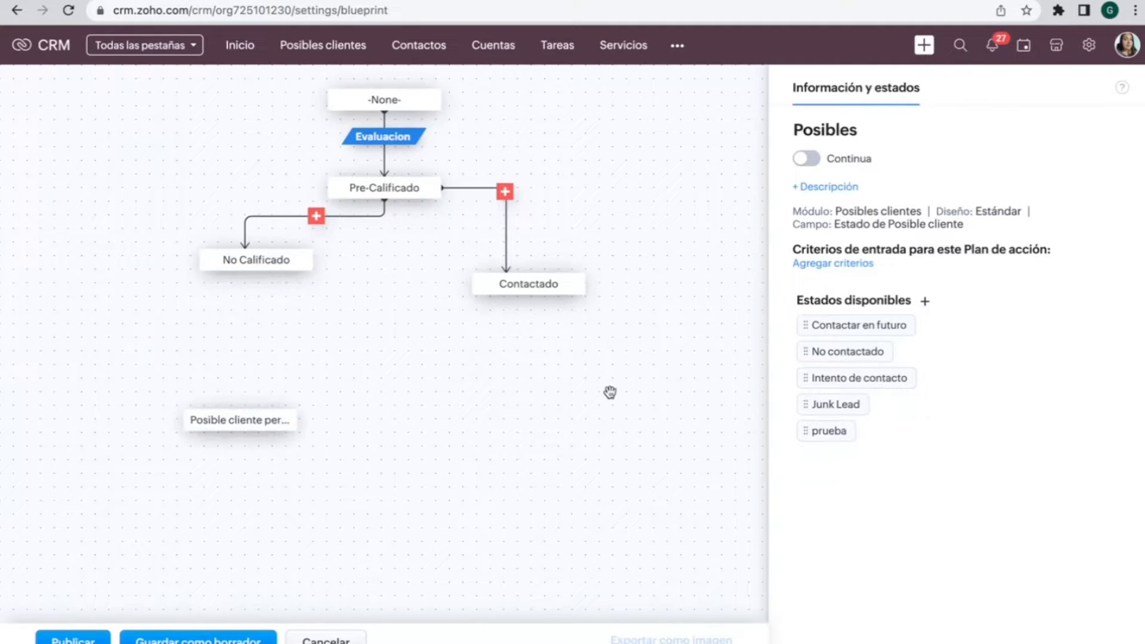
drag(869, 351, 562, 381)
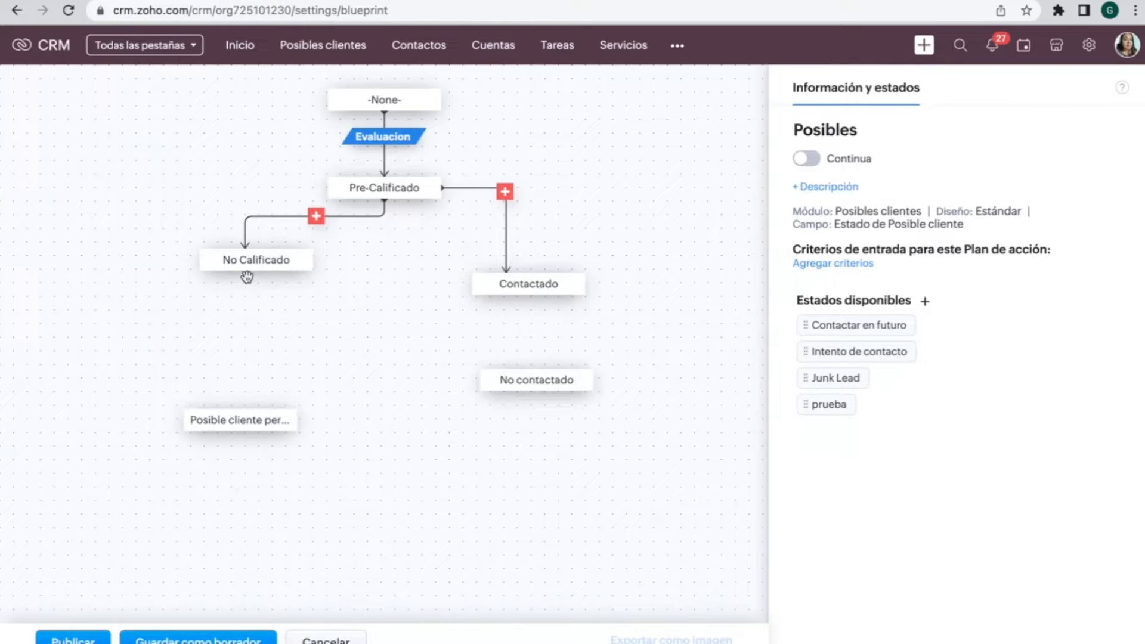
mouse_move(249, 275)
drag(250, 275, 248, 415)
mouse_move(547, 292)
drag(545, 297, 531, 378)
Step: Try to save the Posibles blueprint as a draft
click(143, 637)
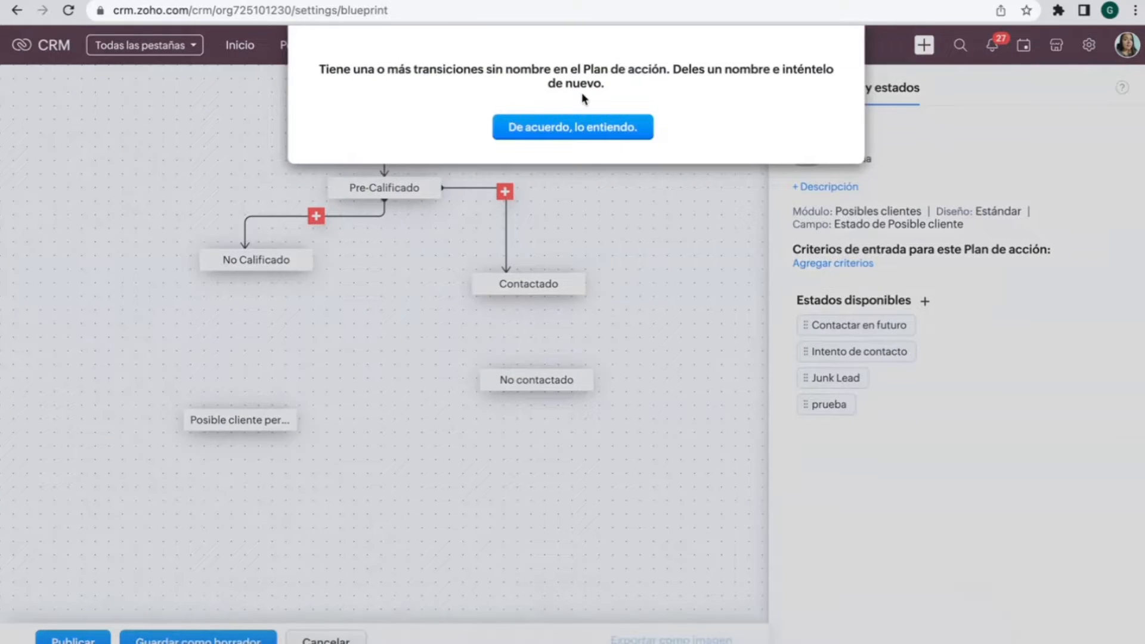
click(583, 127)
Step: Open the Soles SA CV lead in Posibles clientes and examine its current state and available transitions
click(325, 41)
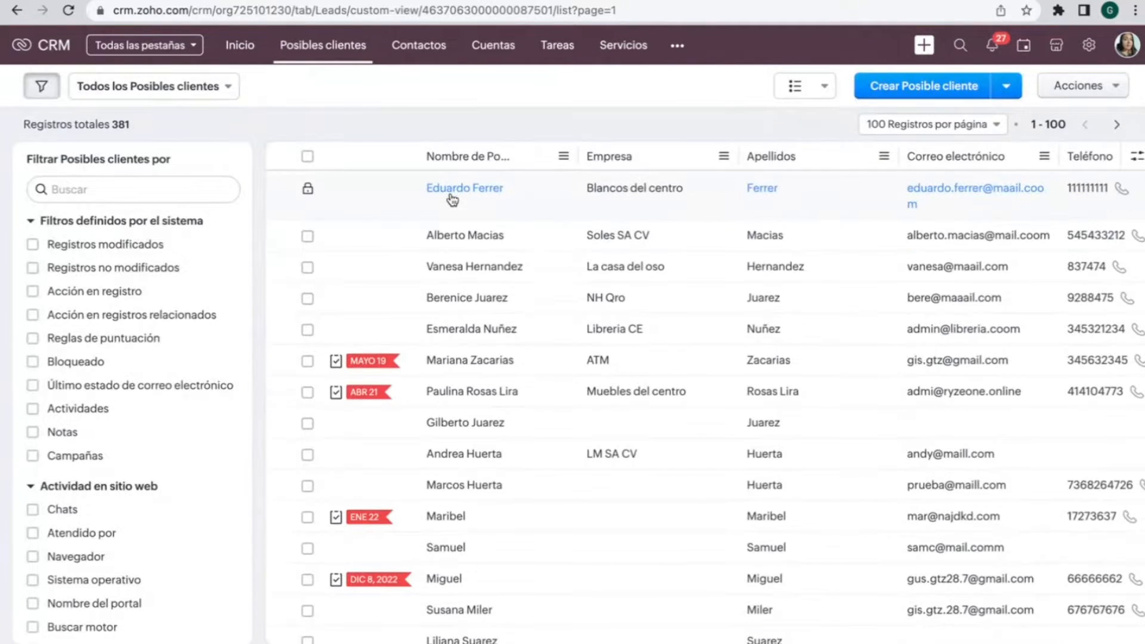
click(443, 236)
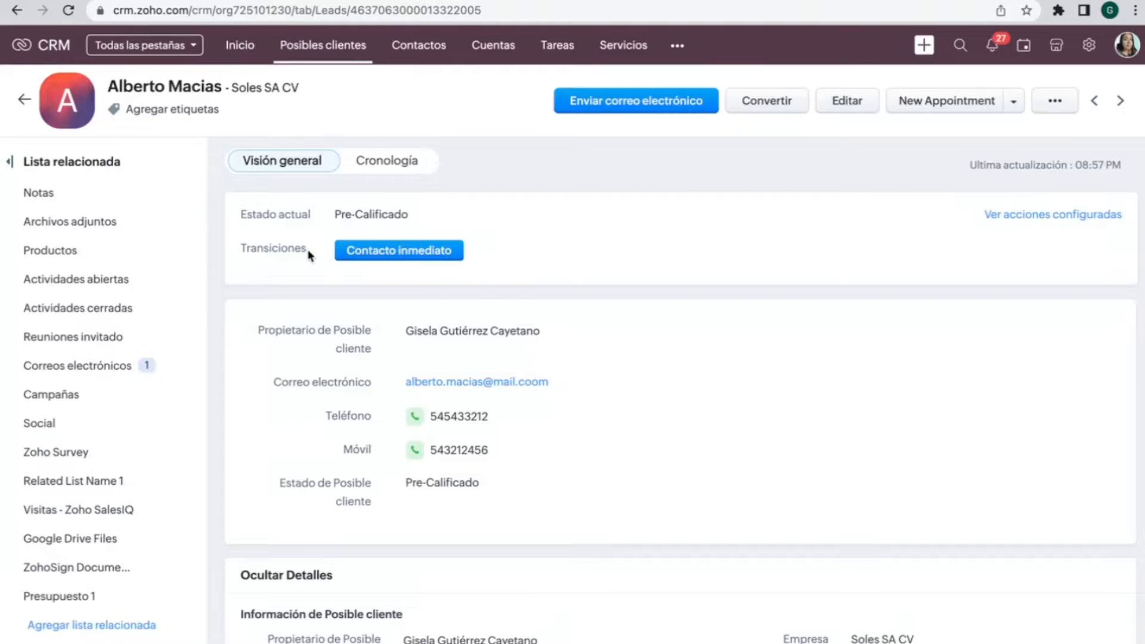
drag(307, 254, 245, 249)
click(233, 266)
drag(310, 215, 235, 214)
click(235, 214)
drag(231, 210, 406, 228)
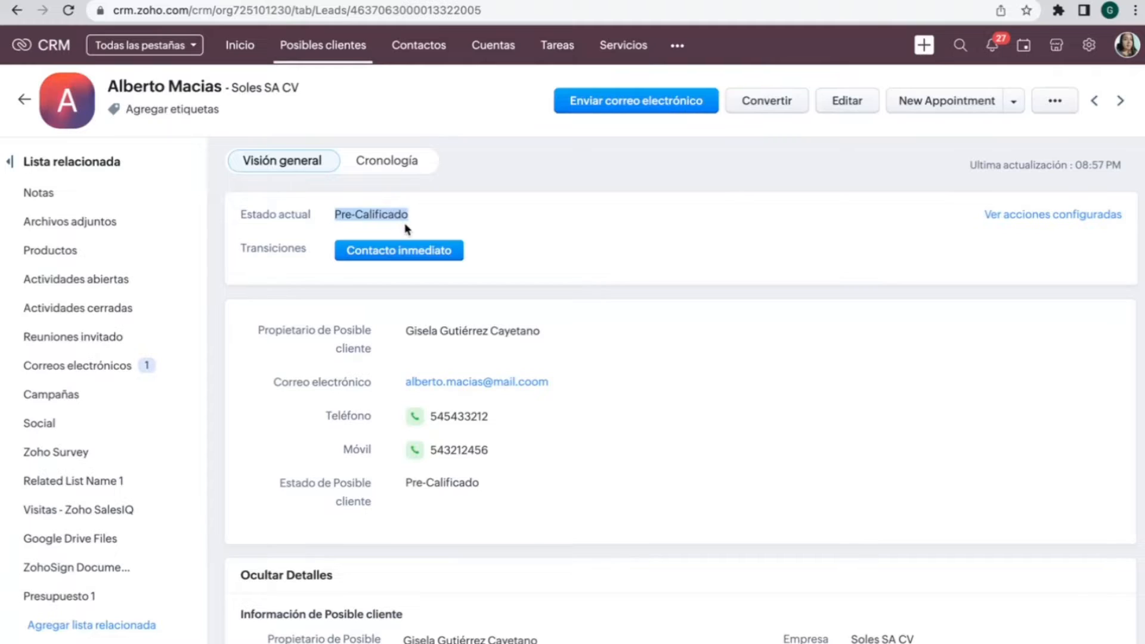
click(406, 228)
drag(307, 249, 242, 249)
click(242, 250)
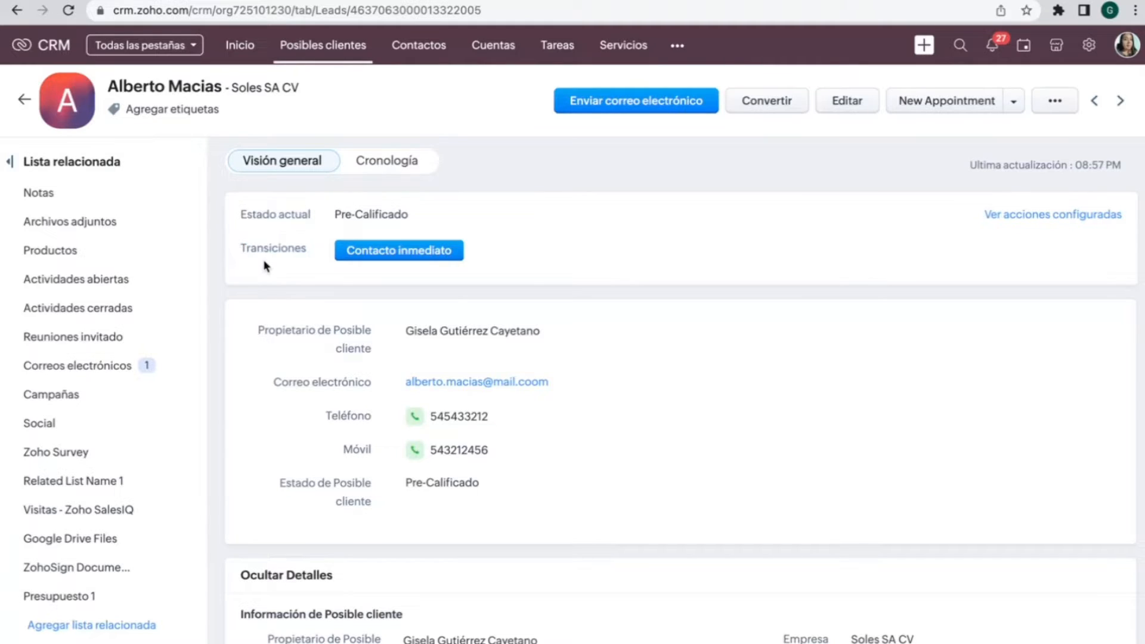
Step: Run the Contacto inmediato transition on the lead, entering the note "notas" and the nuevo cliente tag
click(368, 257)
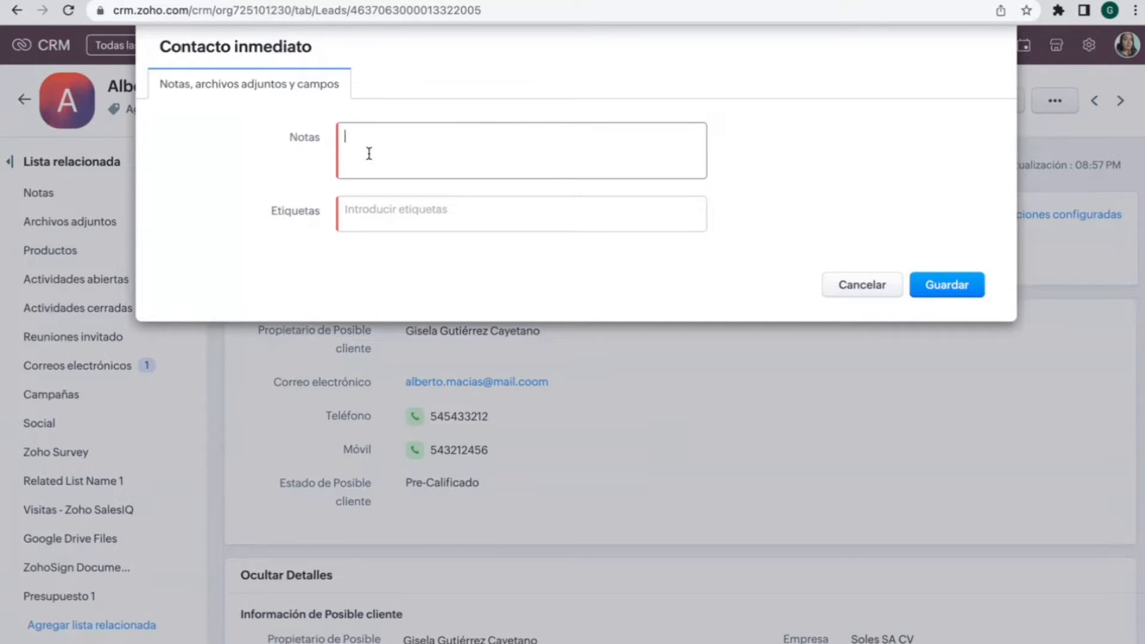
text(notas)
click(361, 204)
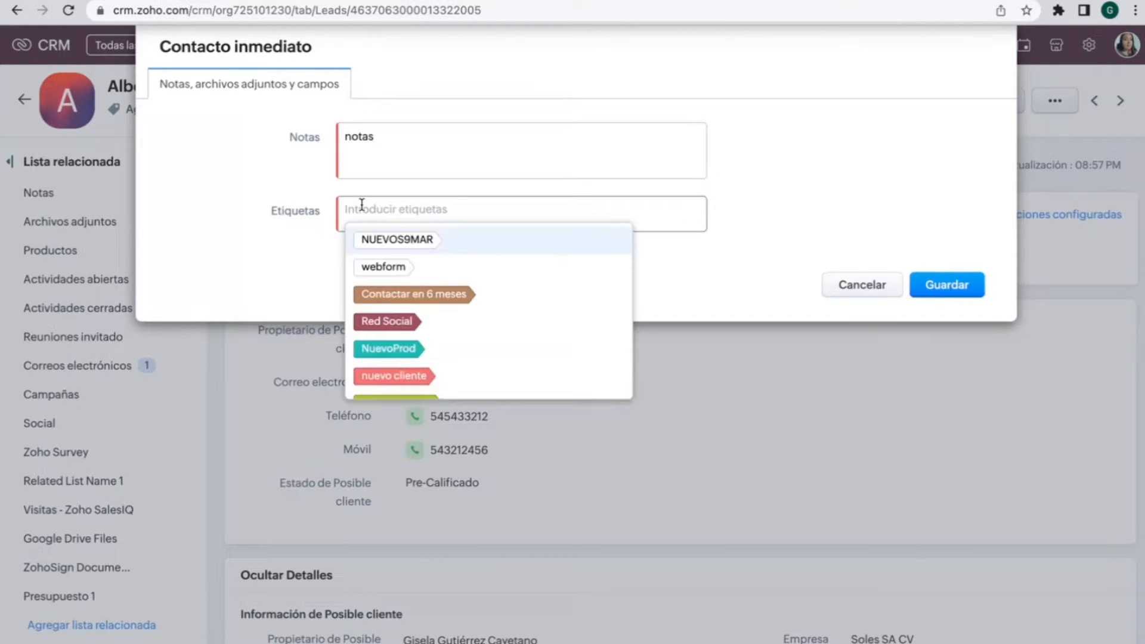
scroll(398, 358, down, 1)
scroll(399, 362, up, 1)
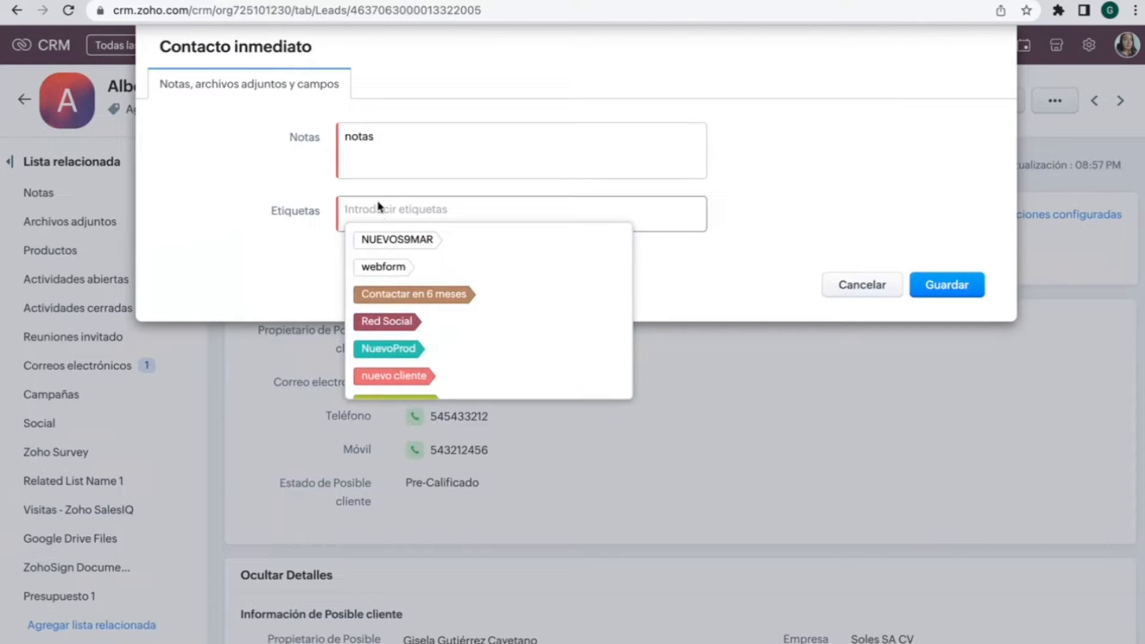
click(380, 377)
click(732, 218)
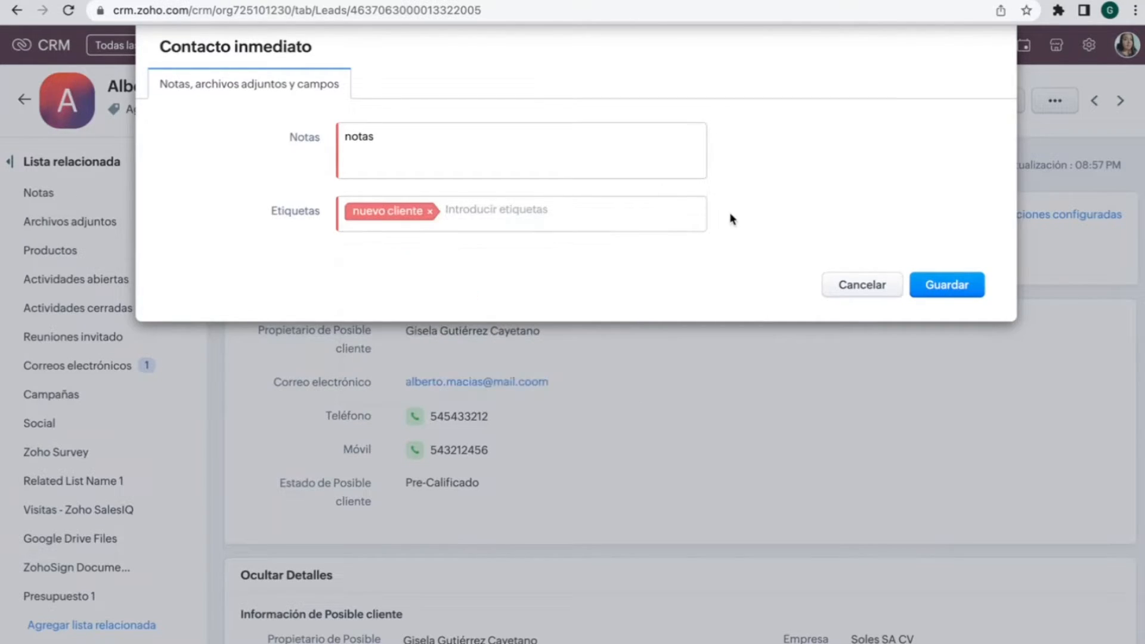
click(937, 281)
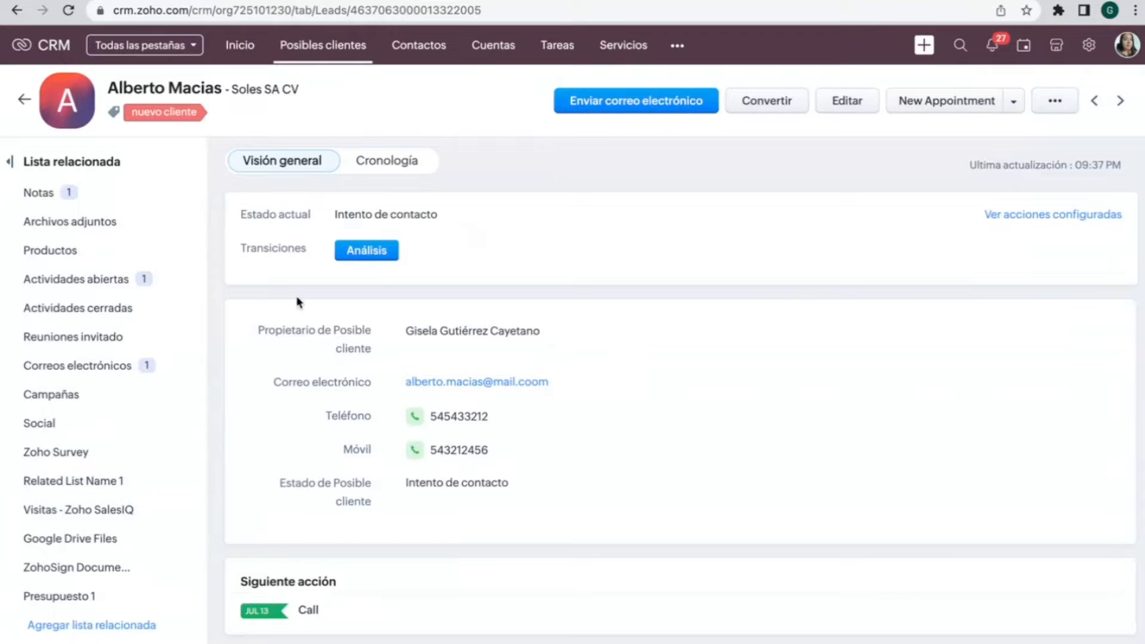
Step: Review the lead's current state and run its Análisis transition
mouse_move(234, 219)
mouse_down()
mouse_move(424, 224)
mouse_move(240, 213)
mouse_up()
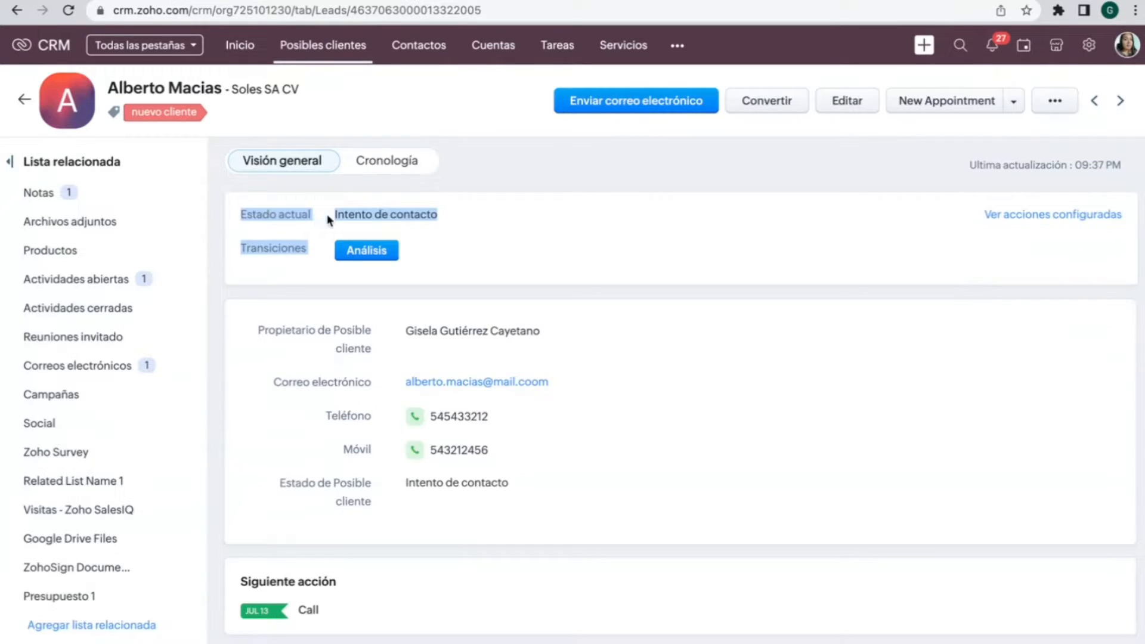
click(272, 272)
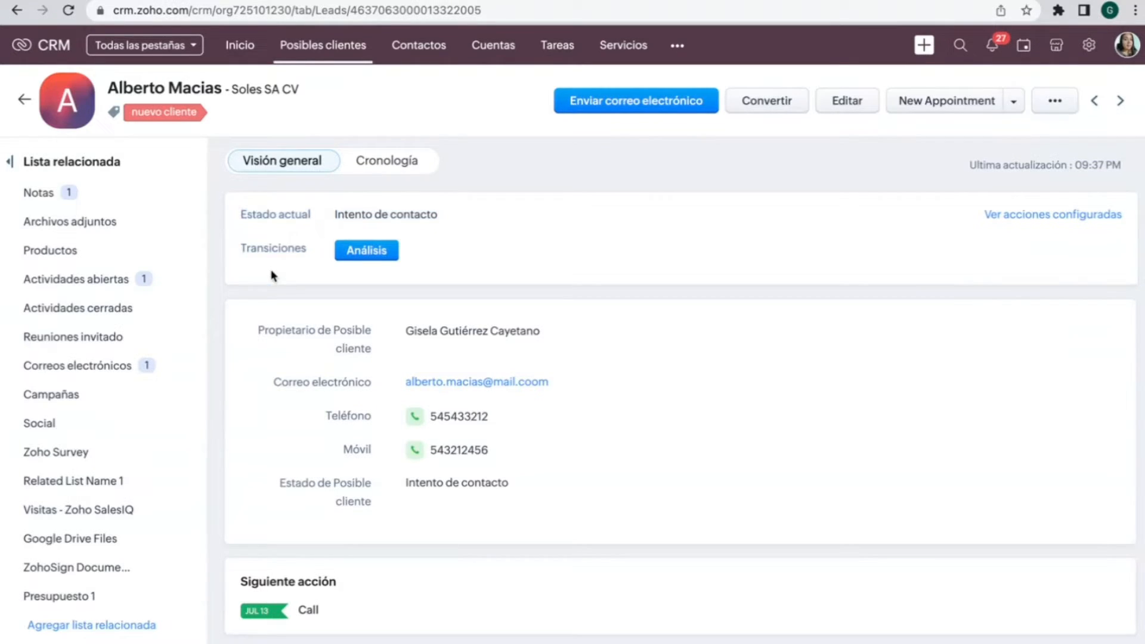
click(377, 251)
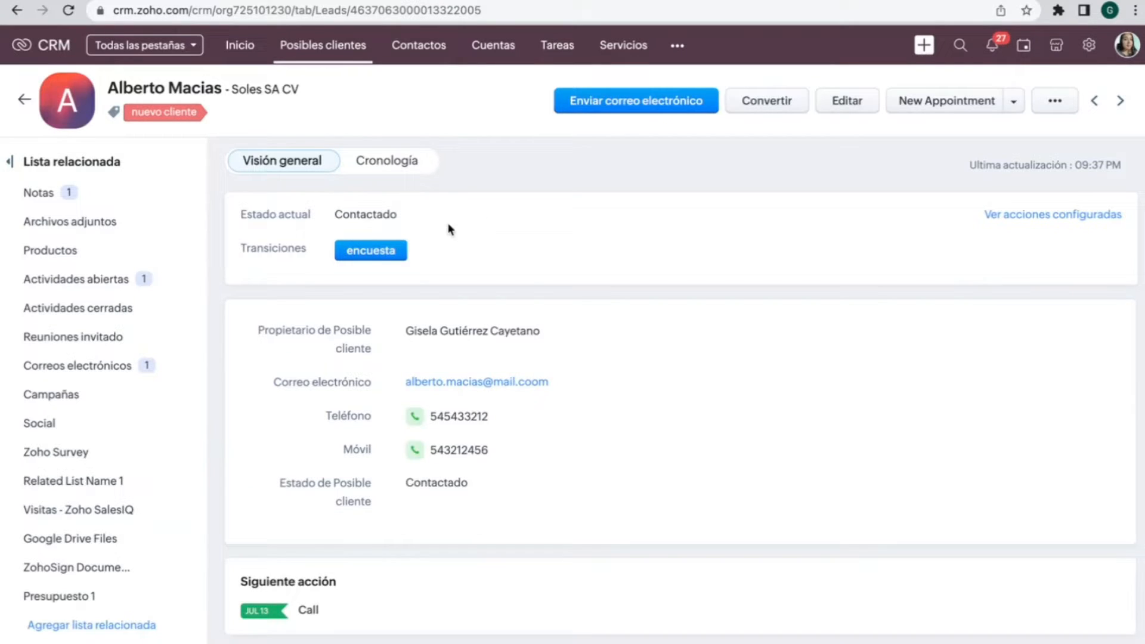
Step: Examine the lead's state and the transition offered following Análisis
click(372, 252)
drag(336, 214, 393, 209)
click(393, 209)
drag(306, 248, 241, 249)
click(241, 249)
drag(306, 247, 297, 246)
drag(241, 211, 264, 212)
click(354, 209)
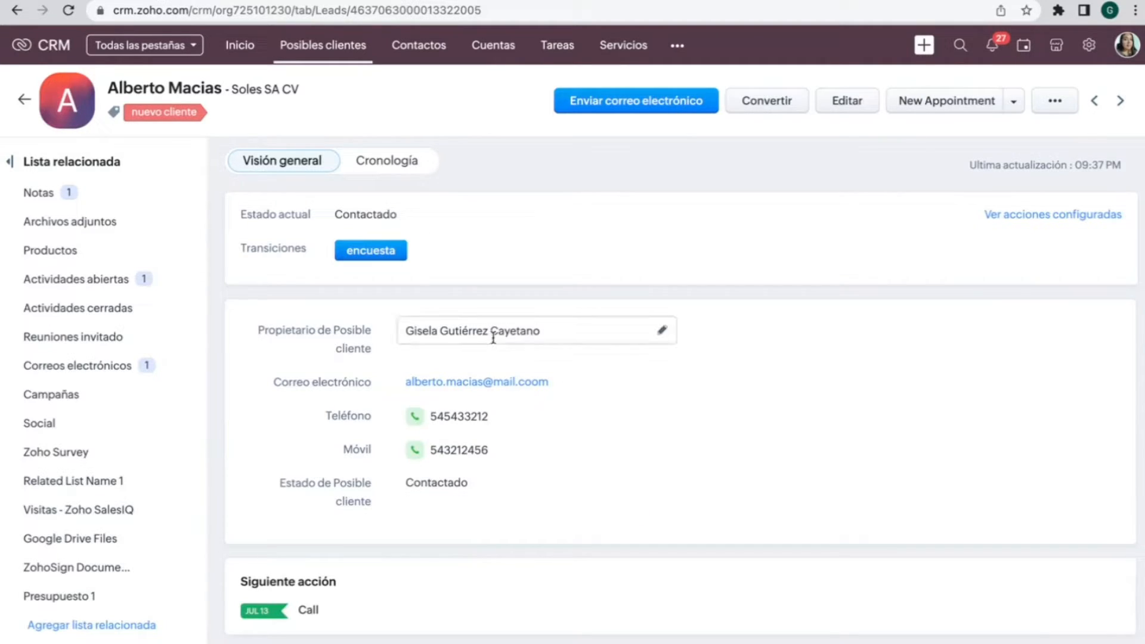
mouse_move(493, 338)
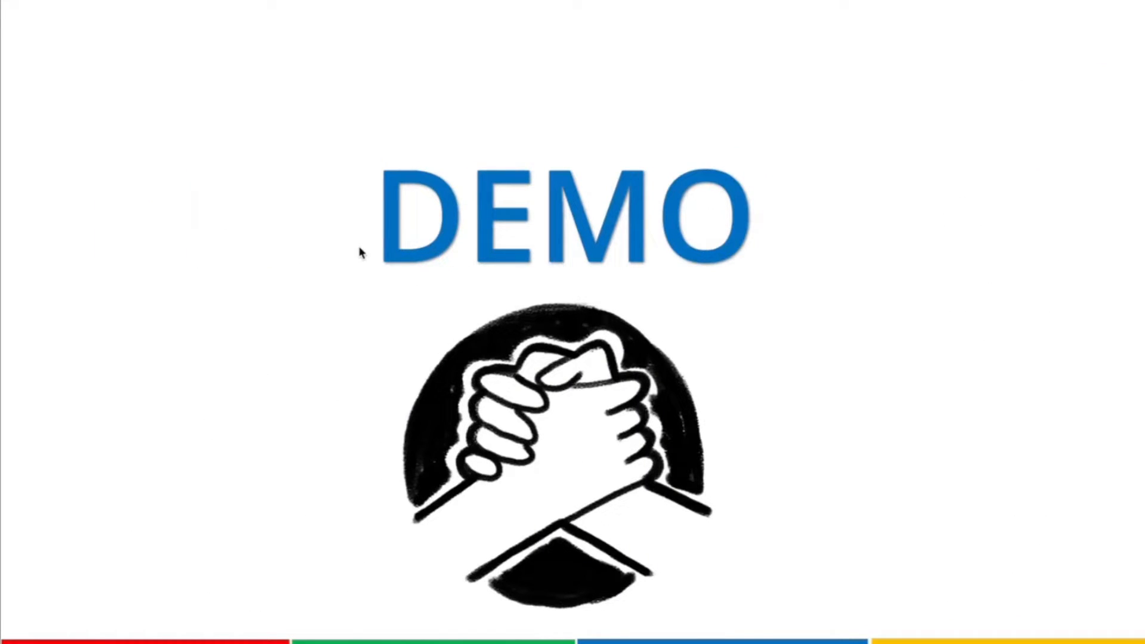
key(Right)
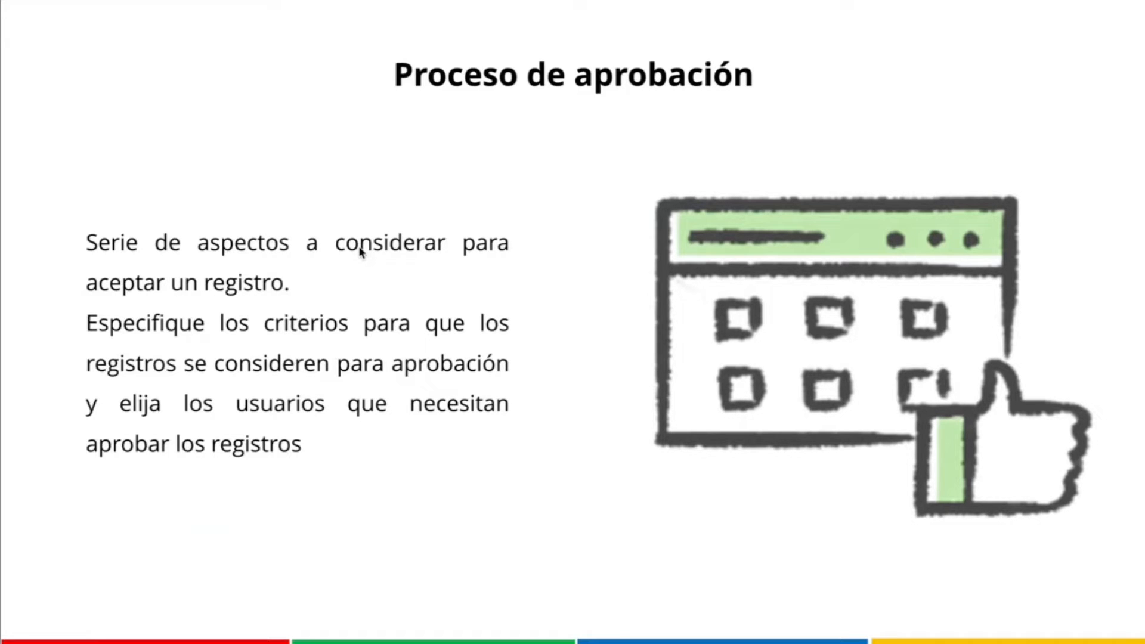
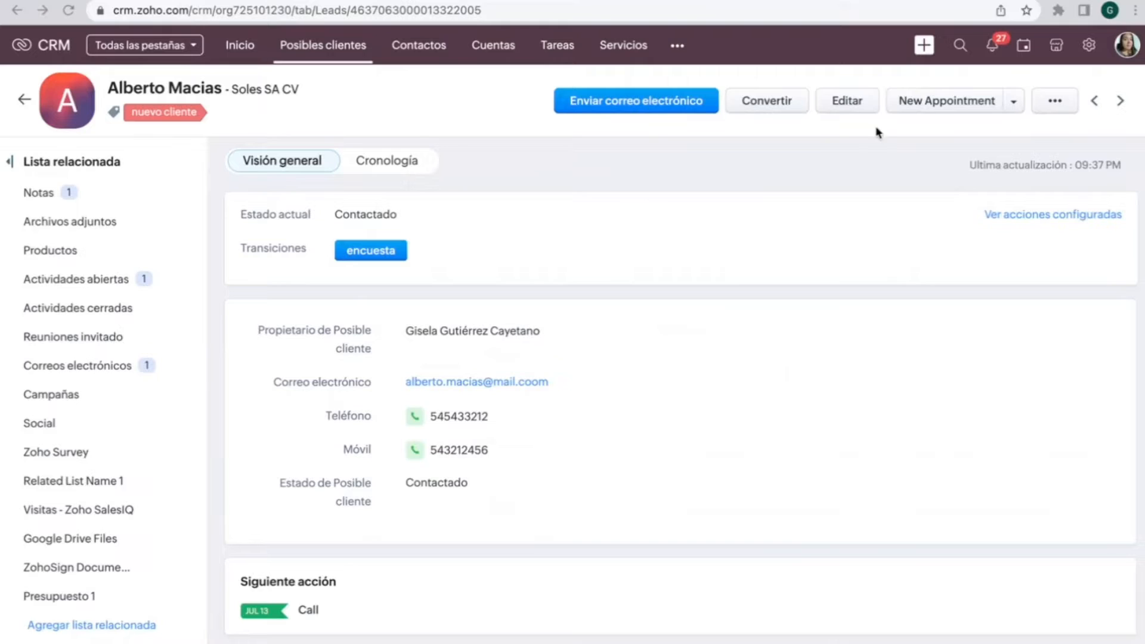
Step: Open the Procesos de aprobación page in the CRM configuration
click(1088, 50)
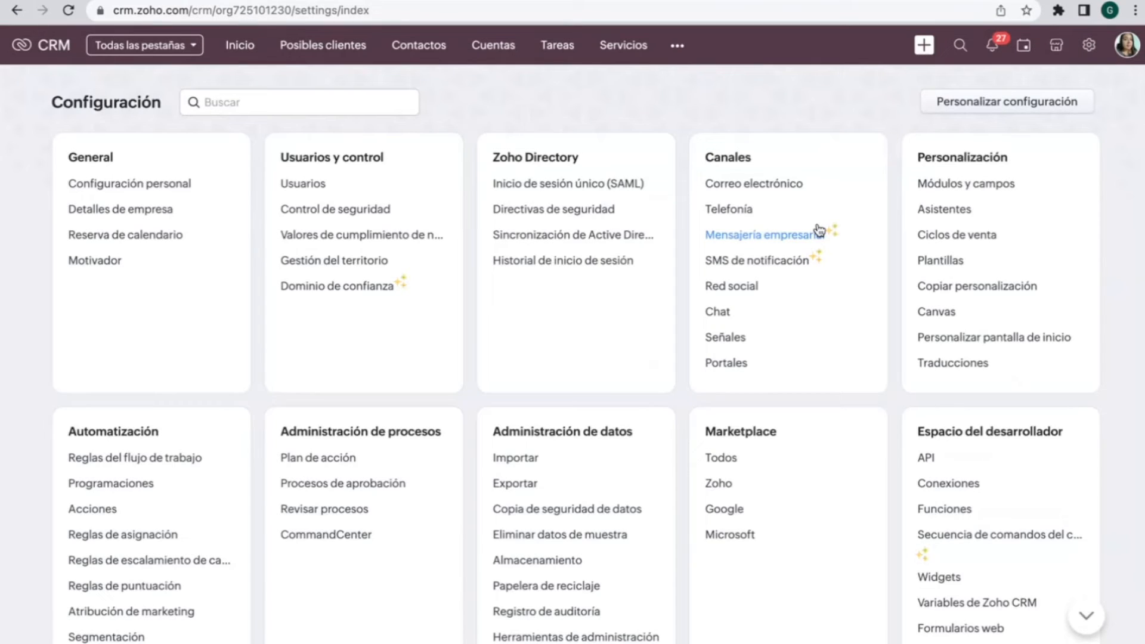
scroll(818, 225, down, 1)
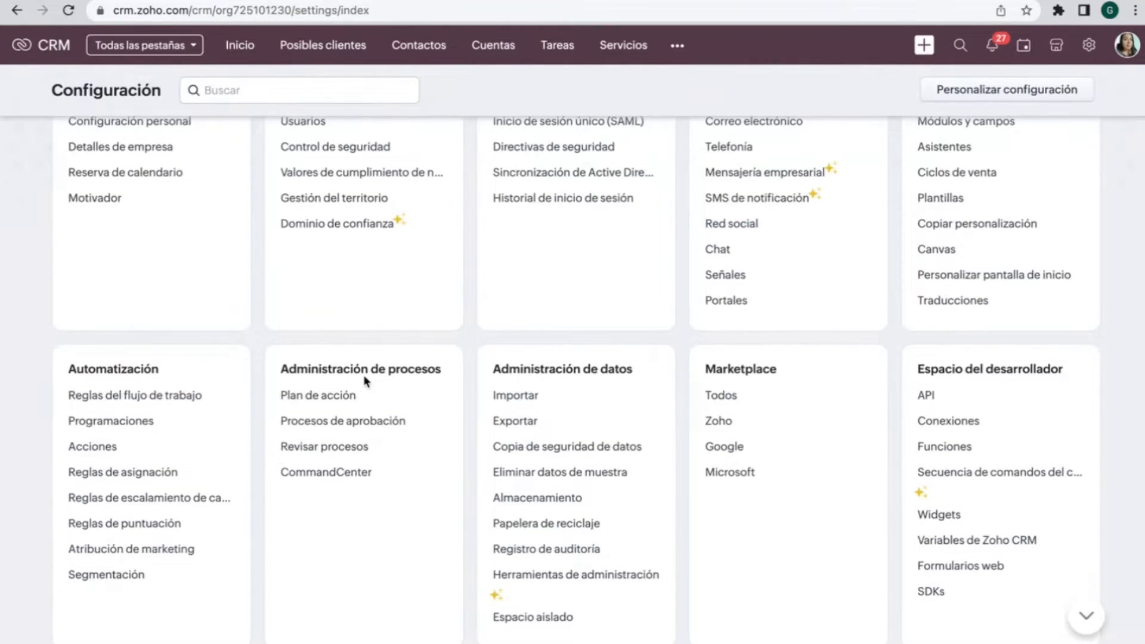
scroll(364, 377, down, 1)
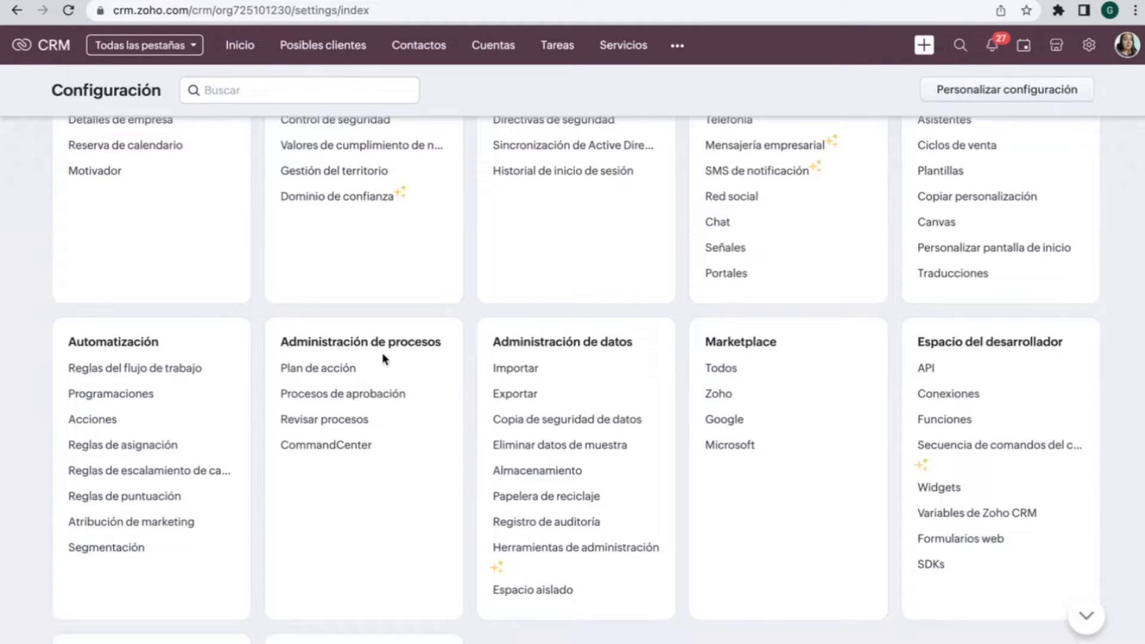
click(338, 395)
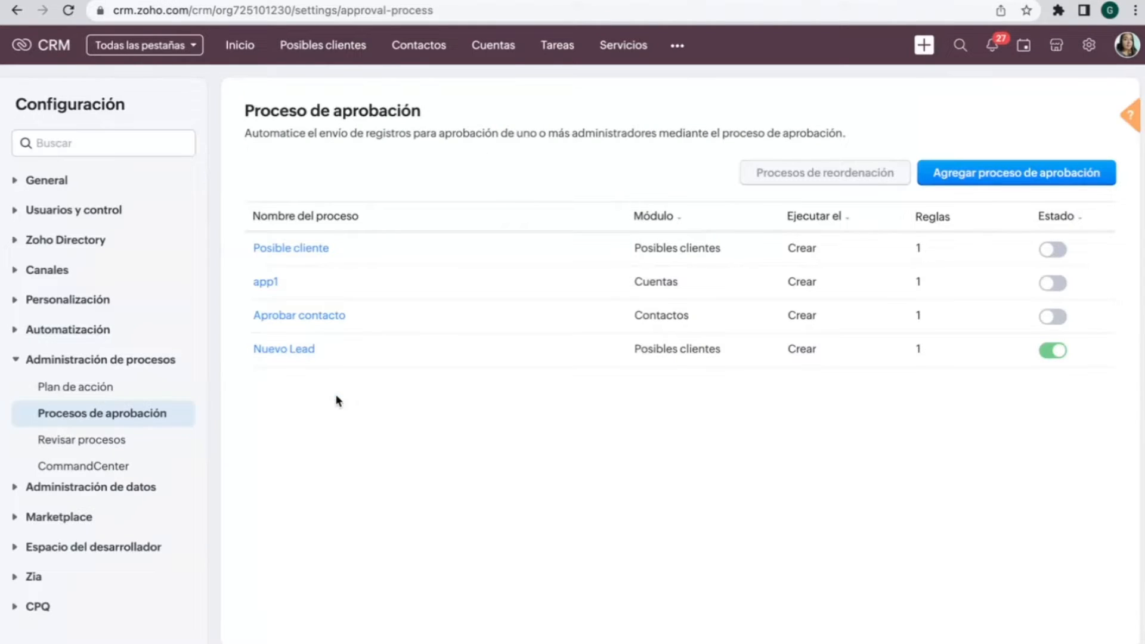
Step: Examine the module, name, description and execution fields of a new approval process, and discard it
click(952, 174)
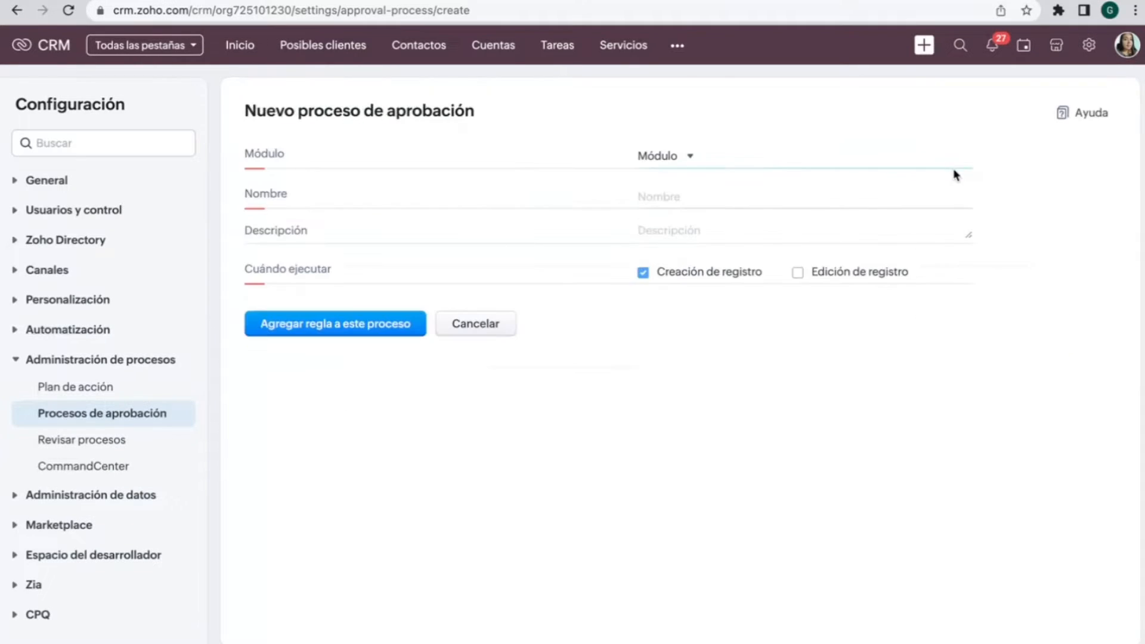
click(683, 162)
click(590, 184)
click(677, 193)
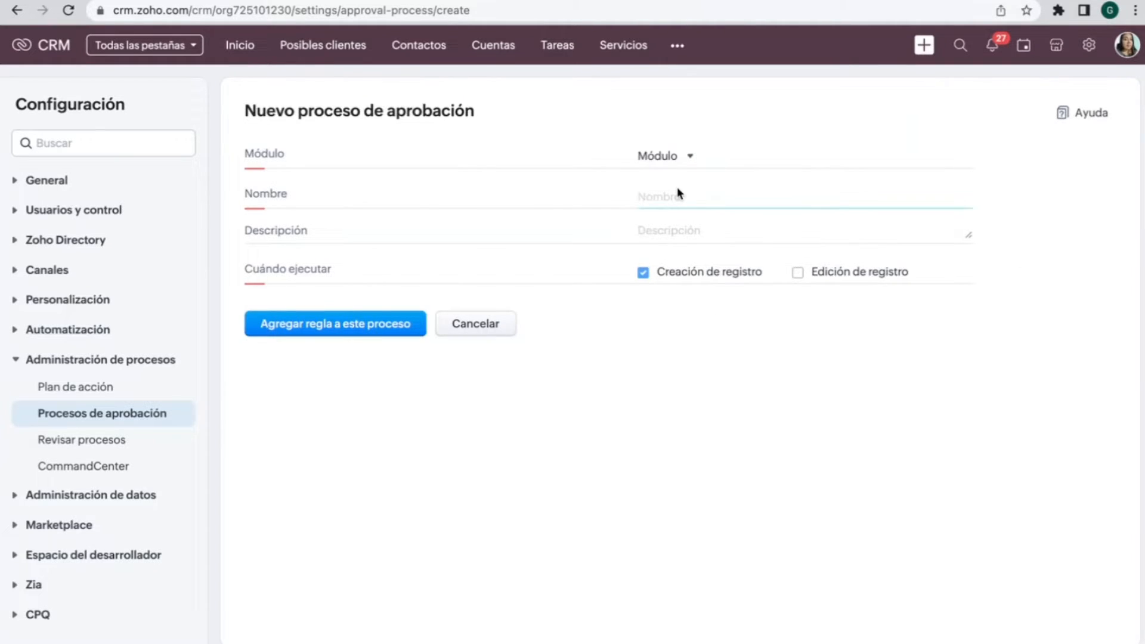
click(654, 228)
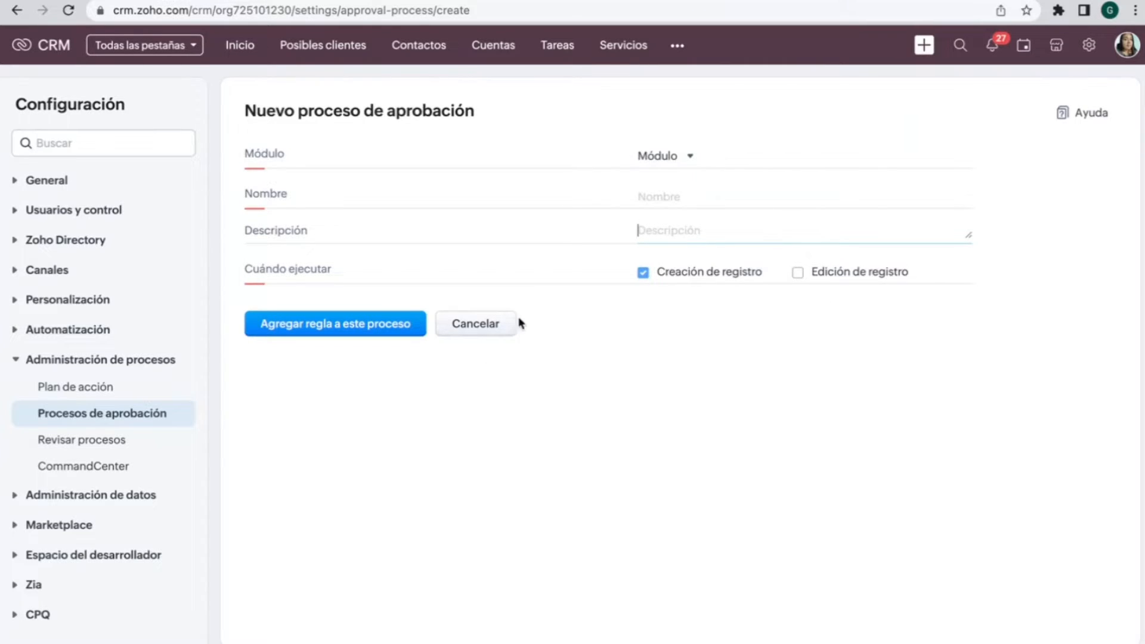
click(494, 328)
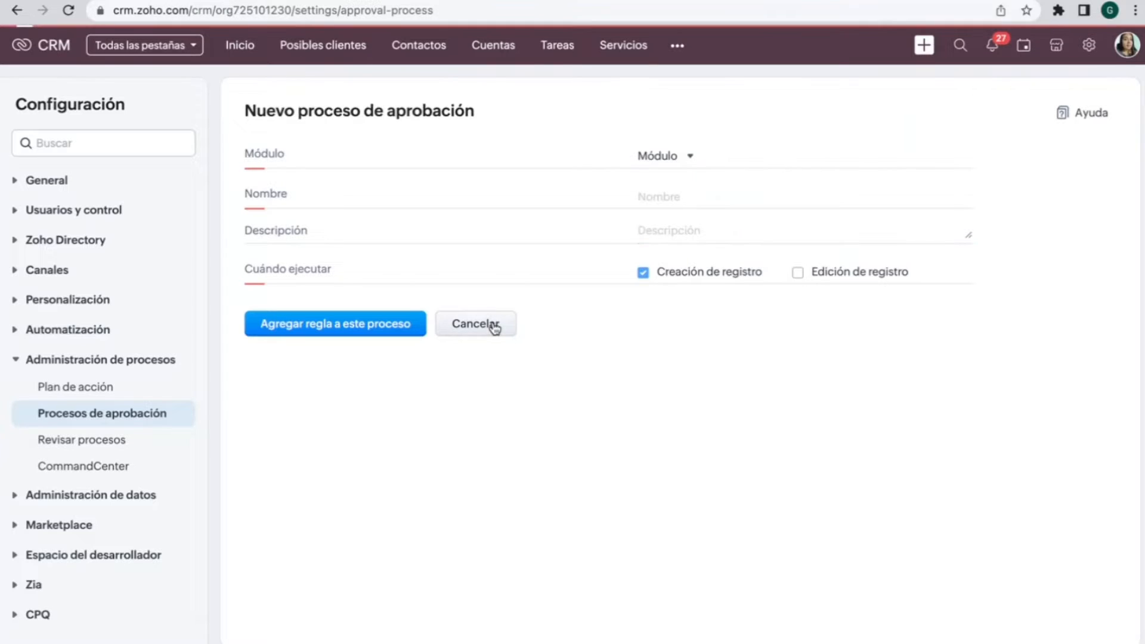
Step: Open the Nuevo Lead approval process and make its rule criteria editable
click(286, 351)
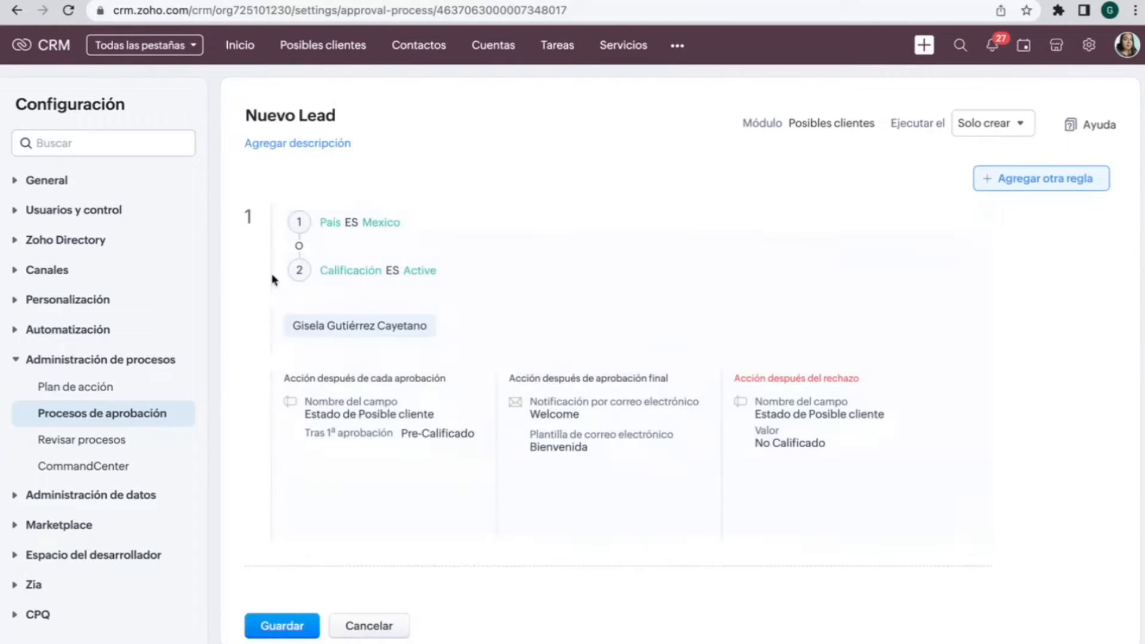
click(493, 254)
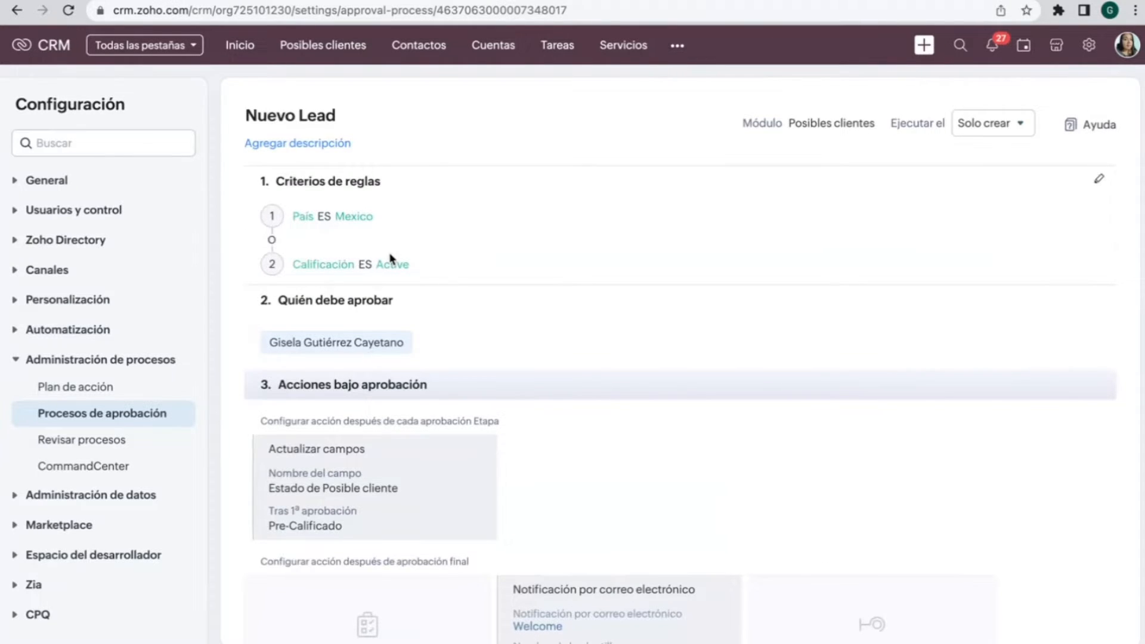
click(1100, 184)
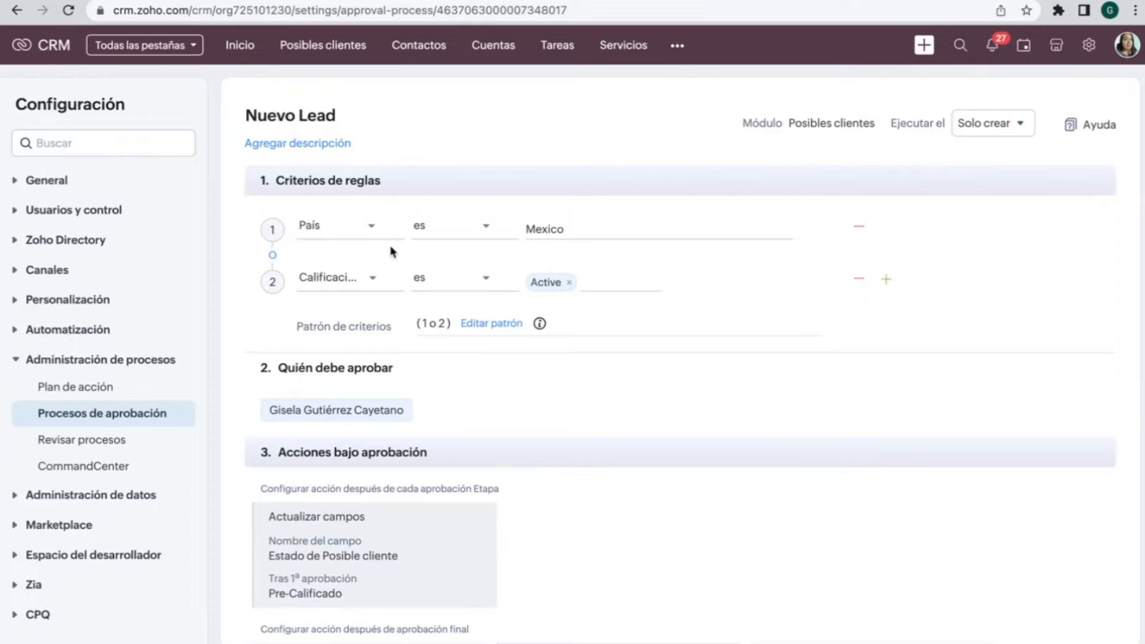
Step: Change the first rule criterion to Fuente de Posible cliente es Facebook
click(368, 232)
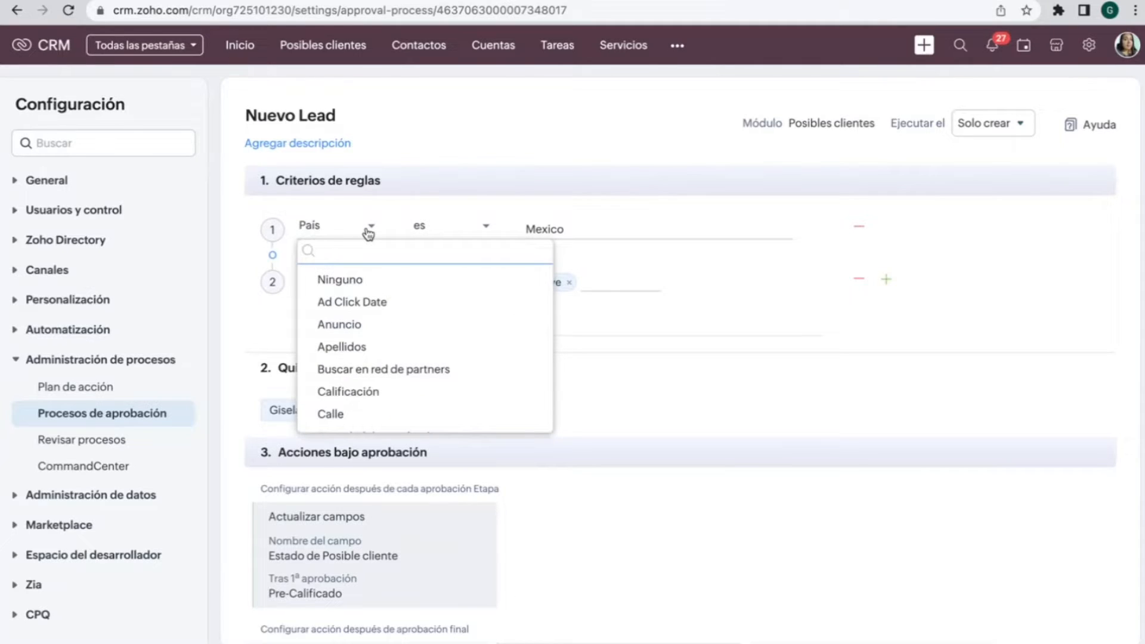
scroll(360, 309, down, 5)
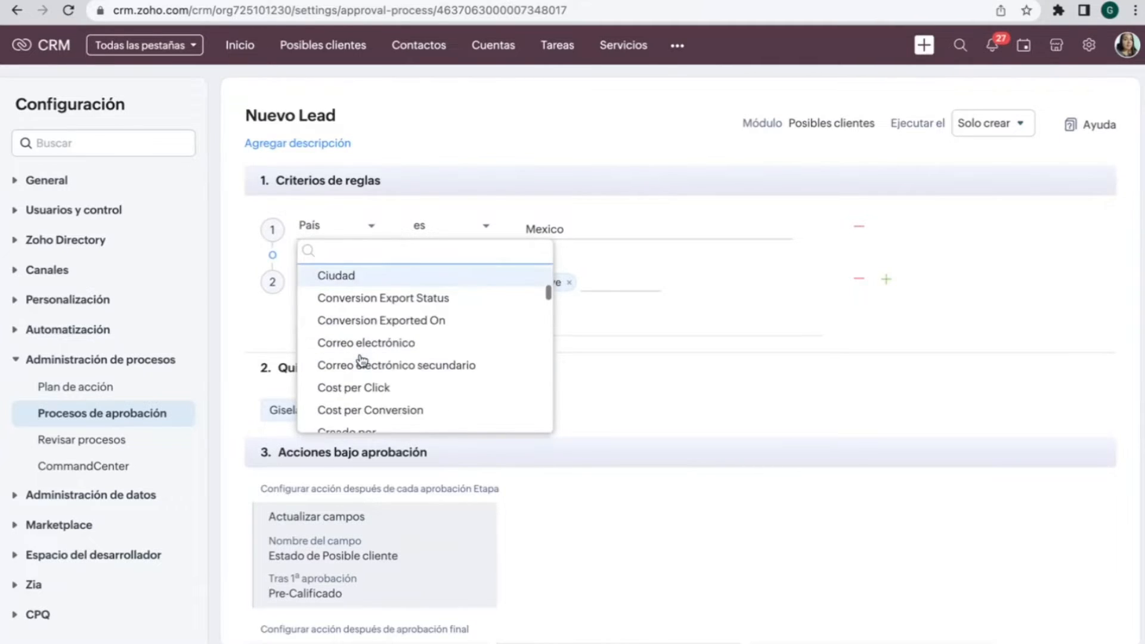
scroll(362, 359, down, 5)
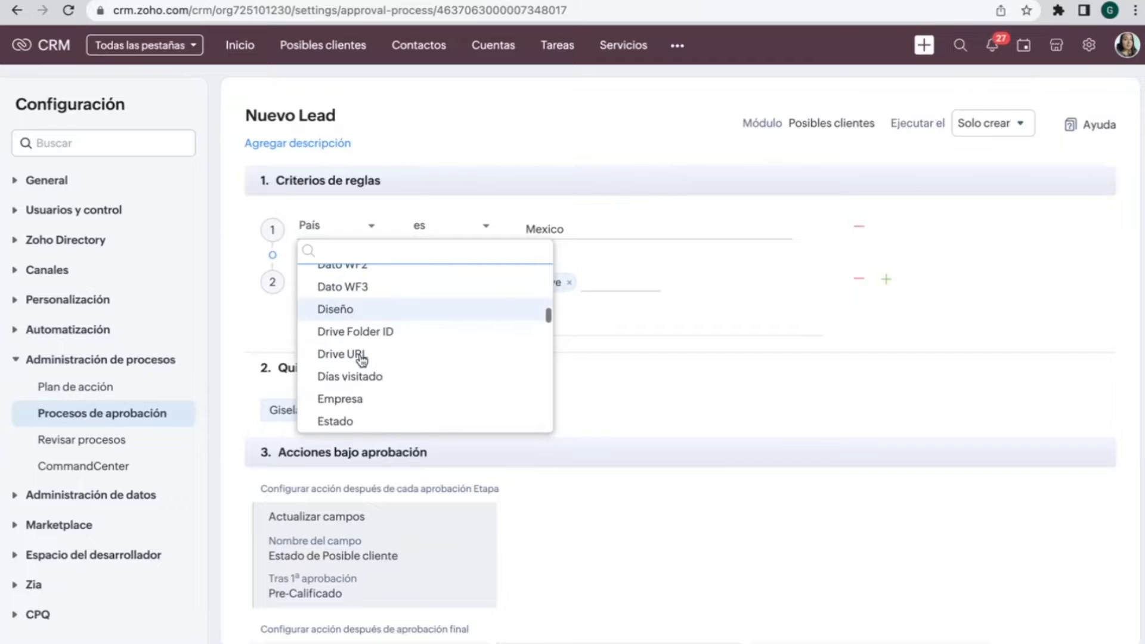
scroll(372, 347, down, 2)
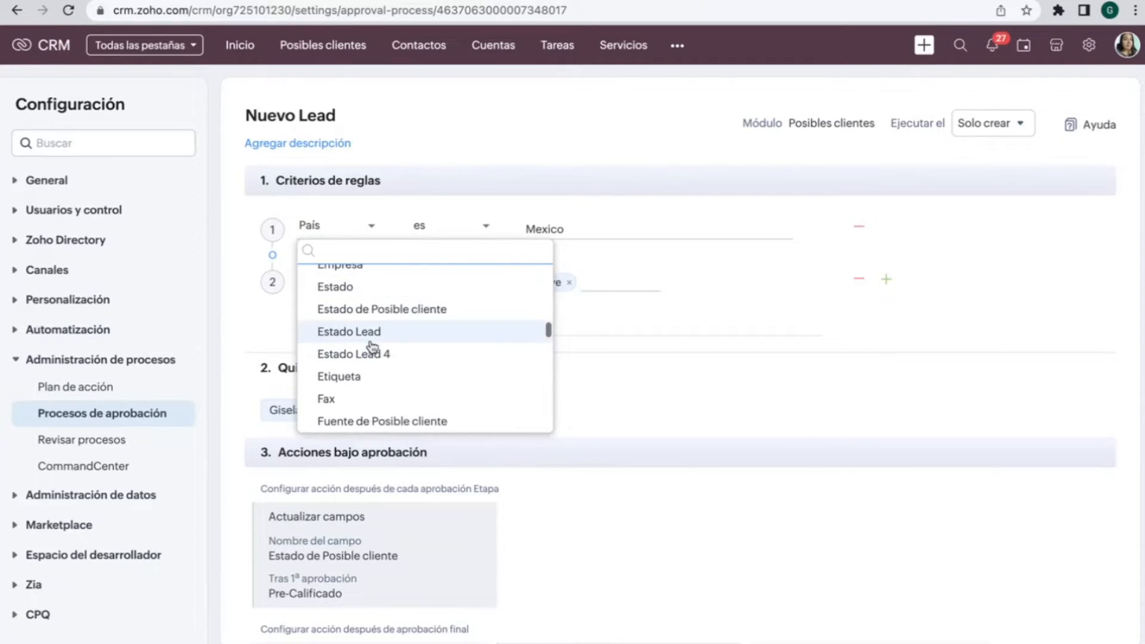
click(371, 383)
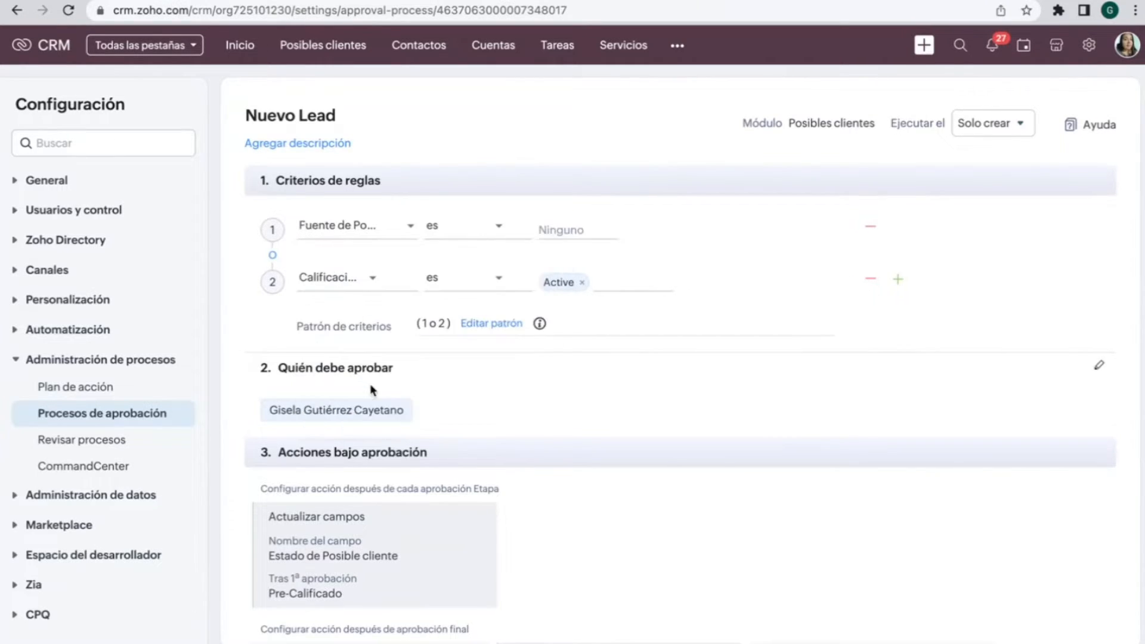
click(499, 226)
click(549, 226)
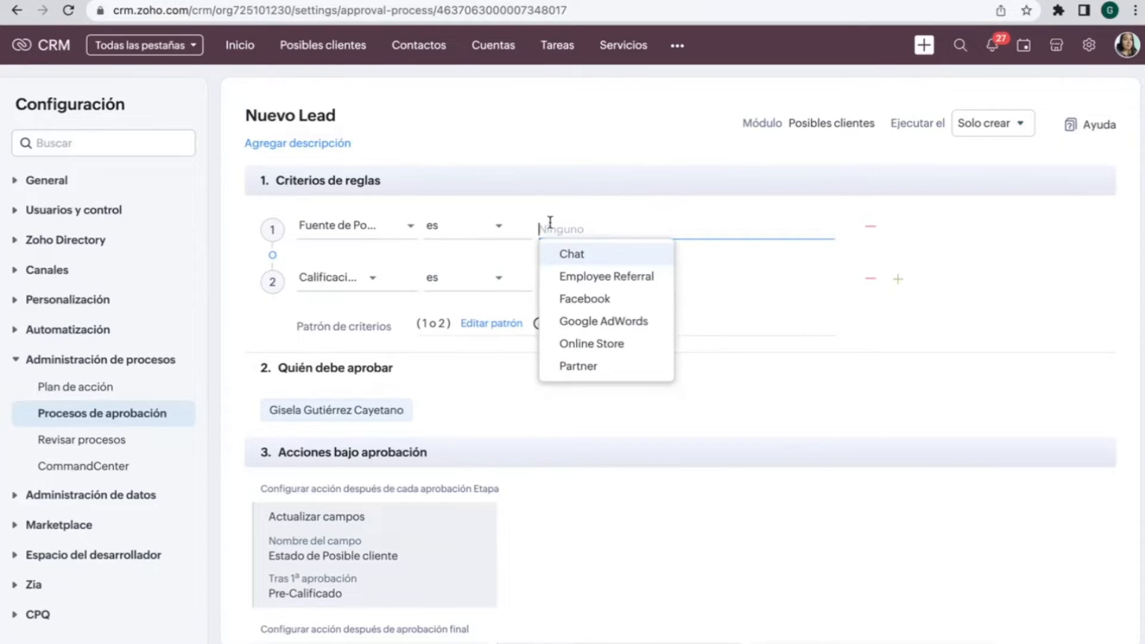
click(590, 298)
click(773, 247)
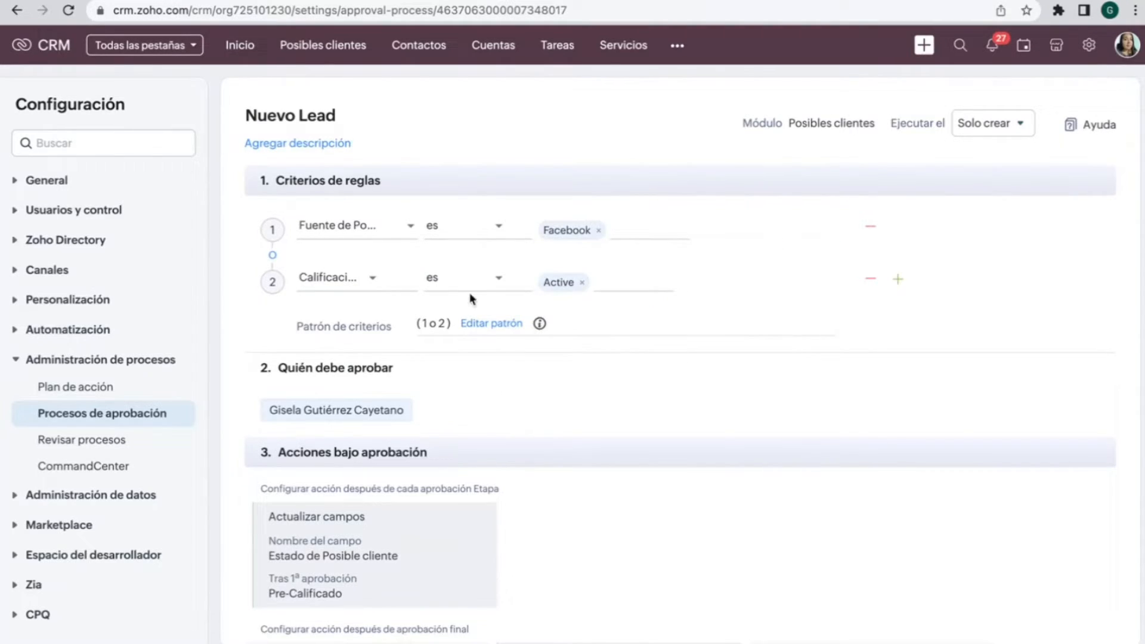
Step: Add a third rule criterion row and browse the fields available for it
click(375, 282)
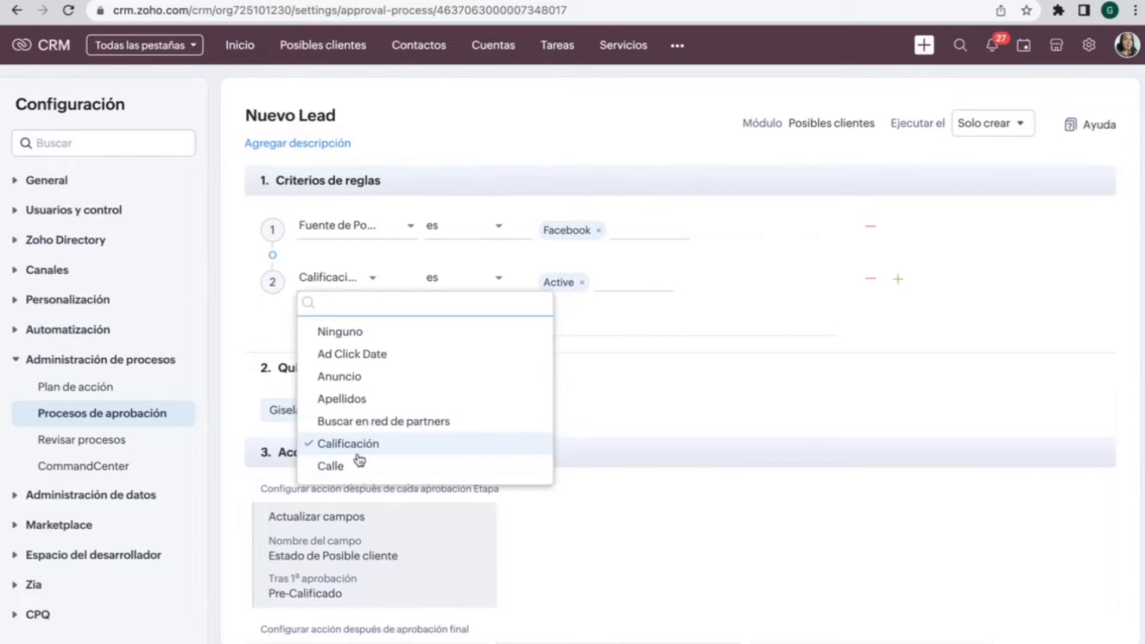
click(898, 280)
click(369, 332)
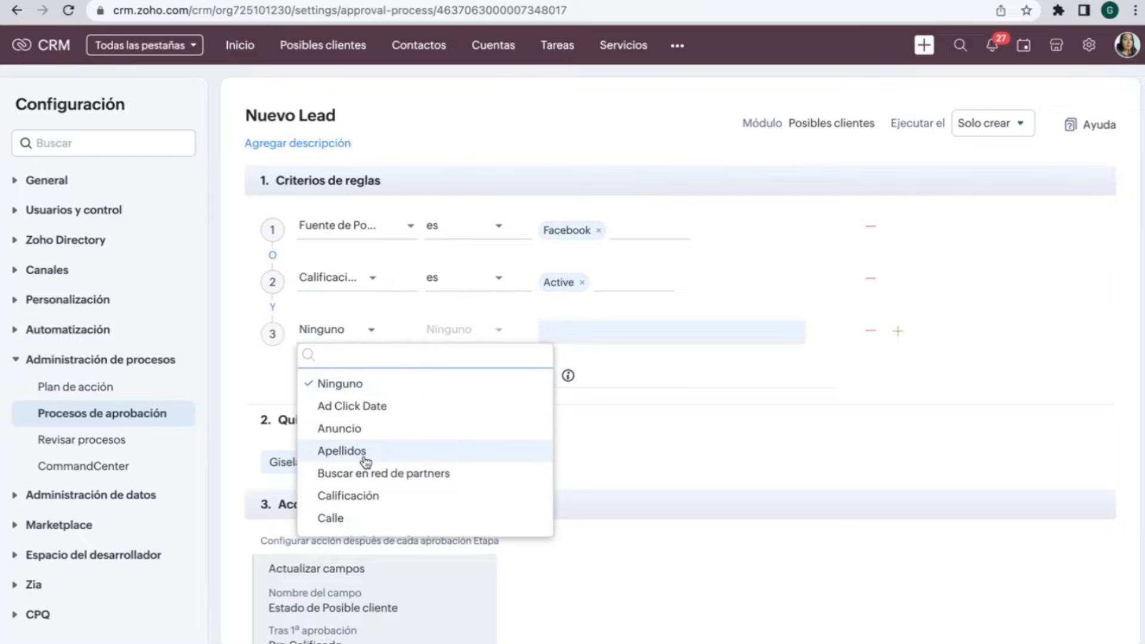
scroll(366, 471, down, 3)
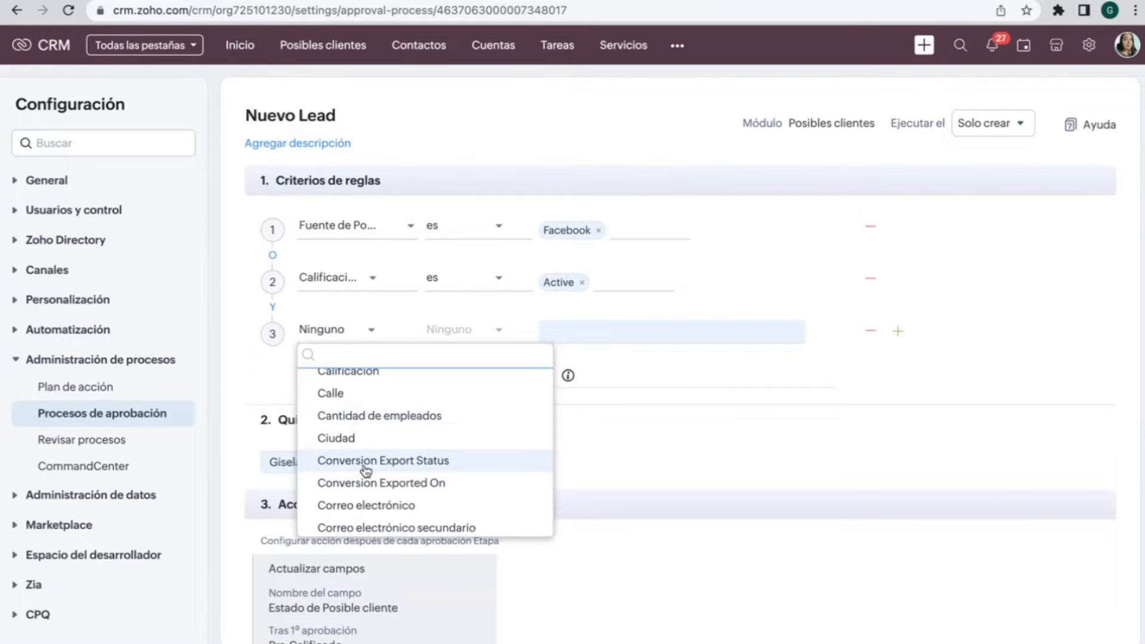
scroll(367, 468, down, 2)
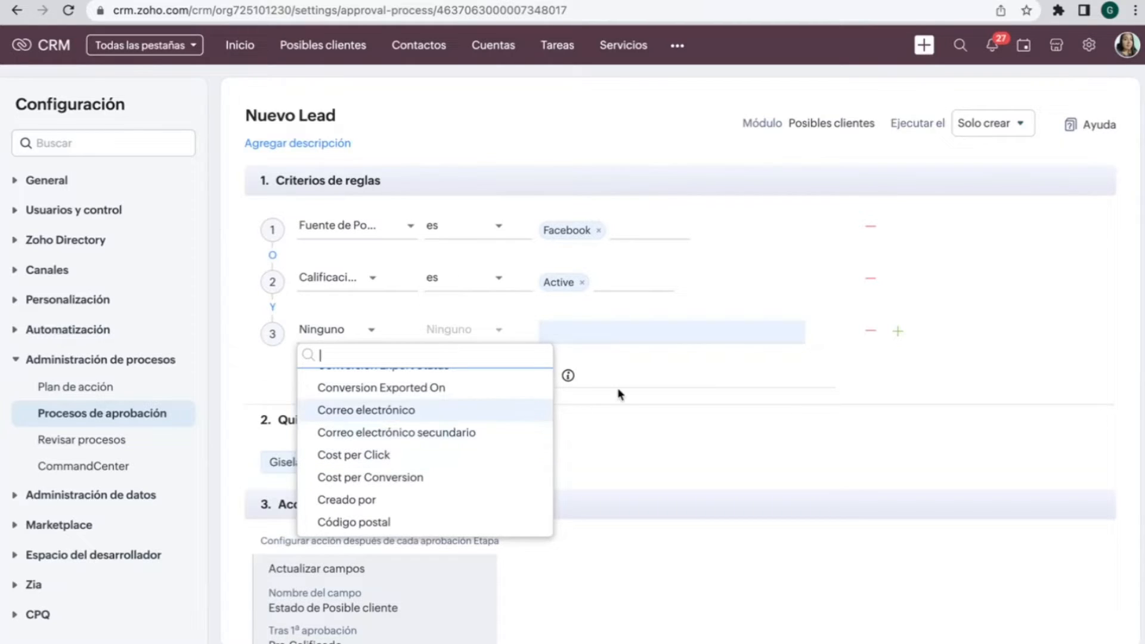
click(983, 365)
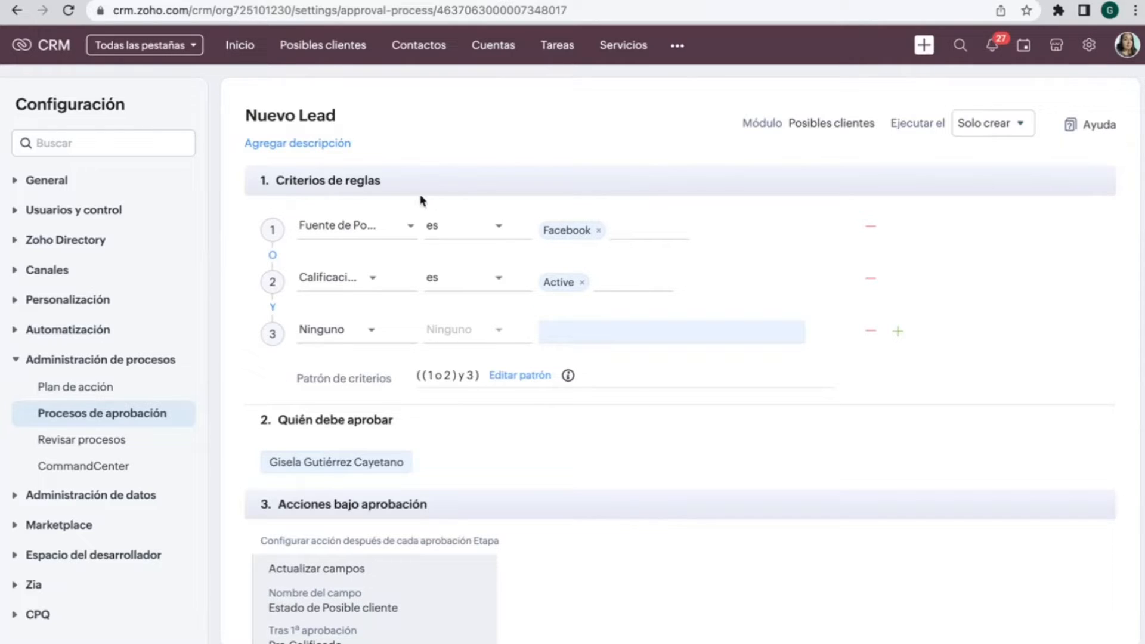
Step: Try to edit the Quién debe aprobar section, and remove the empty third criterion row
scroll(420, 200, down, 4)
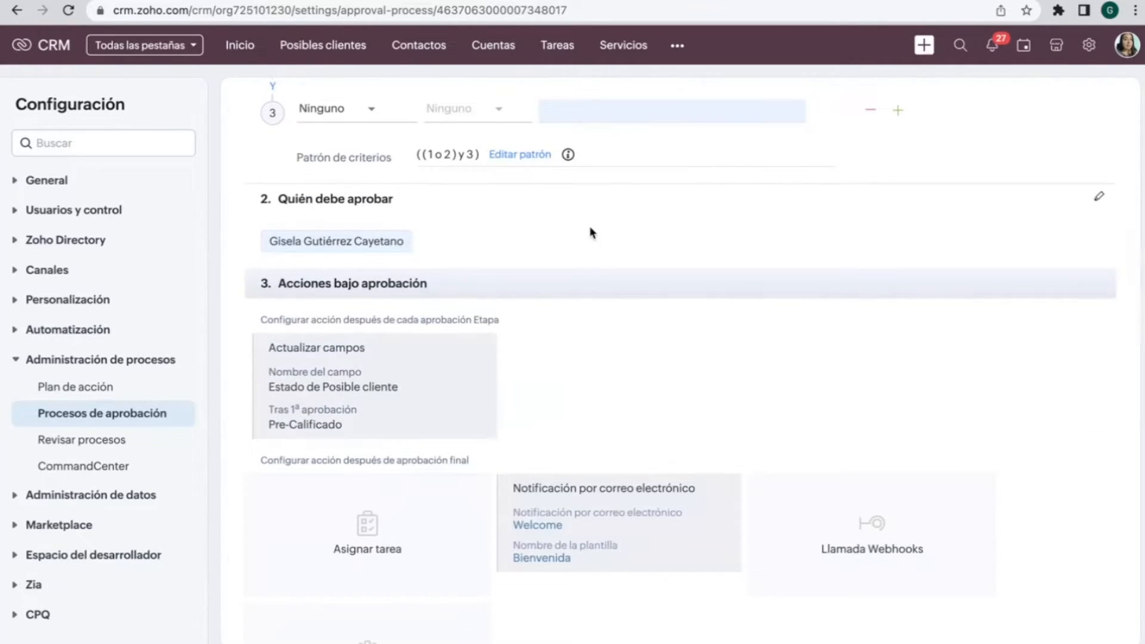
click(1098, 197)
click(599, 116)
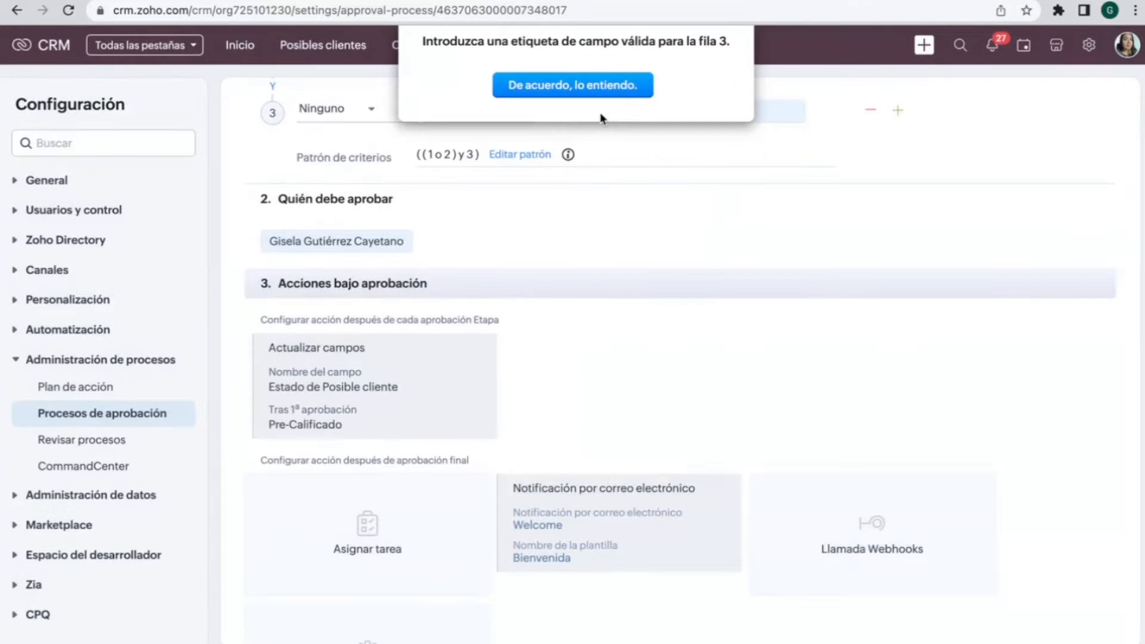
click(869, 110)
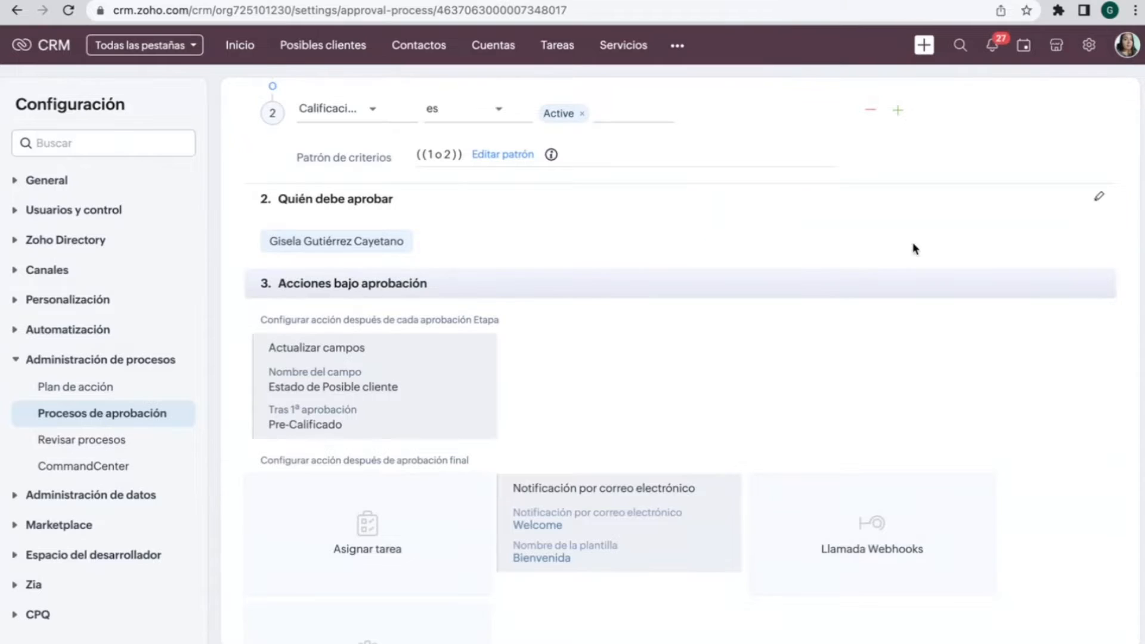
Step: Open the Quién debe aprobar section for editing, review the approver types and select Usuarios
click(1099, 196)
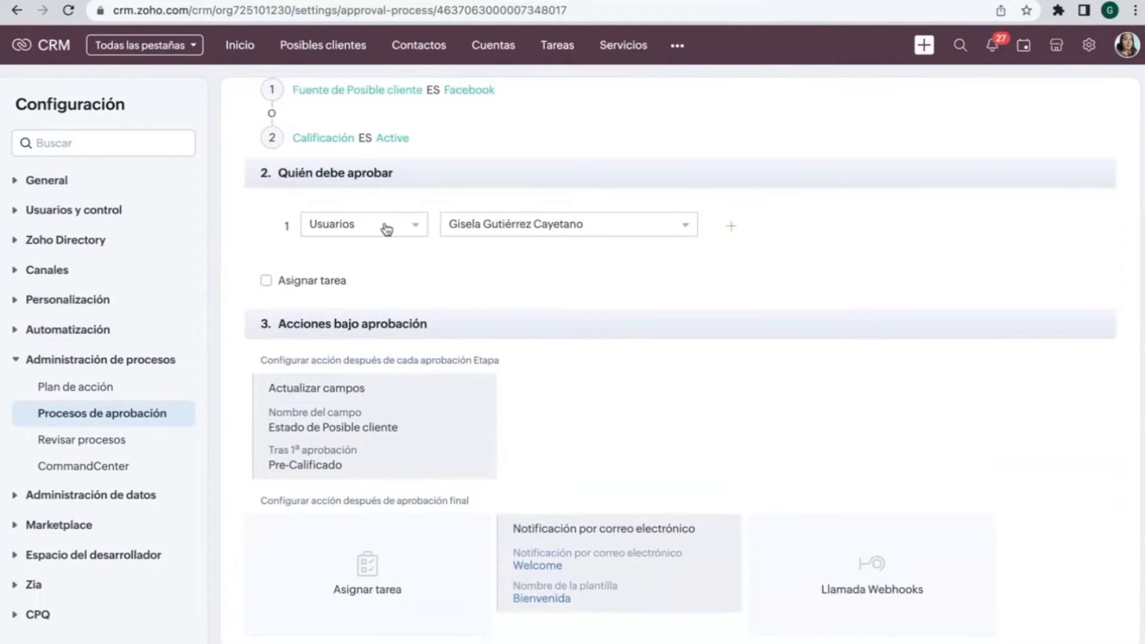
click(383, 227)
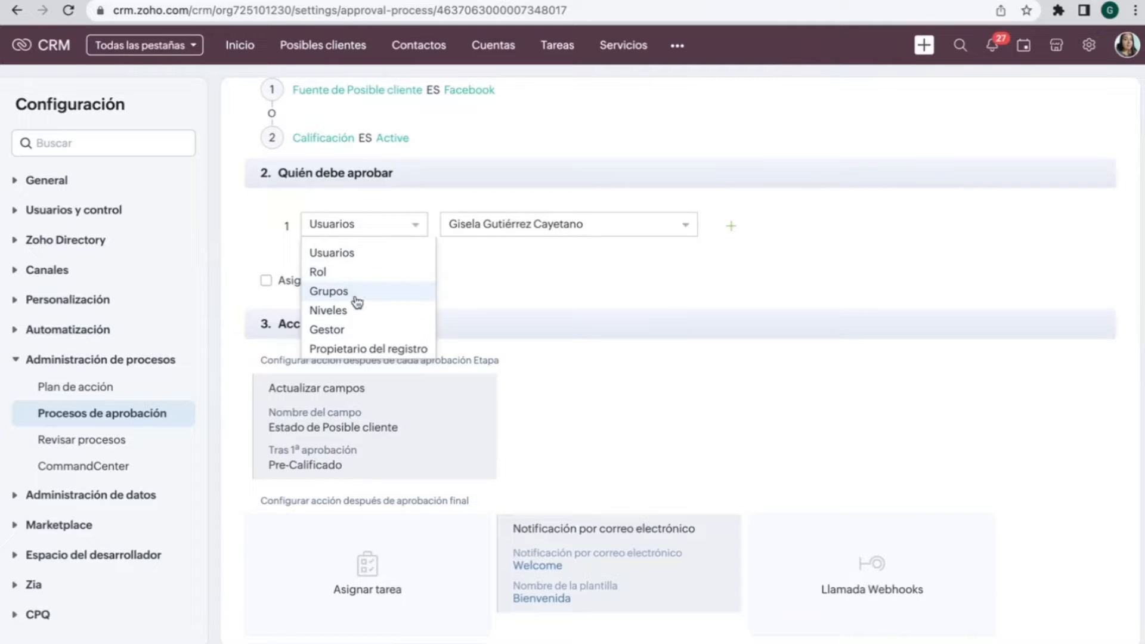
scroll(356, 310, down, 1)
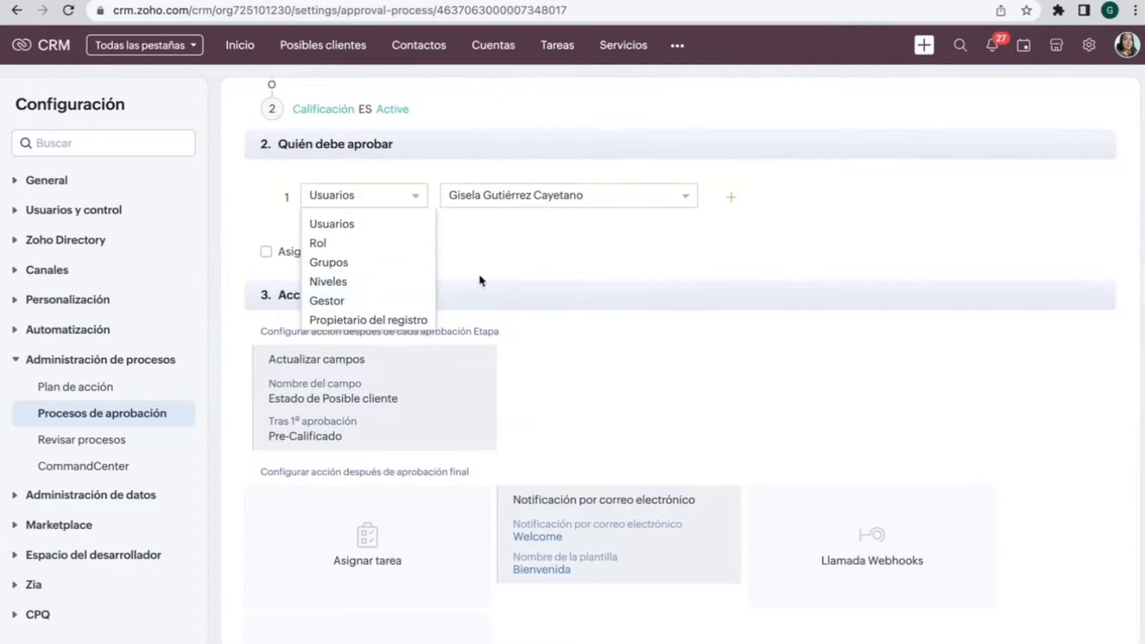
click(514, 264)
click(415, 201)
click(331, 224)
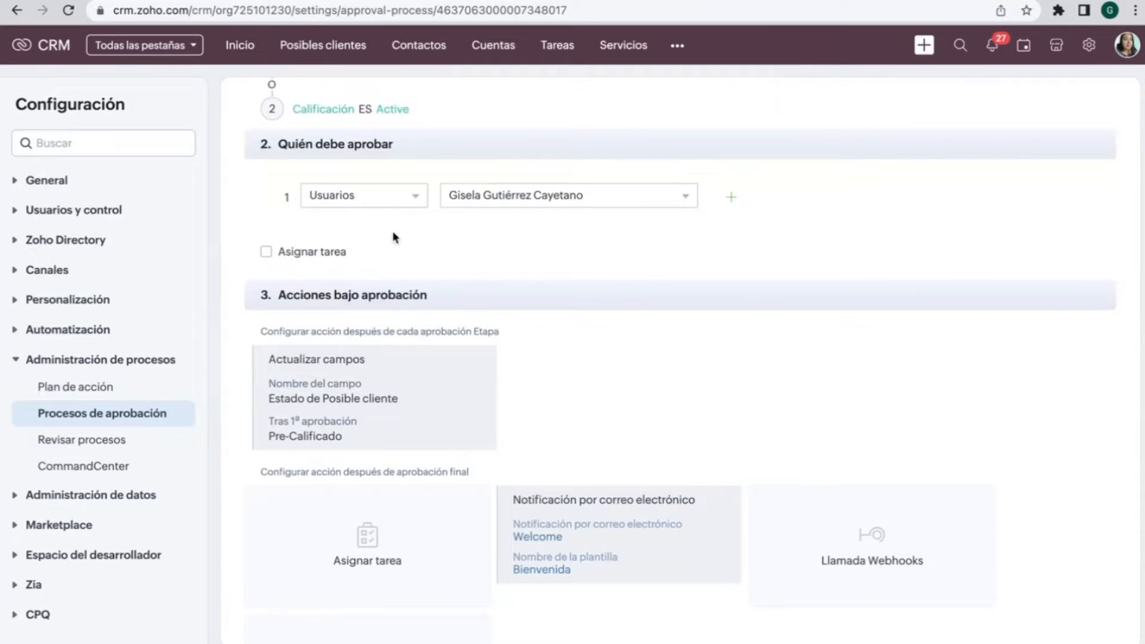
Step: Review the users who can be chosen as approver without changing the selection
click(583, 192)
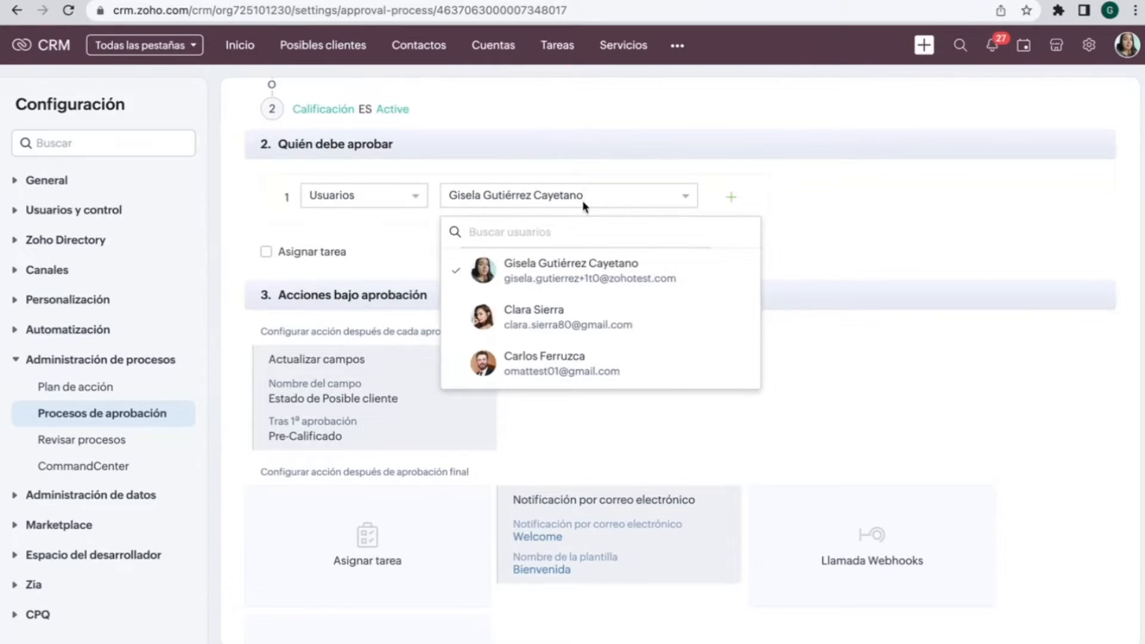
scroll(561, 311, down, 2)
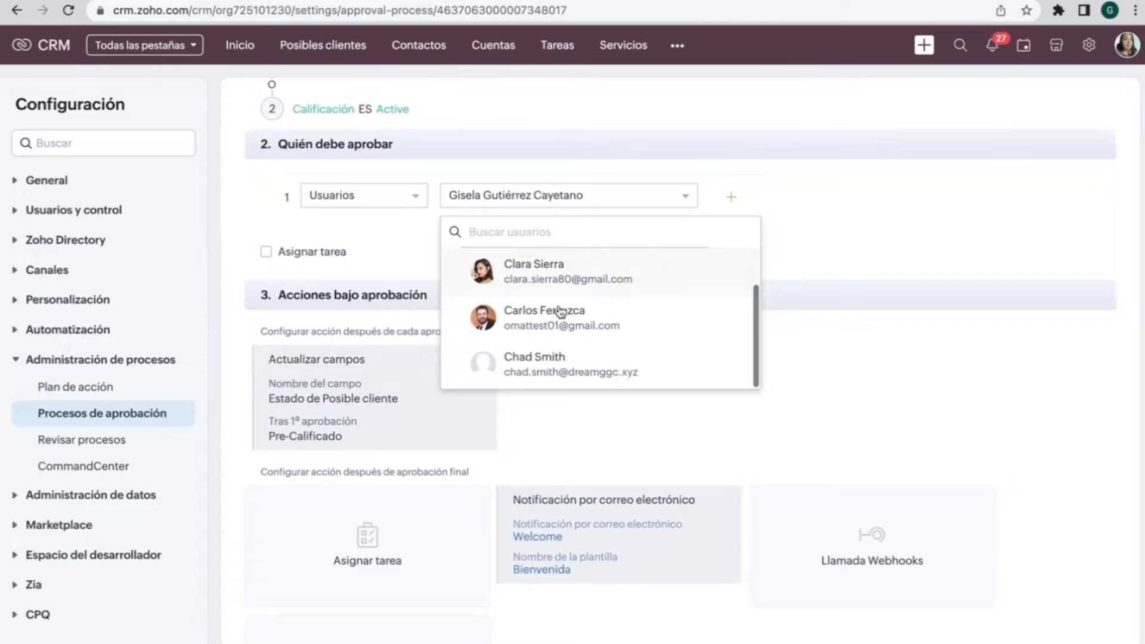
click(859, 222)
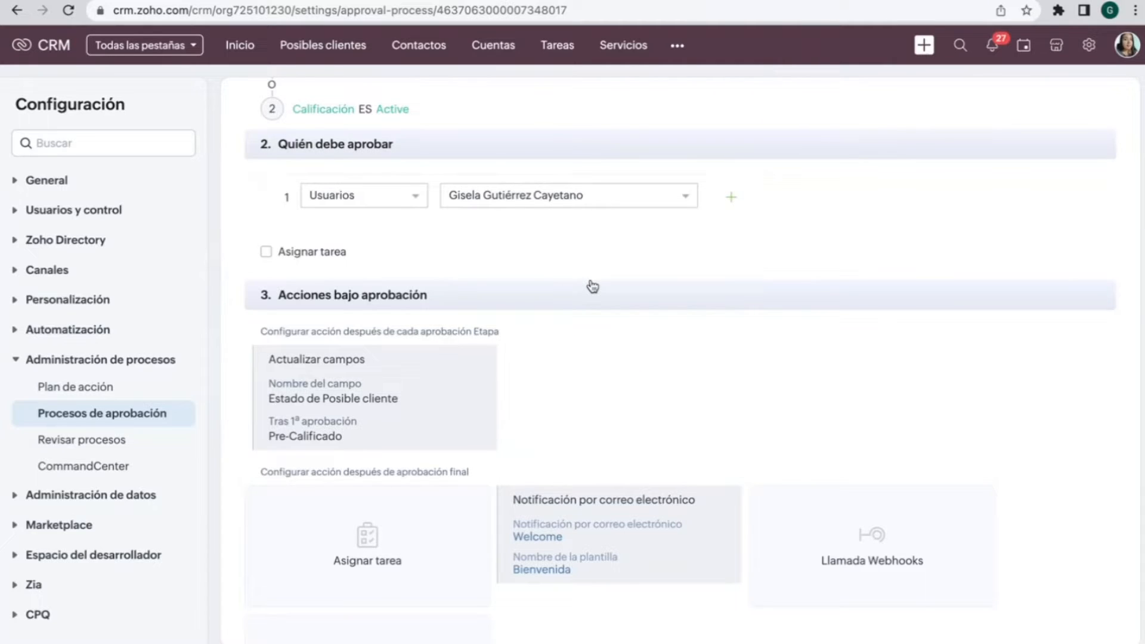
scroll(592, 286, up, 1)
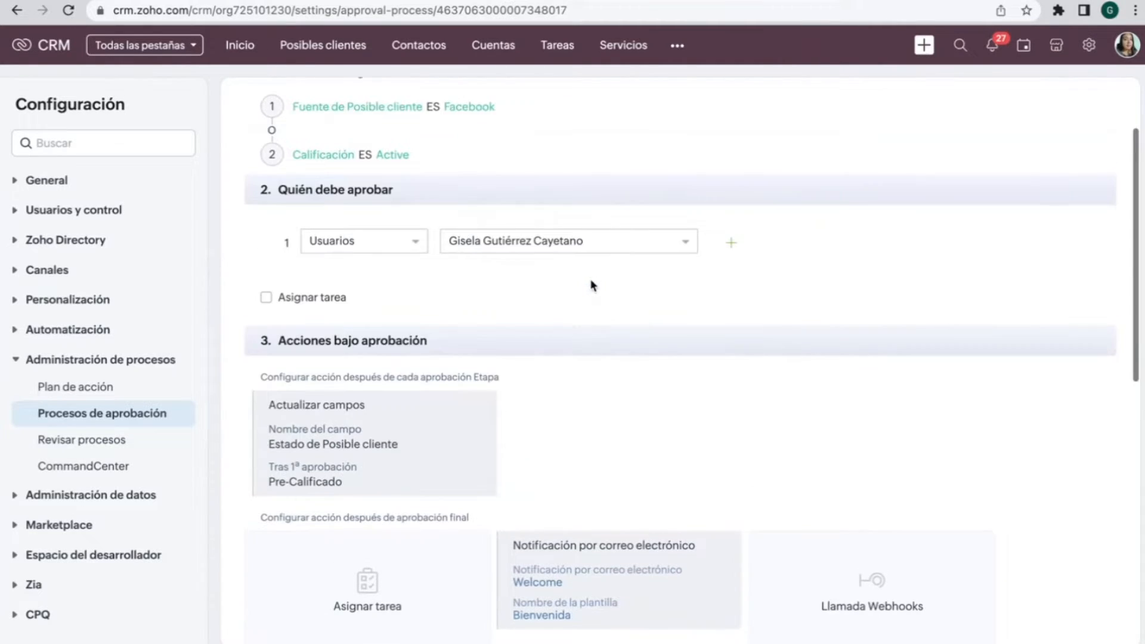
Step: Switch the approver type to Rol to view the available roles, set it back to Usuarios, and try to choose a user
scroll(592, 285, up, 1)
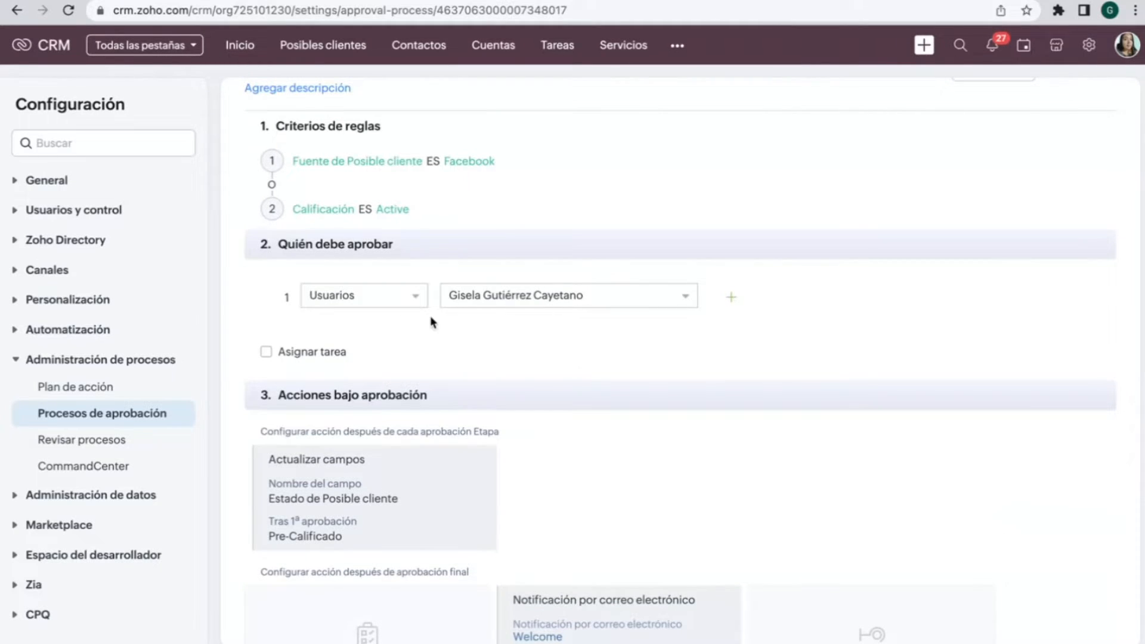
scroll(431, 316, down, 1)
click(396, 270)
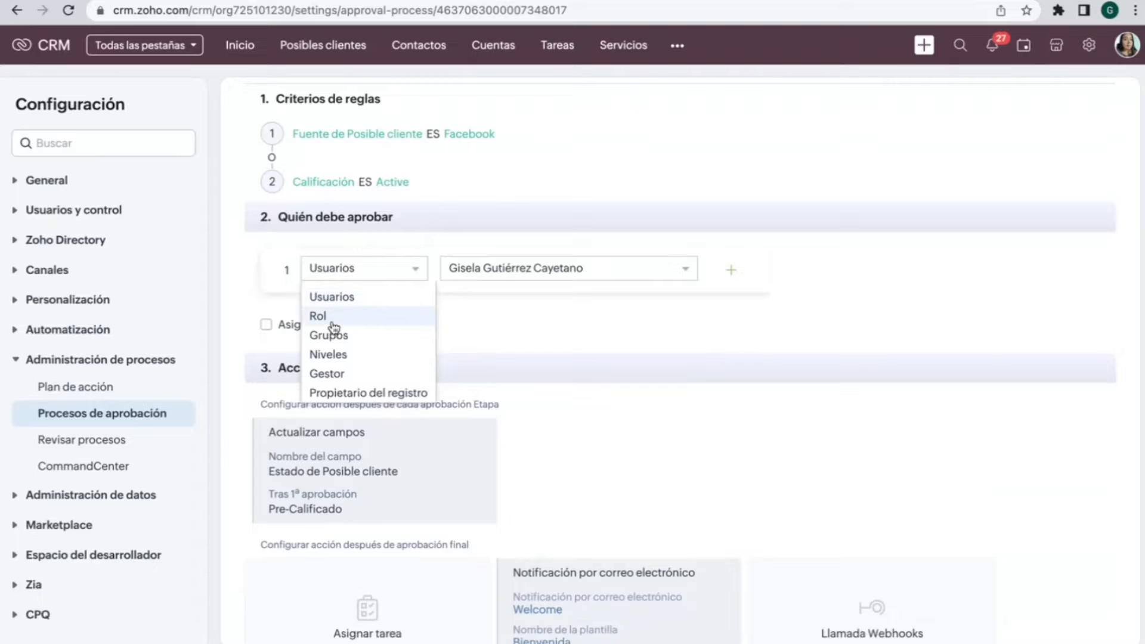
click(342, 314)
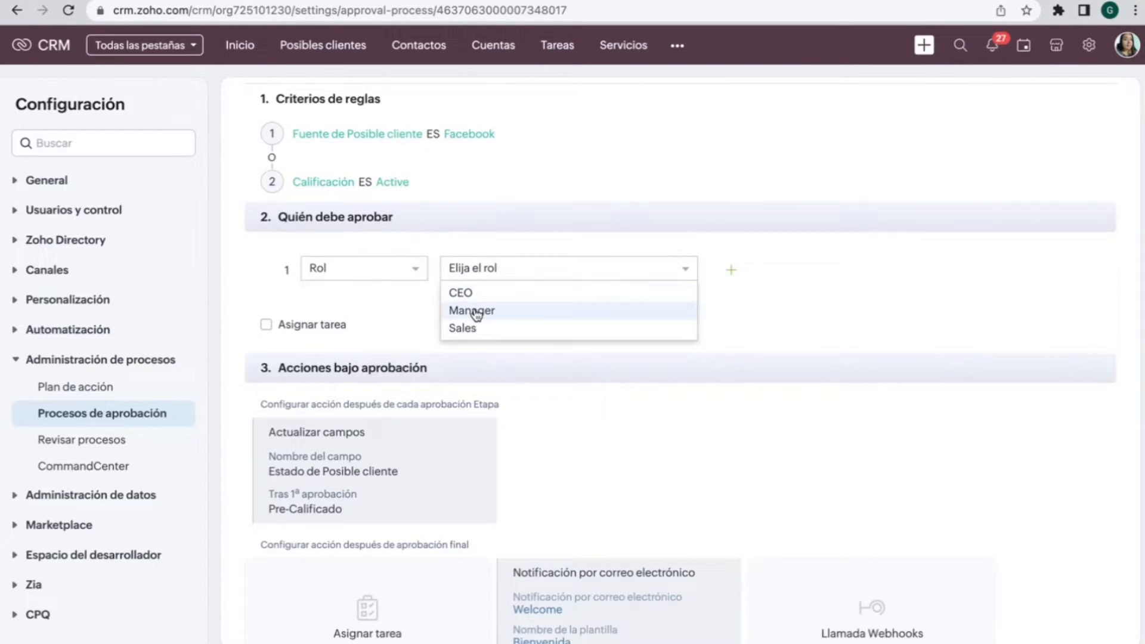
click(410, 275)
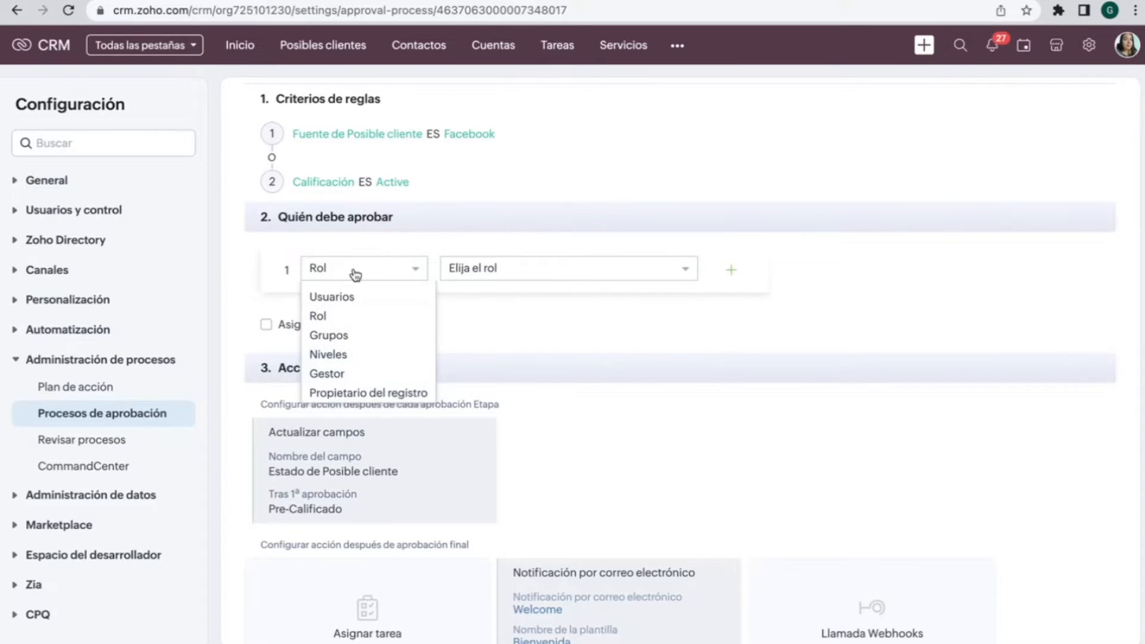
click(331, 297)
click(474, 272)
click(512, 329)
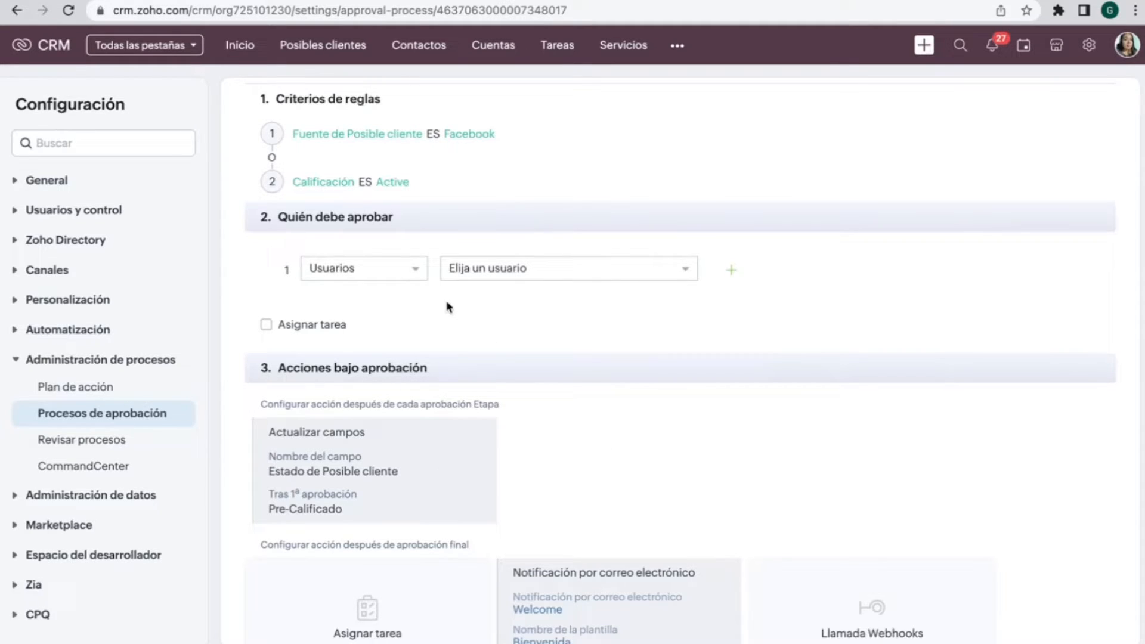
Step: Review the actions under Acciones bajo aprobación, including the field update after each approval stage and the final-approval email notification
scroll(449, 307, down, 2)
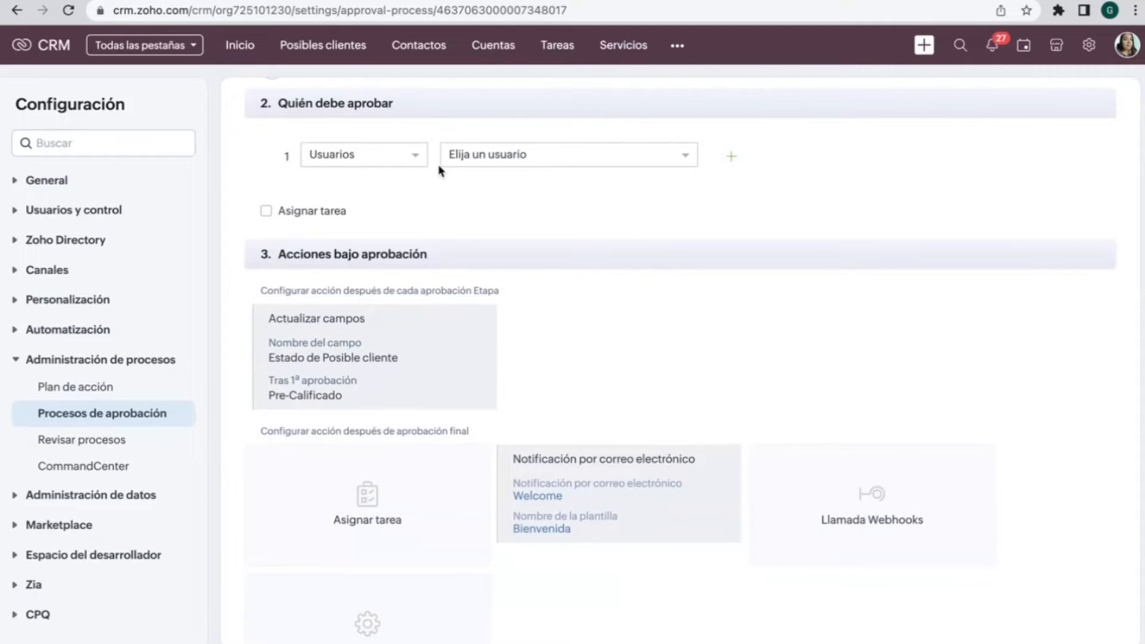
scroll(438, 179, down, 2)
scroll(387, 183, down, 1)
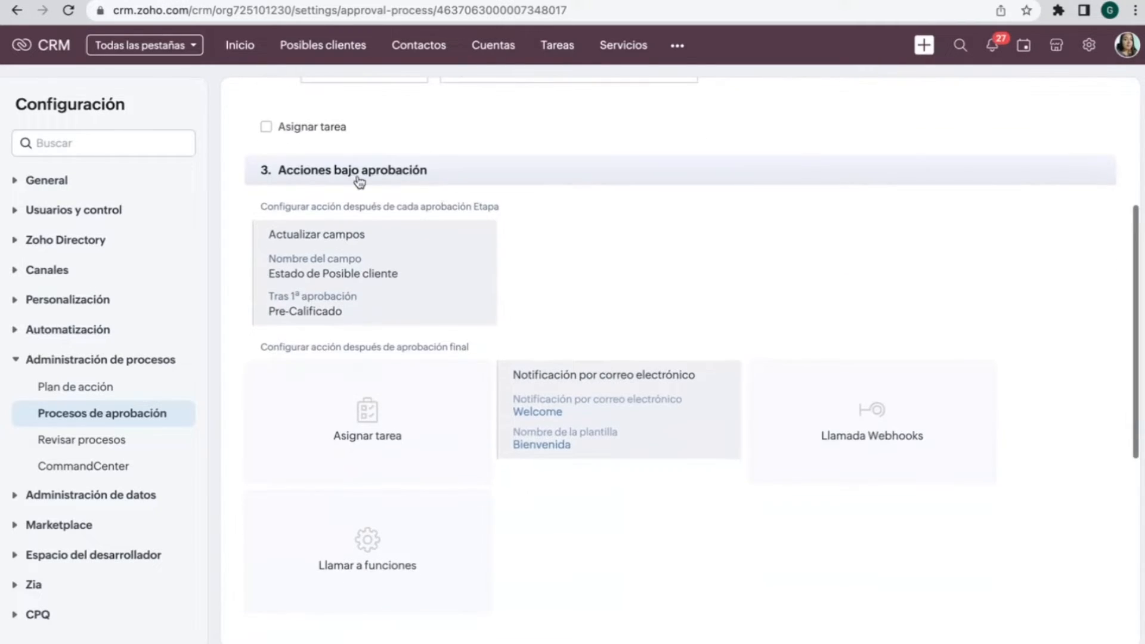
scroll(358, 319, down, 1)
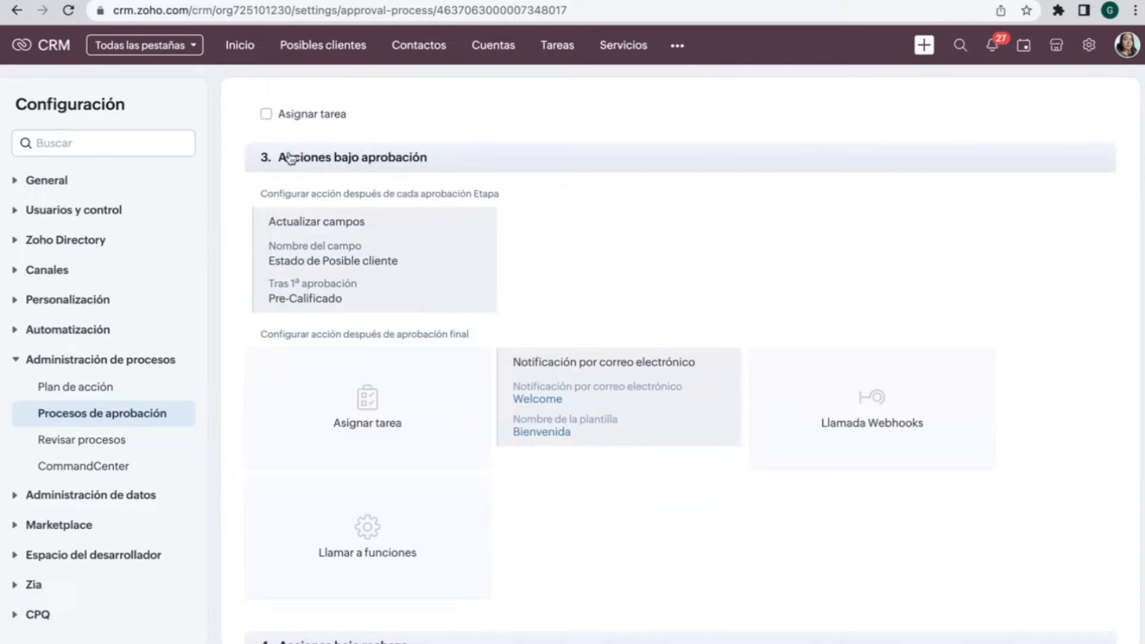
scroll(377, 403, down, 6)
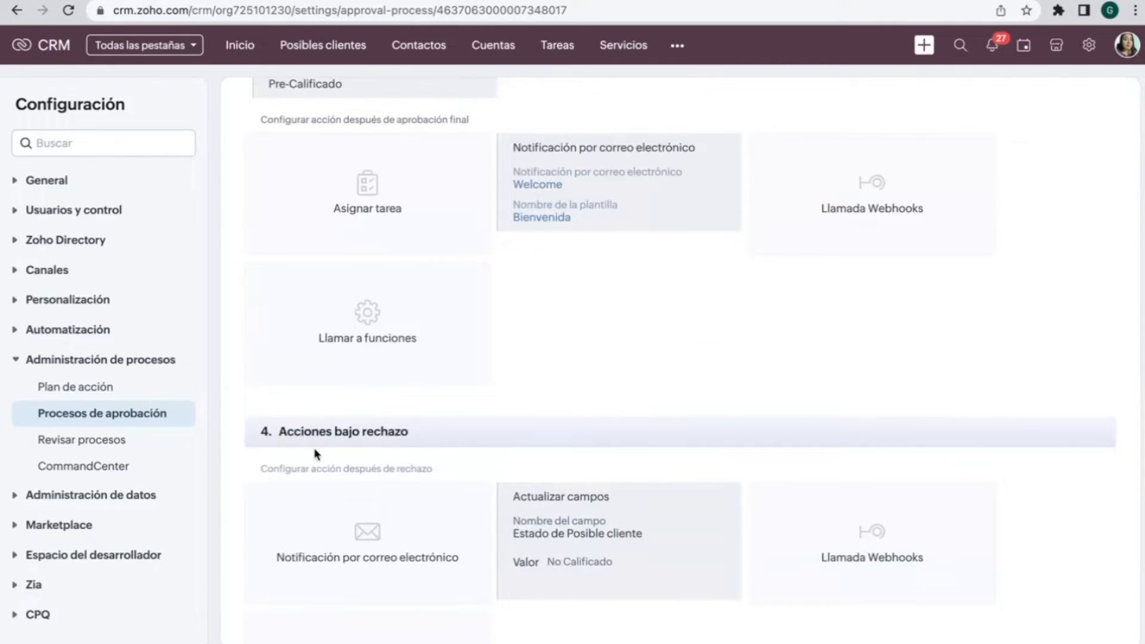
scroll(323, 456, up, 10)
scroll(326, 444, down, 2)
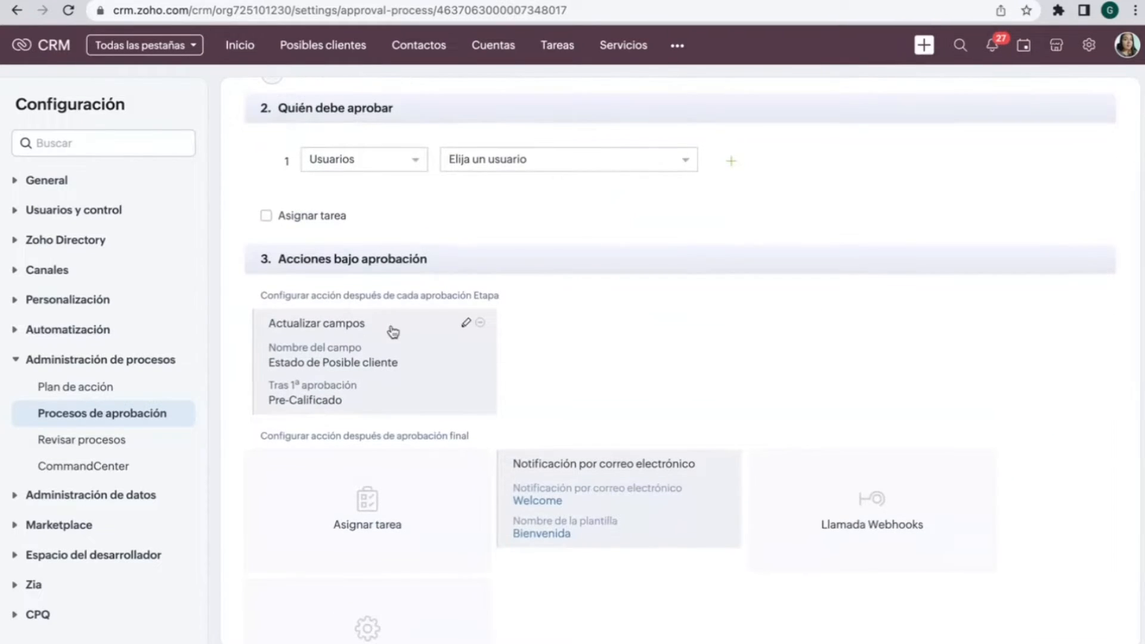
scroll(394, 331, down, 2)
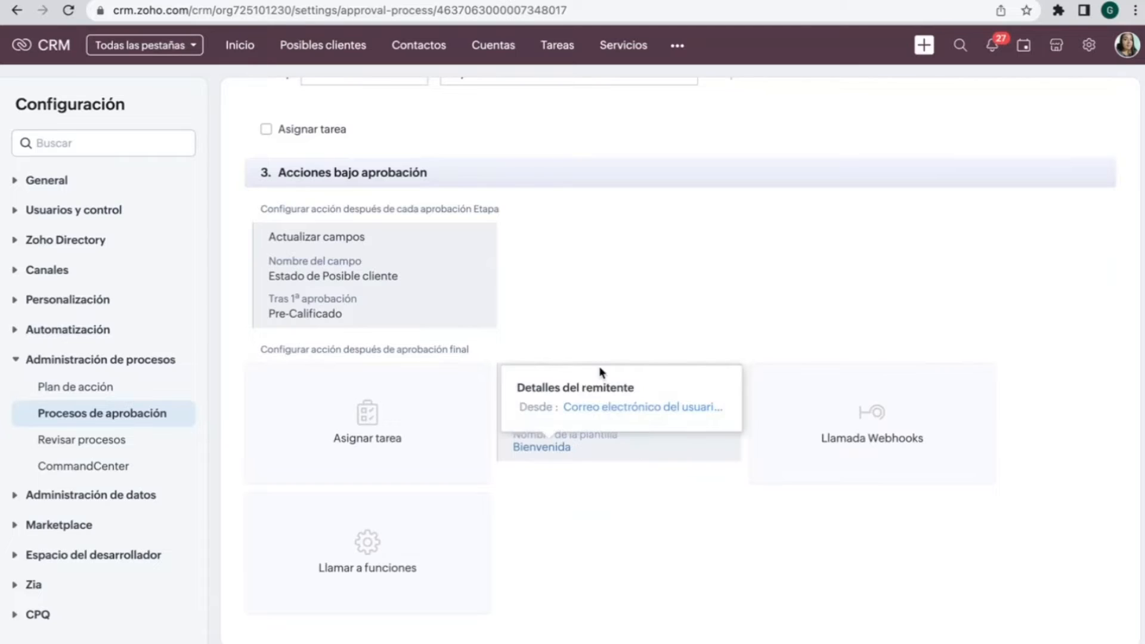
scroll(767, 503, down, 1)
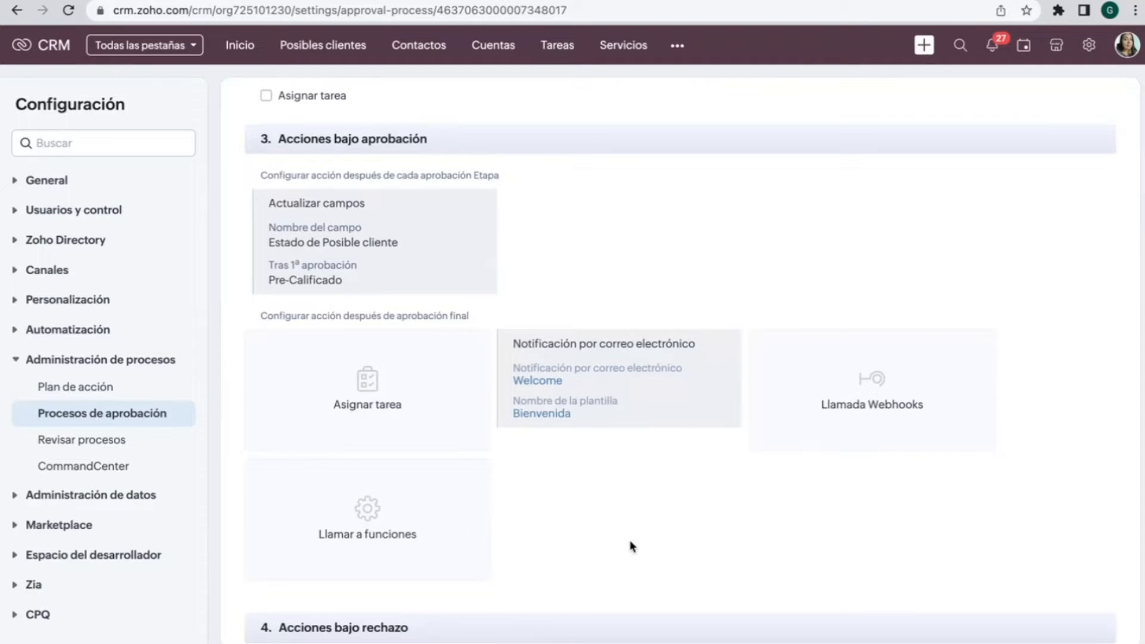
Step: Examine the Acciones bajo rechazo section and its Estado de Posible cliente field update, comparing it with the approval actions
scroll(632, 546, down, 5)
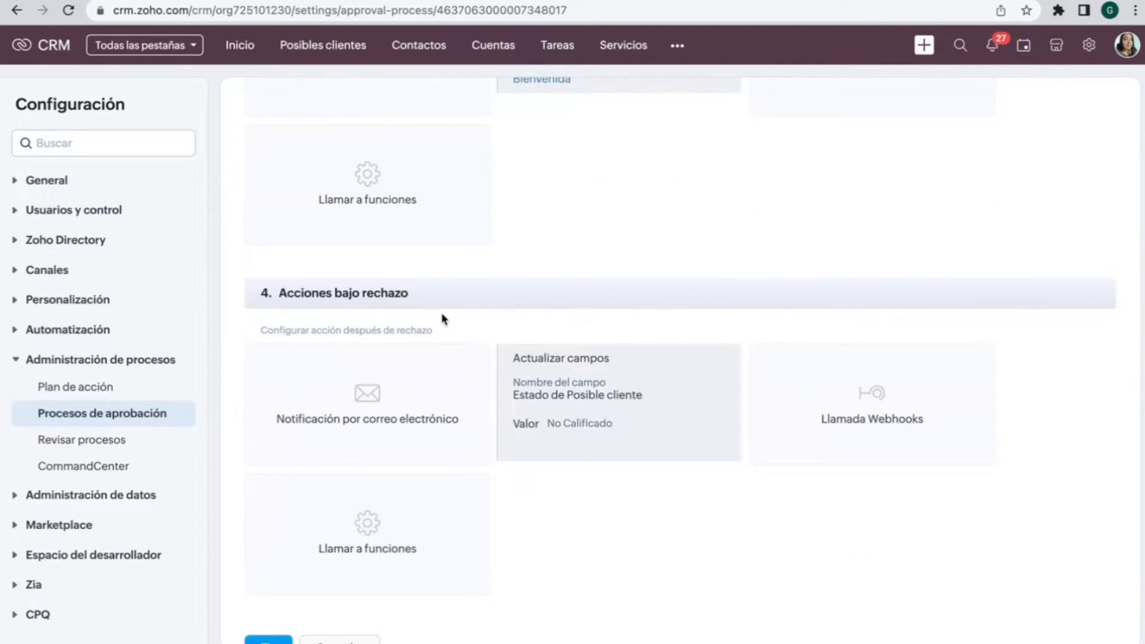
scroll(442, 315, down, 1)
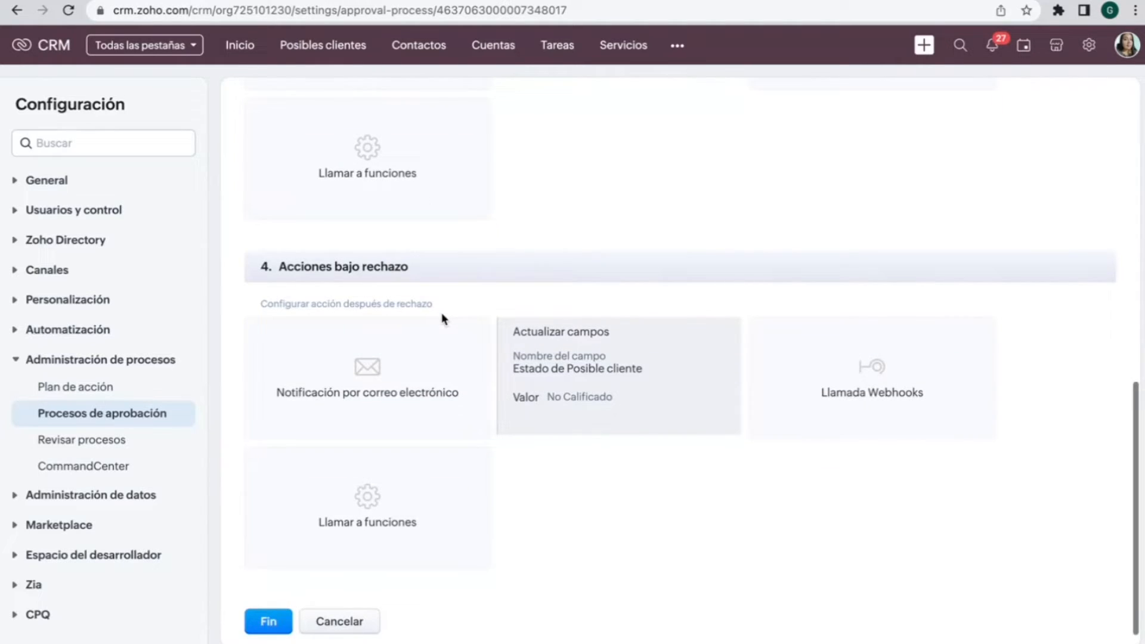
scroll(442, 316, up, 3)
scroll(720, 288, down, 3)
mouse_move(591, 411)
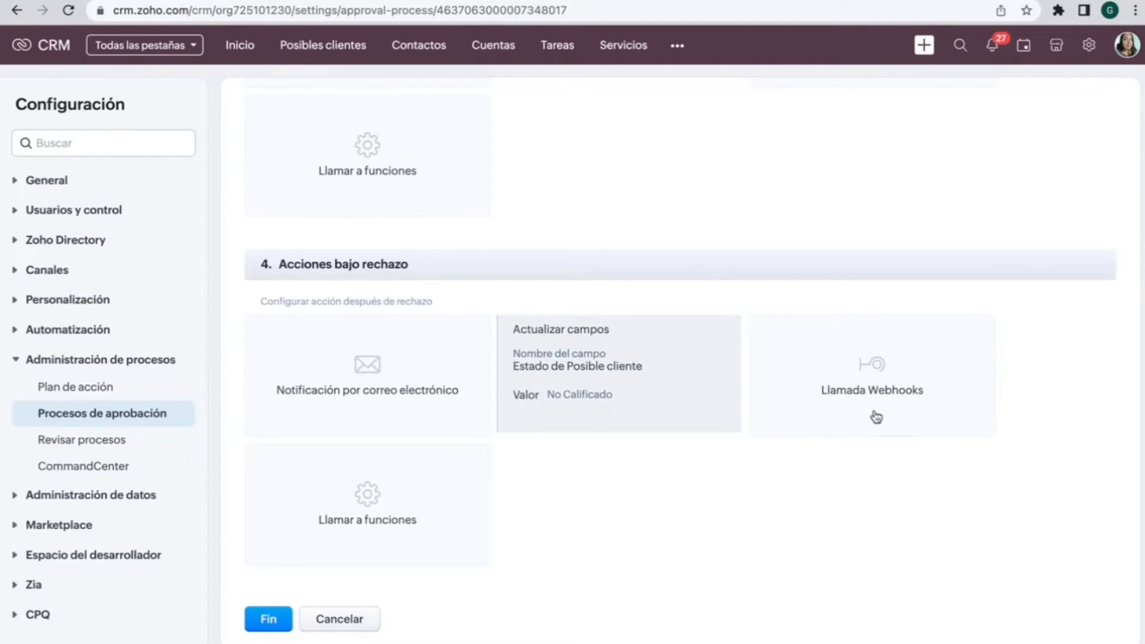
scroll(531, 482, up, 5)
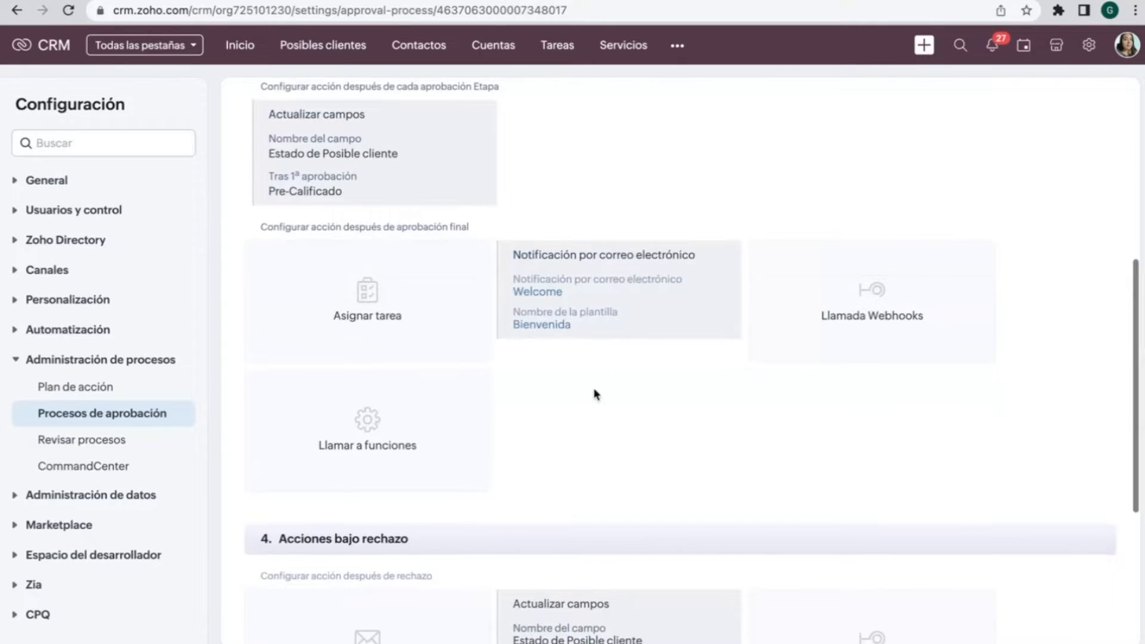
scroll(592, 389, down, 1)
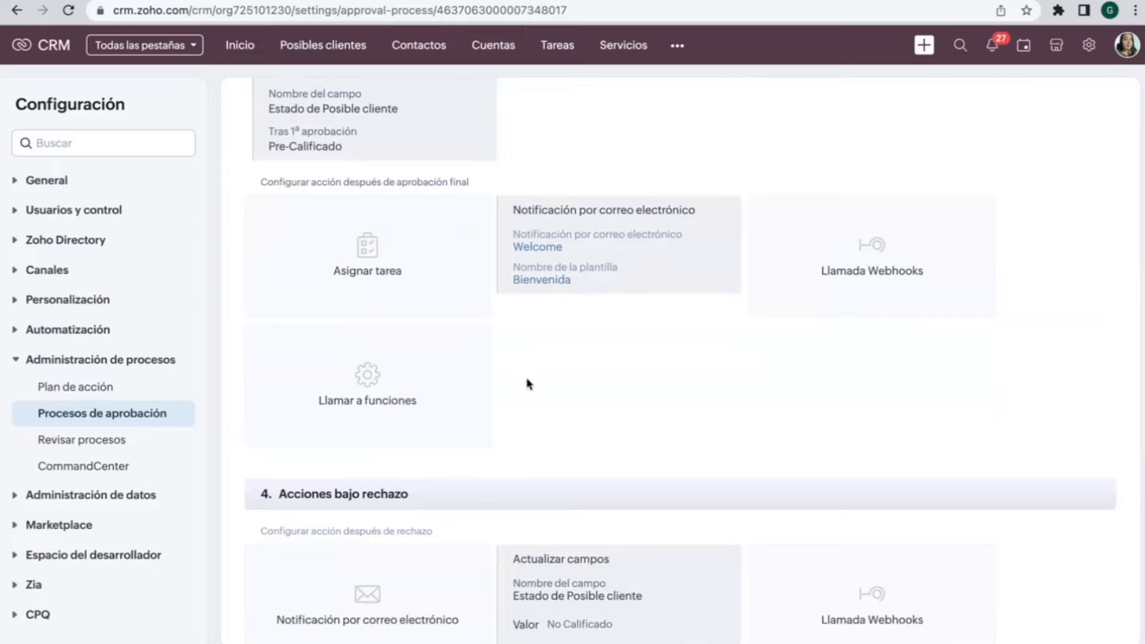
Step: Try to finish editing the approval rule, and leave the rule editor without applying the changes
scroll(529, 383, down, 5)
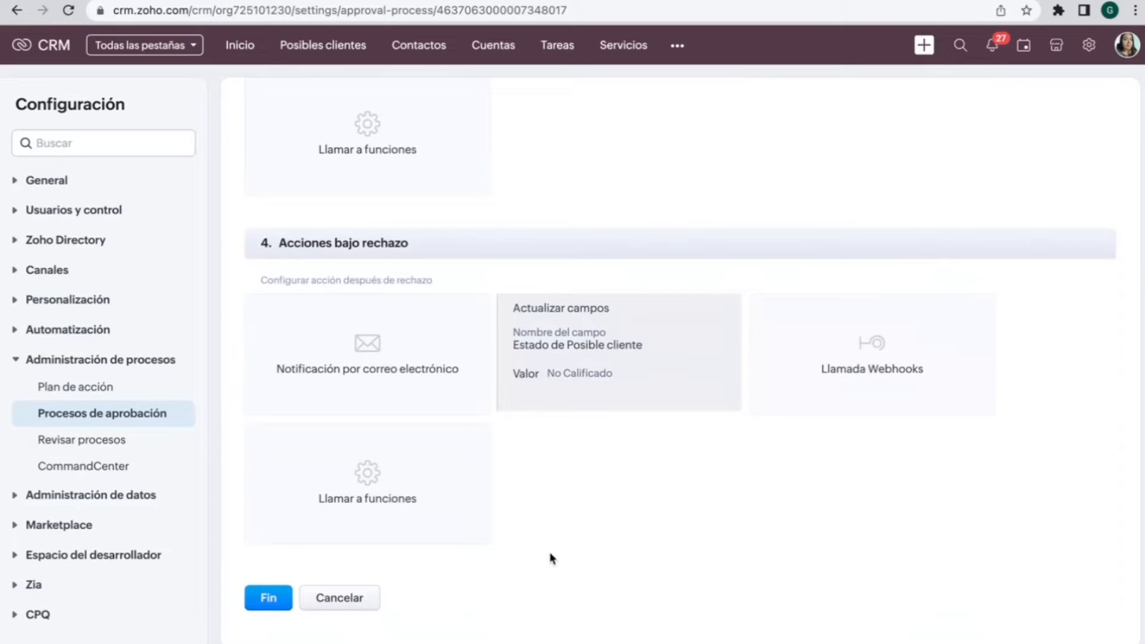
scroll(550, 553, up, 2)
scroll(550, 553, down, 2)
click(250, 604)
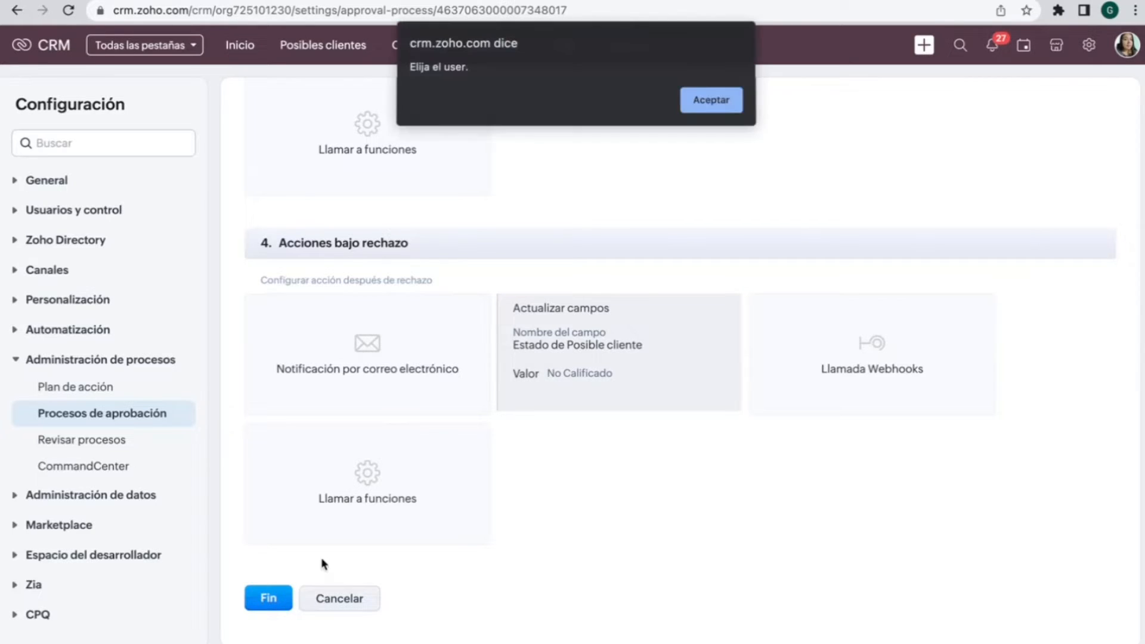
click(691, 110)
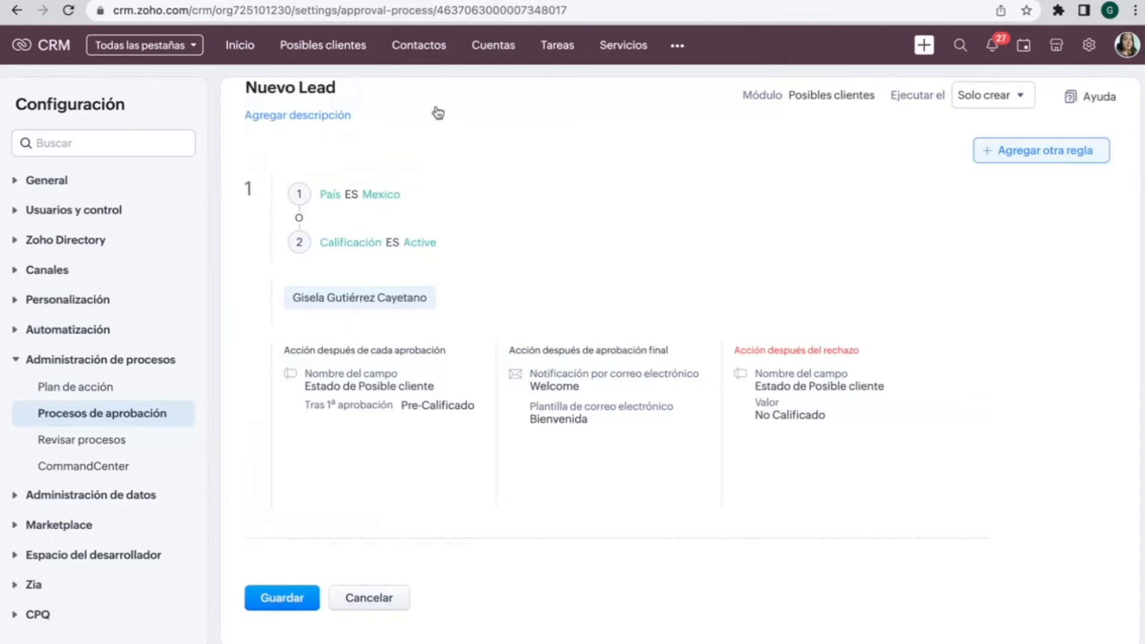
Step: Open the locked Blancos del centro lead in Posibles clientes and approve its pending approval request without a comment
click(336, 54)
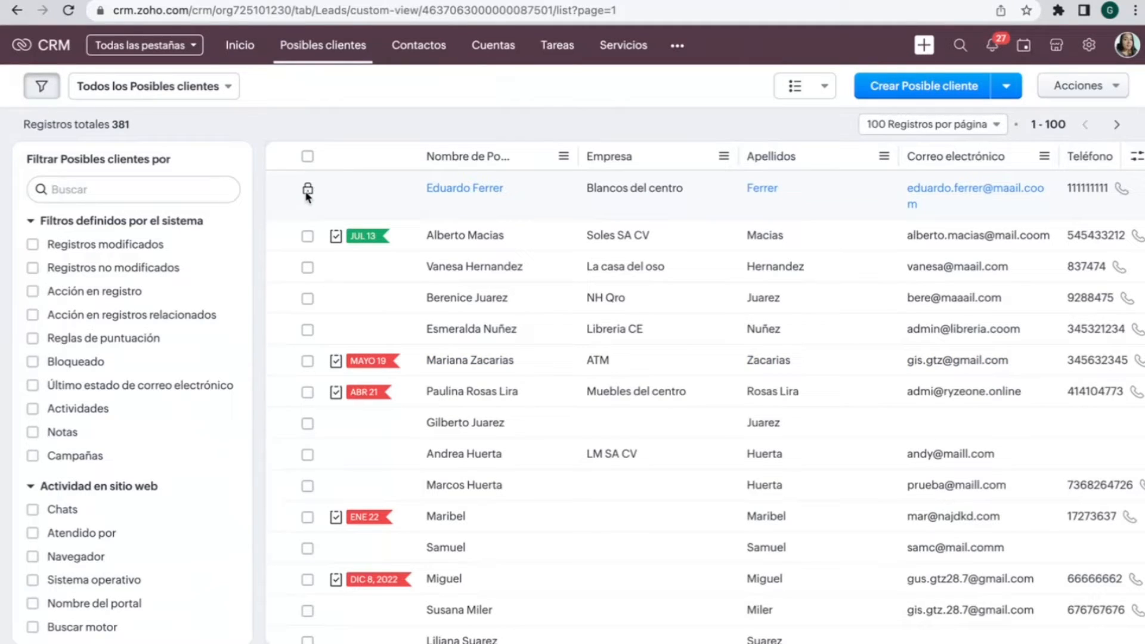
mouse_move(308, 196)
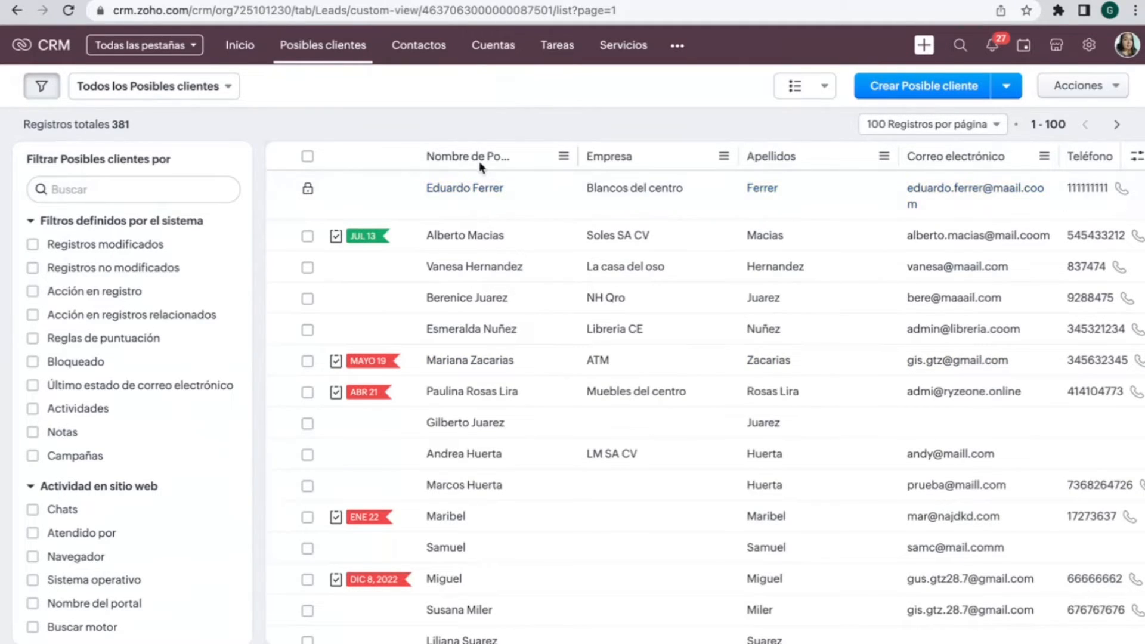
click(459, 188)
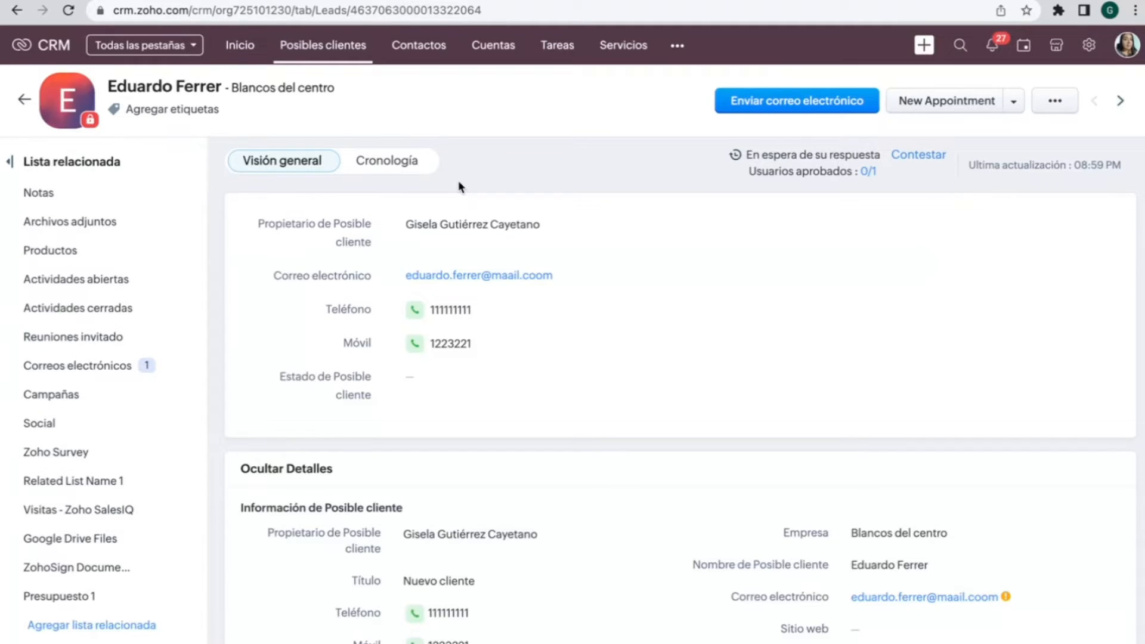
click(907, 156)
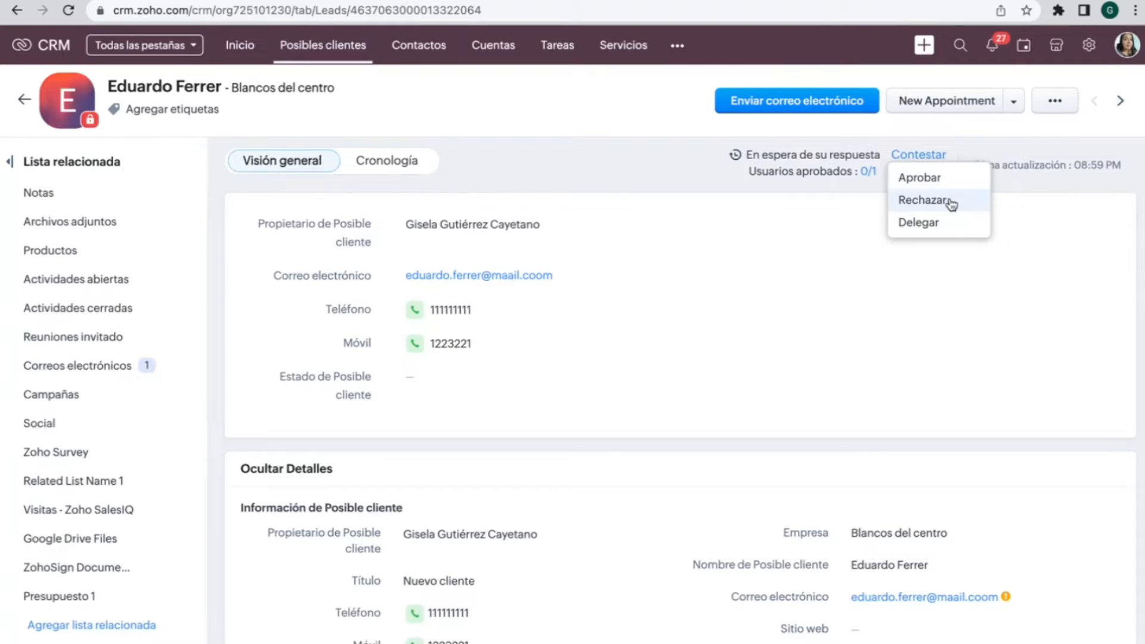
click(920, 182)
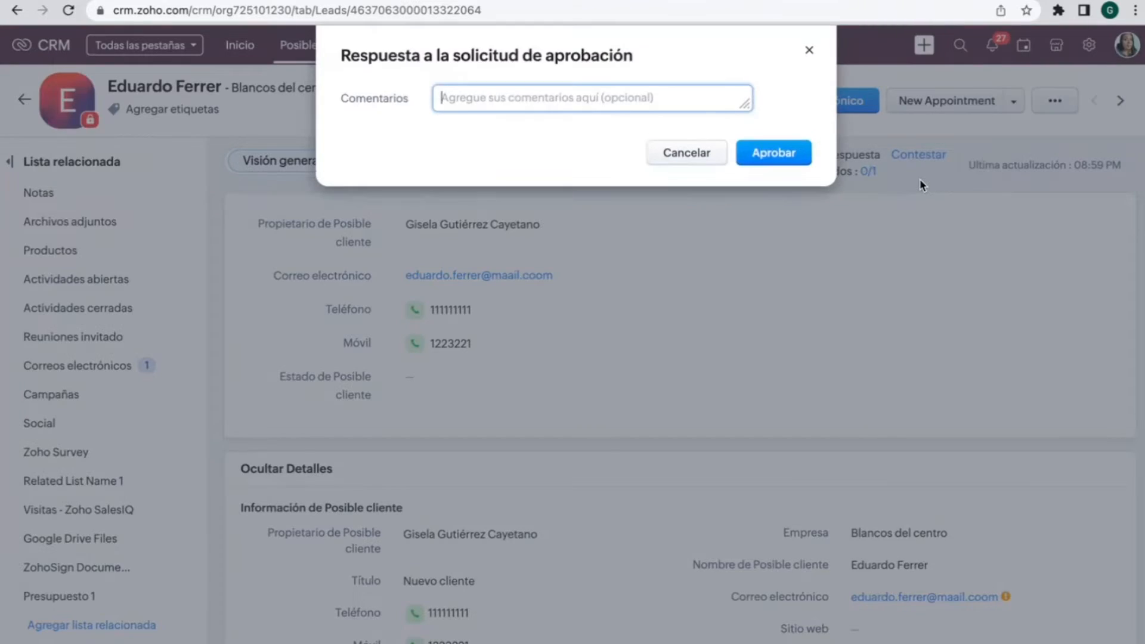
click(491, 91)
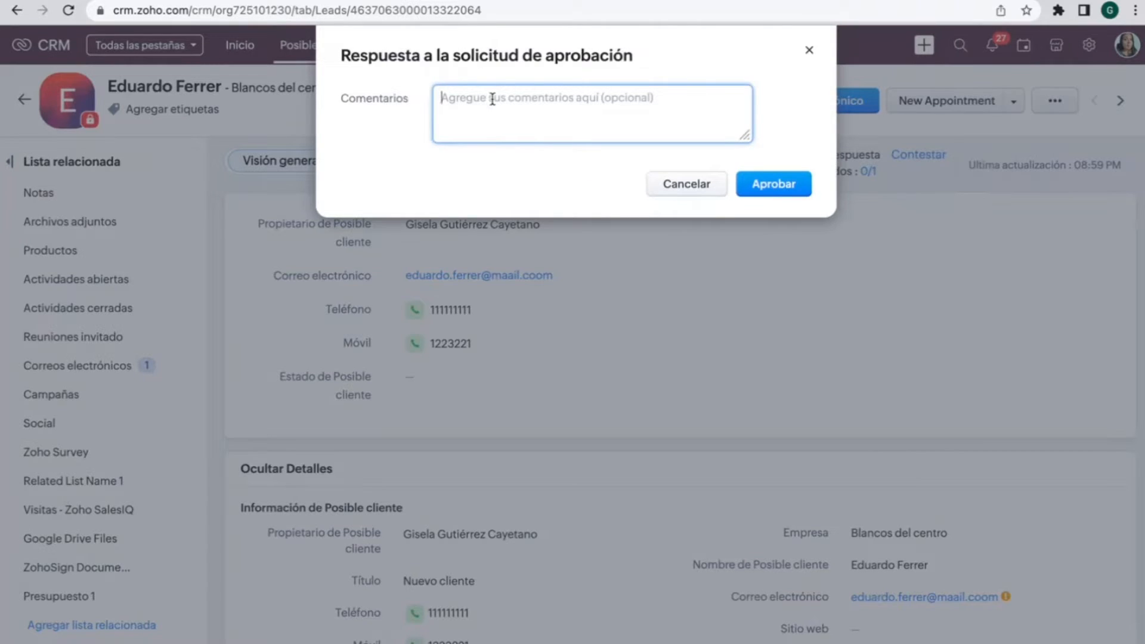
click(796, 183)
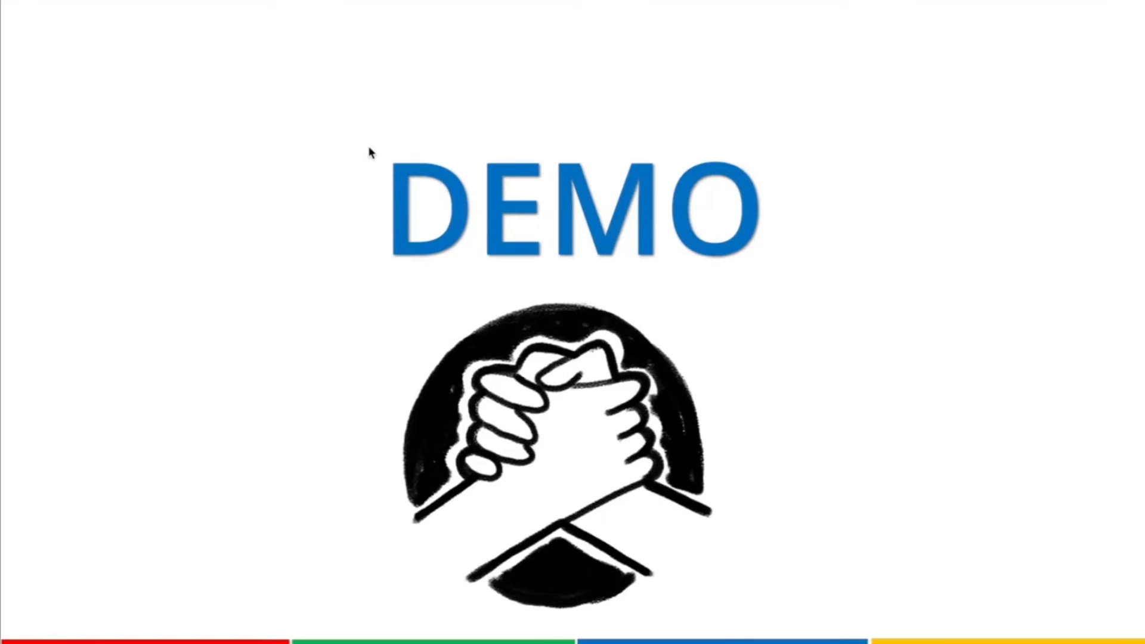
key(Right)
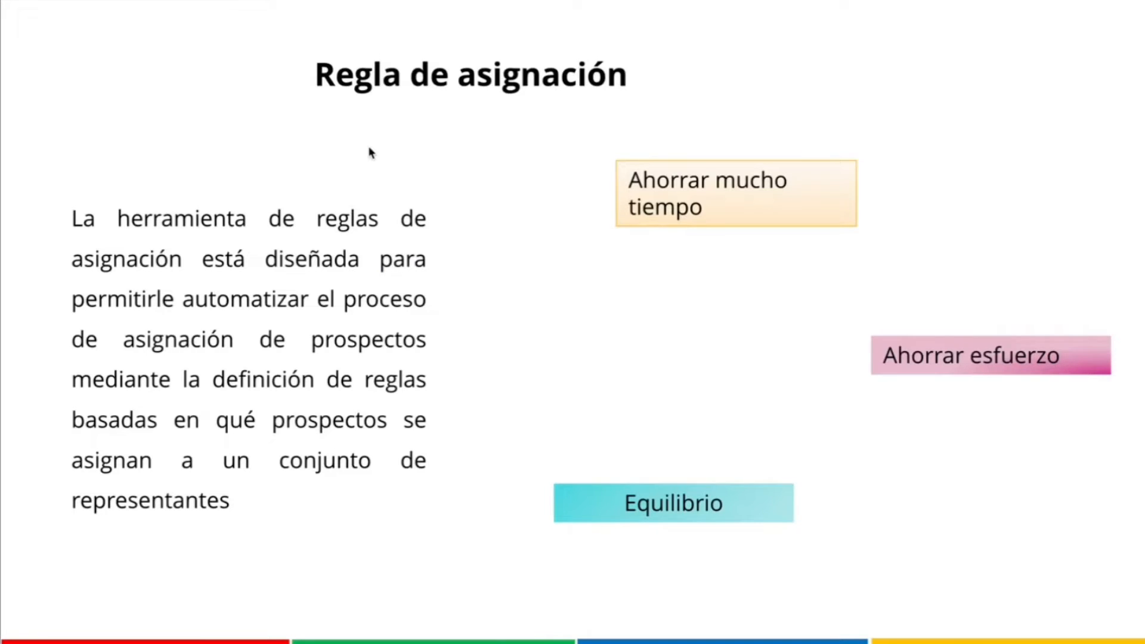
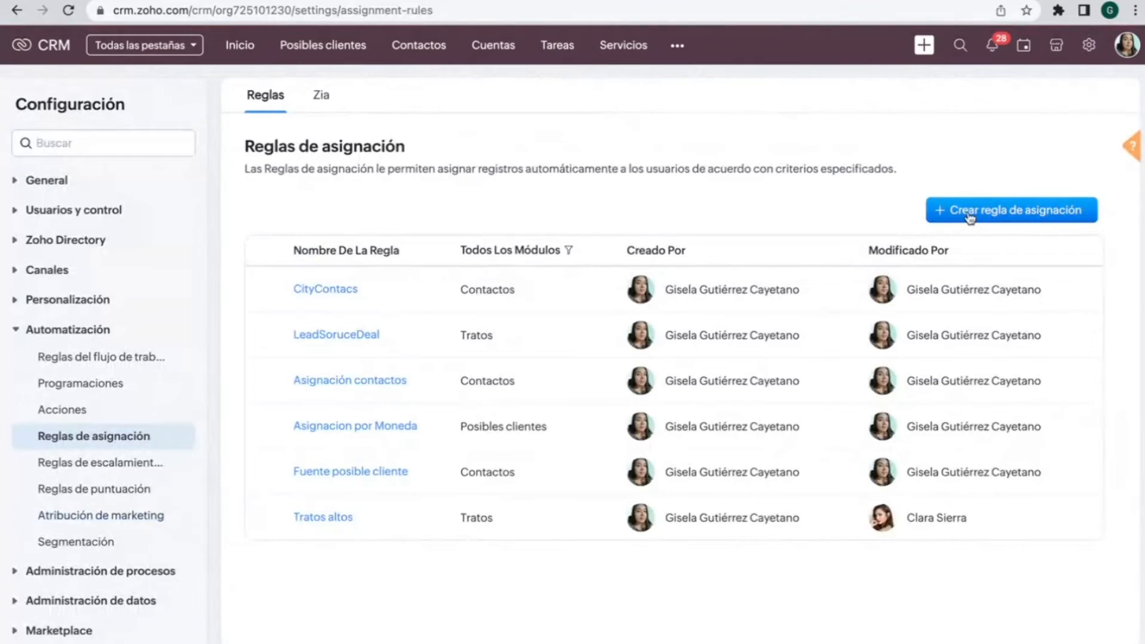
Step: Open the Crear regla de asignación form, check its module and rule name fields, and cancel it without creating a rule
click(964, 220)
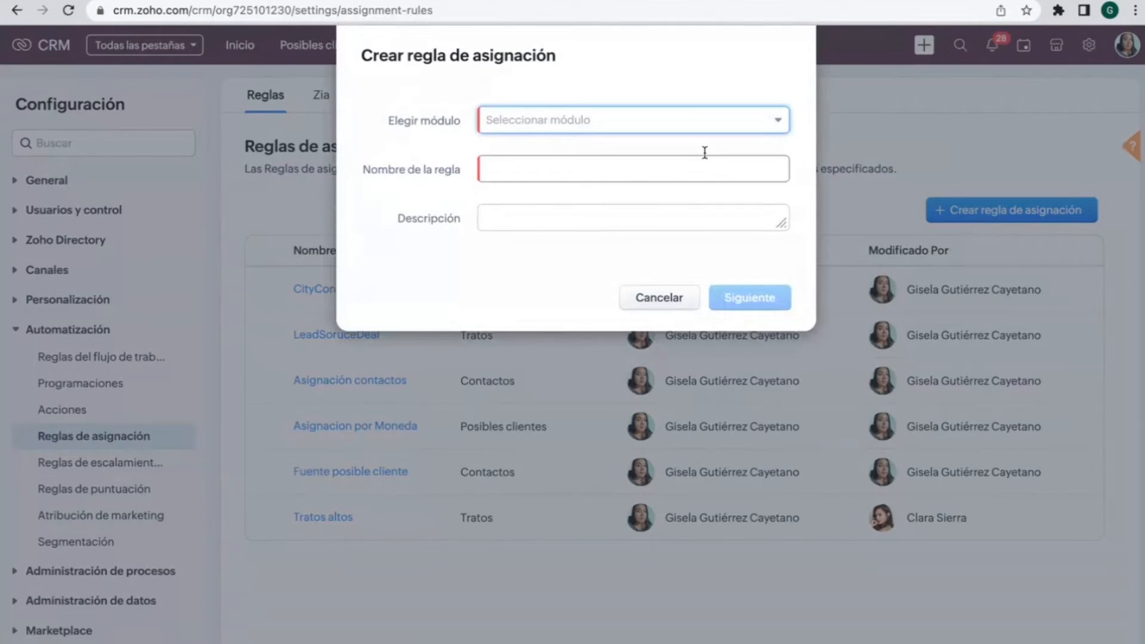
click(589, 125)
click(589, 124)
click(584, 160)
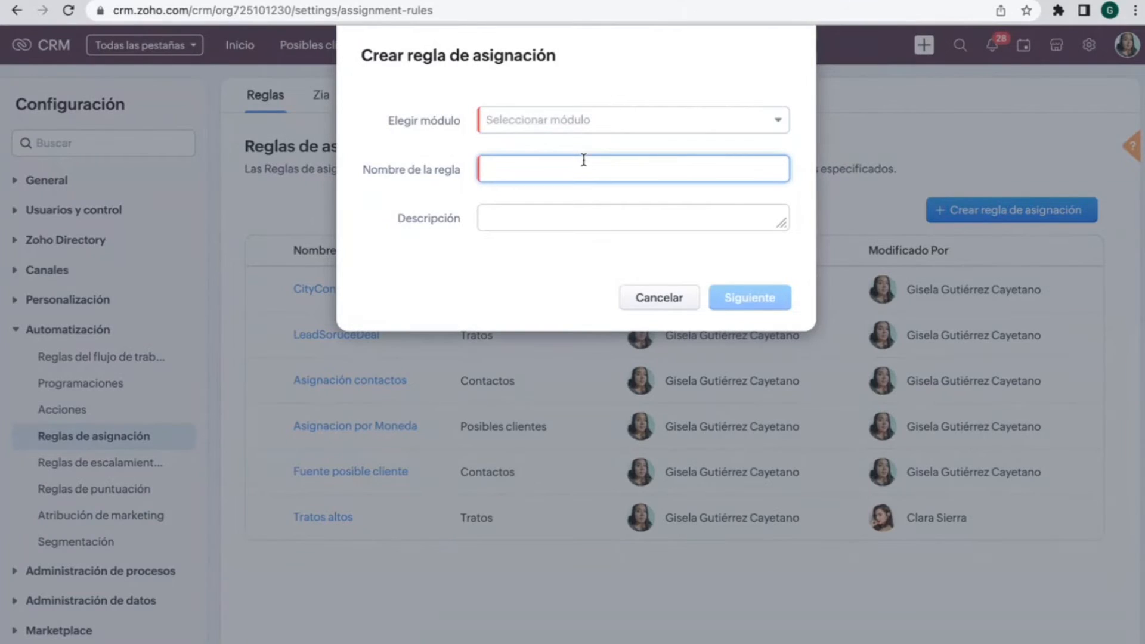
click(678, 302)
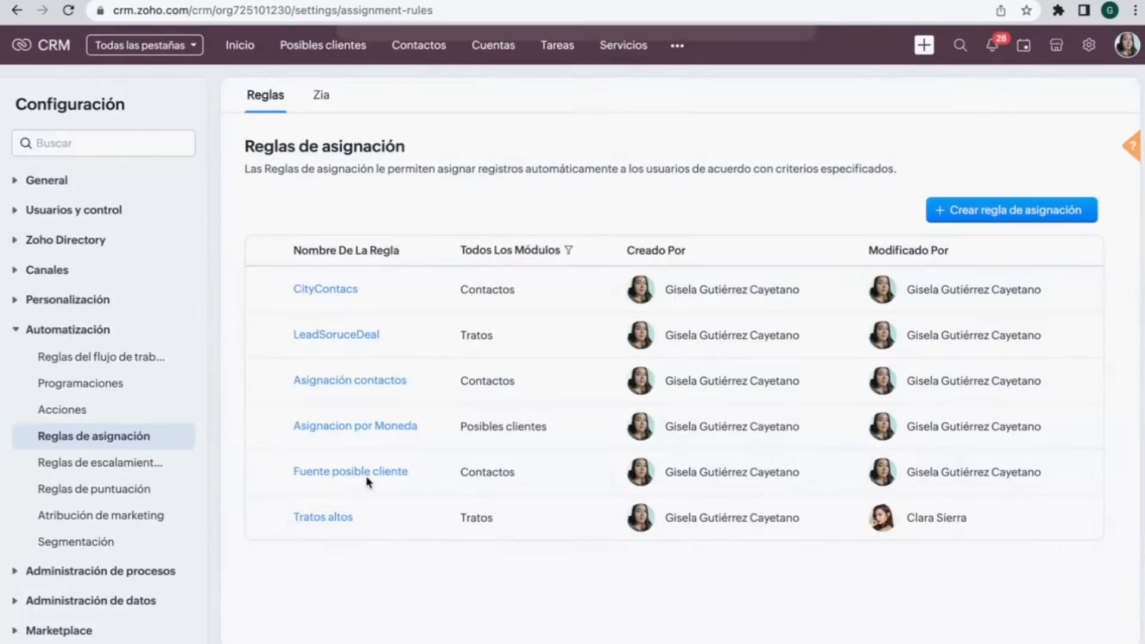
Step: Open the Partner entry of the Fuente posible cliente assignment rule for editing and examine its Aplicar esta regla a options
click(359, 474)
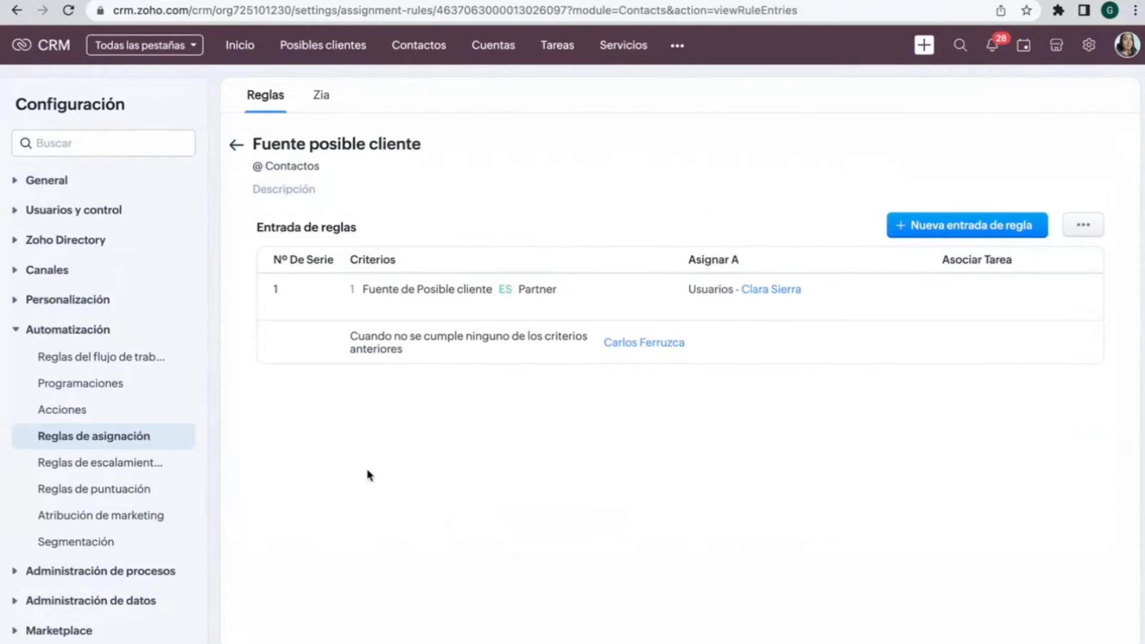
click(599, 301)
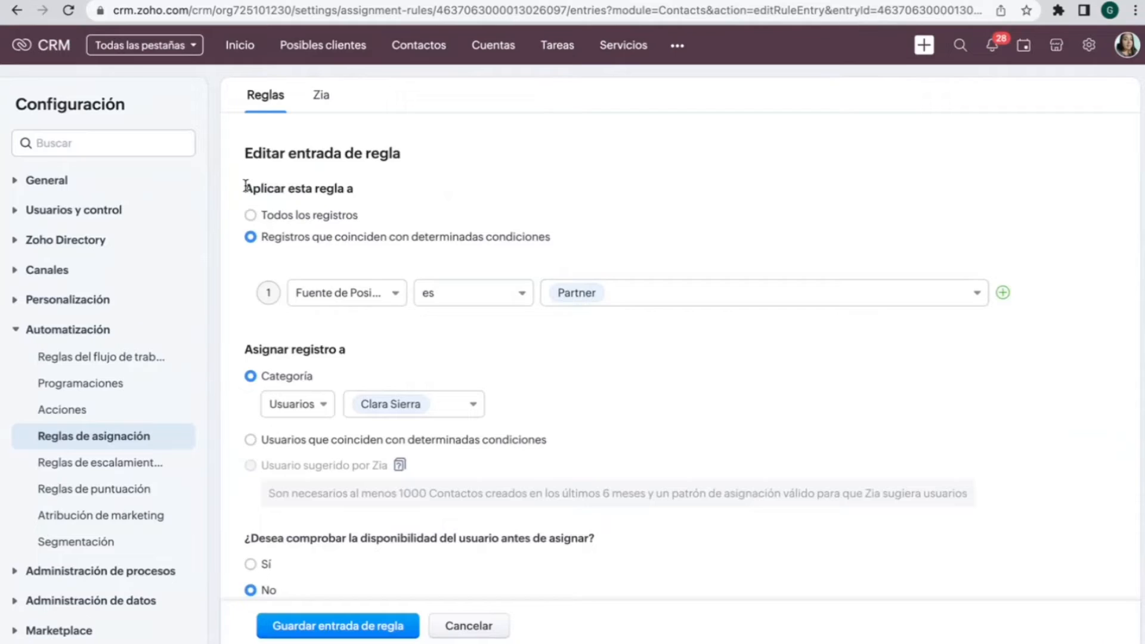
drag(245, 187, 360, 188)
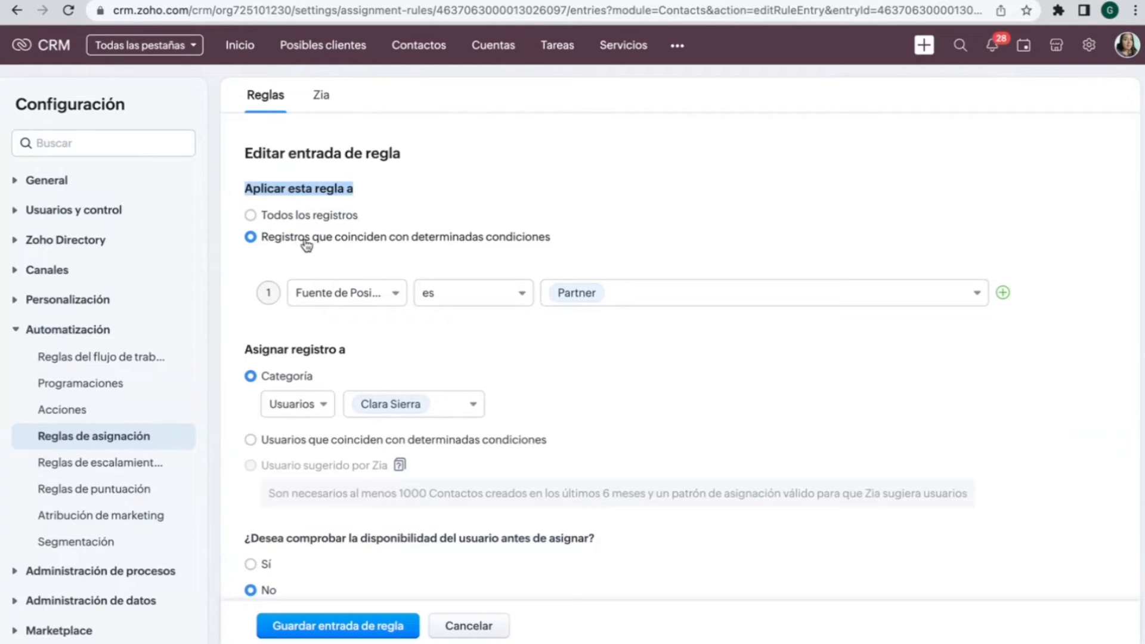
Step: Add a second condition row to the Partner rule entry and browse its available fields without choosing one
scroll(331, 273, down, 1)
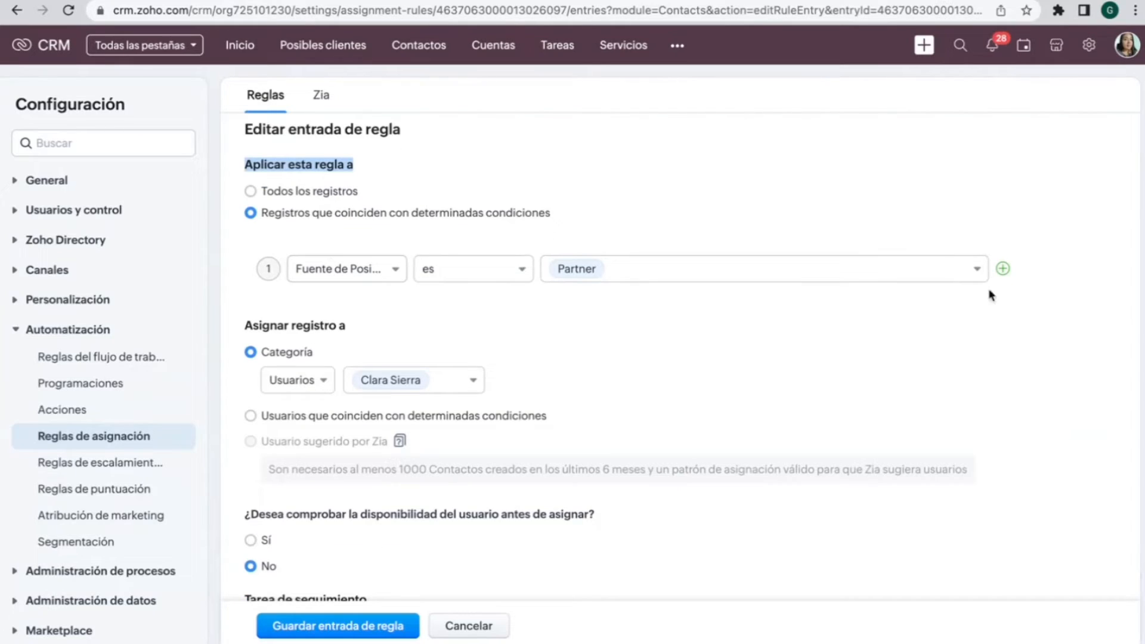
click(1002, 269)
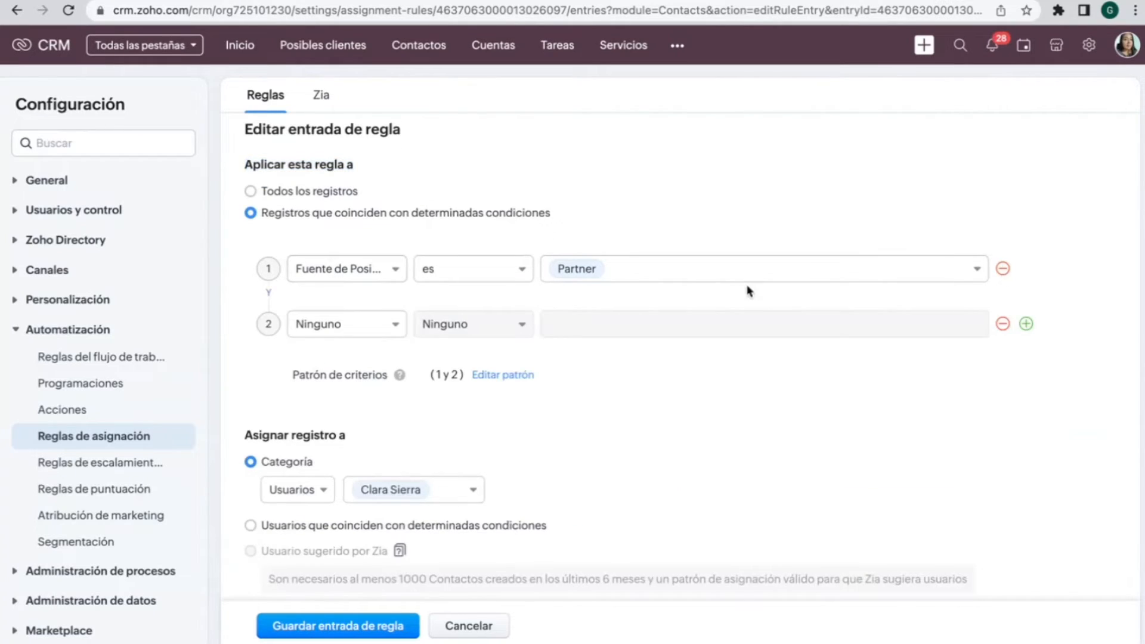
click(364, 336)
scroll(365, 435, down, 1)
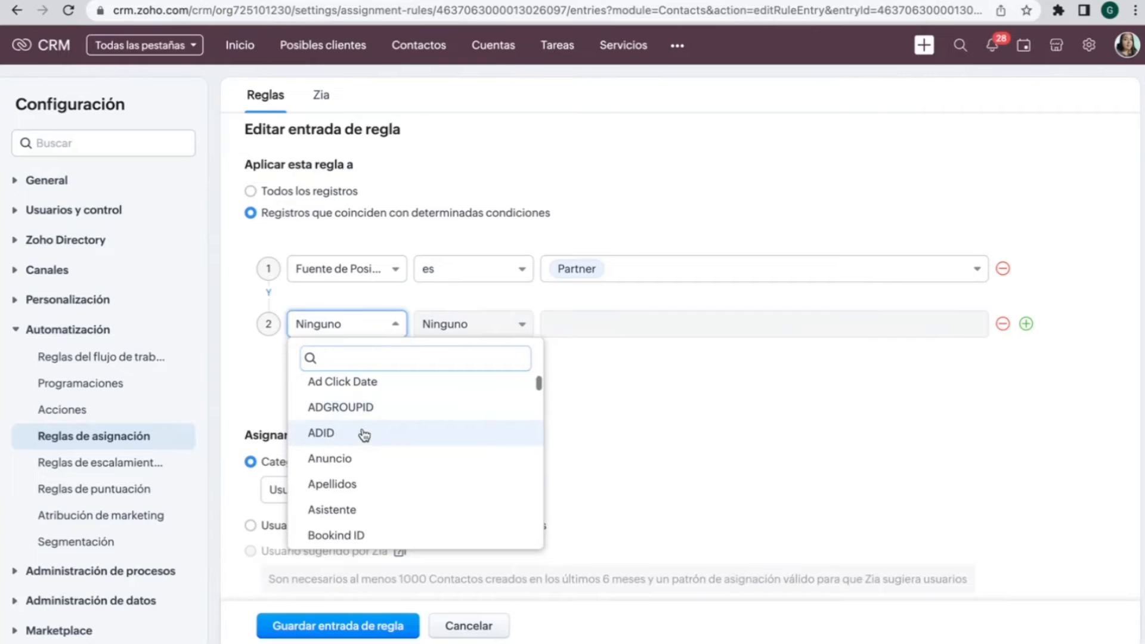
scroll(364, 433, down, 6)
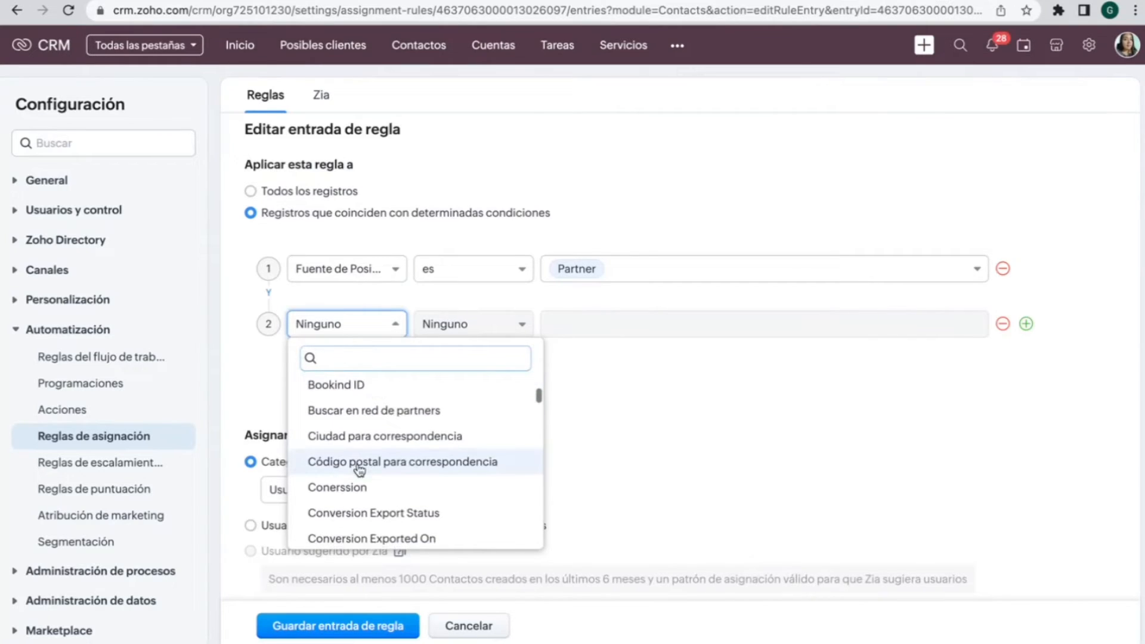
scroll(360, 470, down, 9)
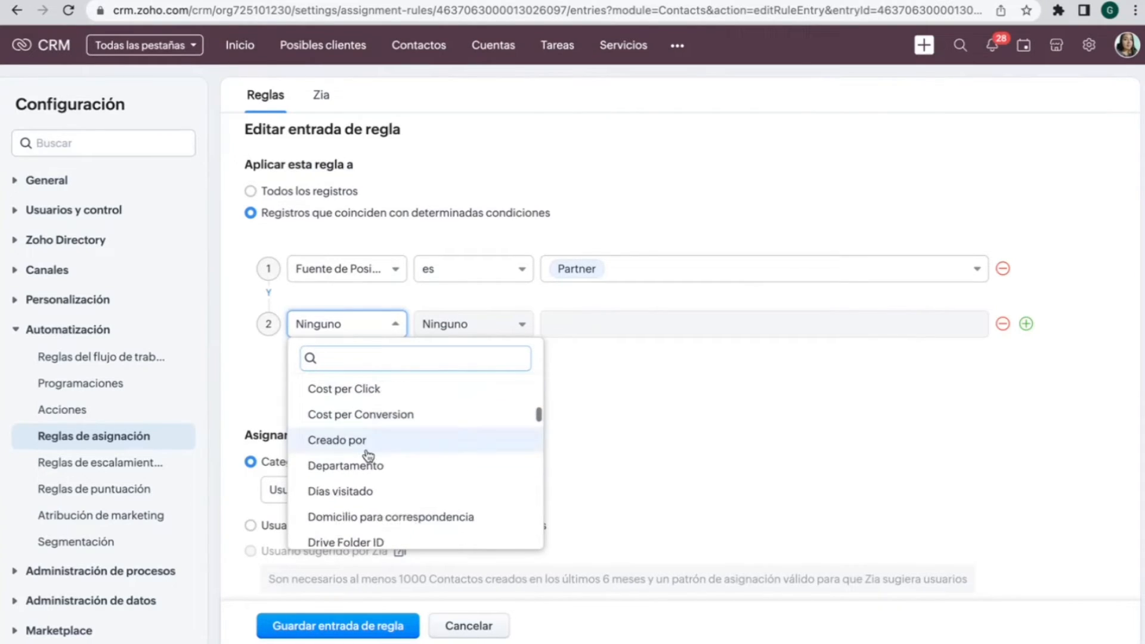
scroll(364, 472, down, 2)
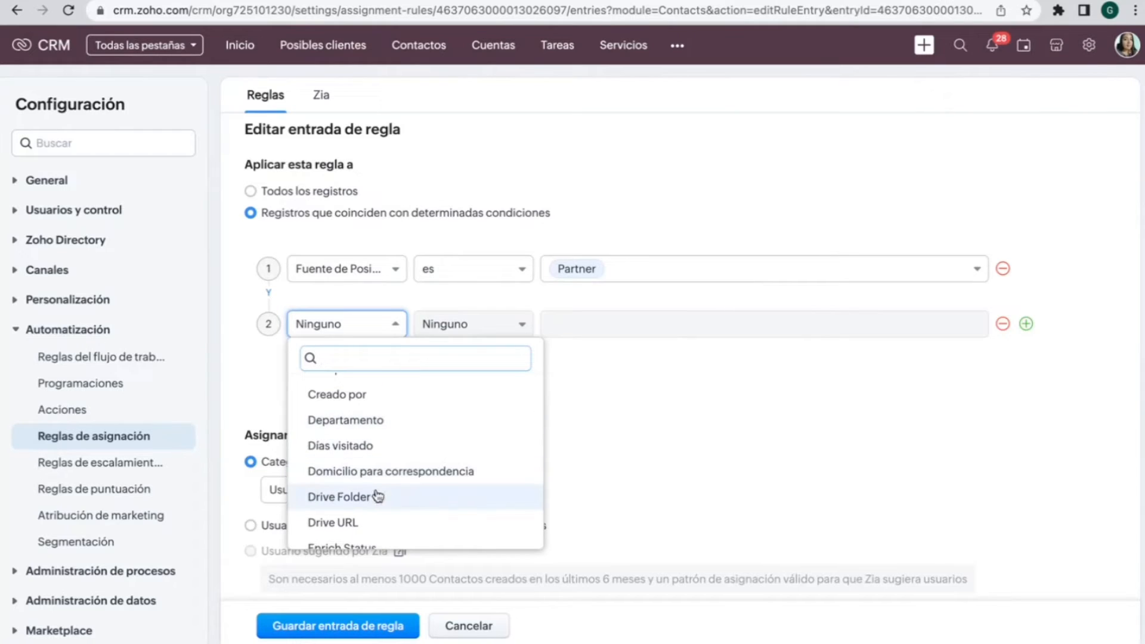
scroll(377, 496, down, 2)
click(479, 298)
Step: Examine the Asignar registro a section, checking the Categoría types and the list of selectable users while keeping Usuarios and the same assignee
scroll(480, 316, down, 1)
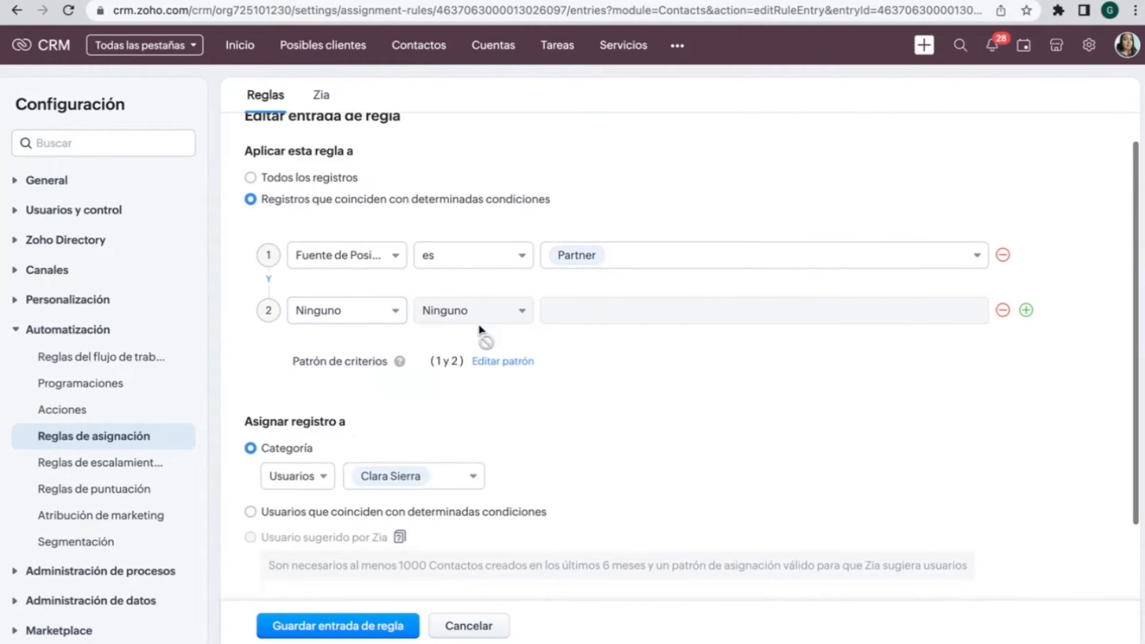
scroll(479, 328, down, 1)
scroll(322, 273, up, 1)
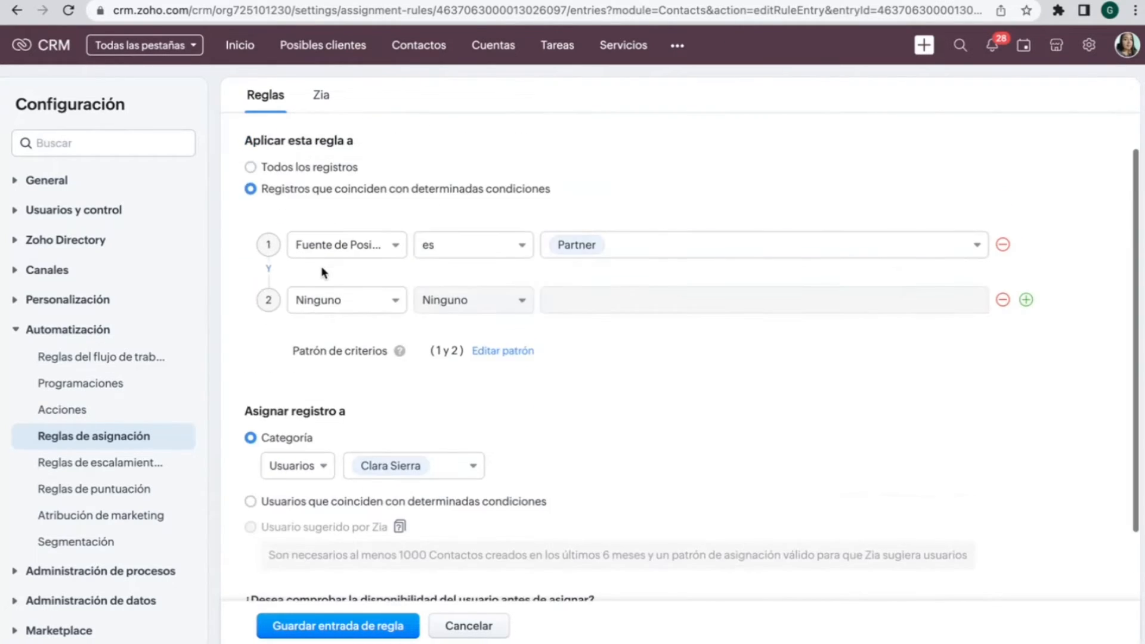
scroll(322, 273, down, 1)
scroll(322, 273, up, 1)
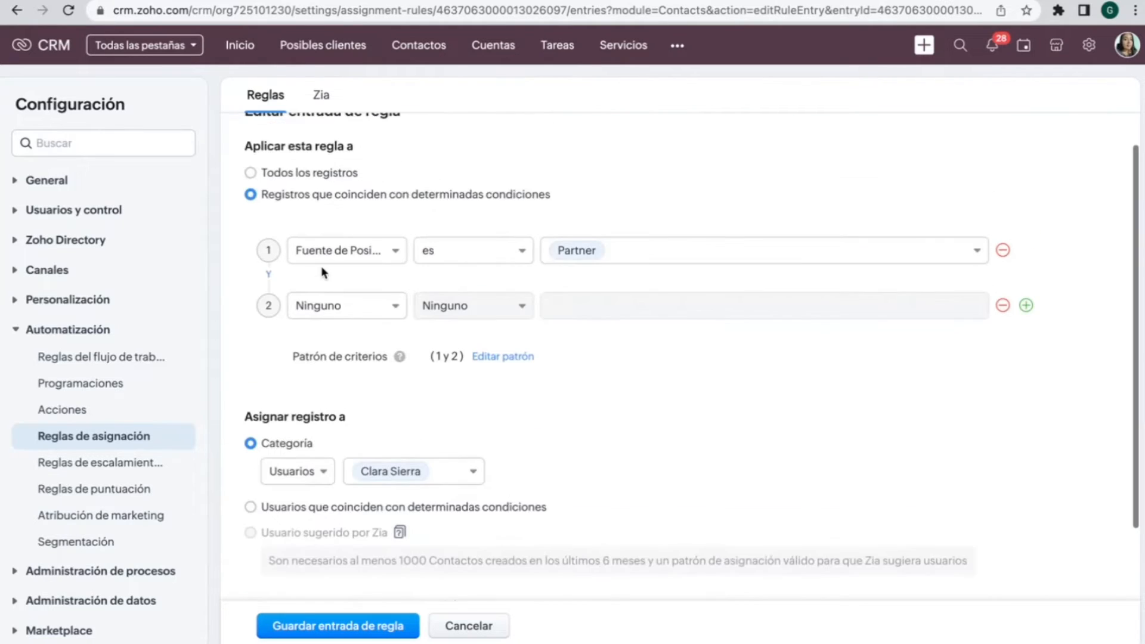
scroll(322, 272, down, 2)
scroll(322, 273, down, 1)
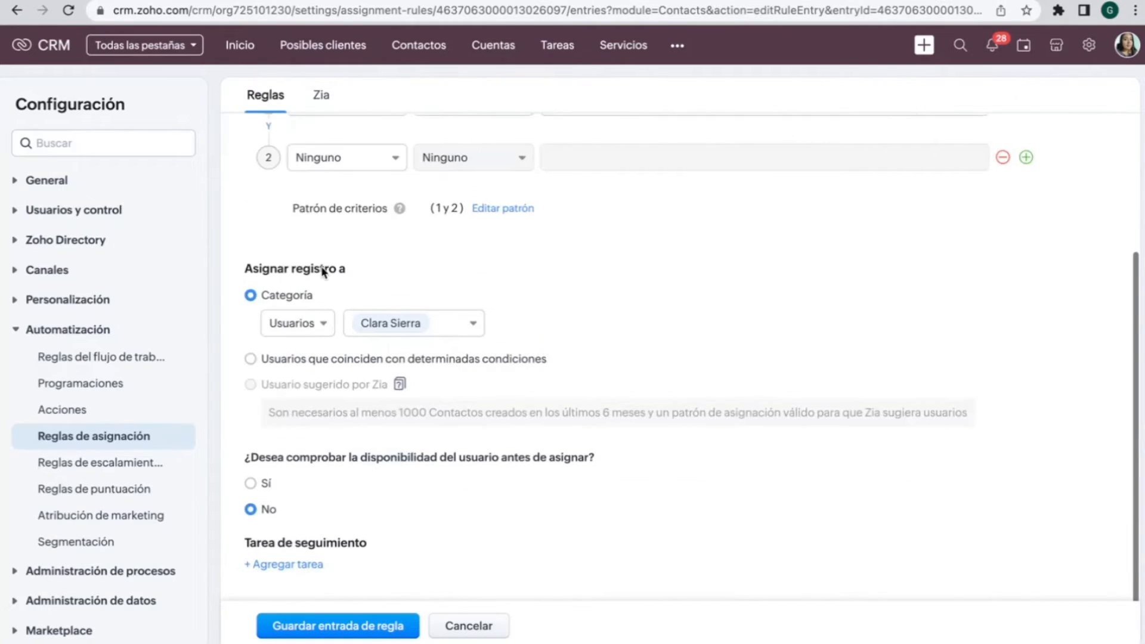
scroll(272, 268, down, 1)
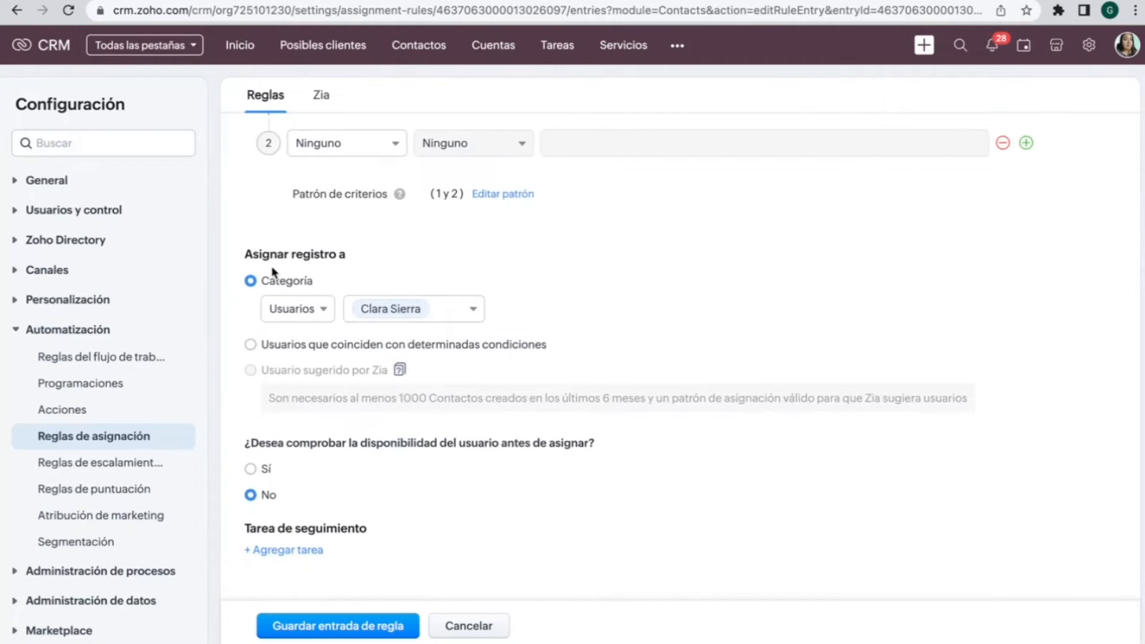
click(315, 310)
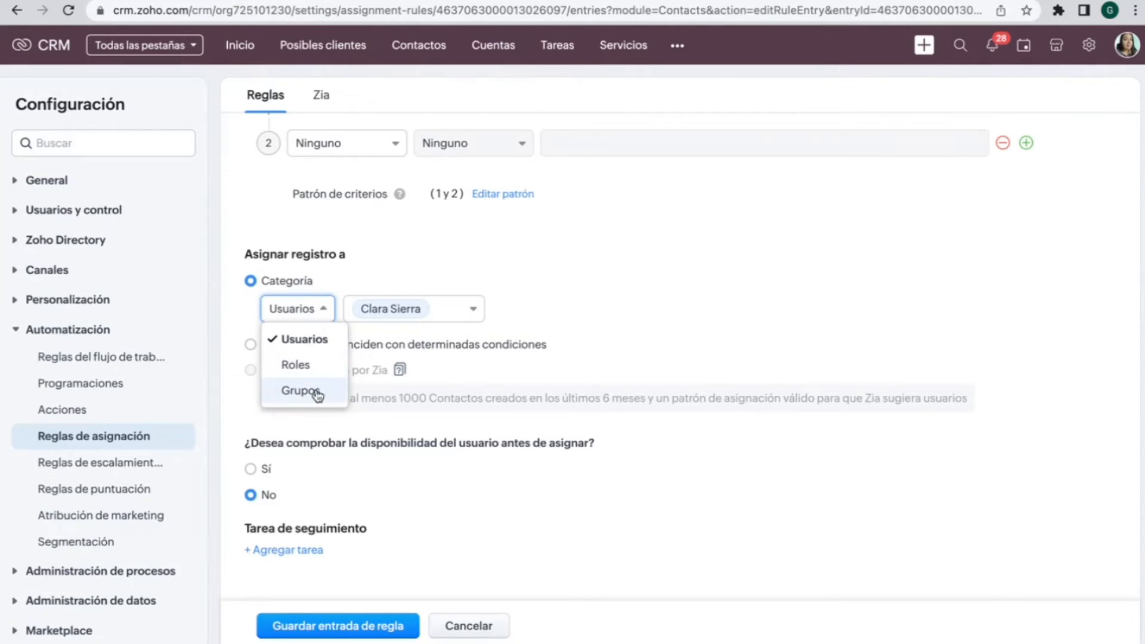
click(304, 338)
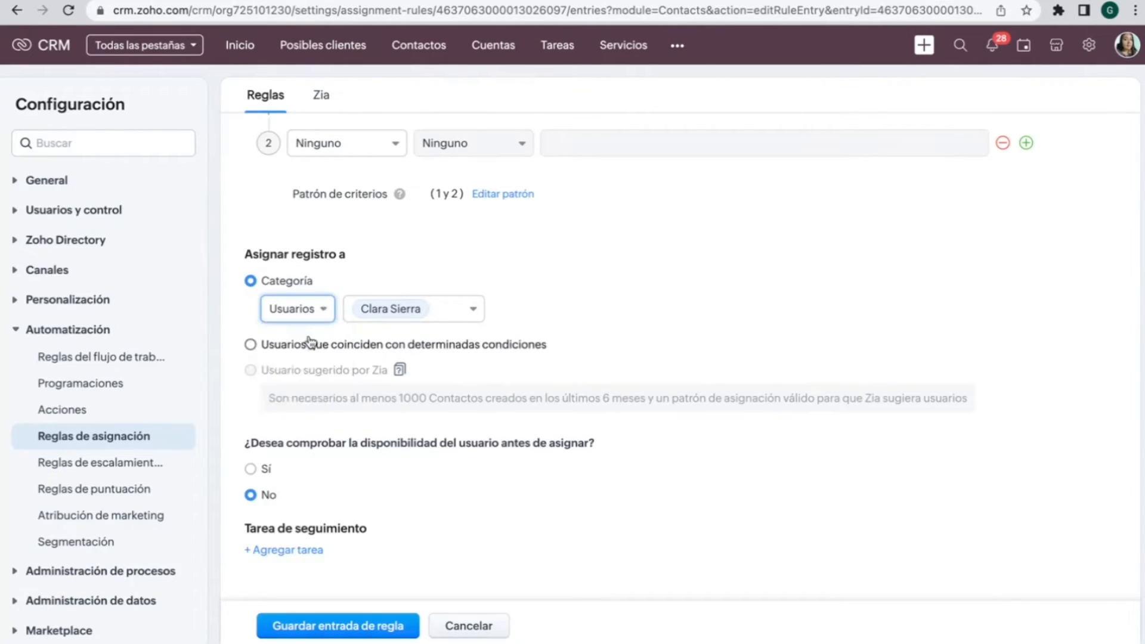
click(472, 309)
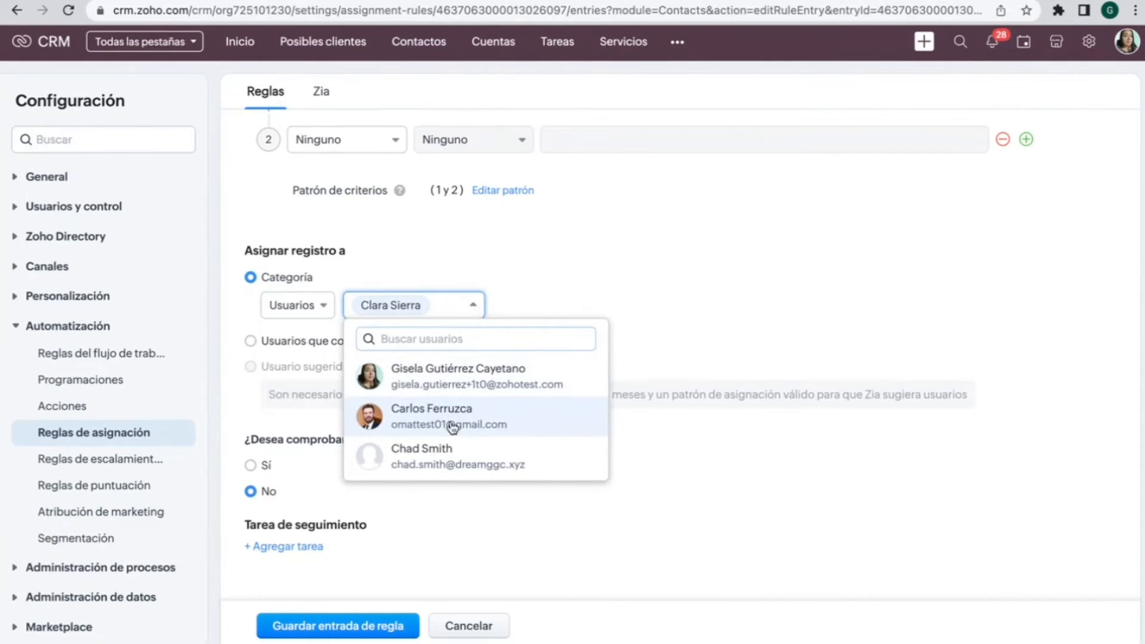
click(538, 322)
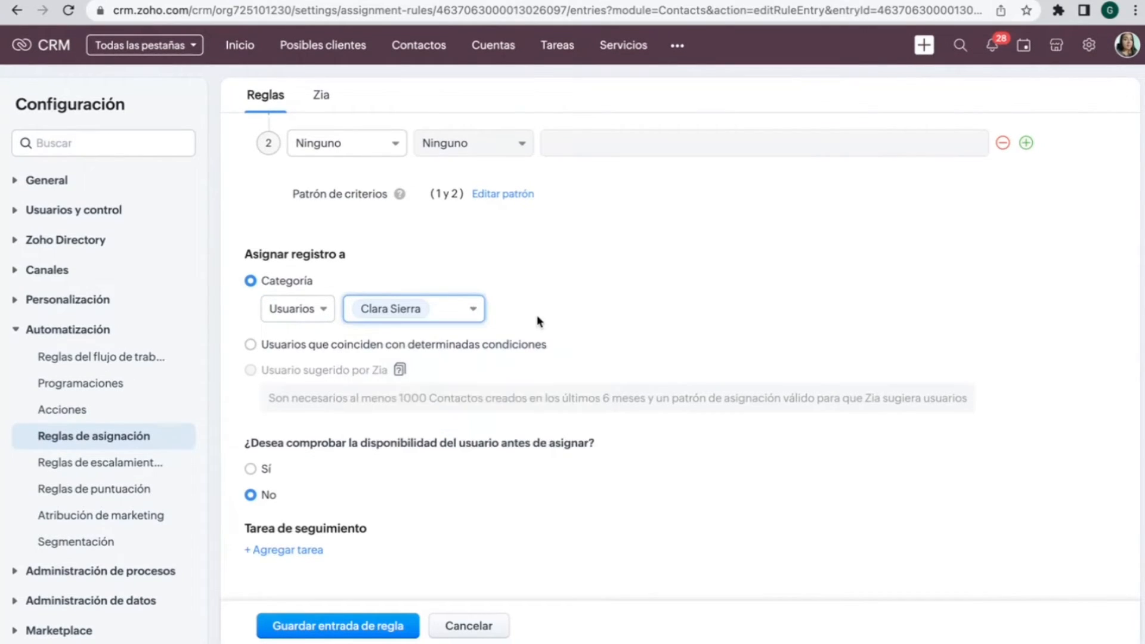
Step: Switch the assignment category to Roles and then to Grupos, checking the selection list of each without picking an entry
click(321, 310)
click(315, 363)
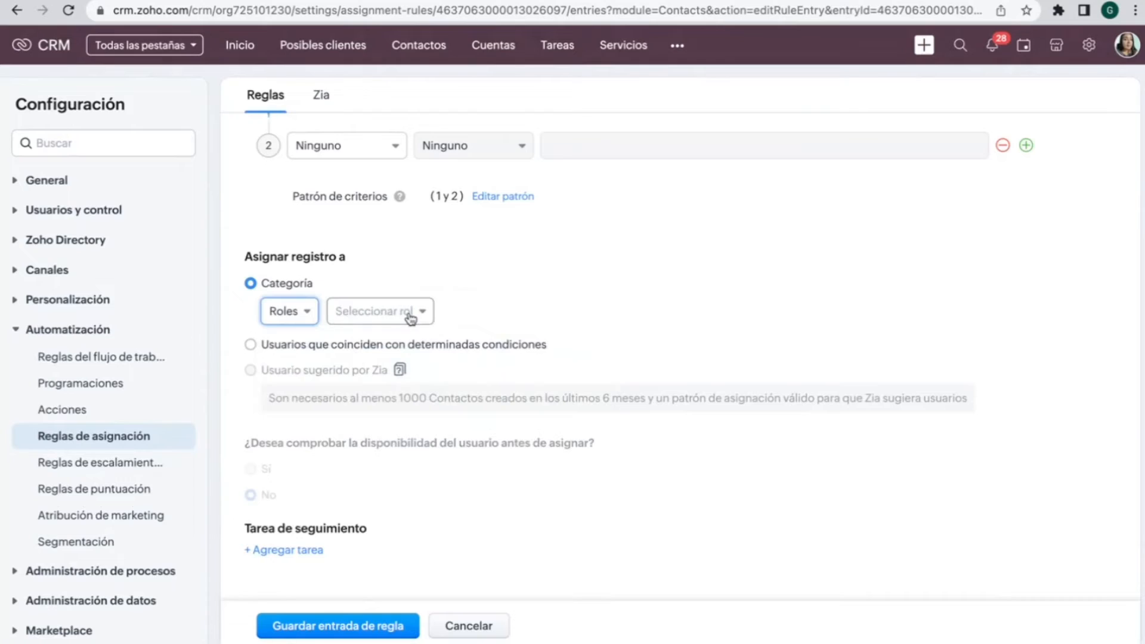
click(382, 311)
click(308, 315)
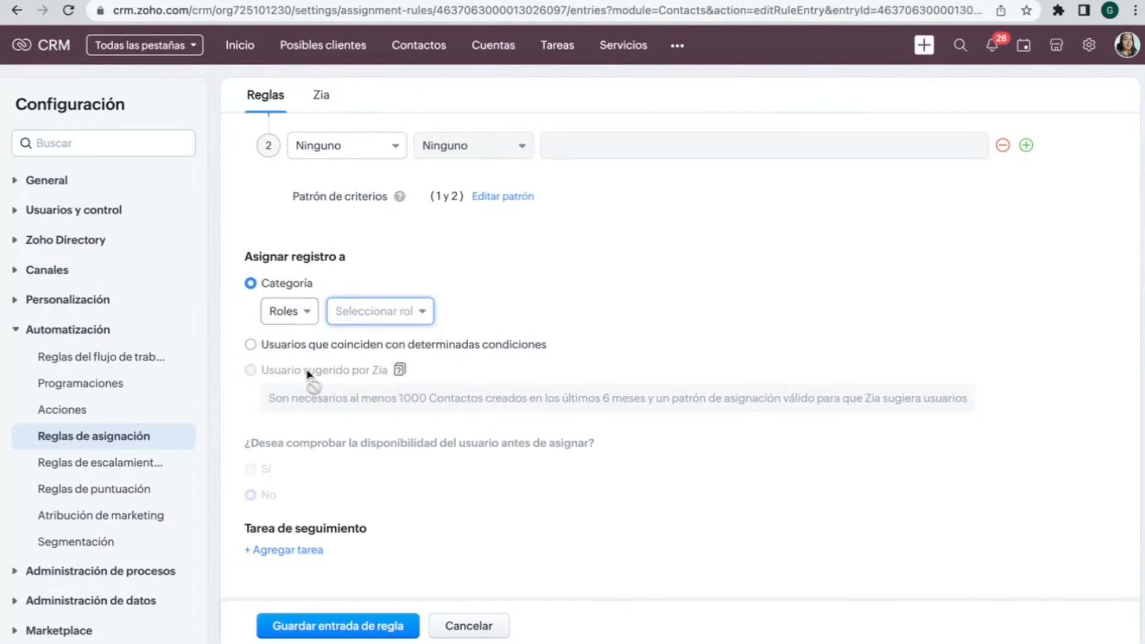
click(317, 311)
click(298, 394)
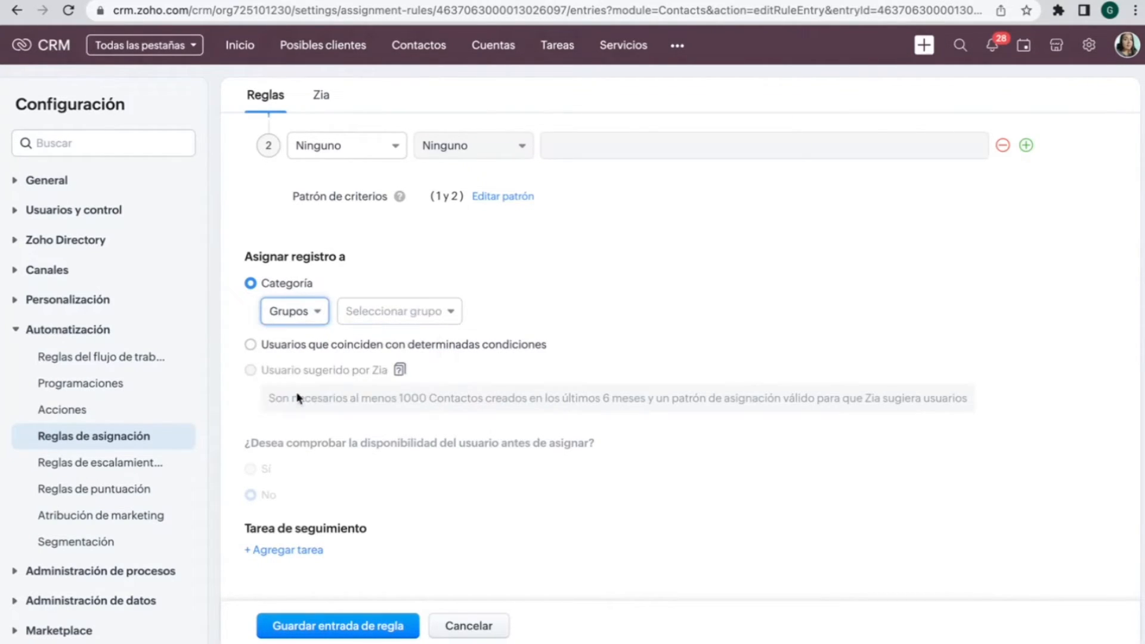
click(386, 315)
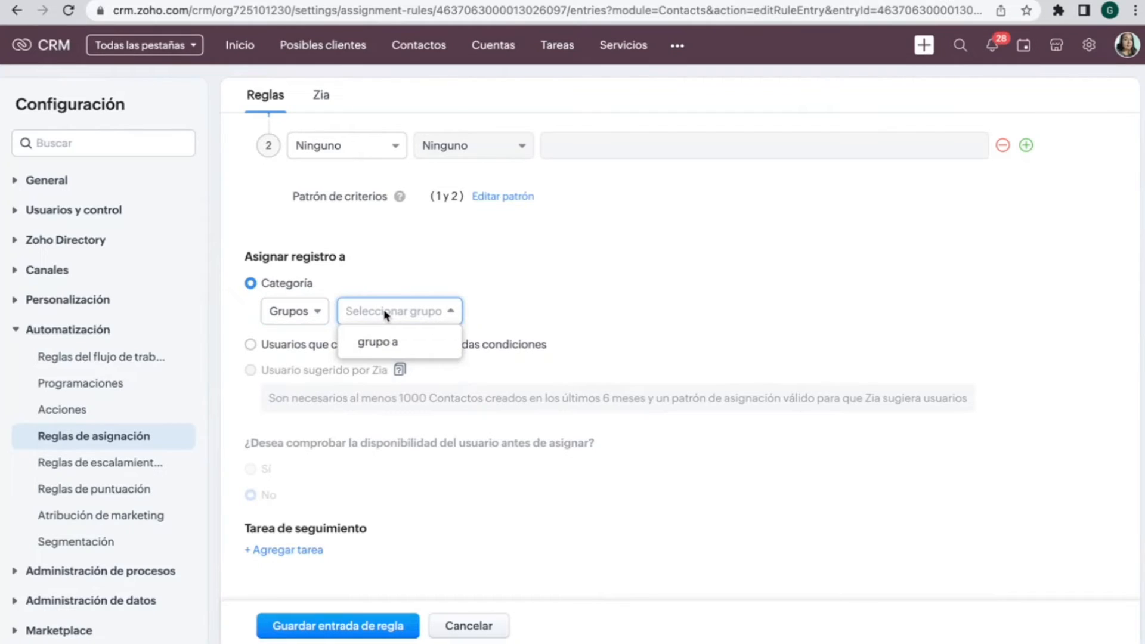
click(387, 315)
Step: Set the assignment to Usuarios que coinciden con determinadas condiciones, examine its criteria fields, and return it to Categoría
click(250, 344)
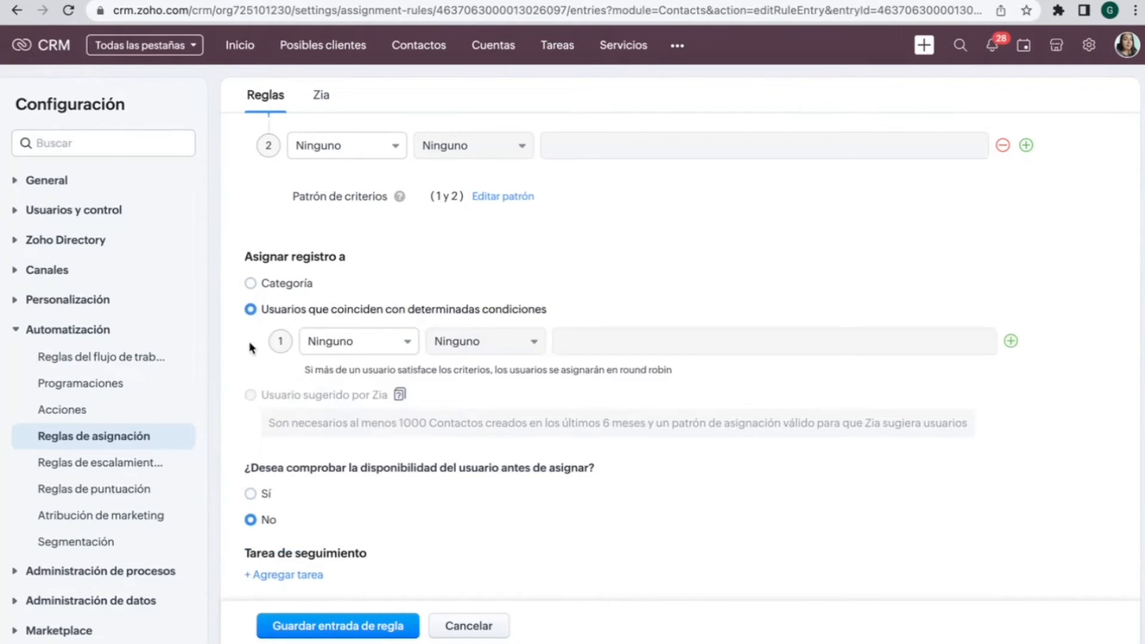
scroll(249, 338, down, 1)
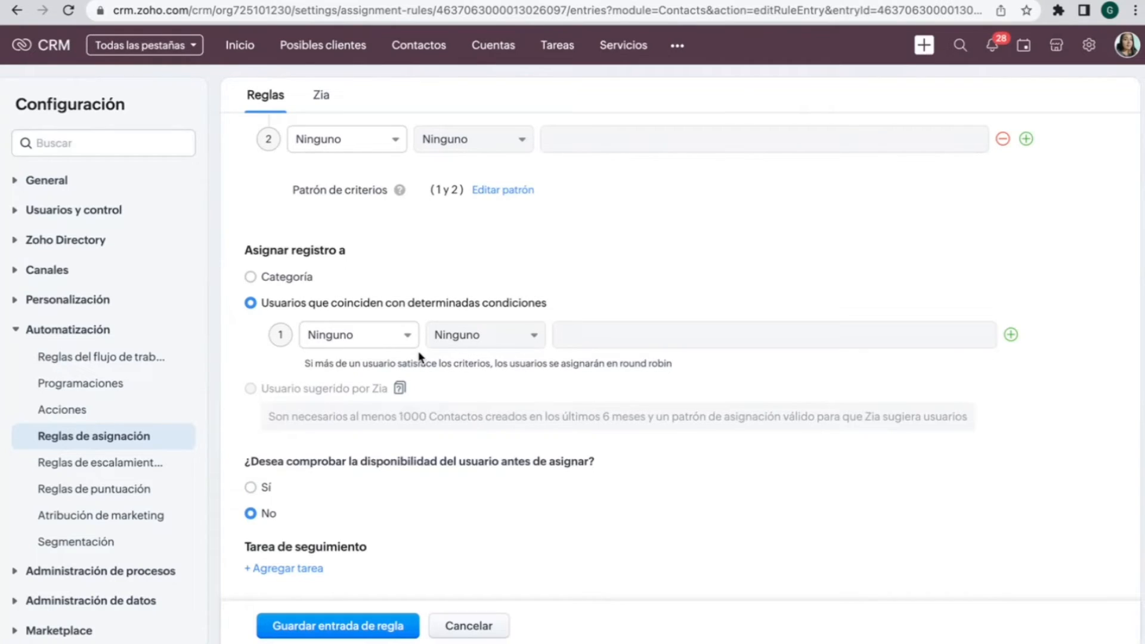
scroll(419, 357, down, 1)
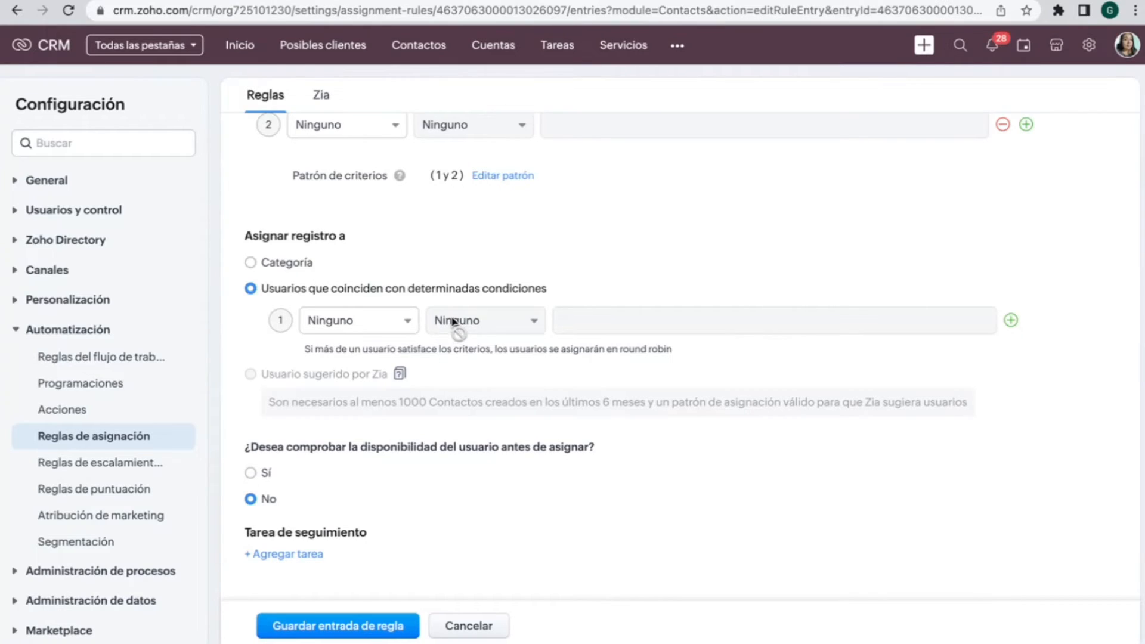
scroll(453, 322, down, 1)
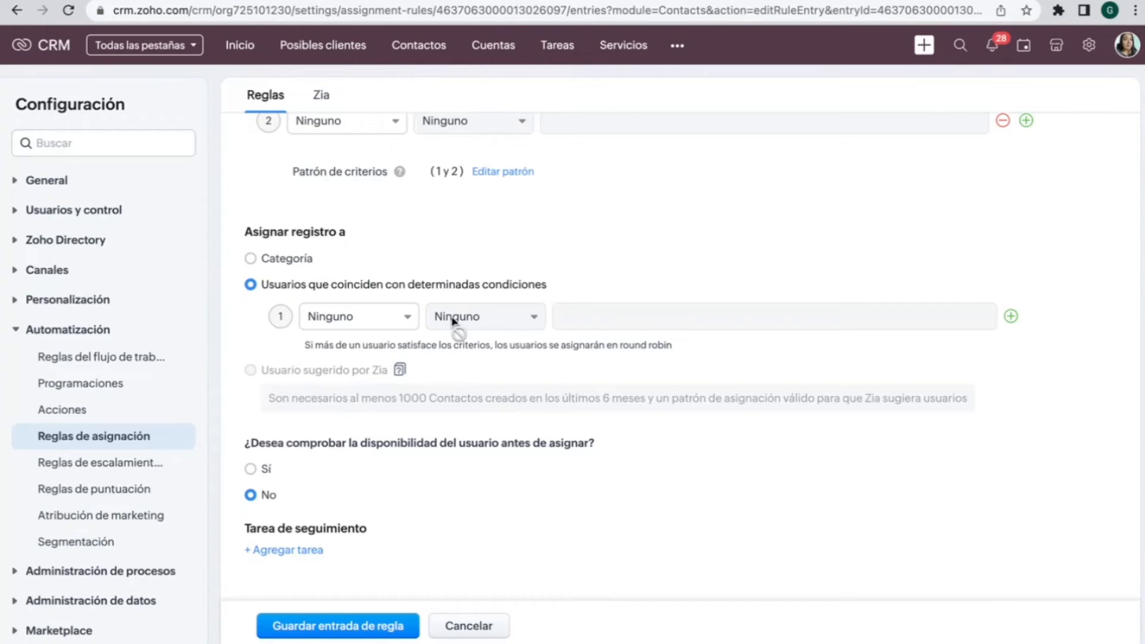
click(346, 325)
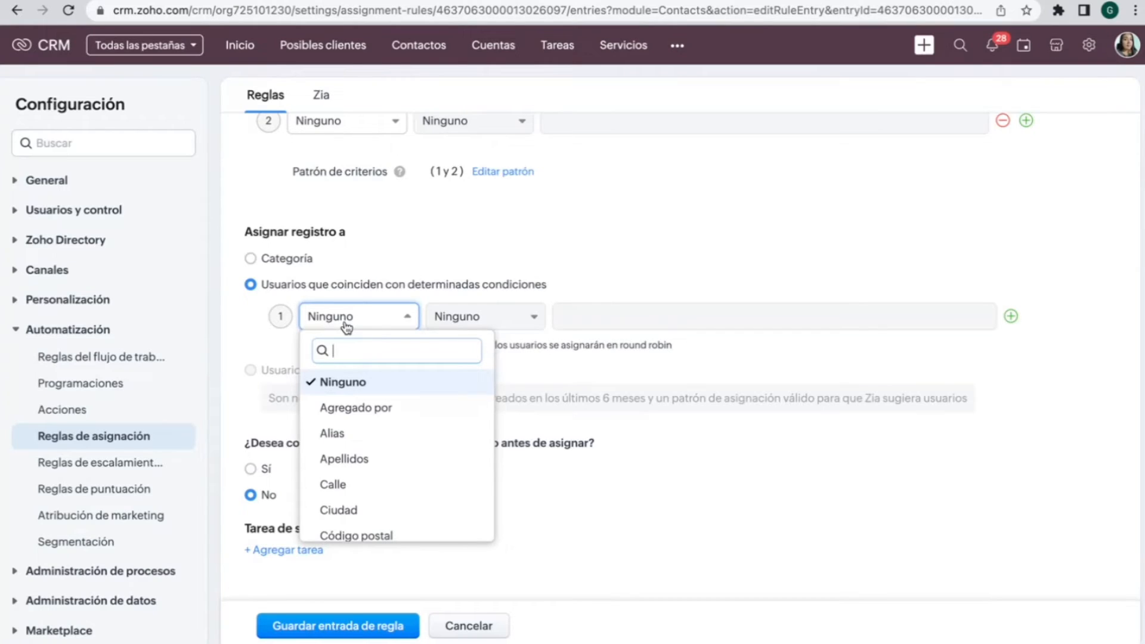
click(651, 229)
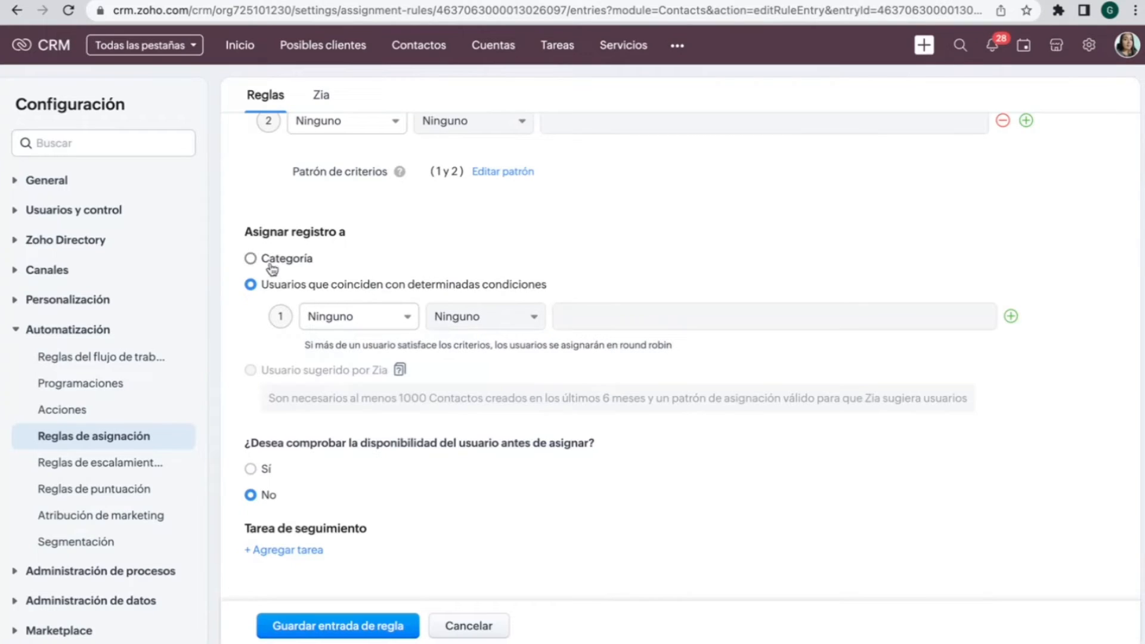
click(250, 258)
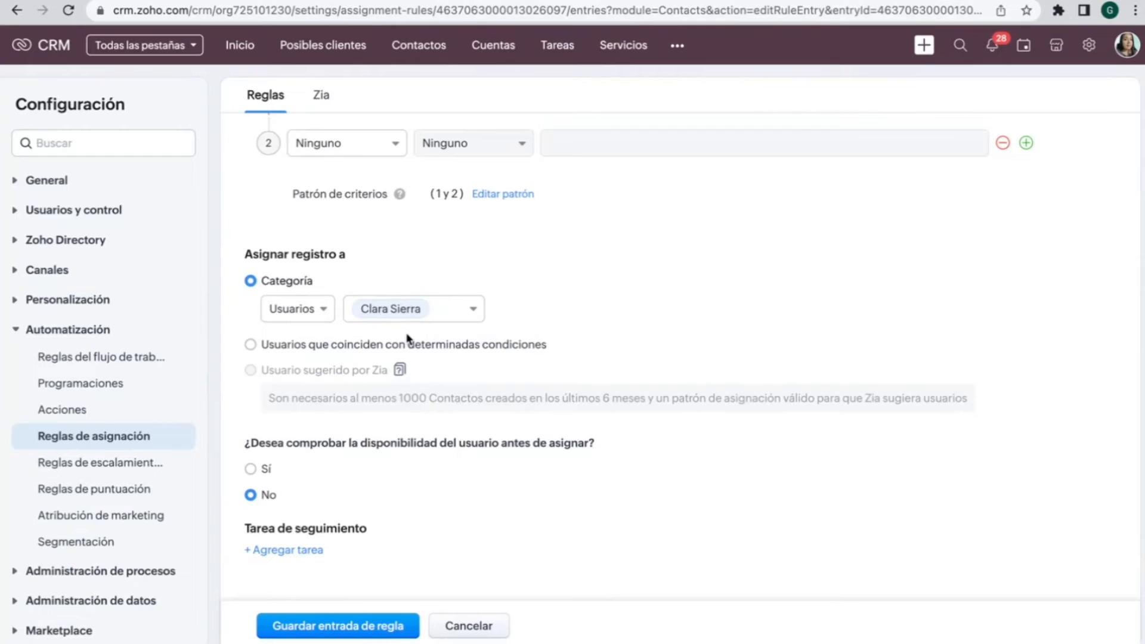
Step: Turn on the user availability check, review its Estado en línea and Horario de turno options, and set it back to No
click(250, 470)
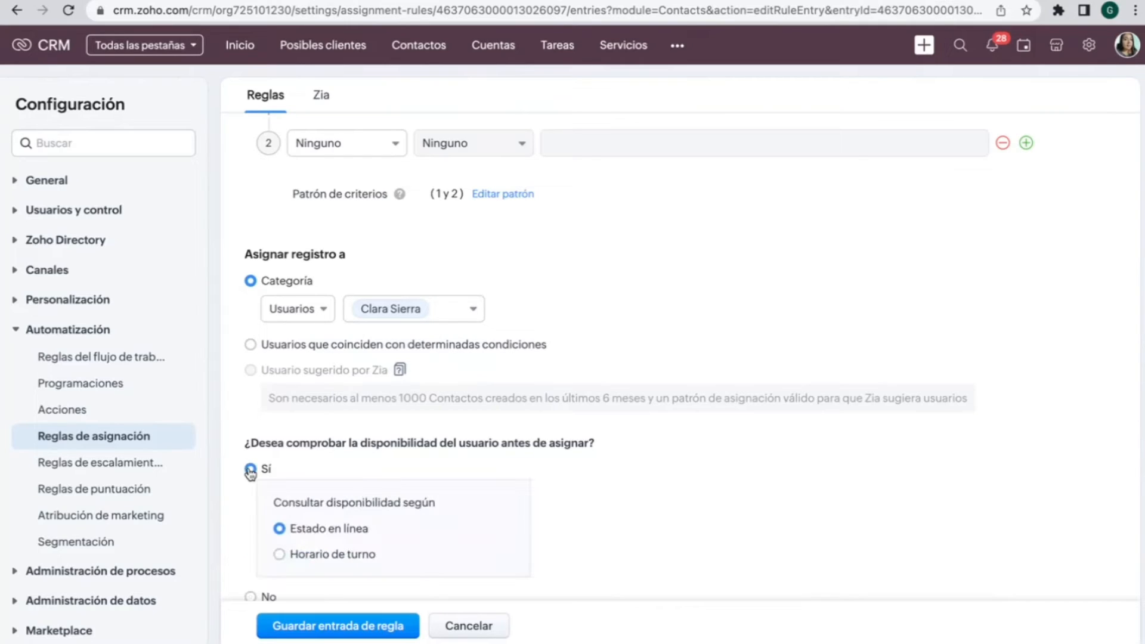
scroll(295, 483, down, 2)
scroll(294, 464, down, 1)
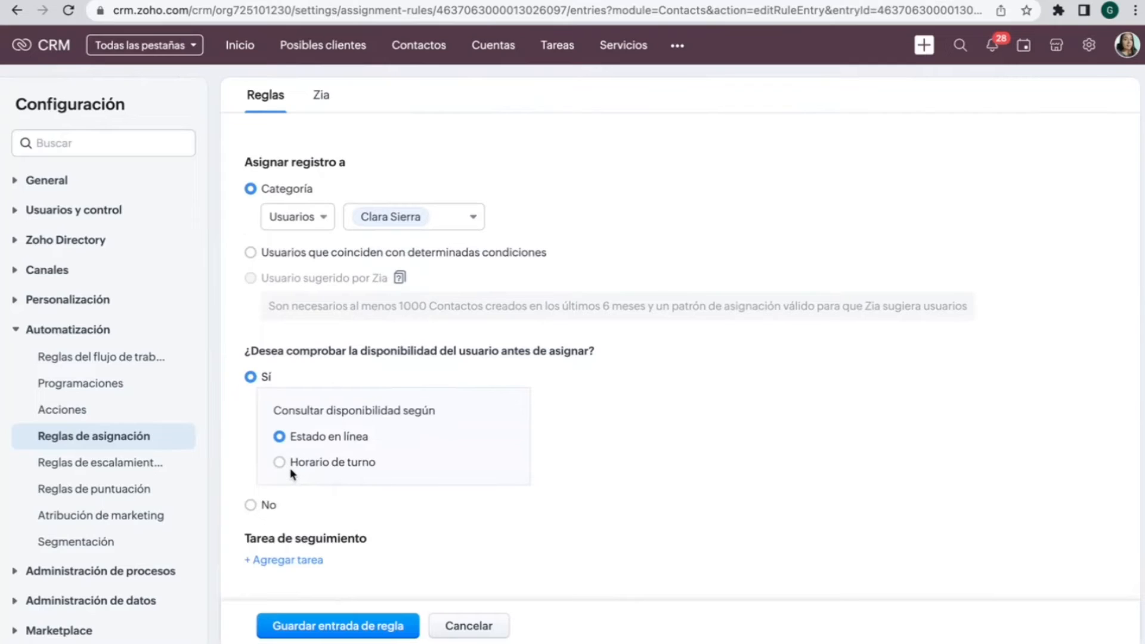
scroll(293, 474, down, 1)
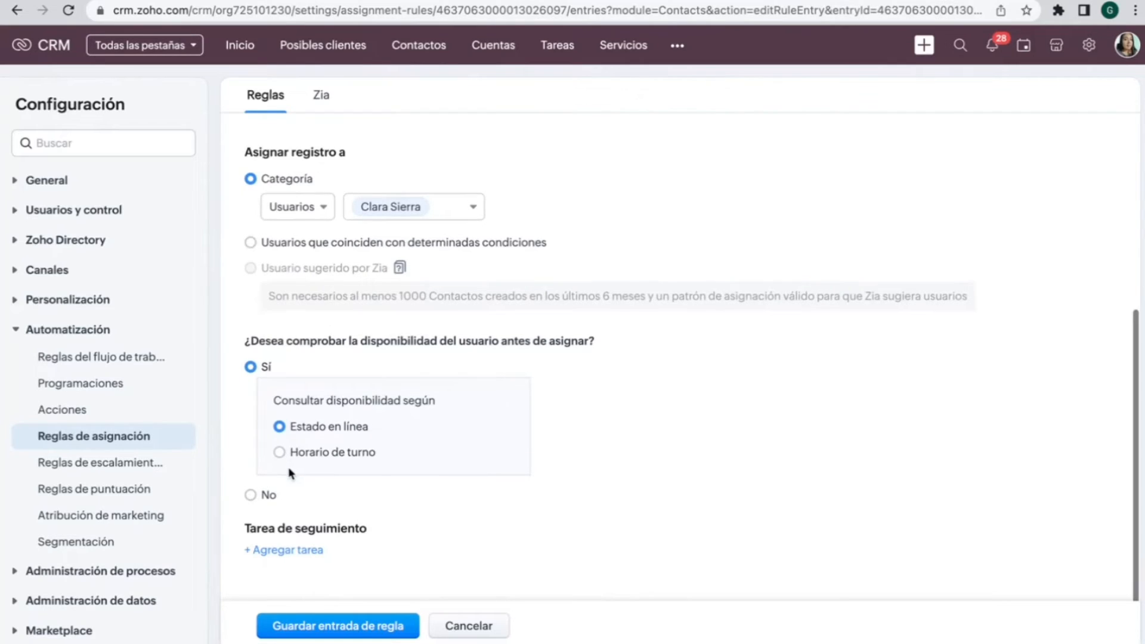
click(250, 503)
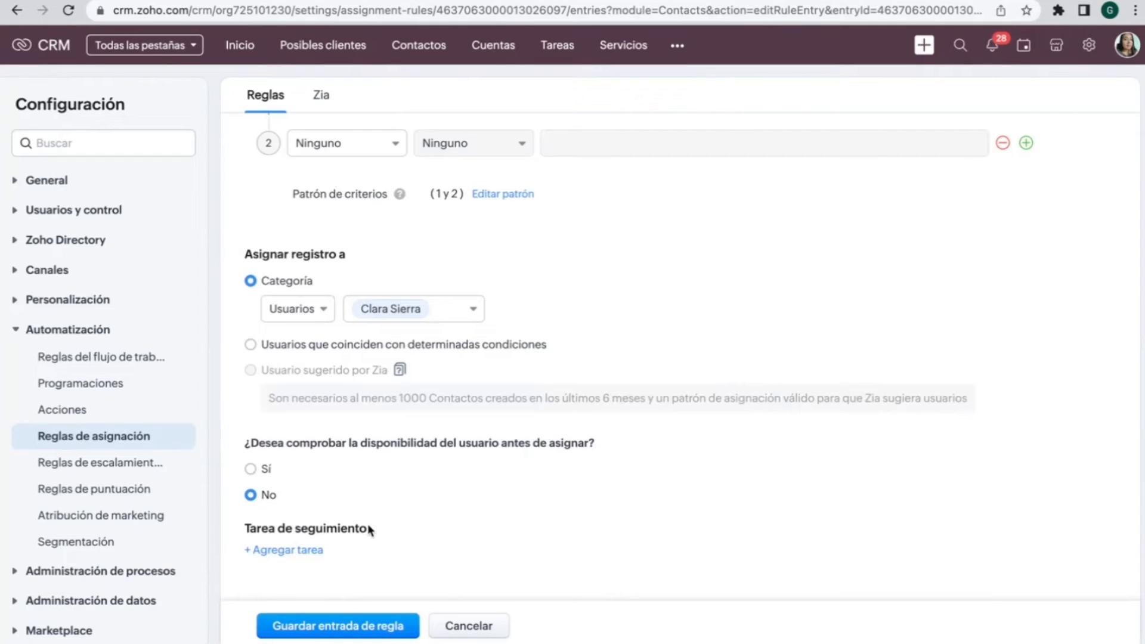
Step: Open the Tarea de seguimiento form, check its task fields, cancel it without adding a task, and review the rule entry again
drag(369, 529, 222, 528)
click(272, 567)
click(268, 549)
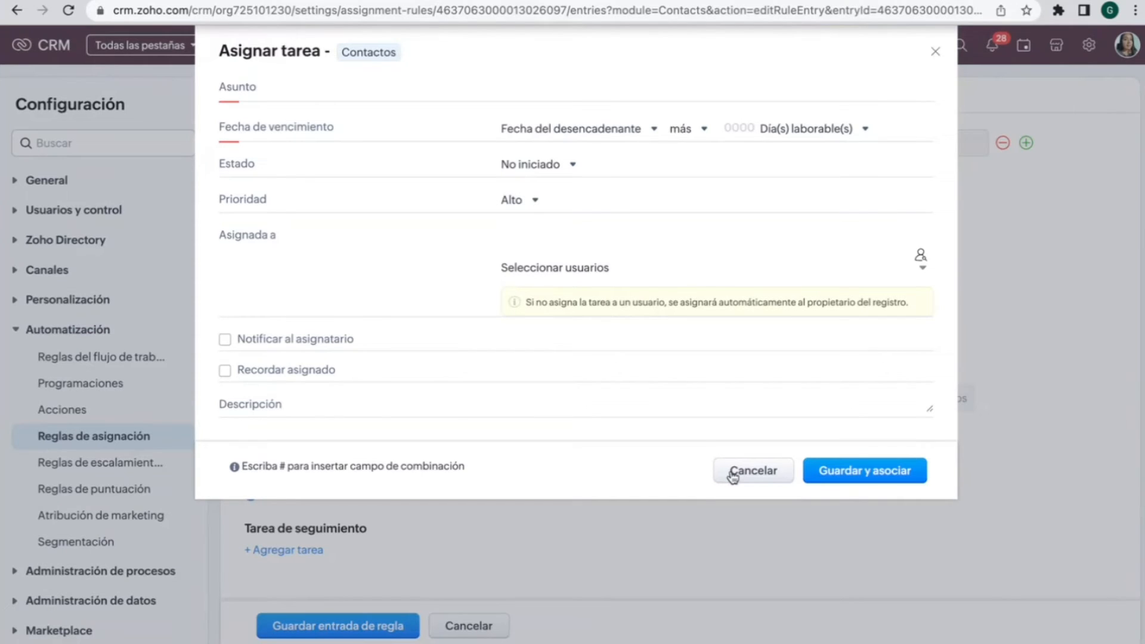
click(749, 478)
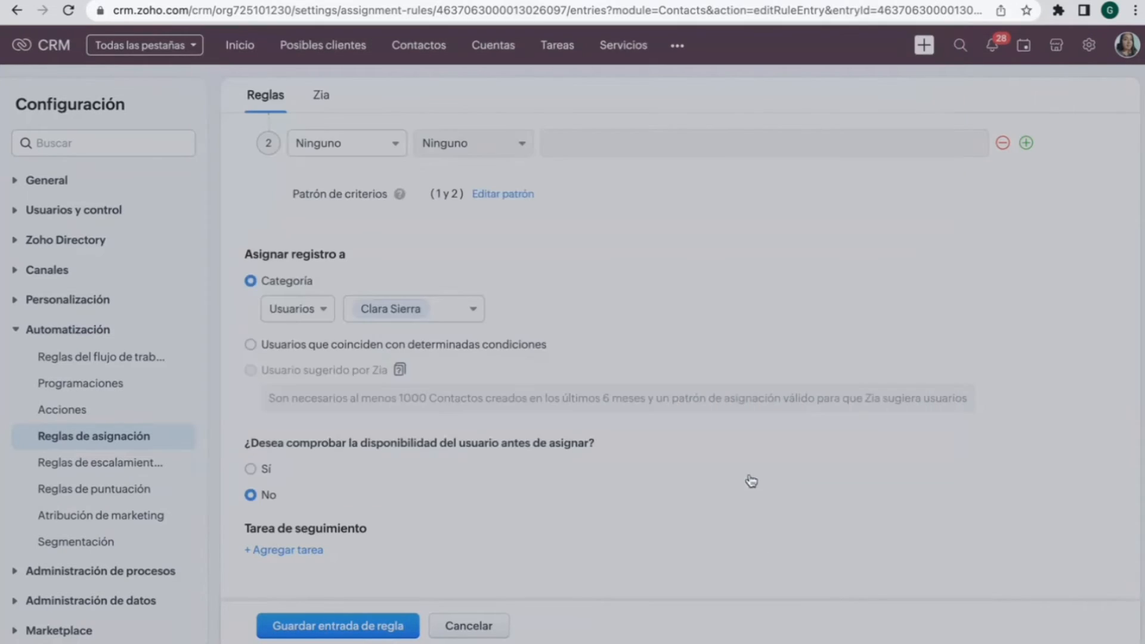
scroll(628, 417, up, 3)
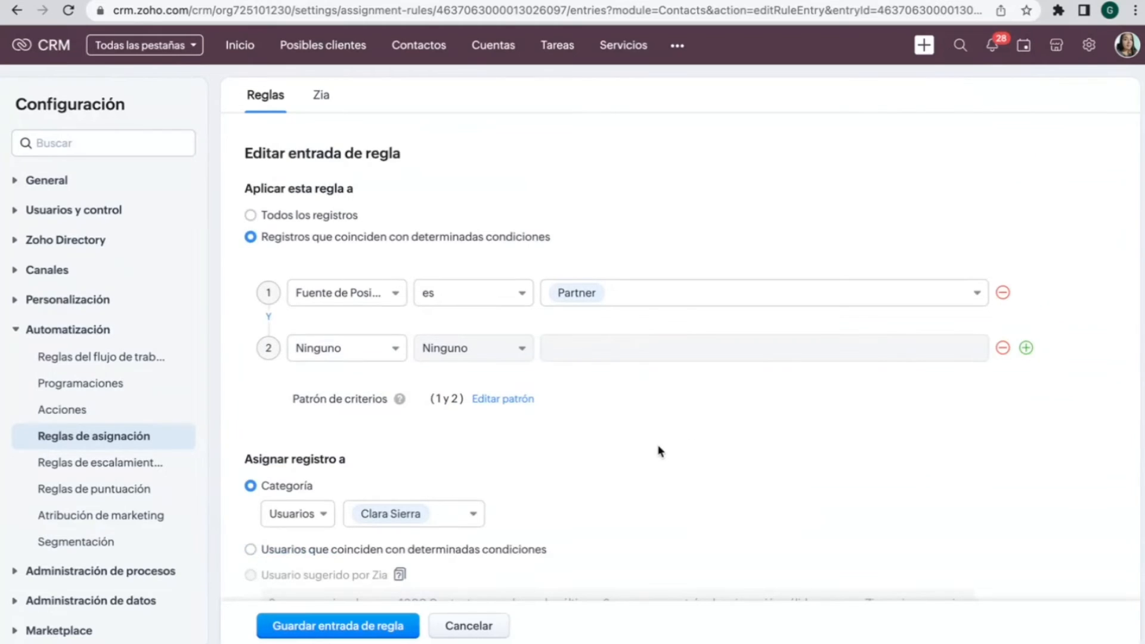
scroll(659, 451, down, 2)
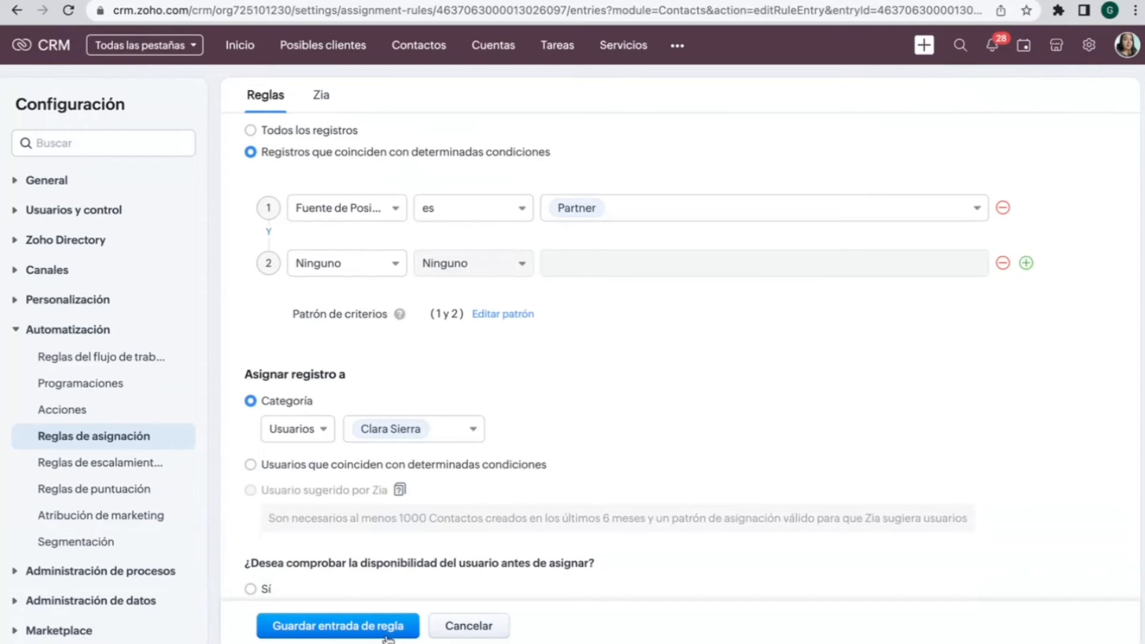
scroll(385, 433, up, 2)
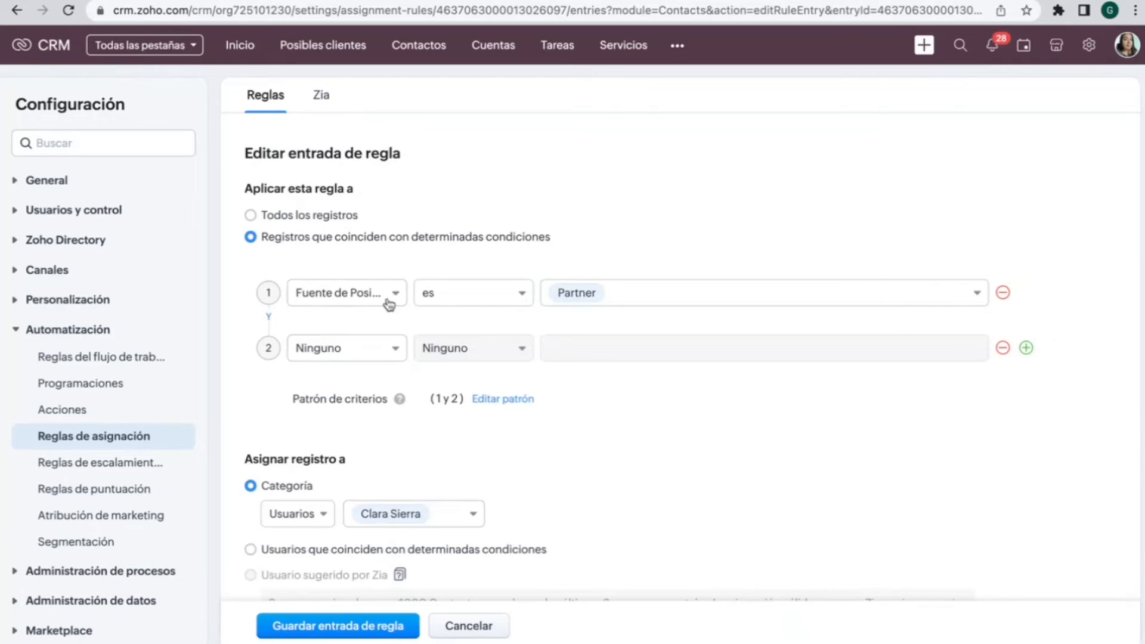
Step: Cancel editing the assignment rule entry and discard its unsaved changes
scroll(453, 328, down, 4)
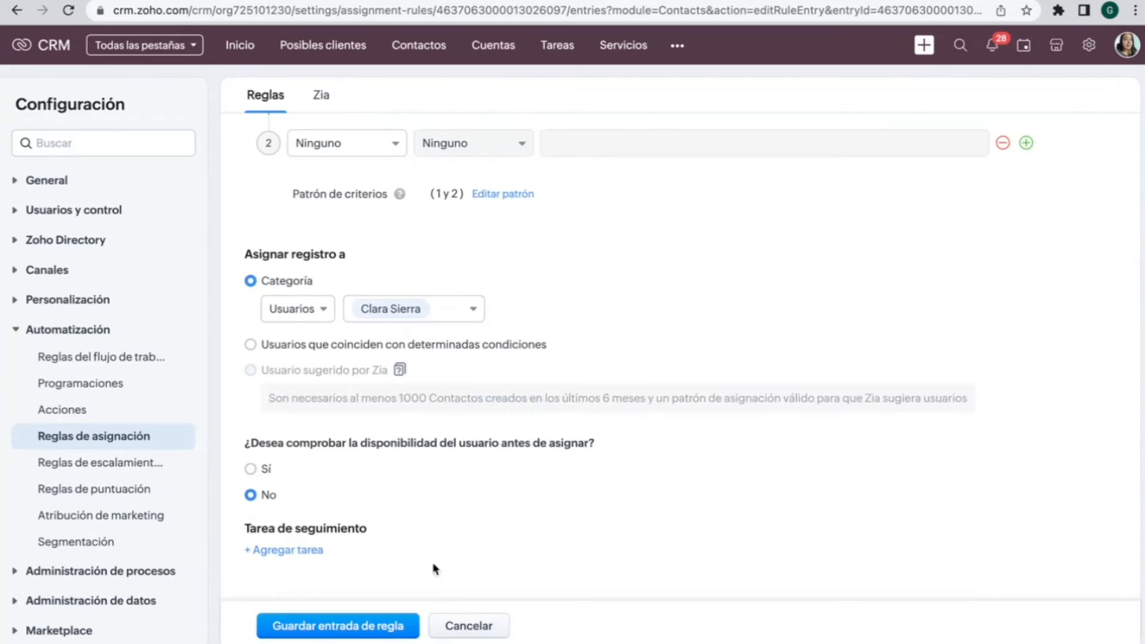
click(455, 628)
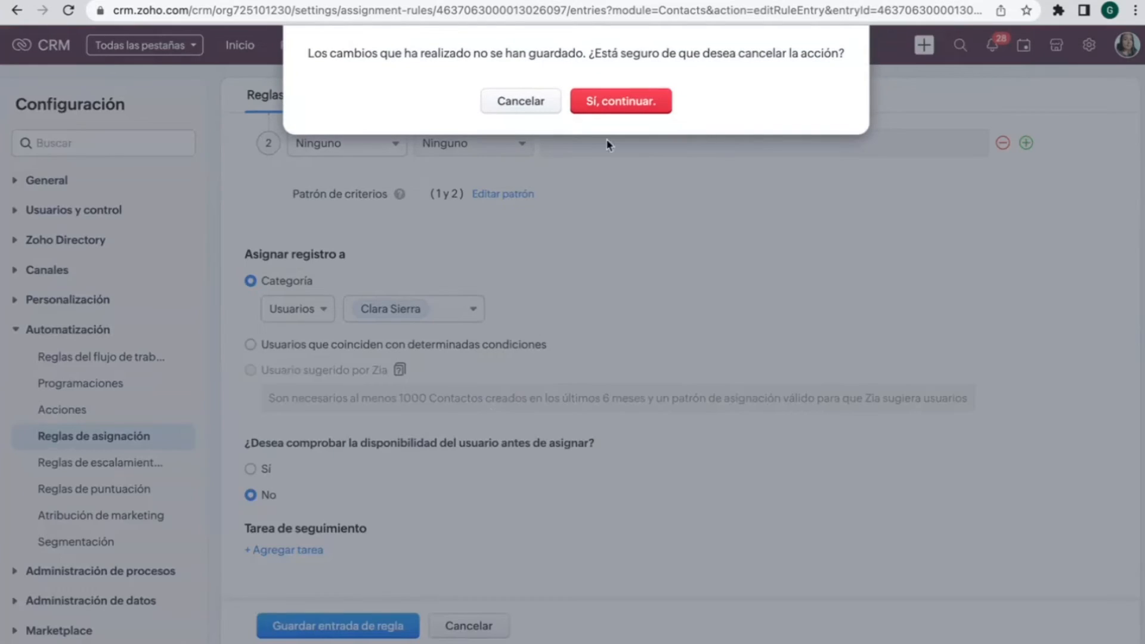
click(612, 110)
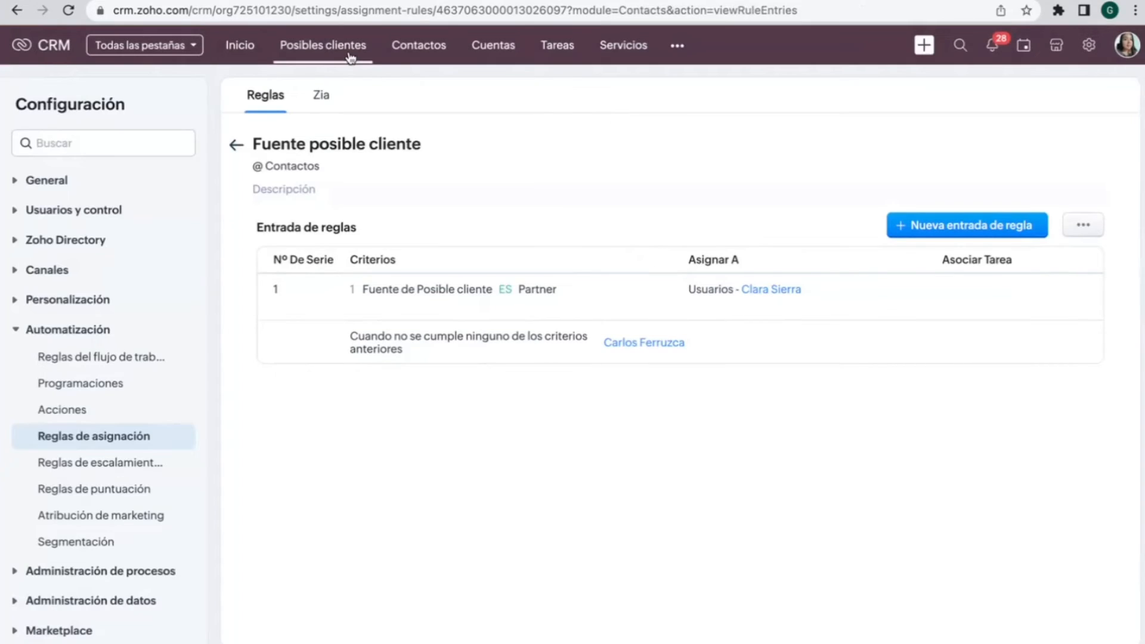
Step: Open the Posibles clientes list and examine the lead source and the owner assigned to each record
click(323, 45)
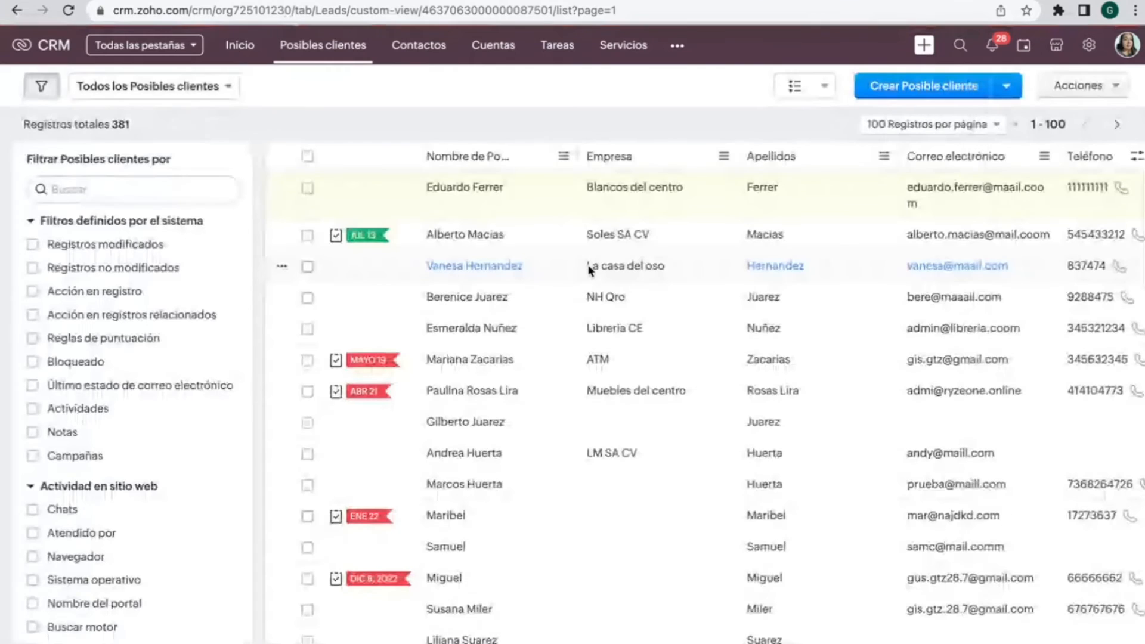
scroll(861, 331, right, 5)
scroll(867, 344, right, 5)
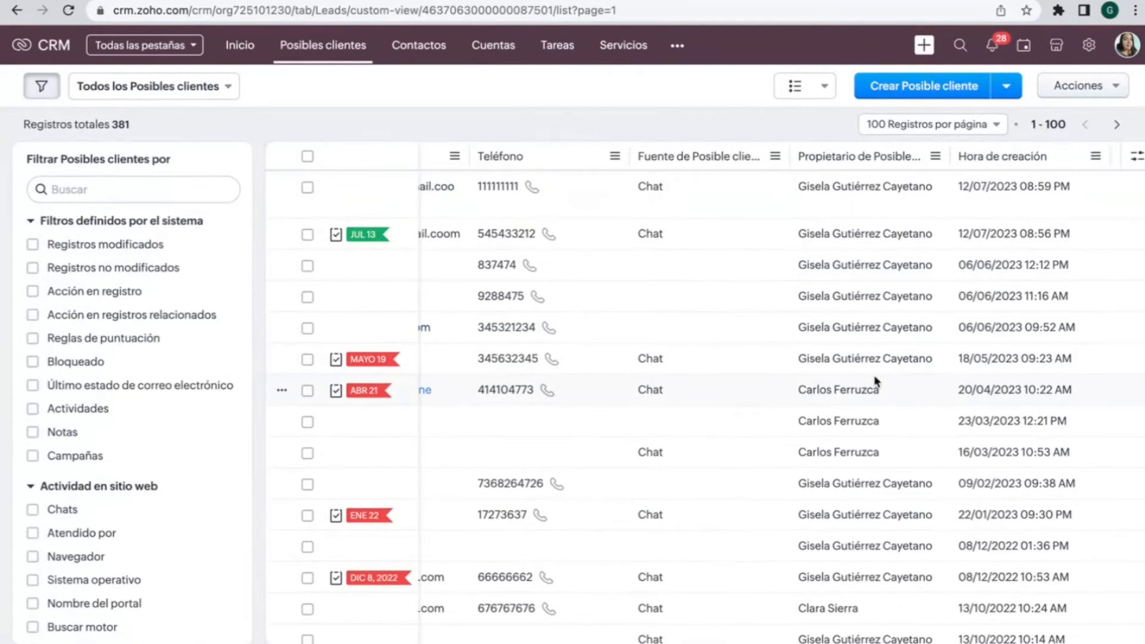
scroll(874, 380, down, 1)
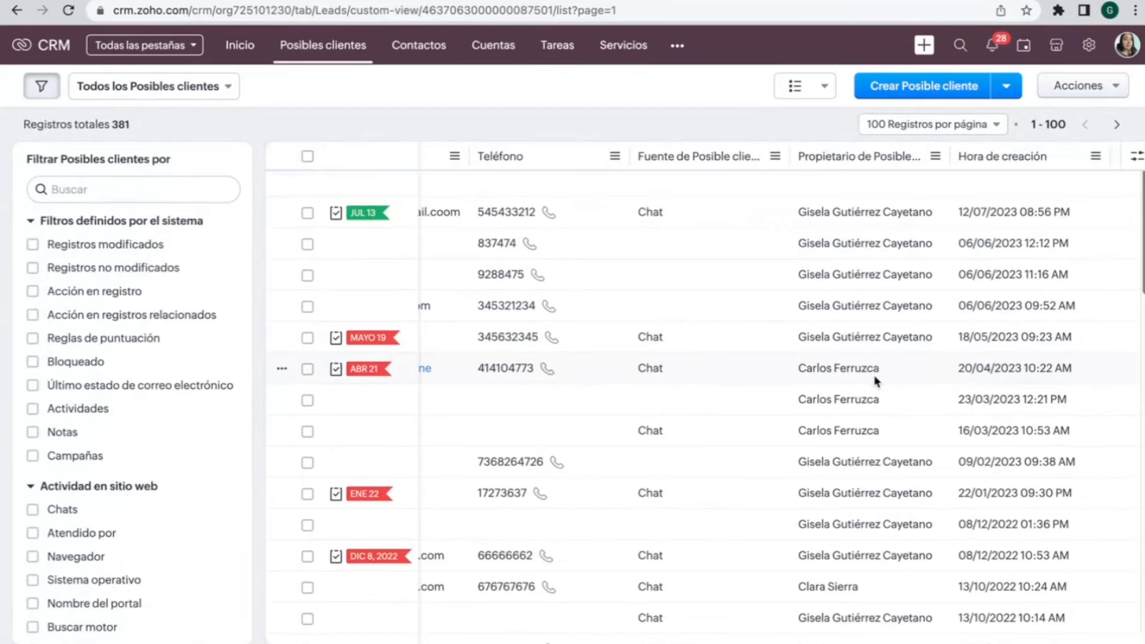
drag(887, 376, 789, 375)
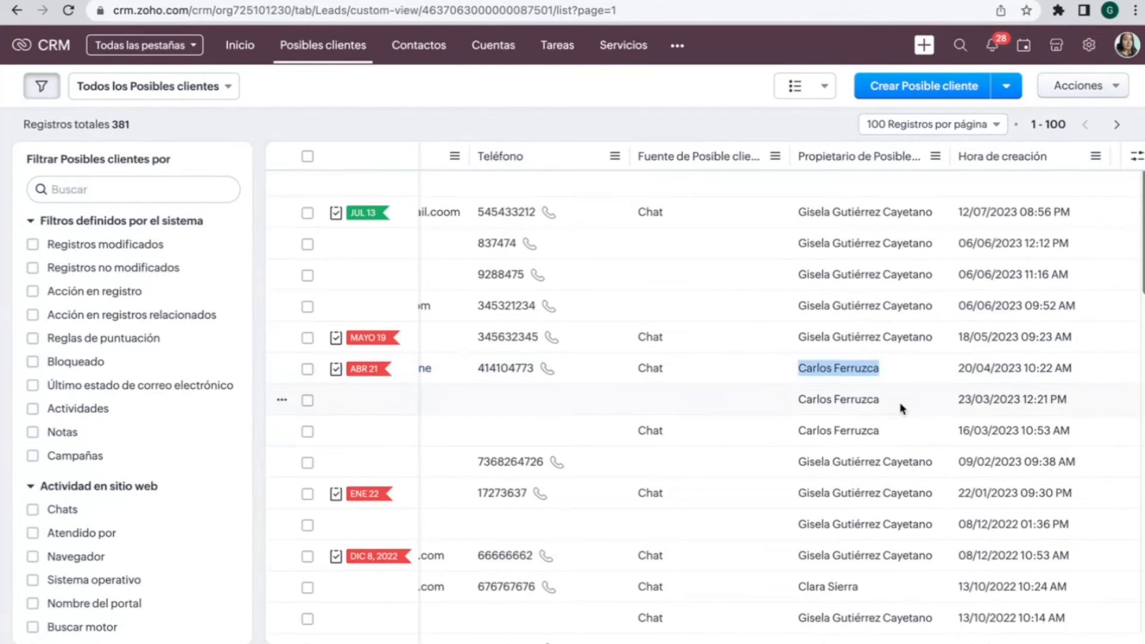
drag(900, 432, 795, 433)
scroll(770, 436, down, 4)
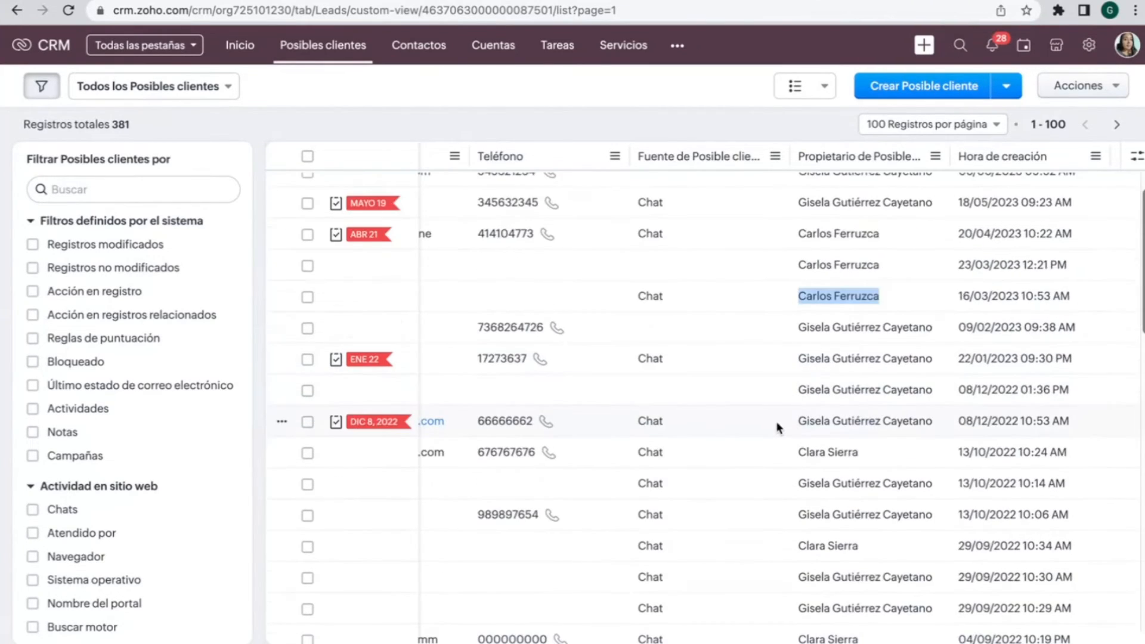
click(860, 453)
drag(861, 453, 798, 453)
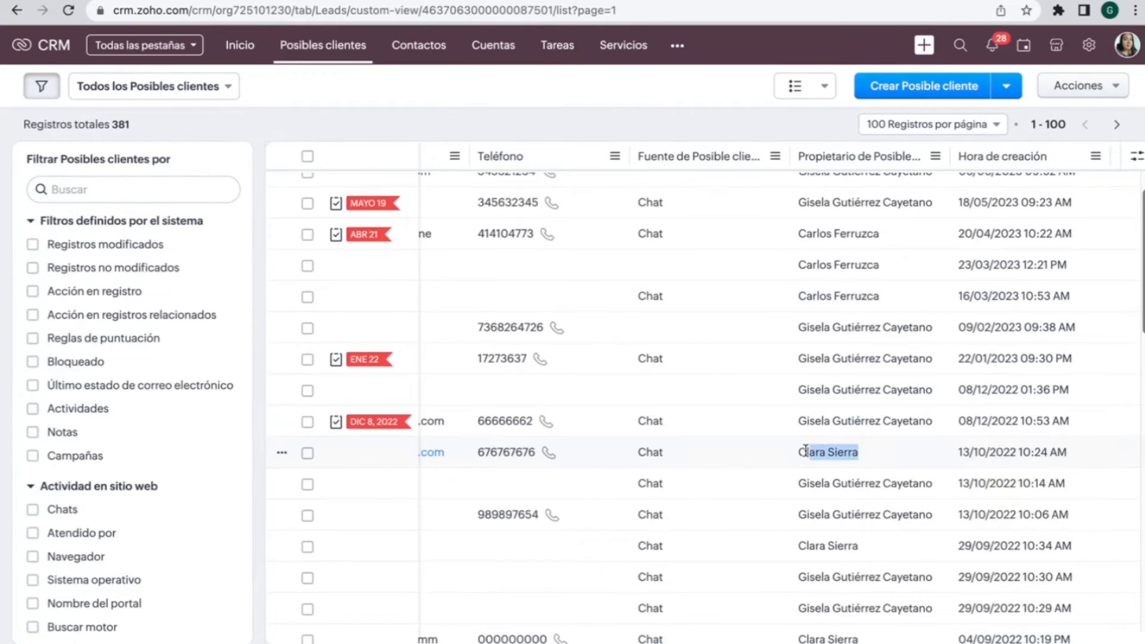
scroll(796, 454, up, 5)
scroll(794, 456, left, 10)
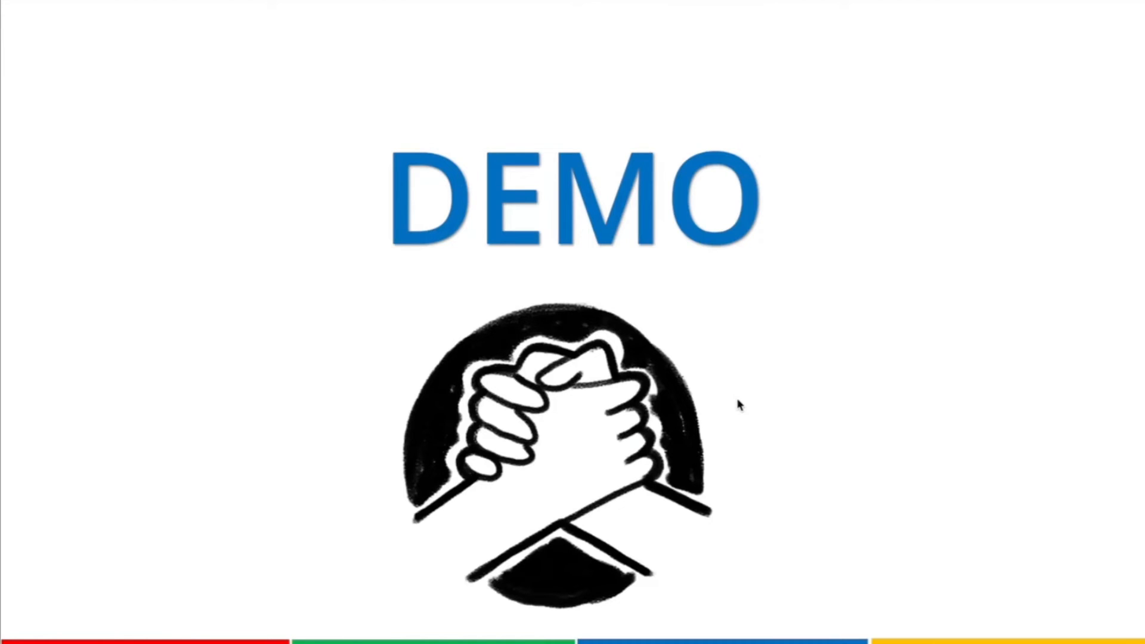
key(Right)
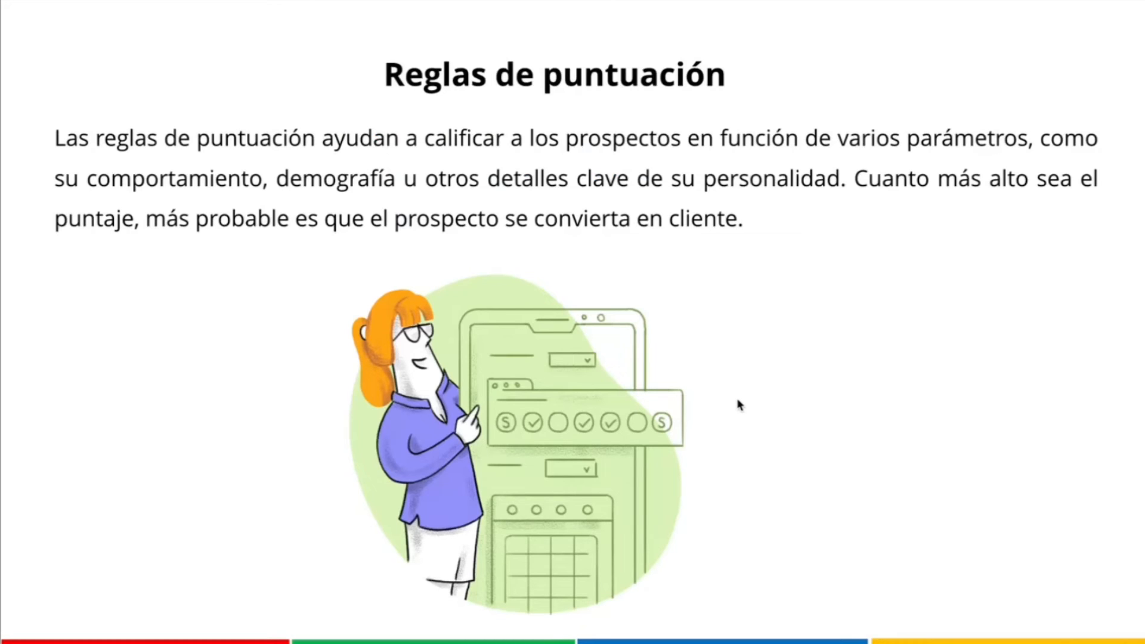
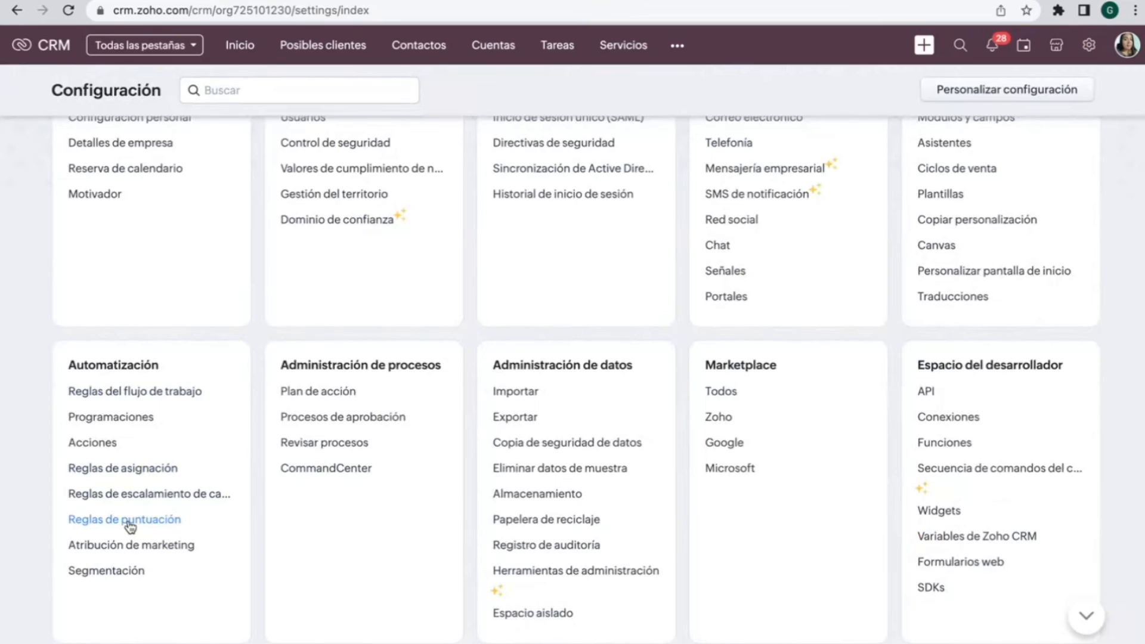
Step: Open Reglas de puntuación, check the fields of the new scoring rule form, and cancel it without creating a rule
click(131, 522)
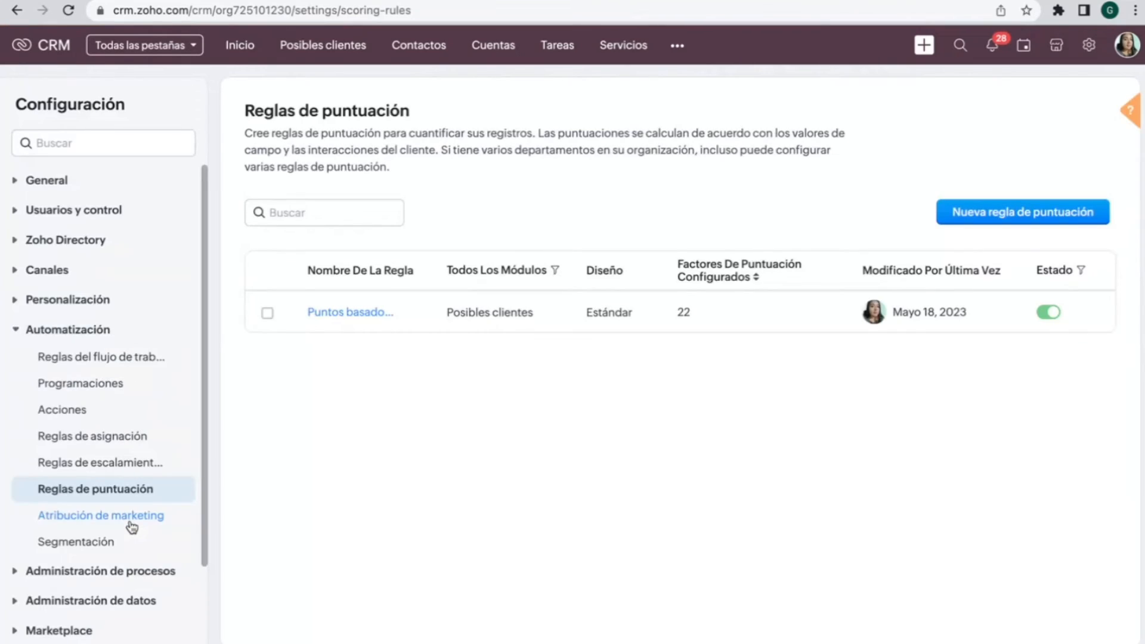
click(1000, 213)
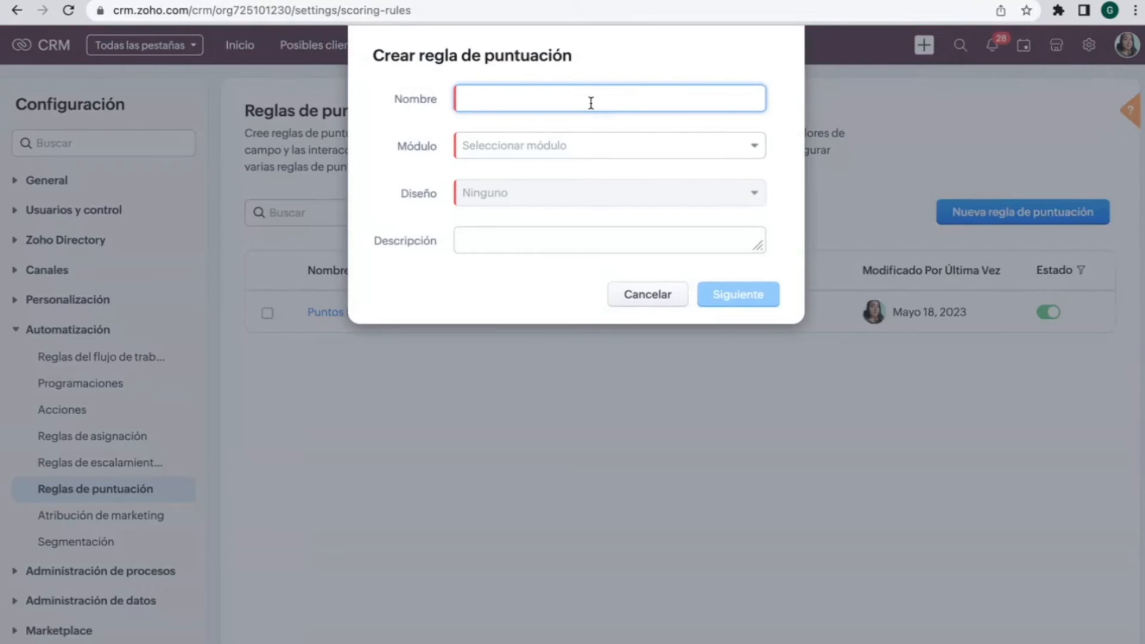
click(566, 138)
click(444, 264)
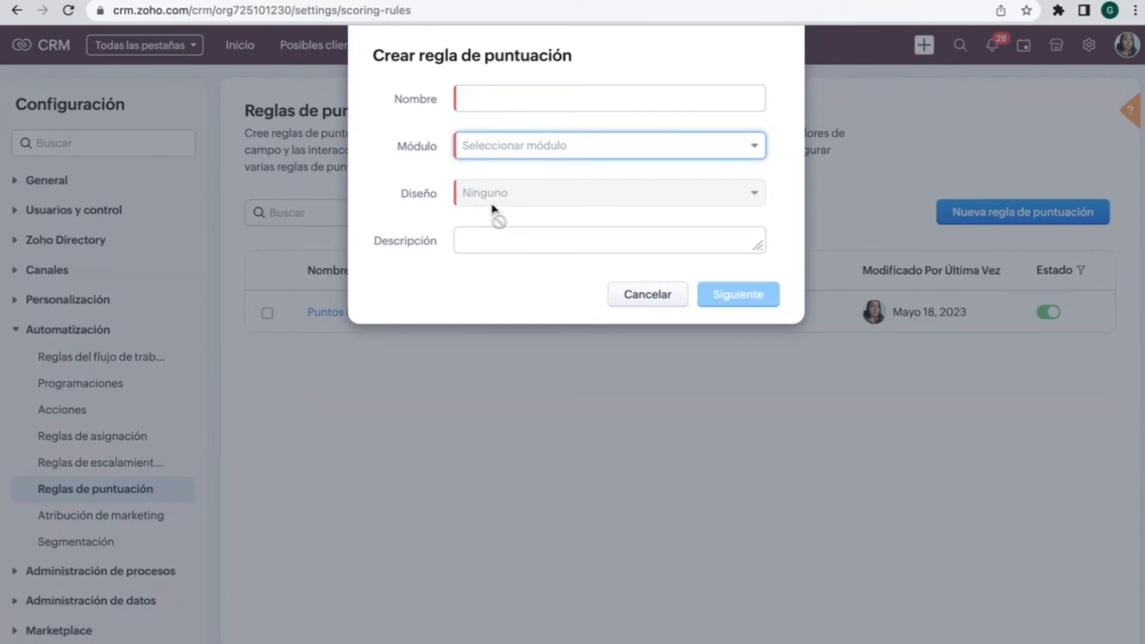
click(647, 294)
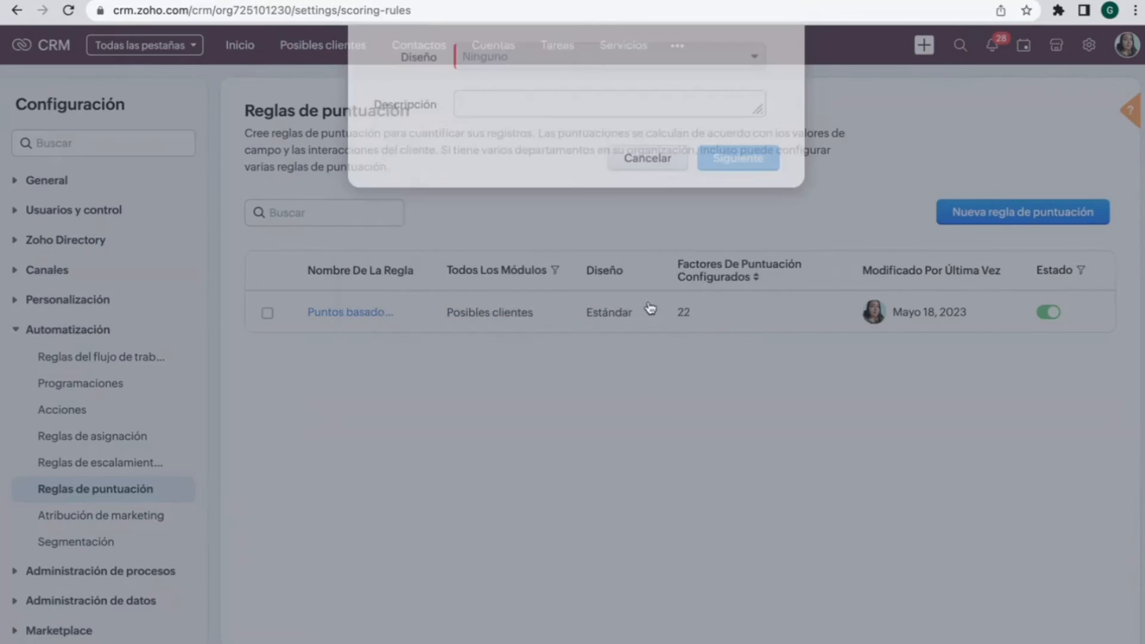
Step: Open the scoring rule Puntos basados en pais and examine its Campos de Posibles clientes criteria and email scoring sections
click(357, 315)
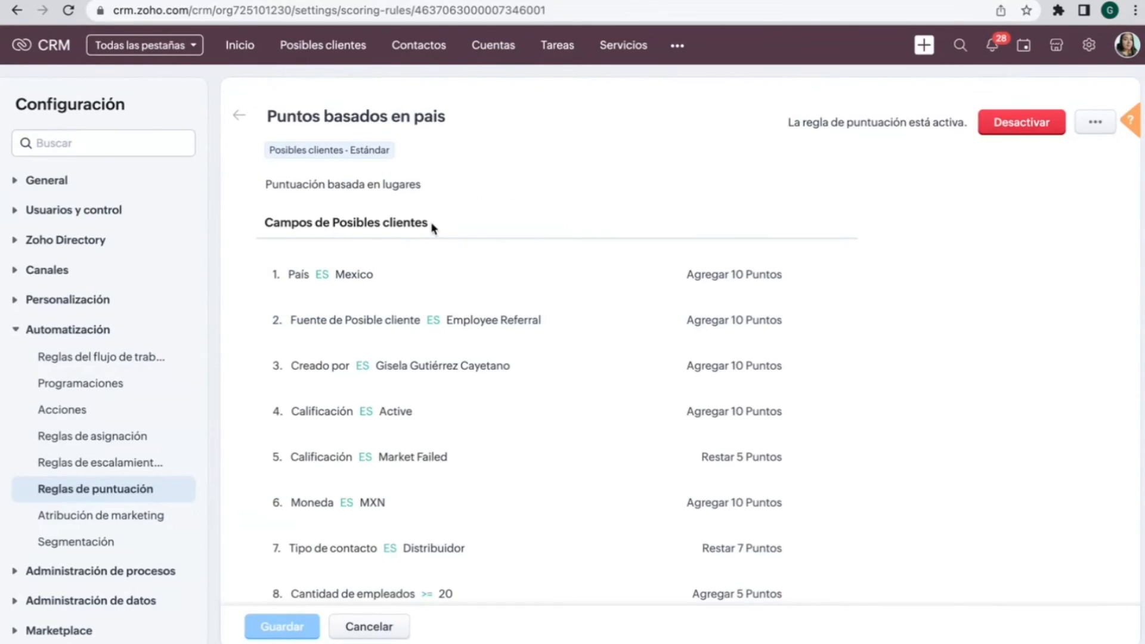
drag(433, 225, 266, 223)
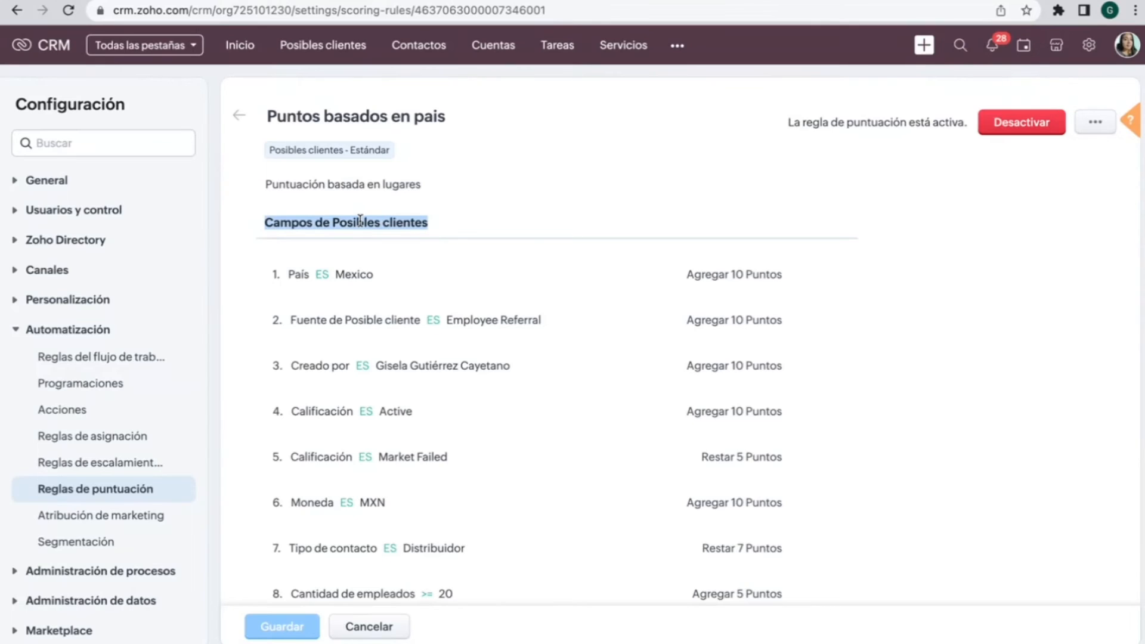
drag(429, 223, 263, 222)
scroll(391, 258, down, 3)
scroll(371, 424, up, 3)
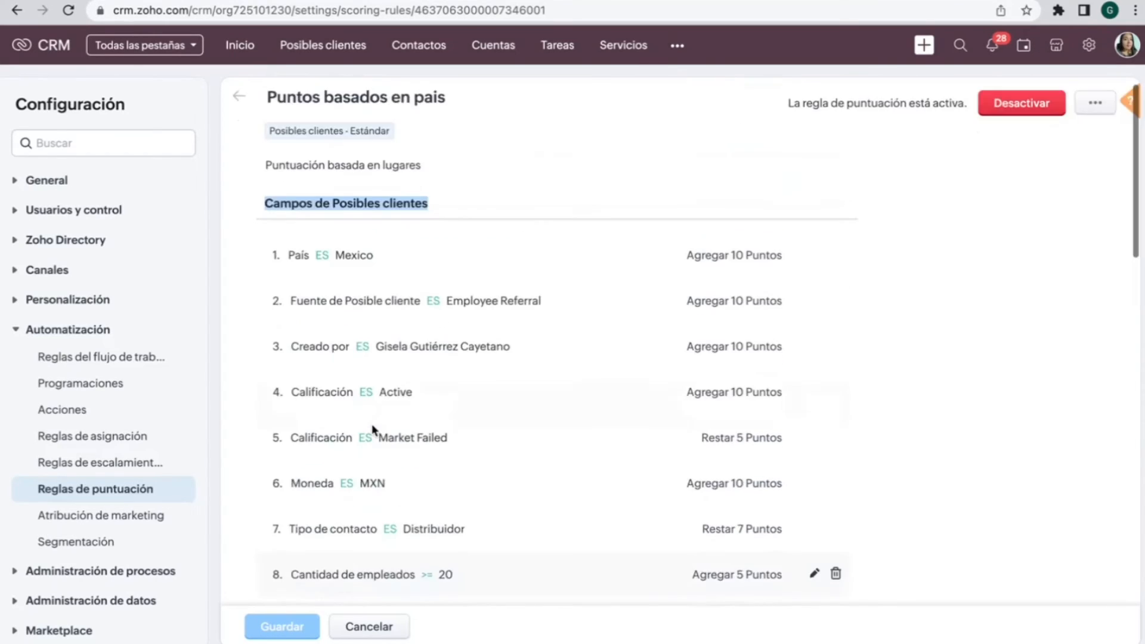
scroll(372, 425, down, 2)
scroll(373, 425, down, 8)
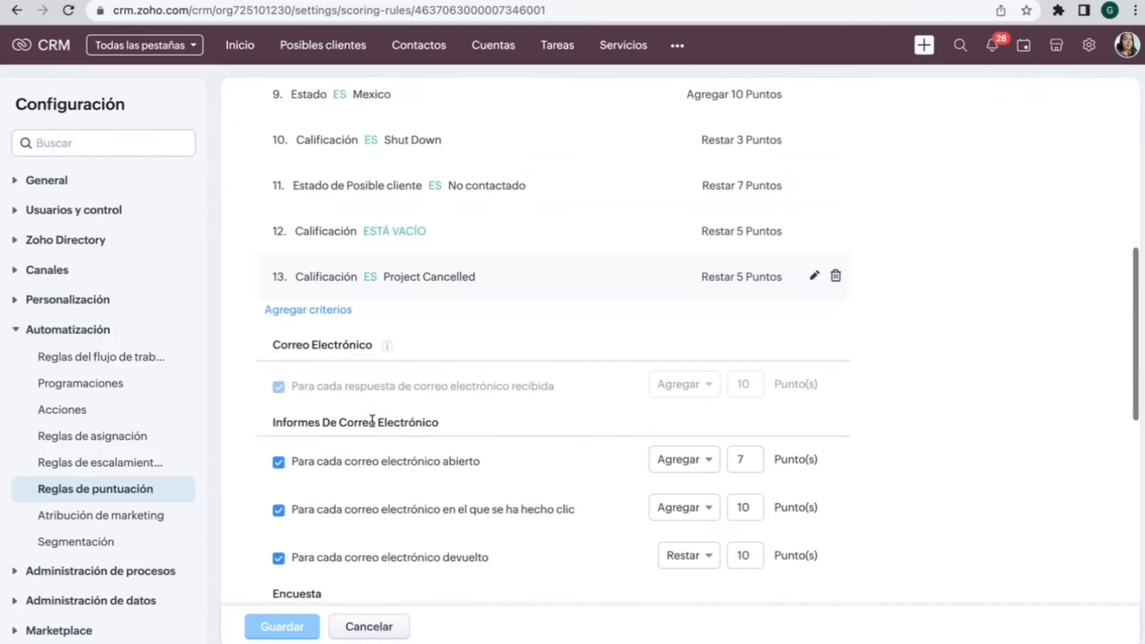
scroll(373, 426, up, 4)
scroll(370, 434, up, 7)
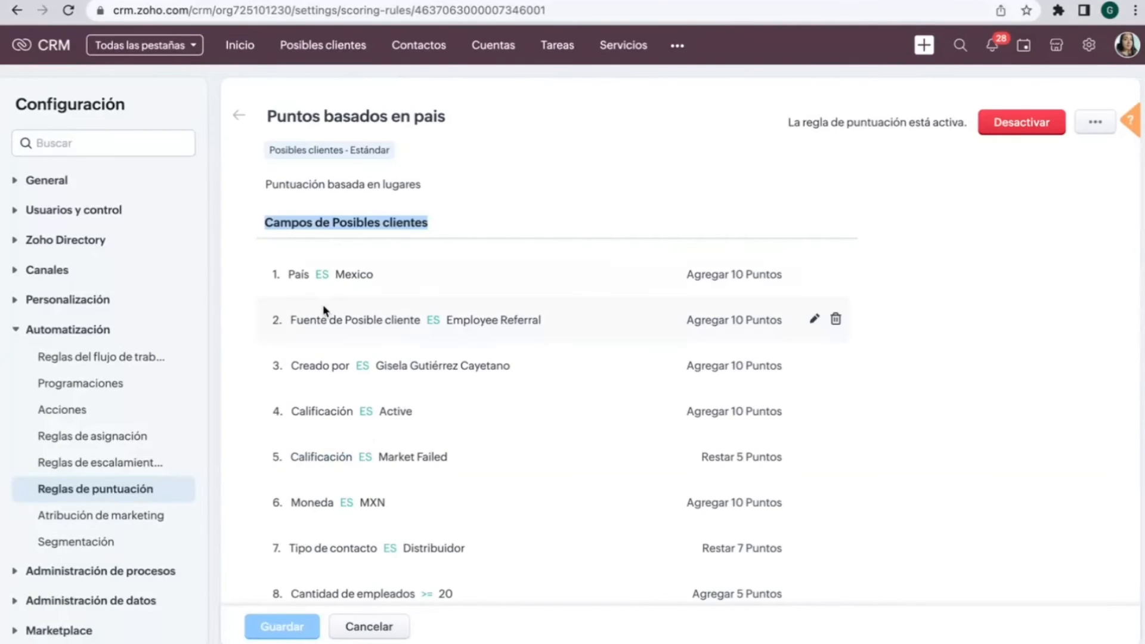
Step: Examine the País and Cantidad de empleados criteria in the scoring rule along with the points each one gives
drag(289, 275, 611, 257)
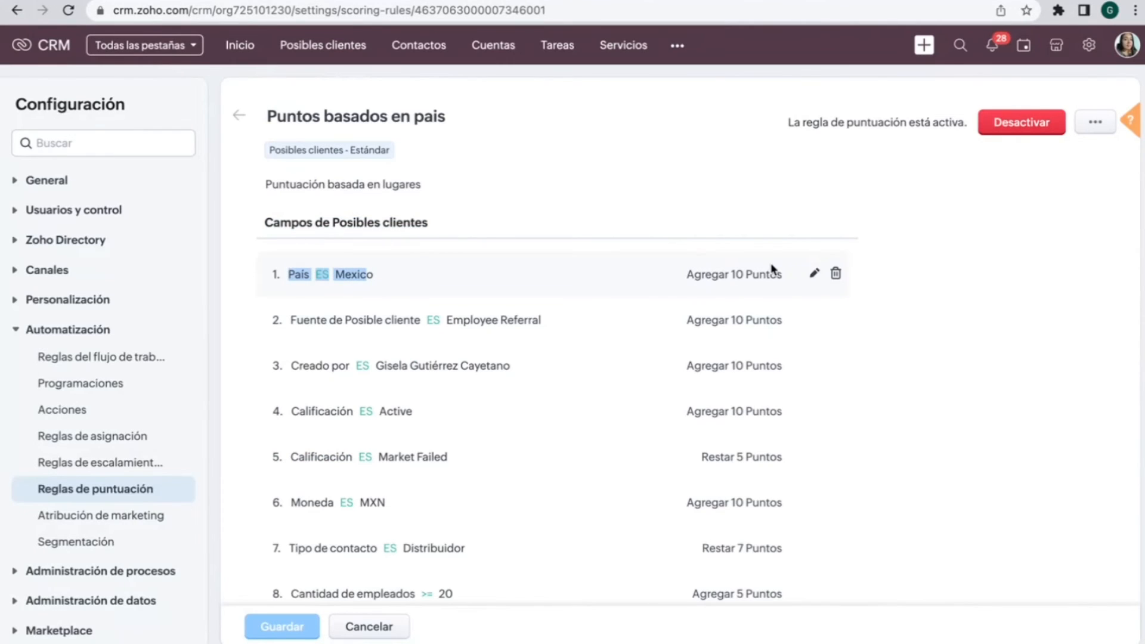
scroll(537, 388, down, 3)
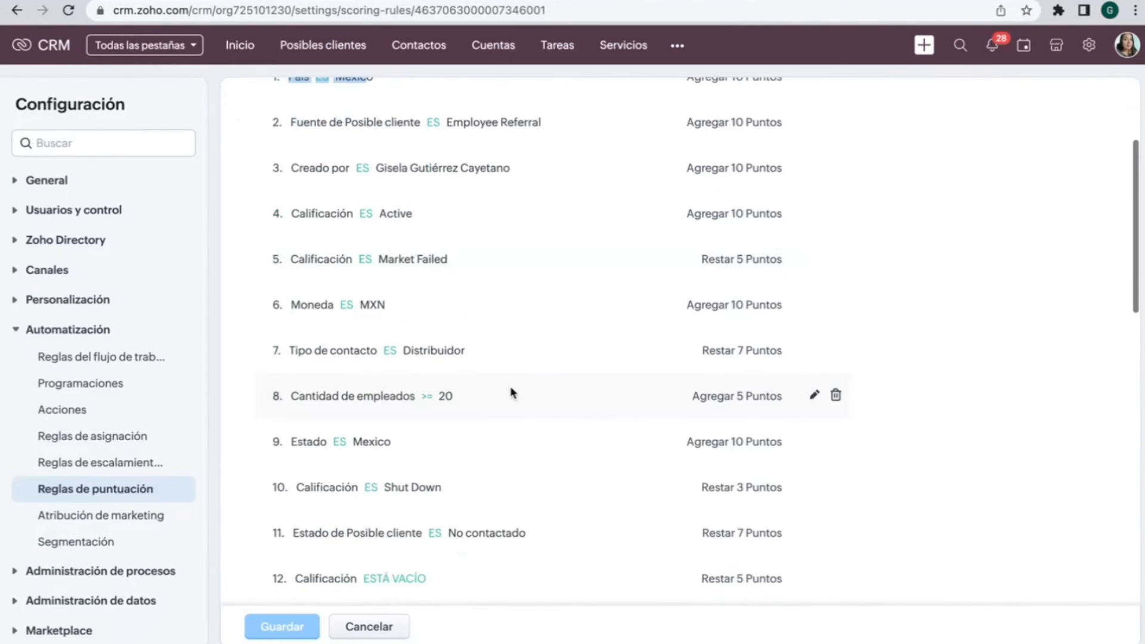
drag(289, 396, 457, 398)
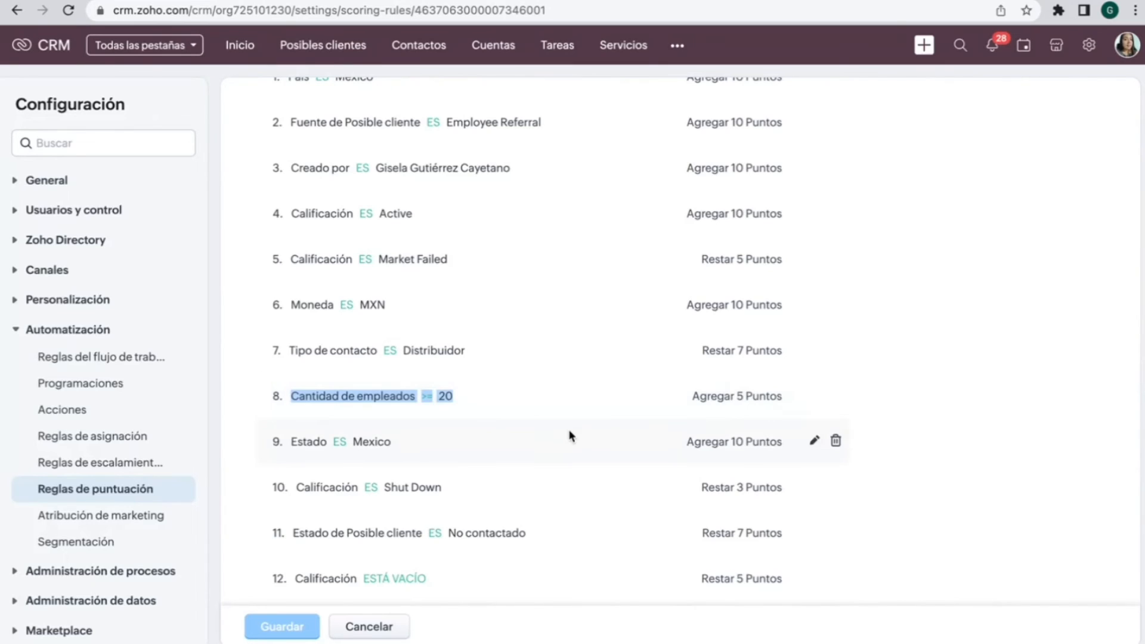
scroll(572, 417, down, 2)
scroll(575, 393, up, 2)
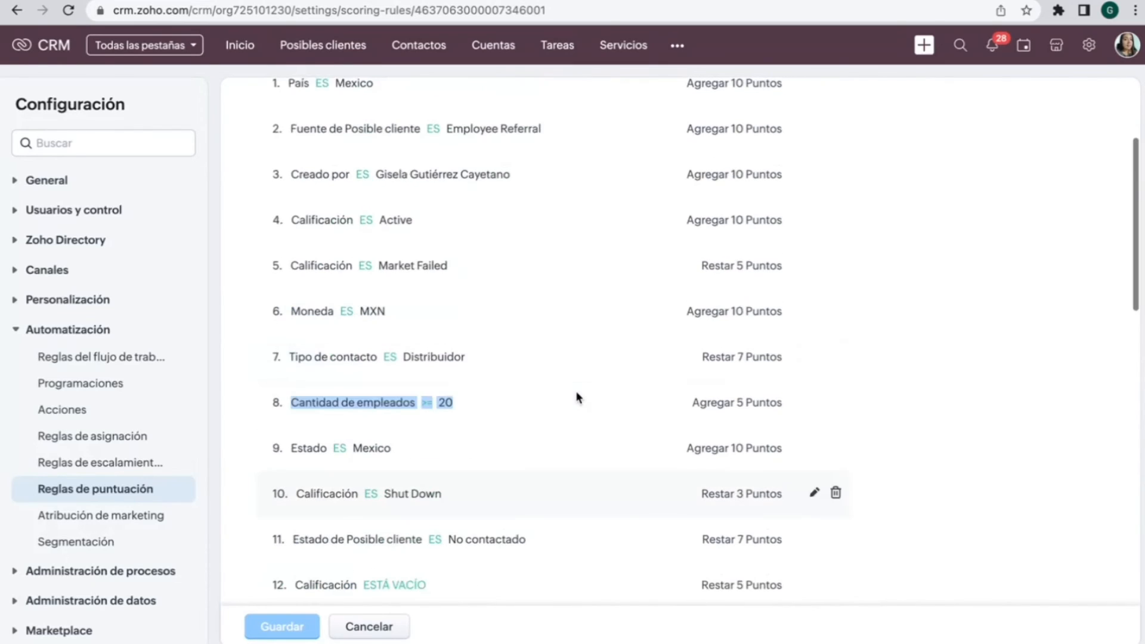
scroll(576, 397, up, 3)
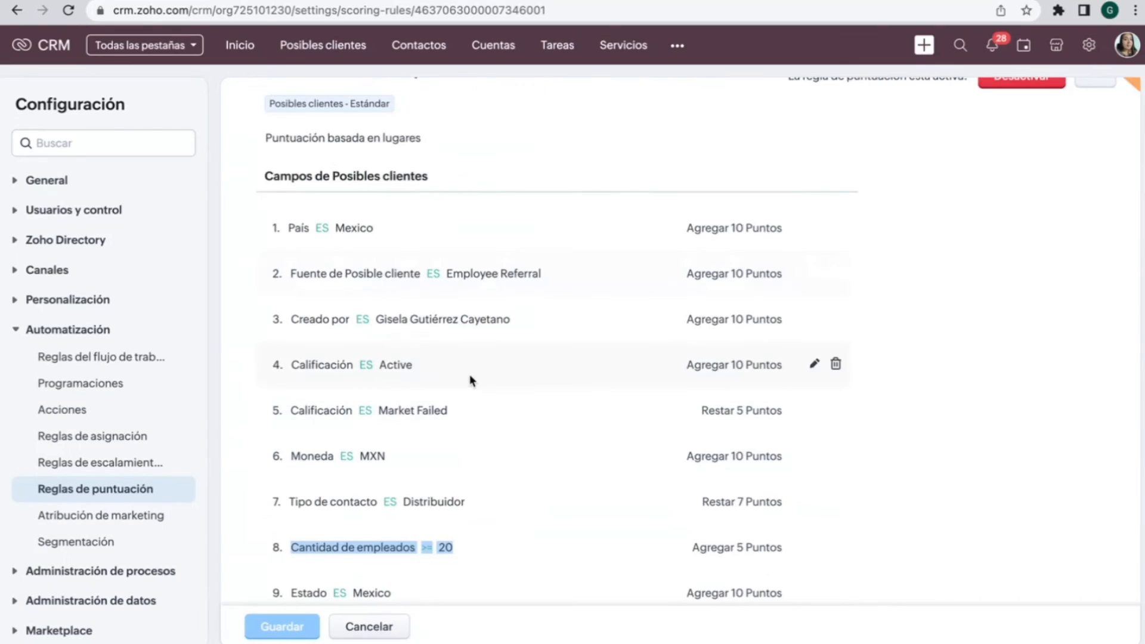
Step: Add a scoring criterion that subtracts 10 points when Calificación es Project Cancelled
scroll(477, 351, down, 3)
scroll(483, 322, down, 5)
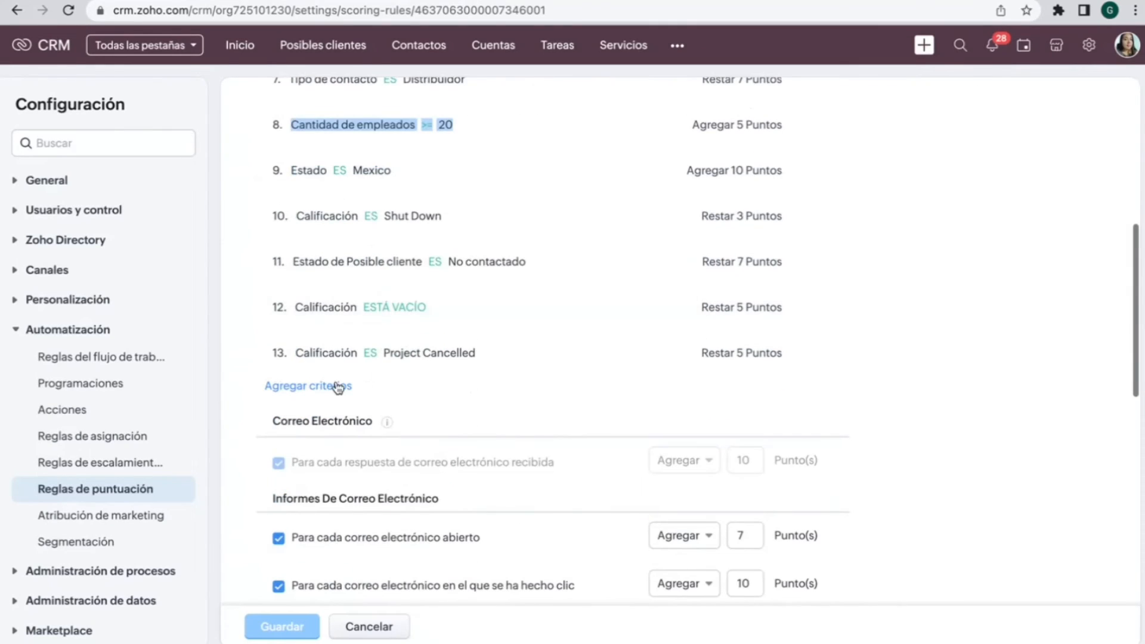
click(332, 387)
click(396, 115)
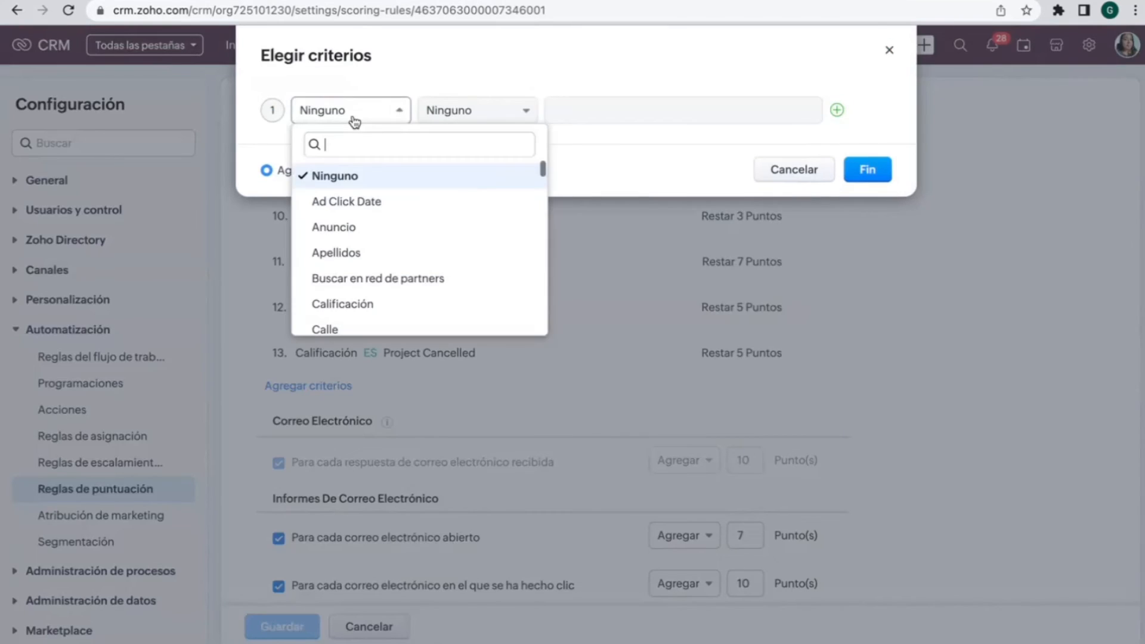
click(363, 304)
click(450, 111)
click(459, 154)
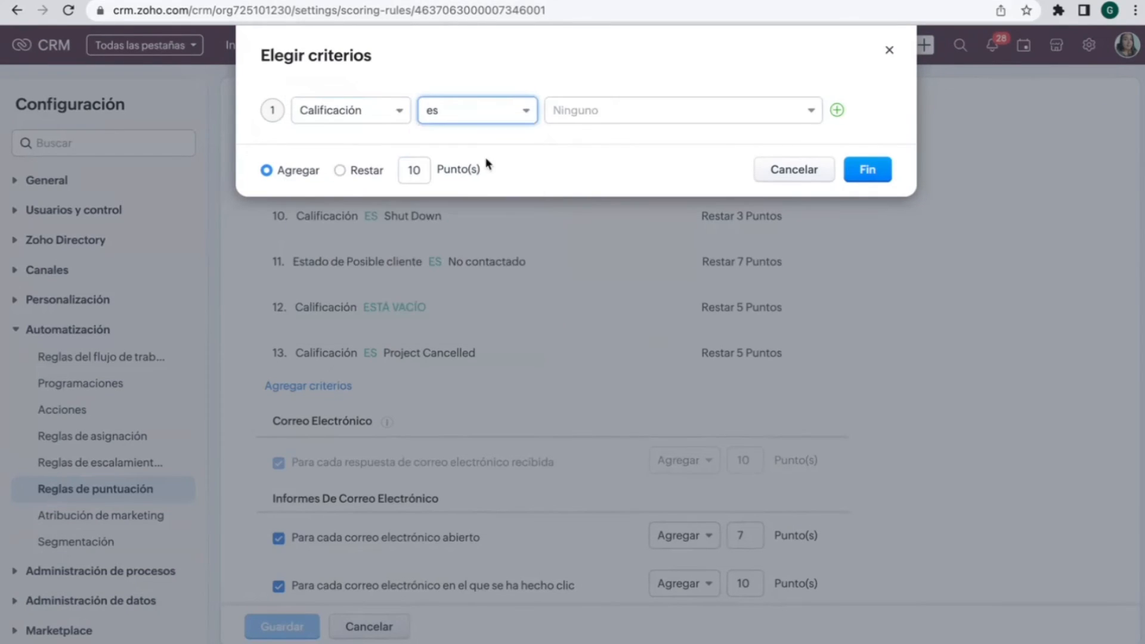
click(565, 113)
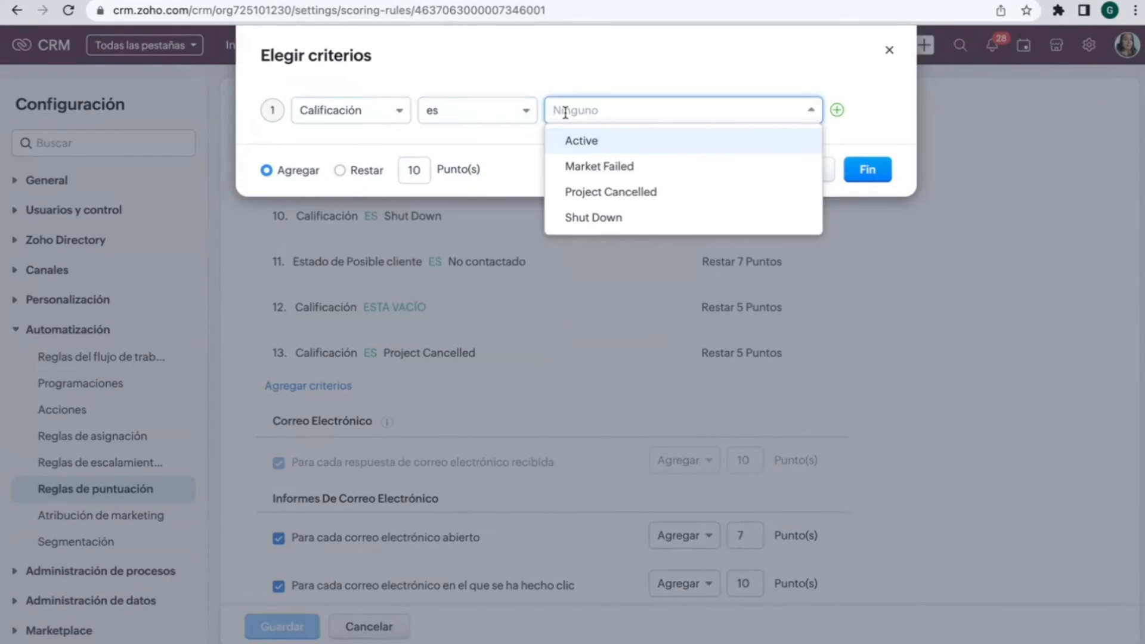
click(603, 193)
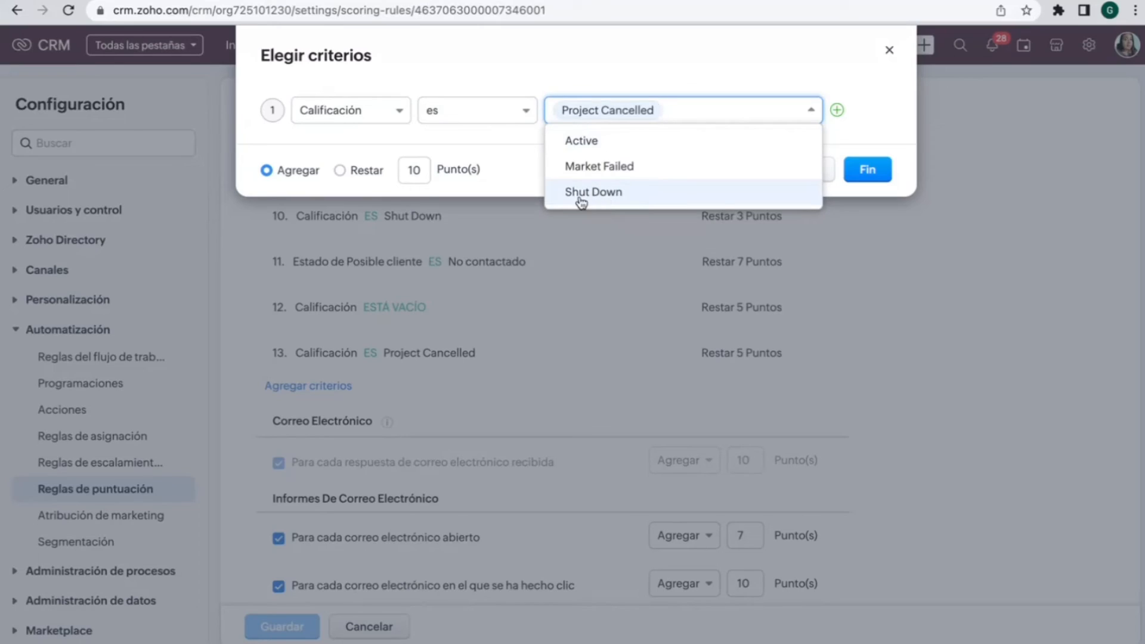
click(339, 172)
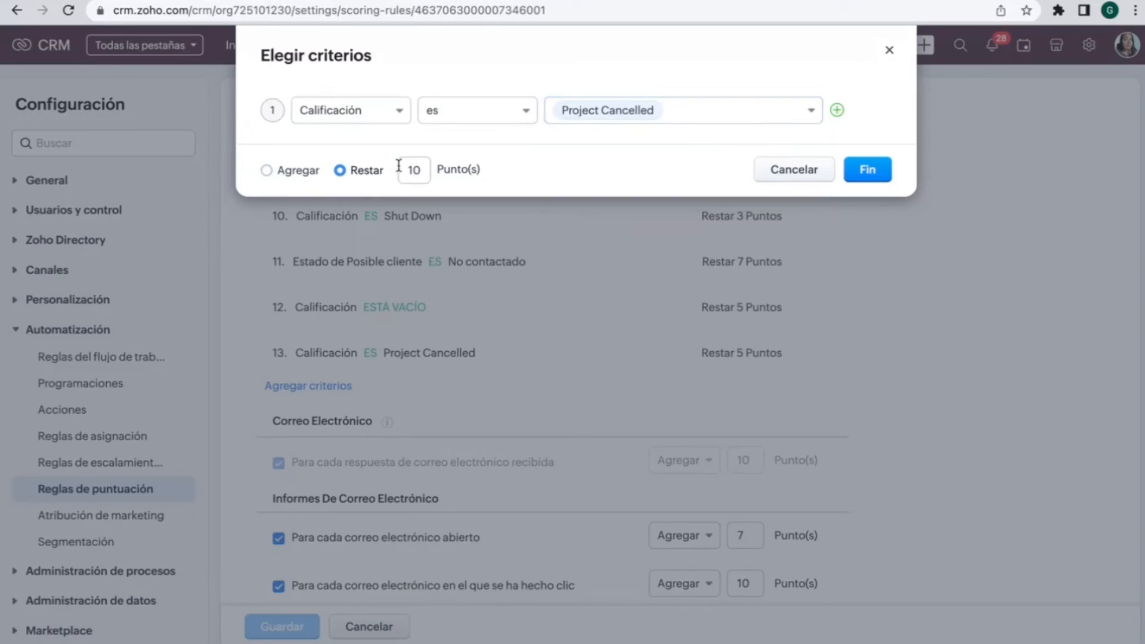
drag(420, 170, 404, 170)
click(522, 177)
click(867, 170)
scroll(729, 244, down, 2)
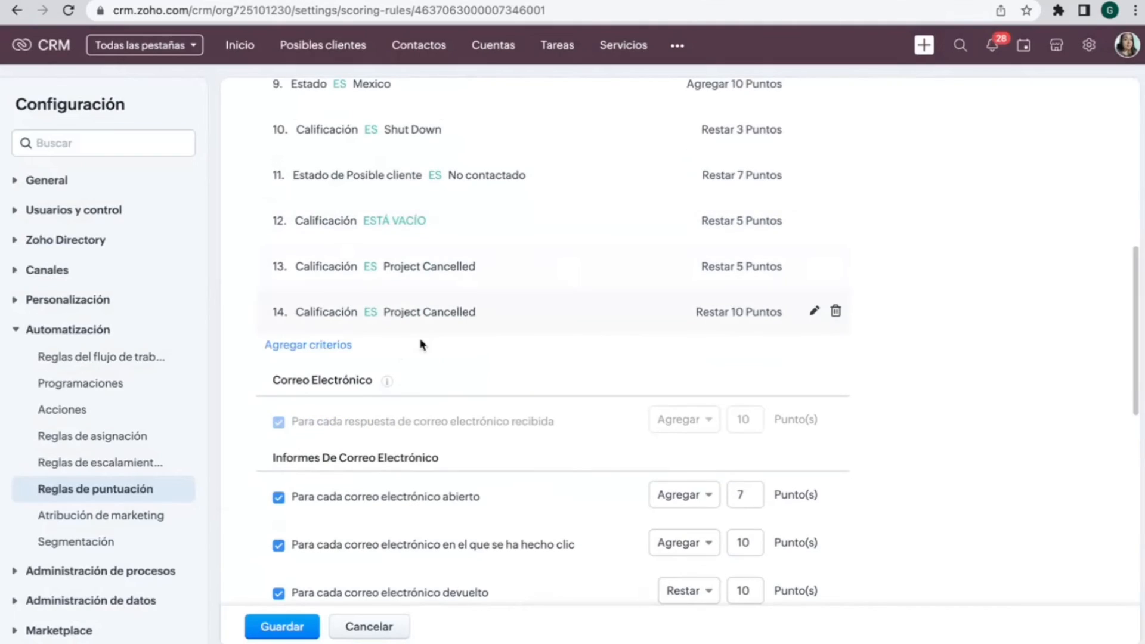
click(308, 345)
click(338, 122)
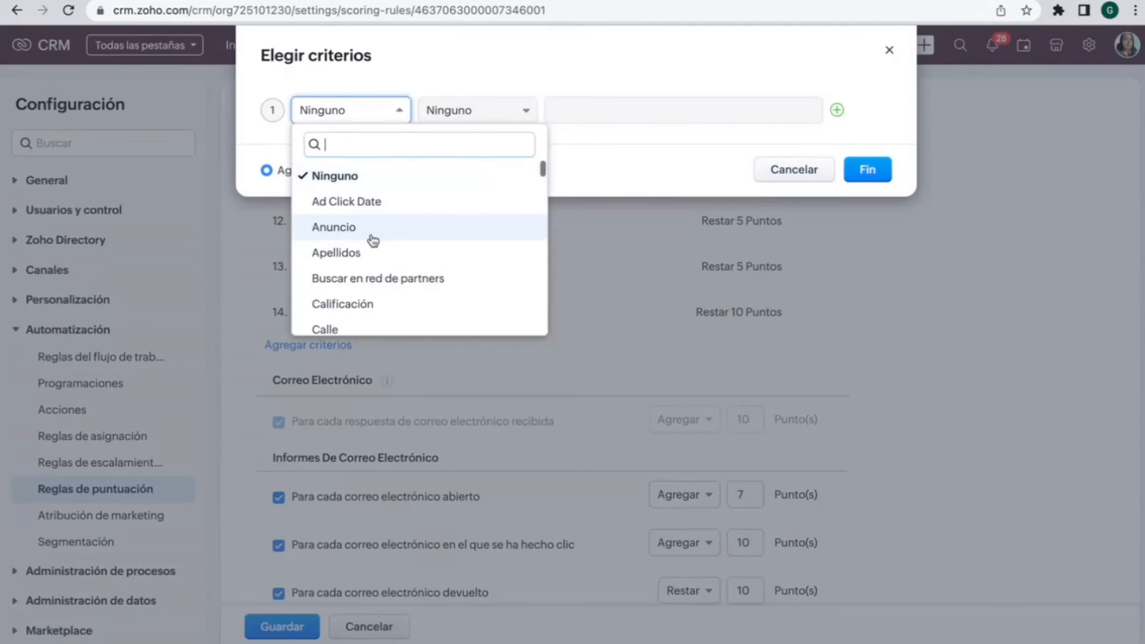
click(465, 115)
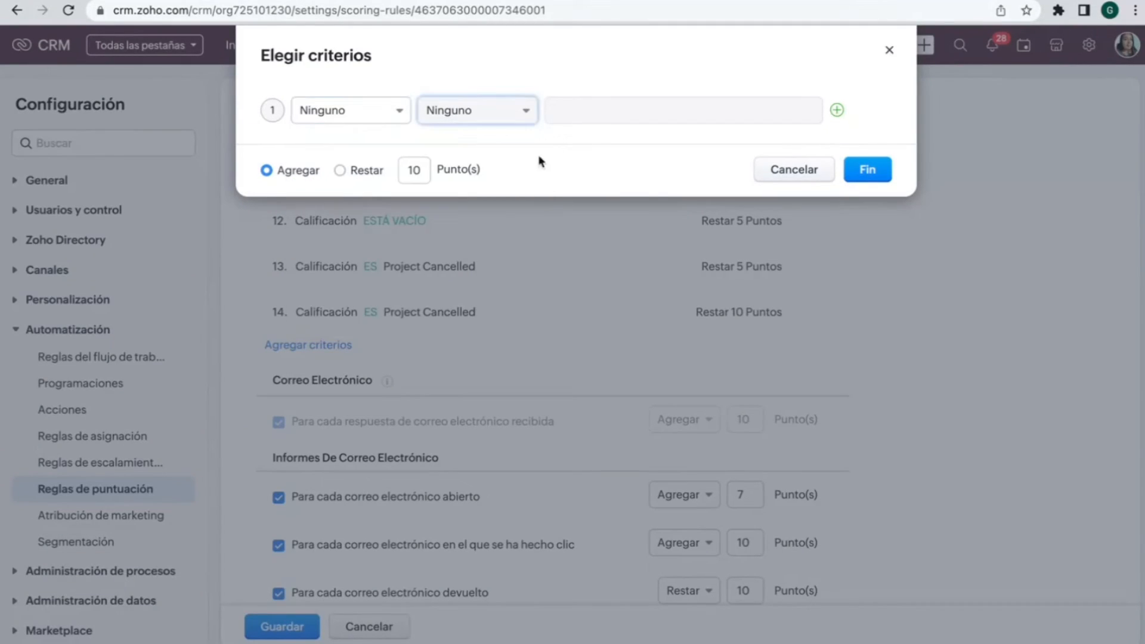
click(796, 168)
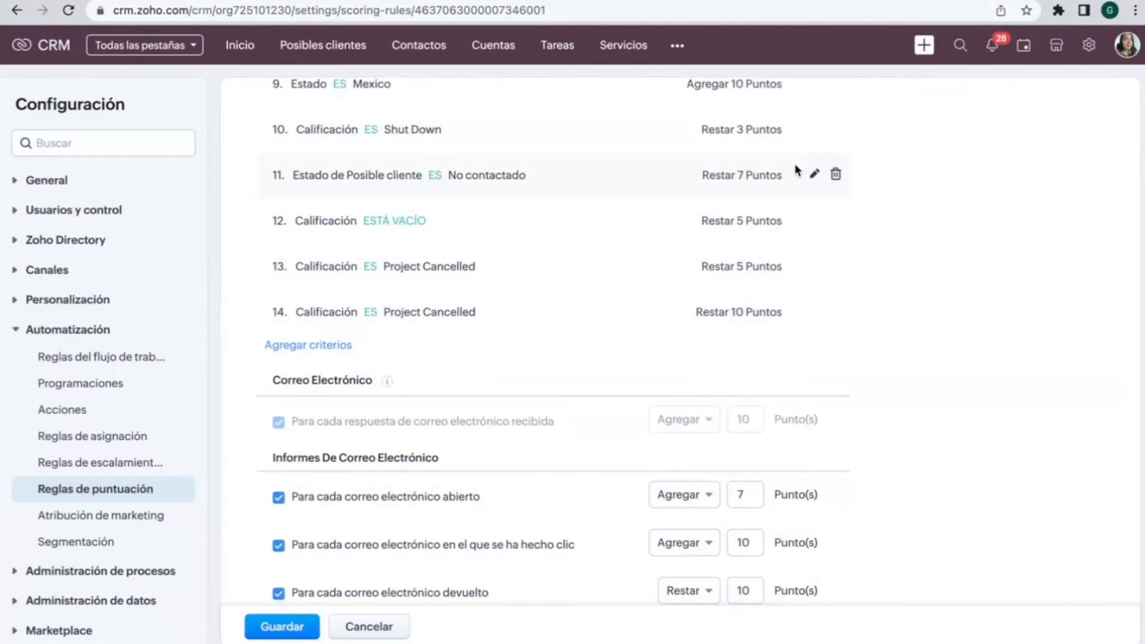
Step: Examine the rule's criteria list and the points set for Correo Electrónico, Informes De Correo Electrónico and Encuesta interactions
scroll(775, 185, up, 4)
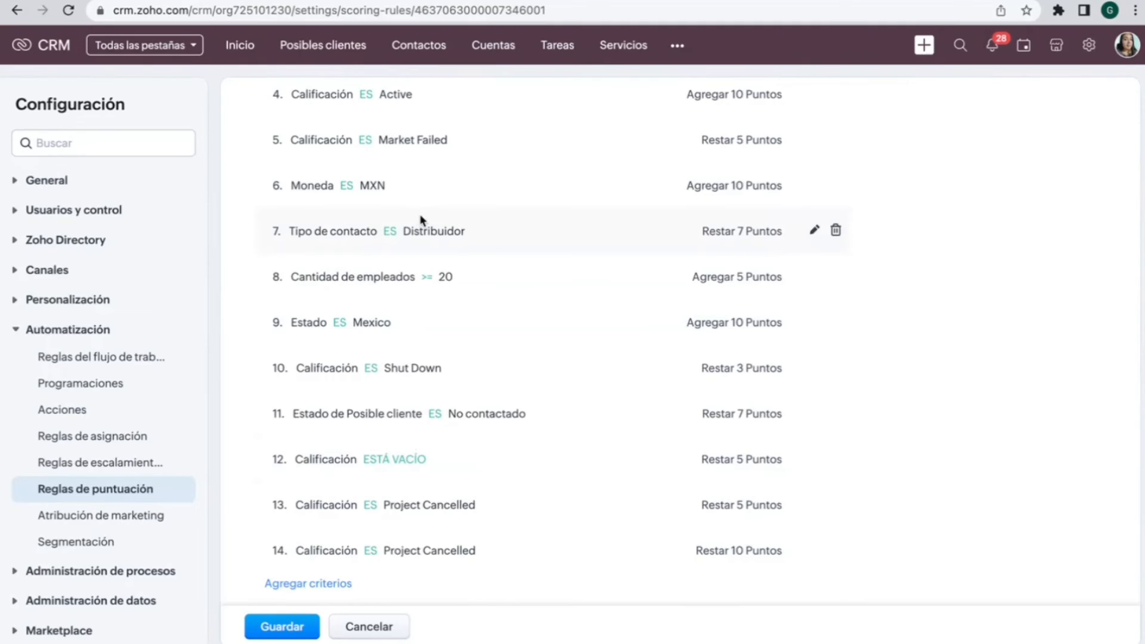
scroll(420, 220, down, 5)
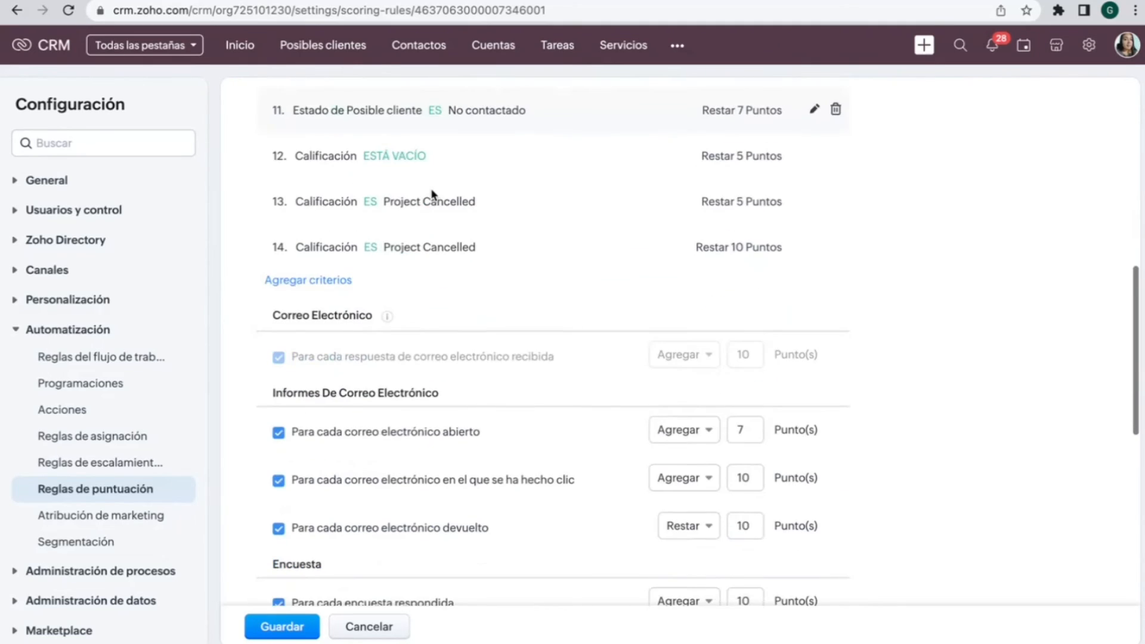
scroll(324, 294, down, 2)
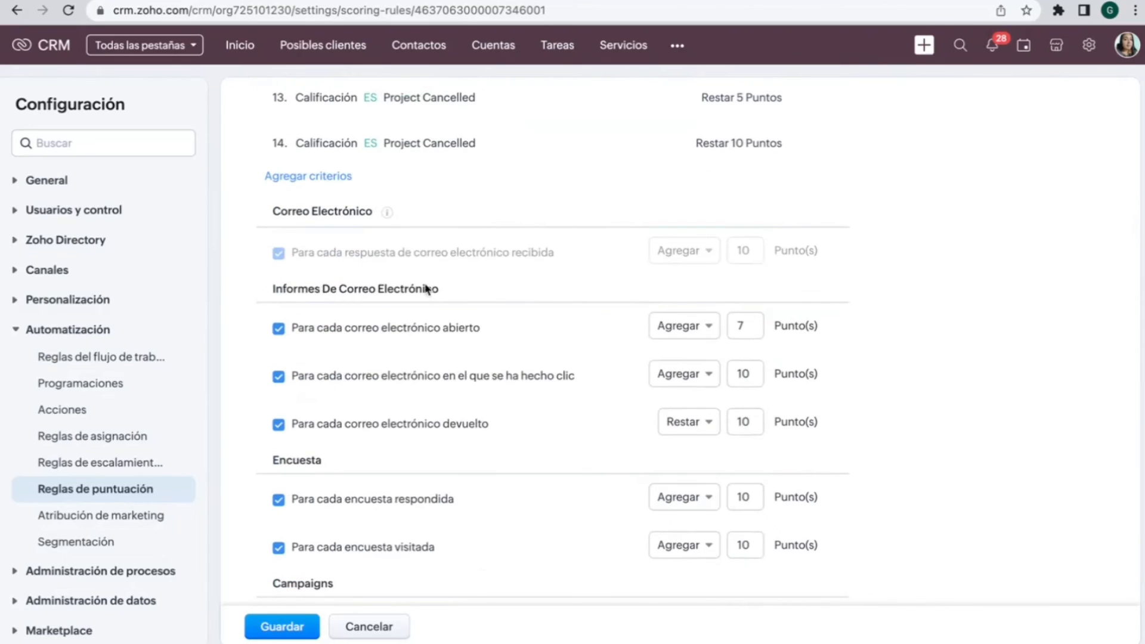
drag(444, 290, 263, 292)
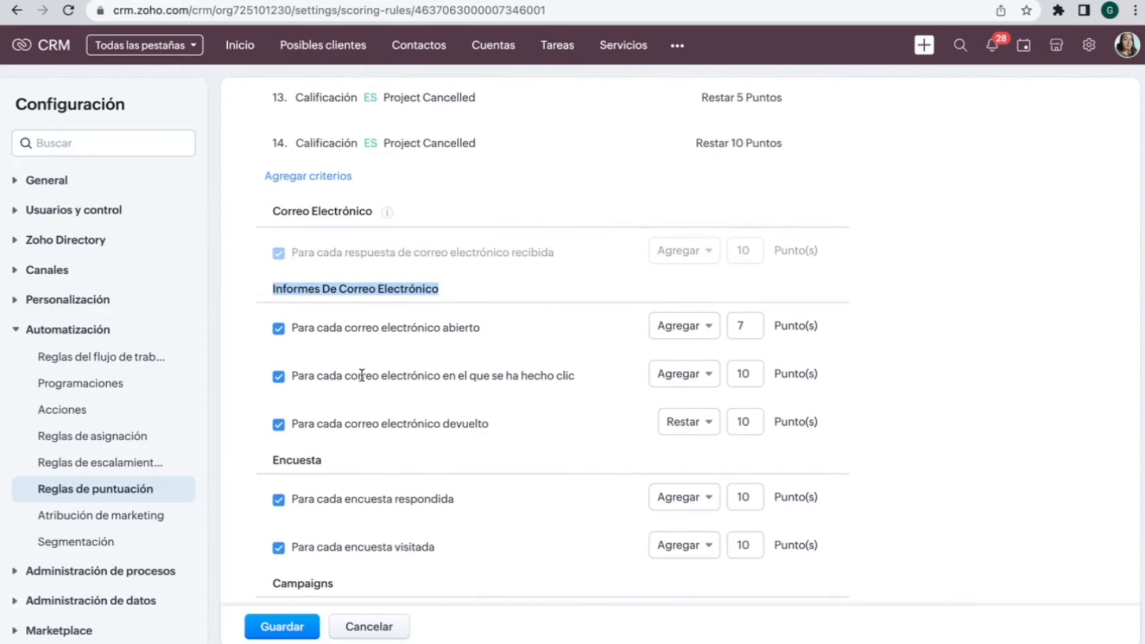
scroll(361, 361, down, 1)
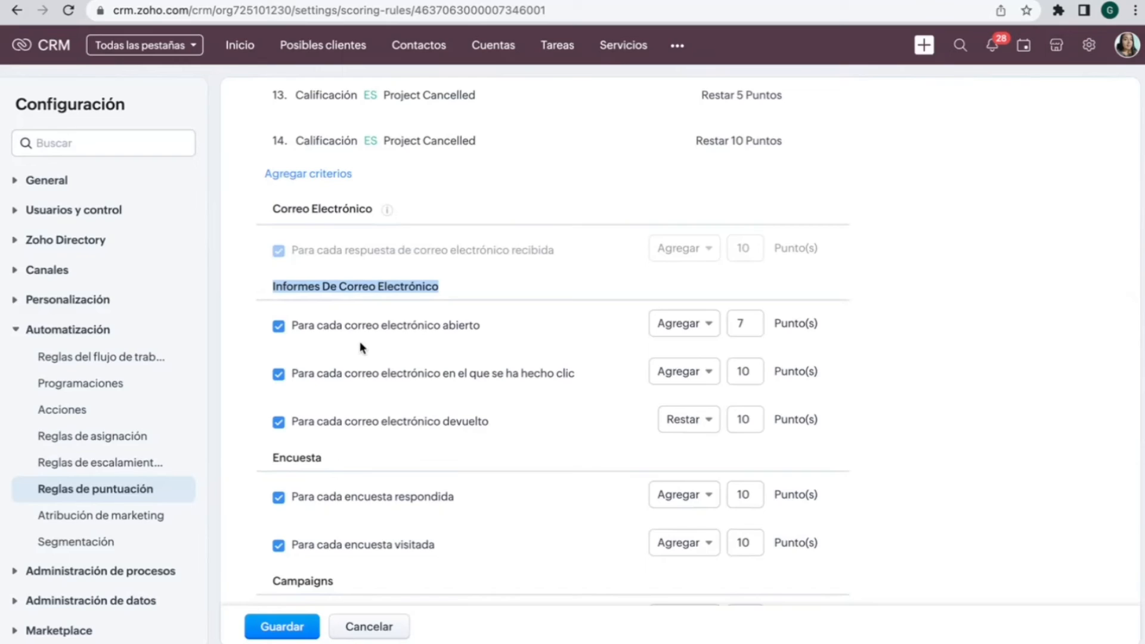
scroll(339, 338, down, 1)
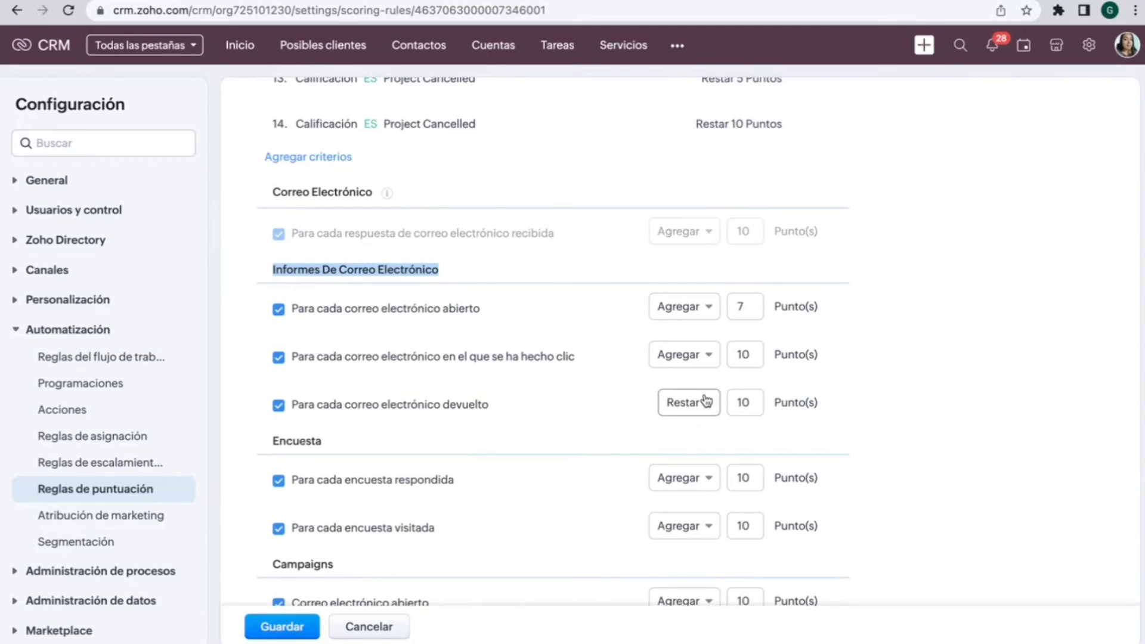
scroll(522, 407, down, 1)
scroll(520, 408, down, 2)
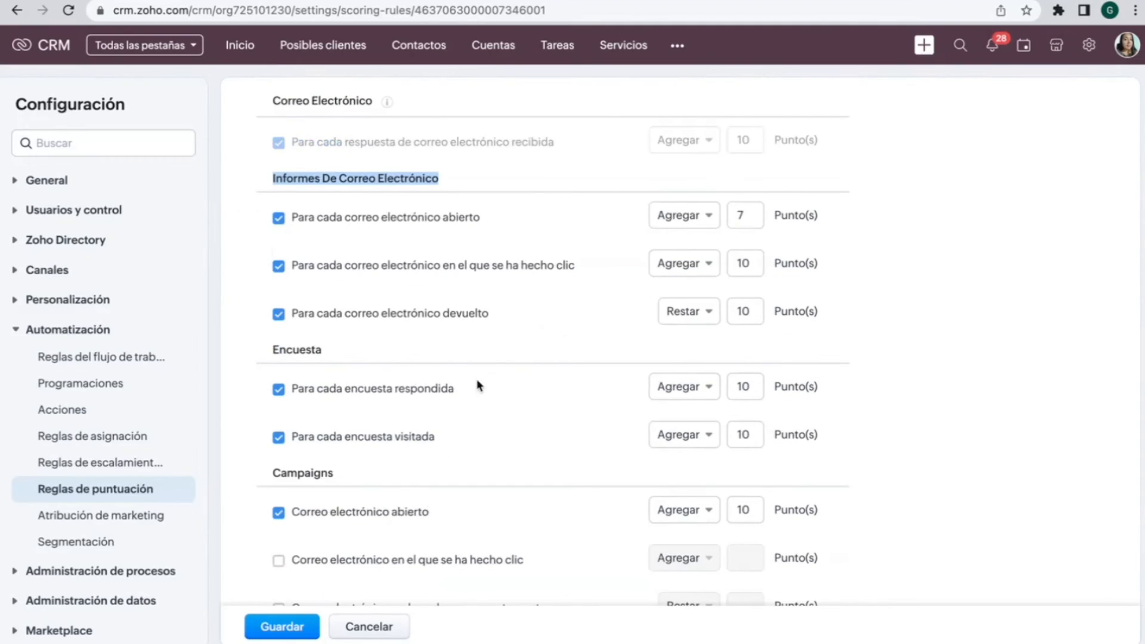
click(342, 377)
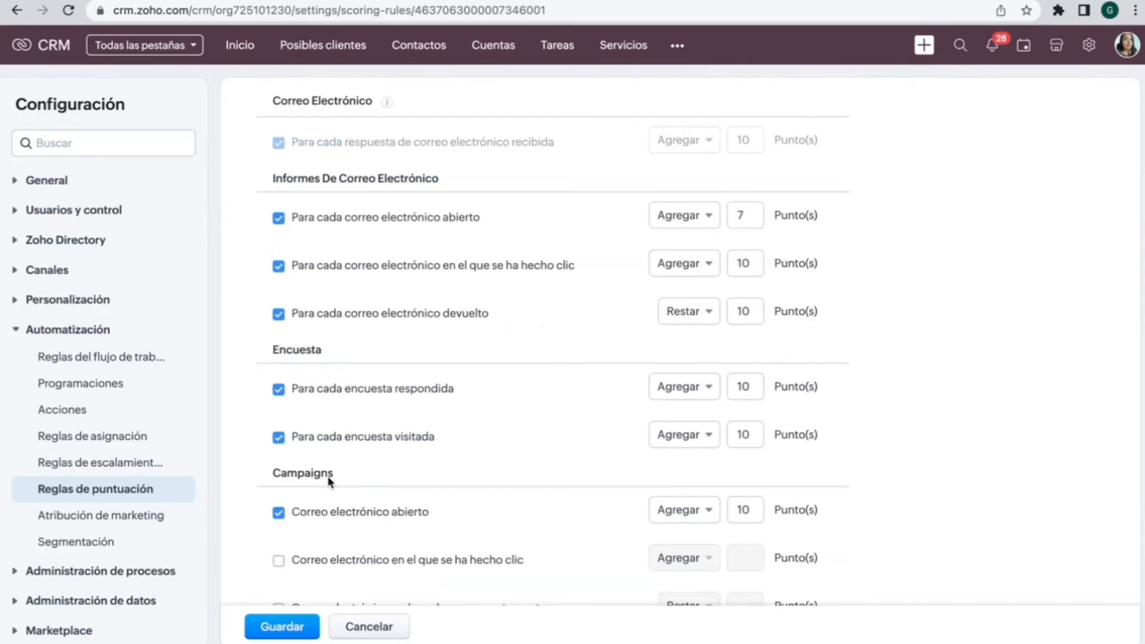
Step: Examine the scoring options under Campaigns, Facebook, Zoho Bookings For Zoho CRM and Zoho Sign
drag(327, 475, 263, 477)
scroll(396, 453, down, 3)
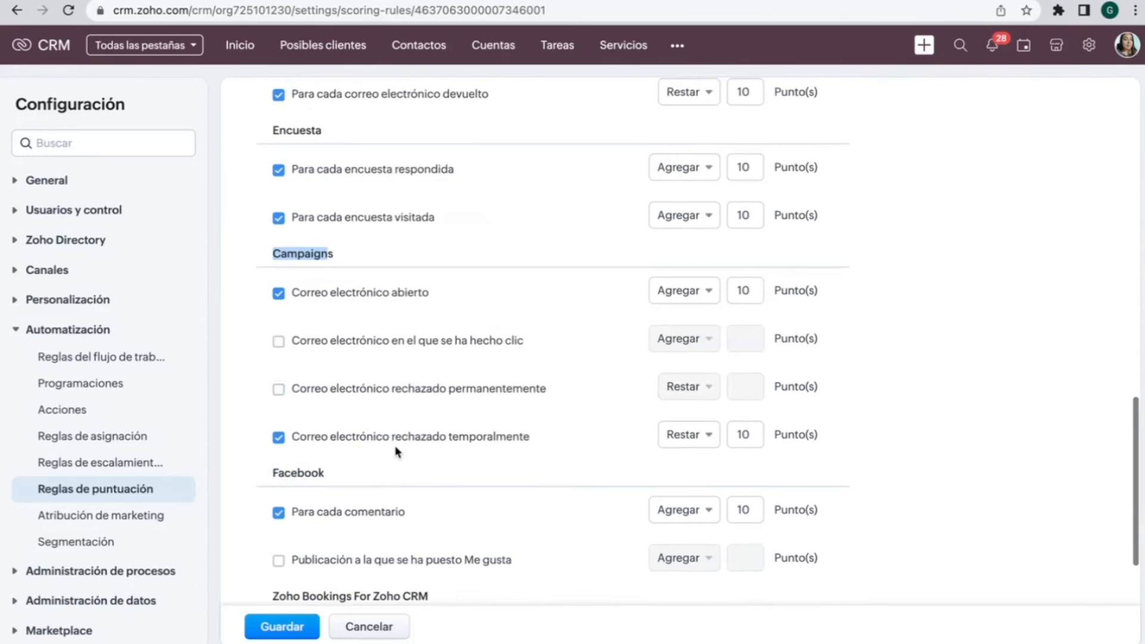
drag(332, 473, 258, 473)
scroll(406, 488, down, 1)
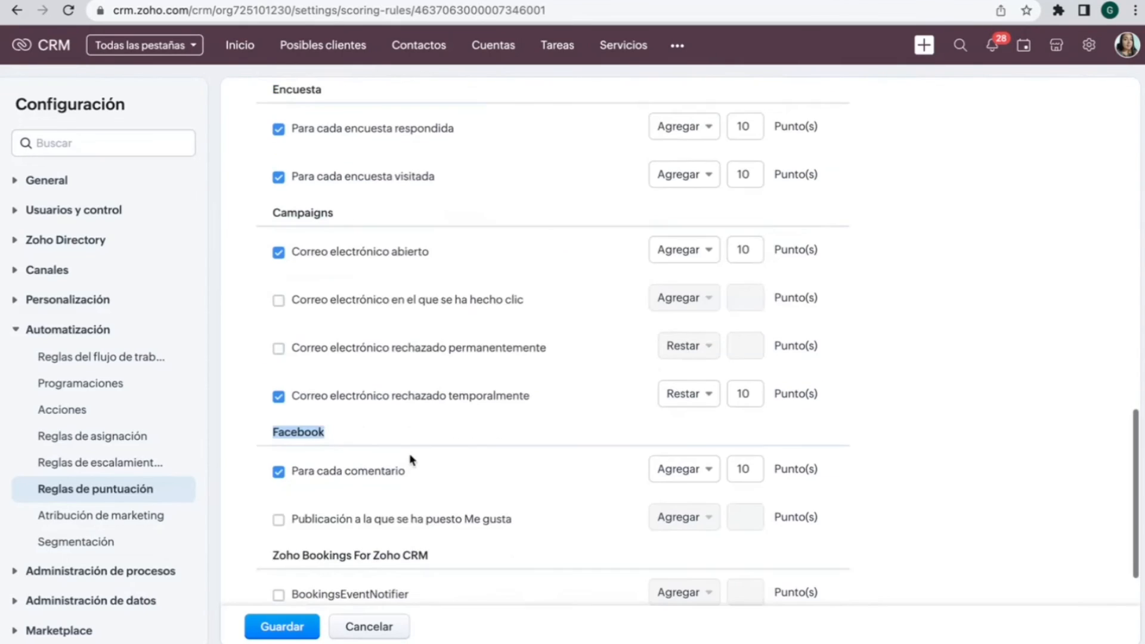
scroll(410, 459, down, 4)
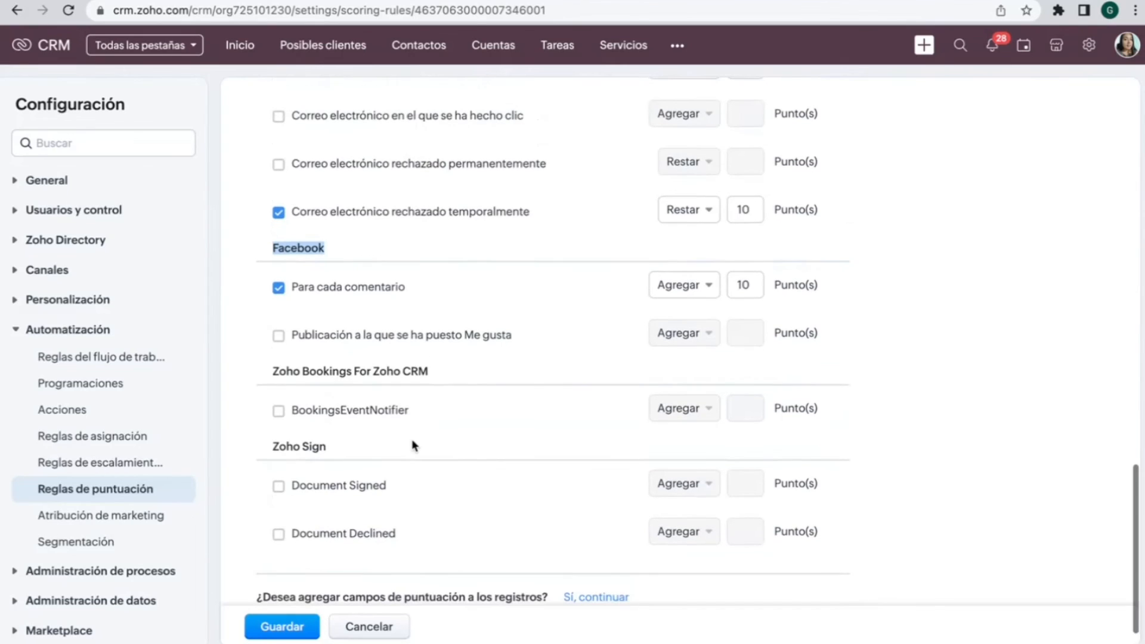
scroll(411, 441, down, 1)
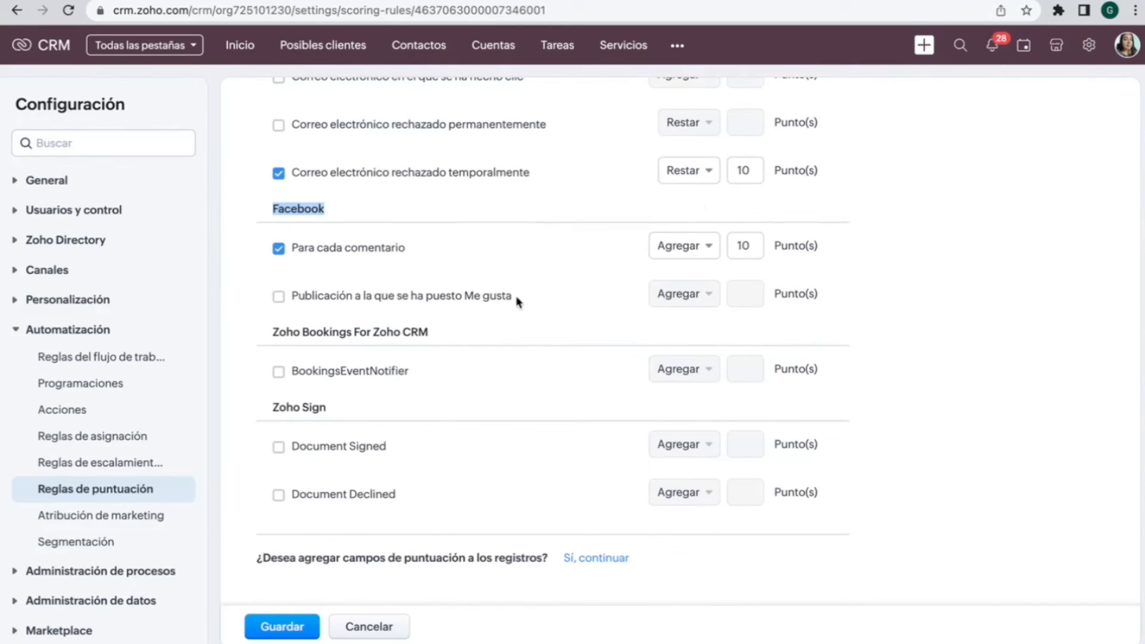
Step: Recheck the Campos de Posibles clientes criteria and try to save the scoring rule with old records updated
scroll(519, 299, up, 14)
scroll(518, 301, up, 13)
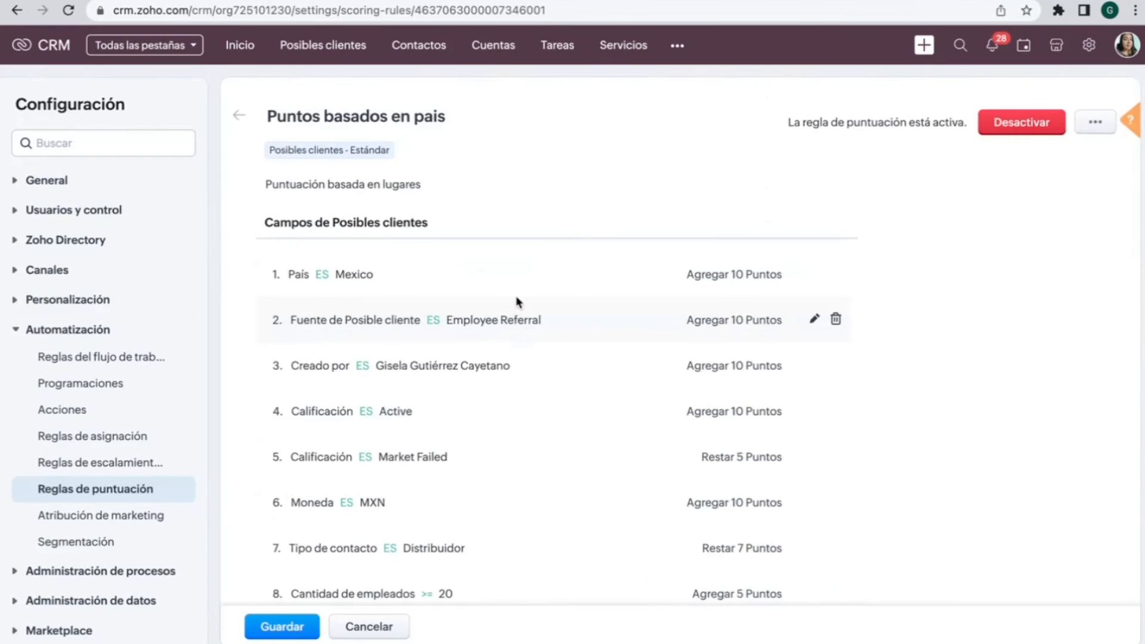
scroll(518, 298, down, 6)
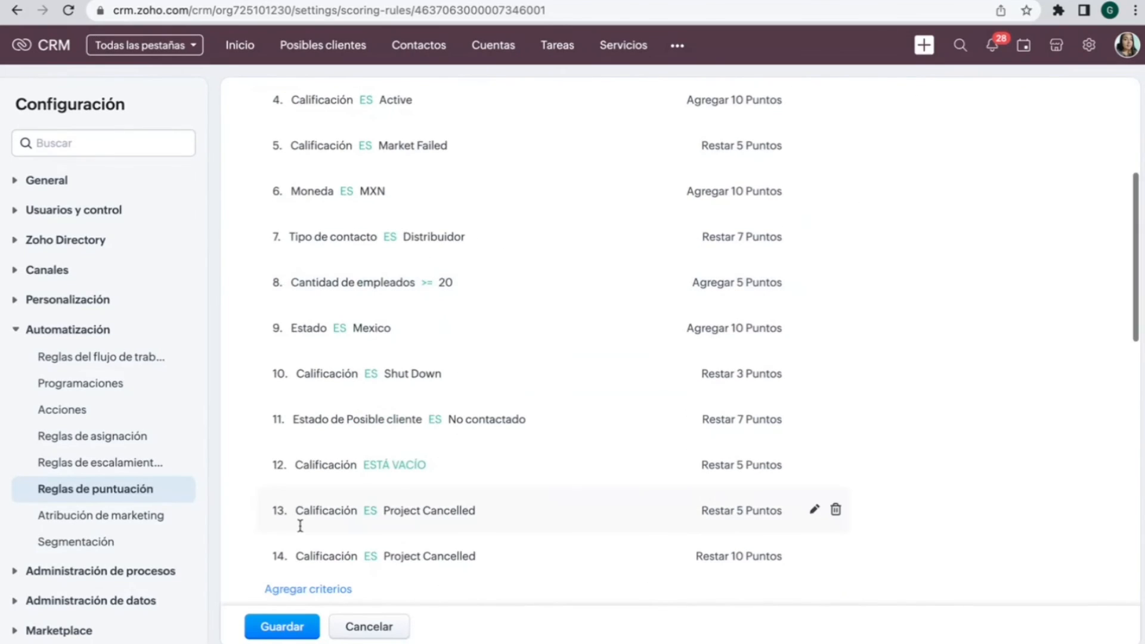
click(304, 628)
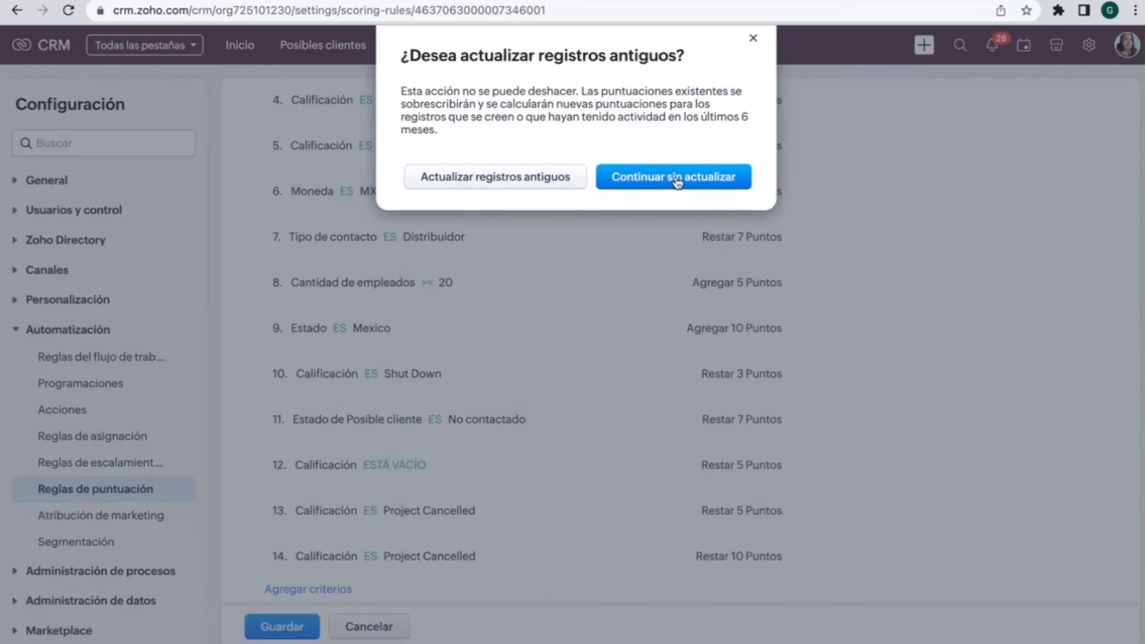
click(517, 185)
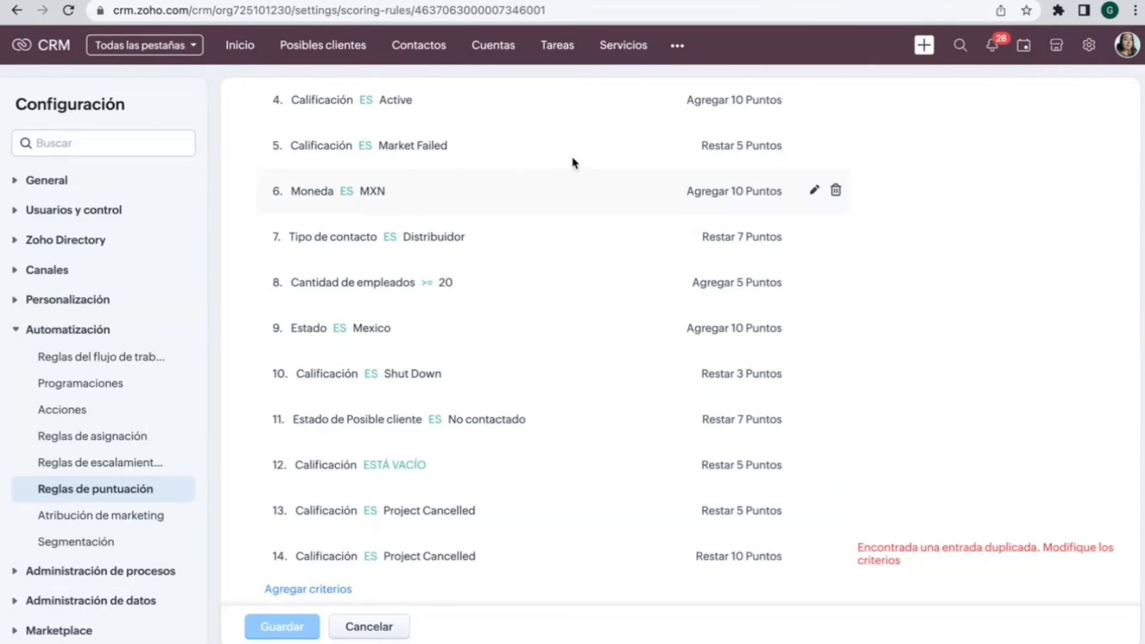
Step: Delete the duplicate Project Cancelled criterion that subtracts 10 points and save the scoring rule with old records updated
scroll(689, 304, down, 1)
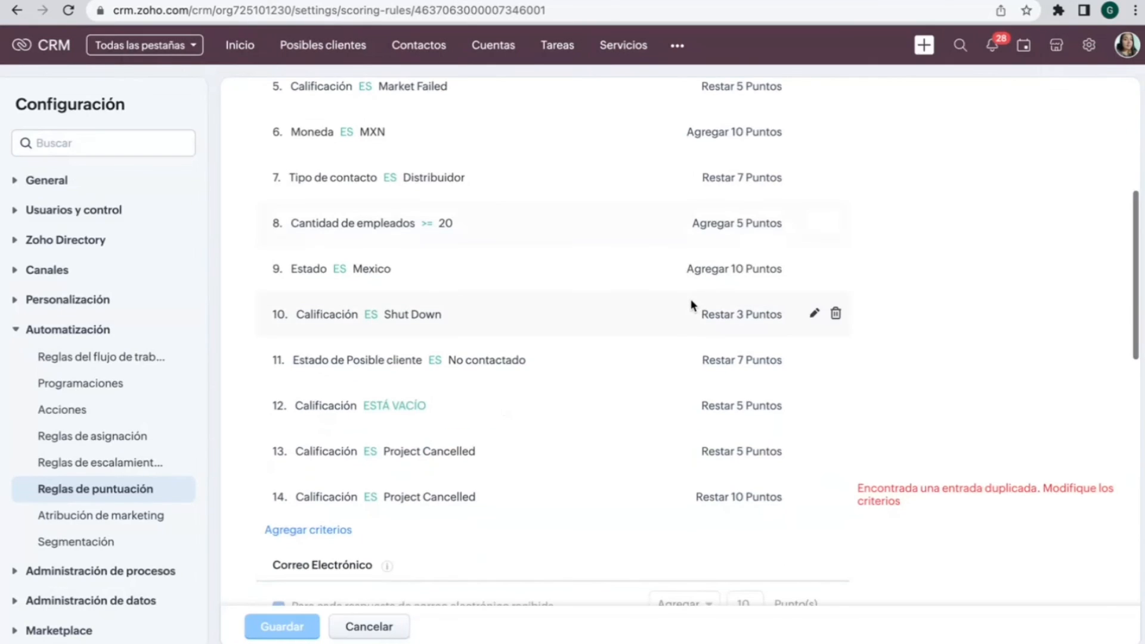
click(835, 496)
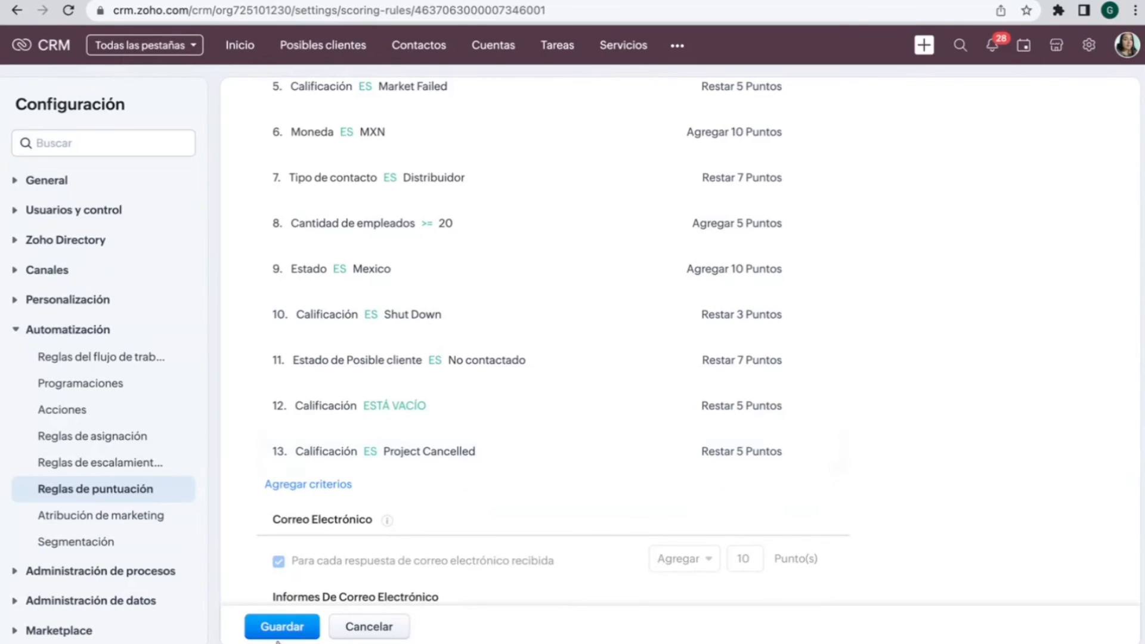
click(283, 626)
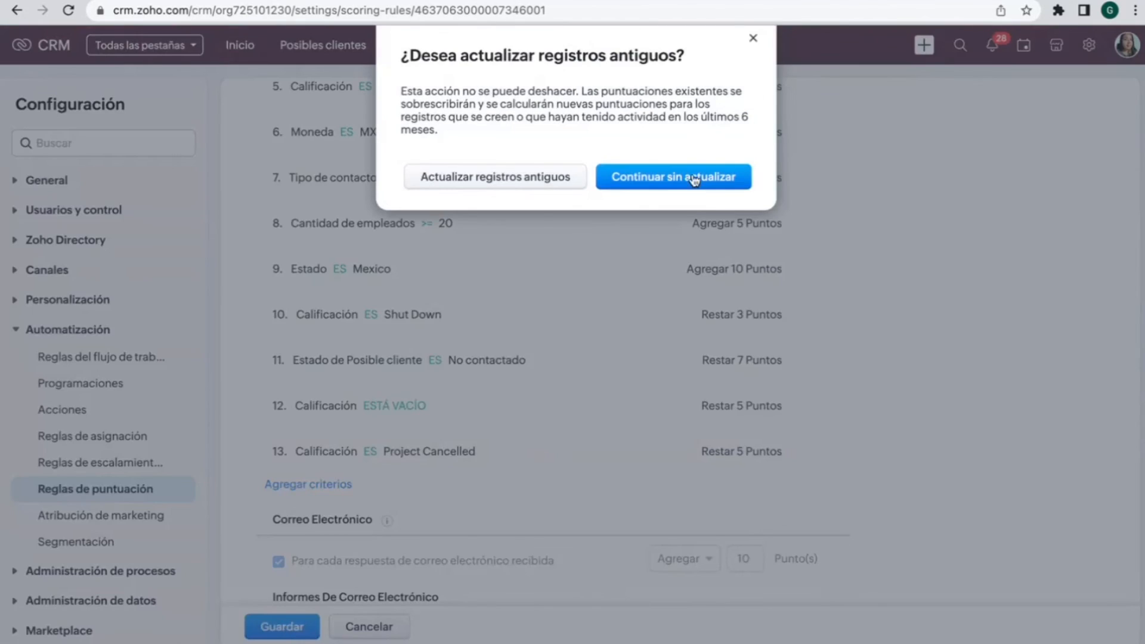
click(522, 180)
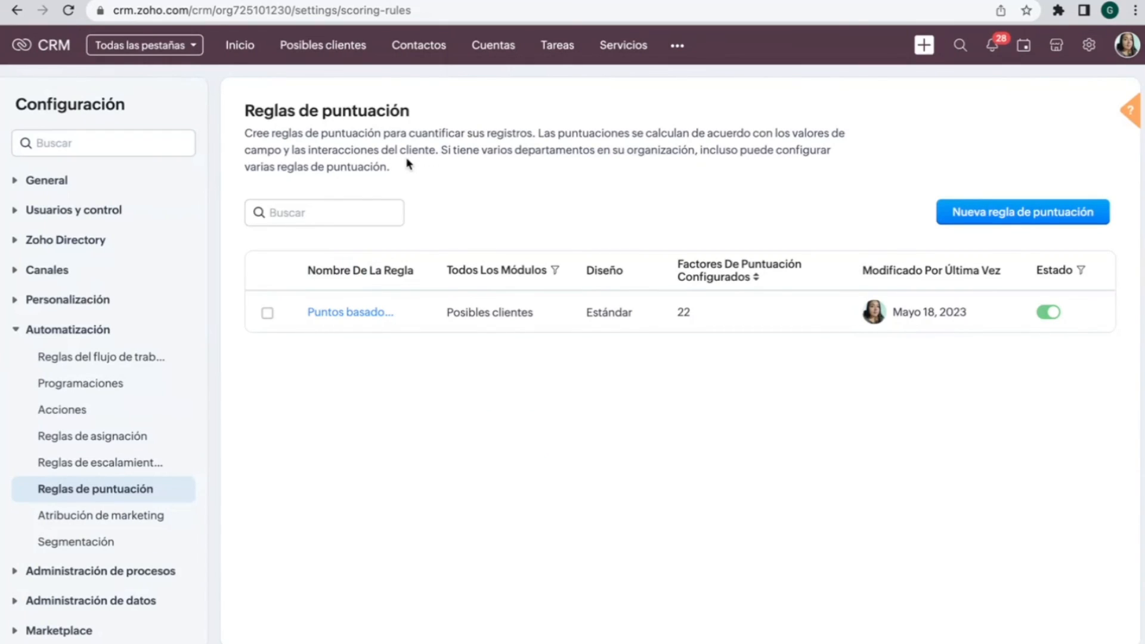
Step: Open the Blancos del centro lead in Posibles clientes and review its Reglas De Puntuación table
click(339, 49)
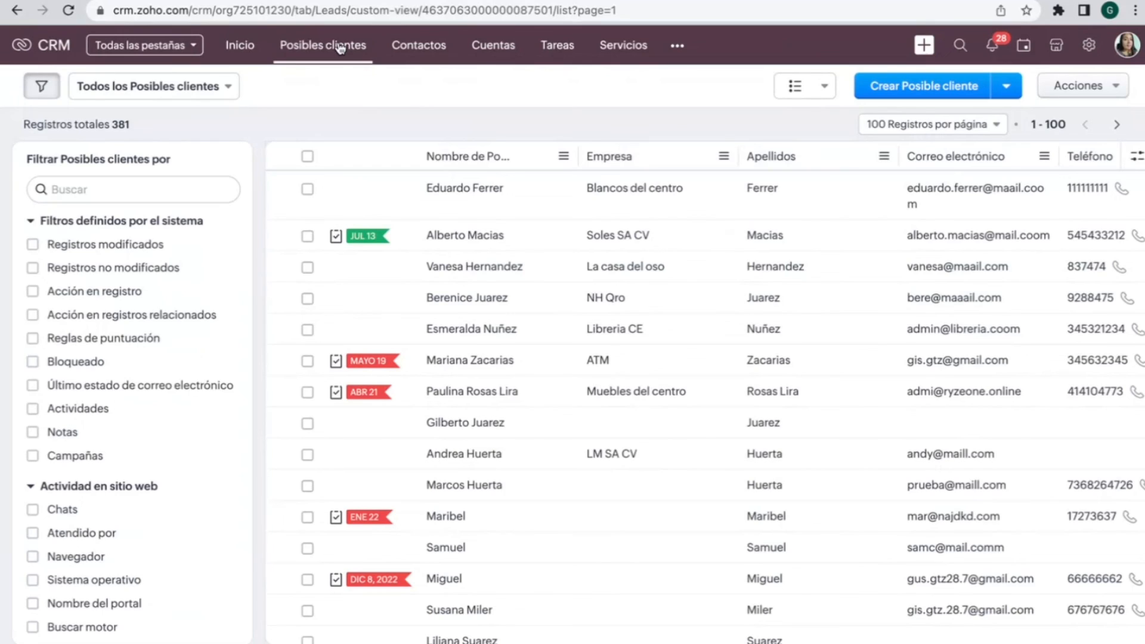
click(437, 190)
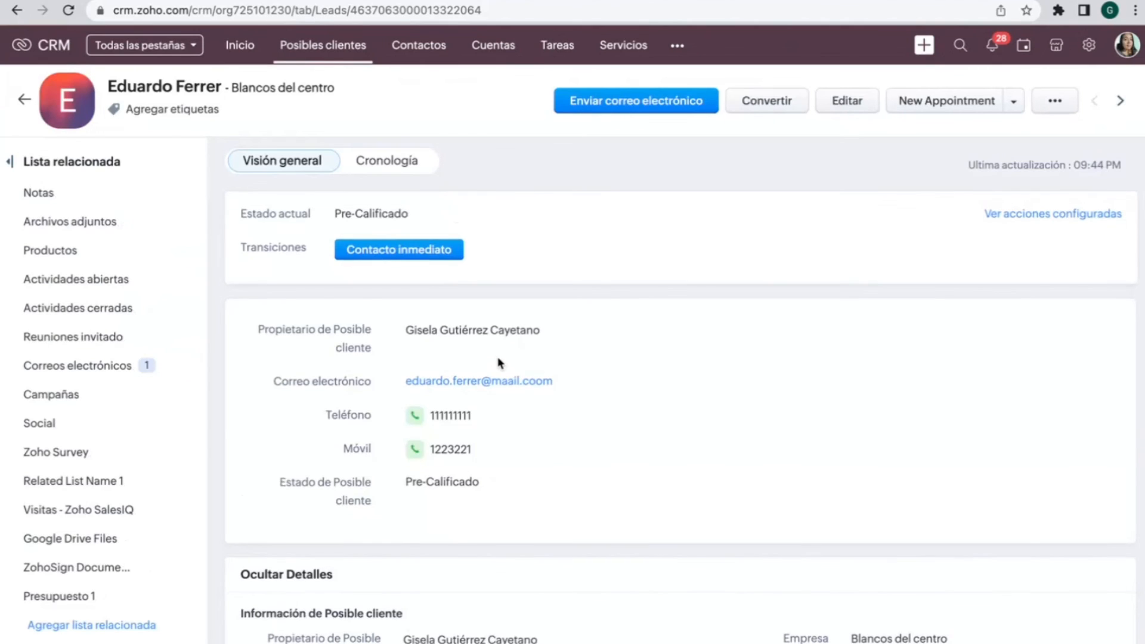
scroll(523, 293, down, 10)
scroll(526, 286, down, 20)
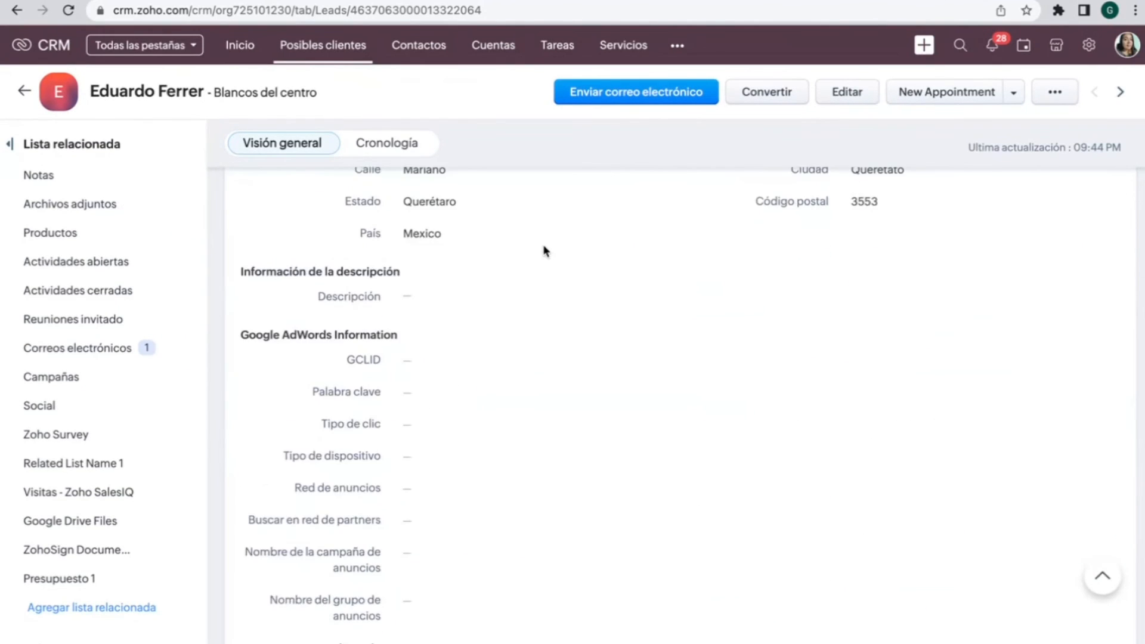
scroll(459, 417, down, 3)
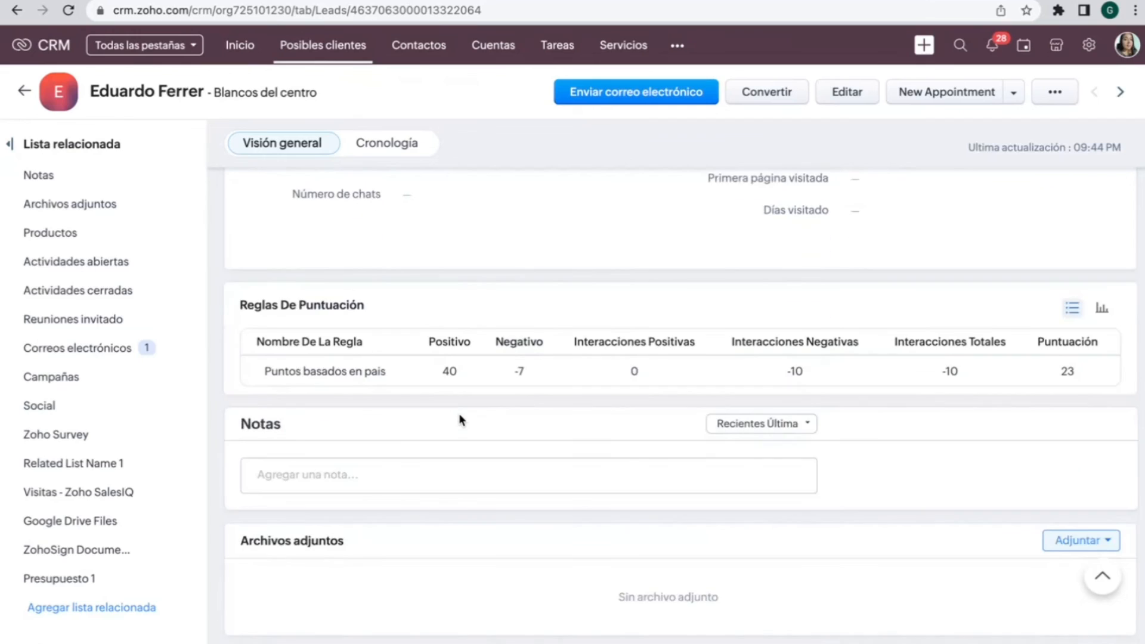
drag(369, 283, 245, 272)
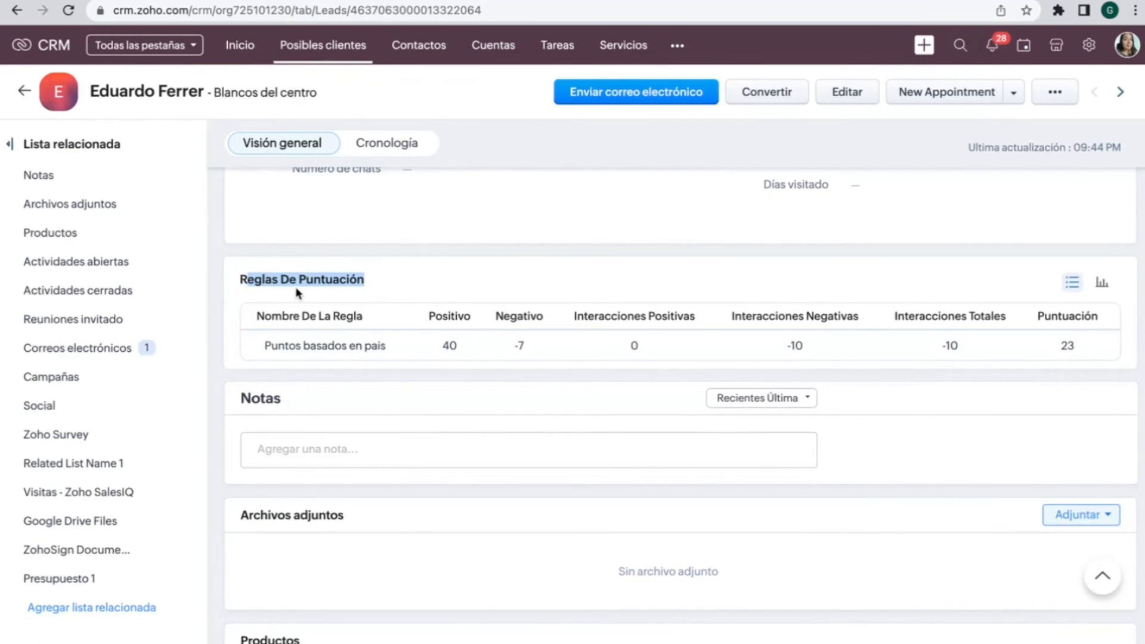
drag(456, 347, 431, 345)
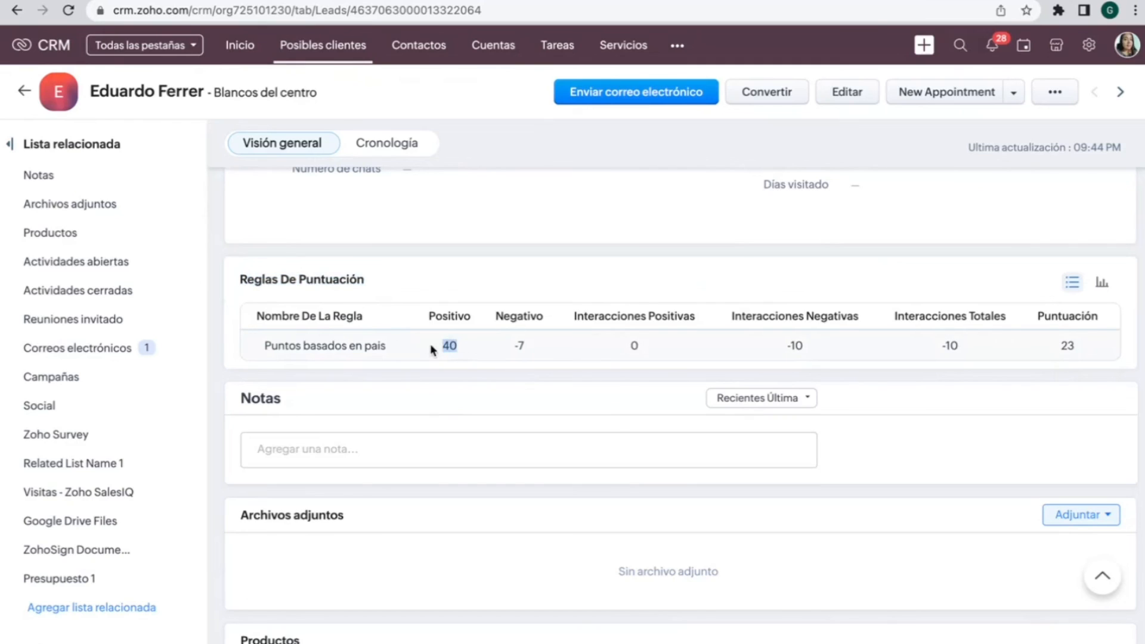
click(517, 337)
Step: Show the lead's Reglas De Puntuación as a chart and examine its positive and negative scores for Puntos basados en pais
click(1101, 283)
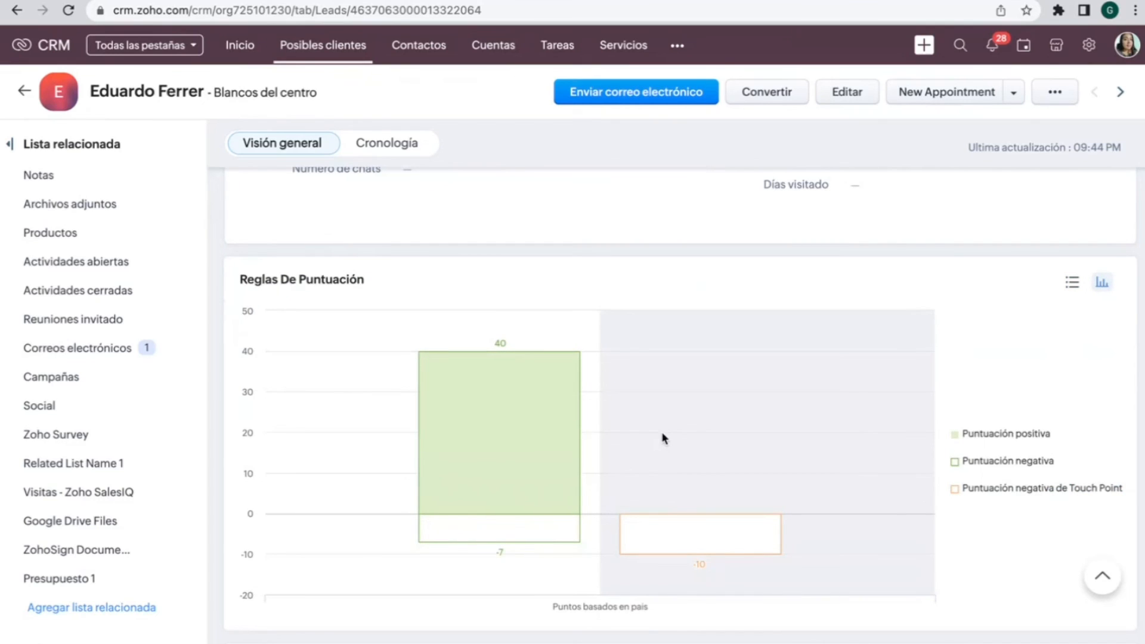
scroll(601, 395, up, 3)
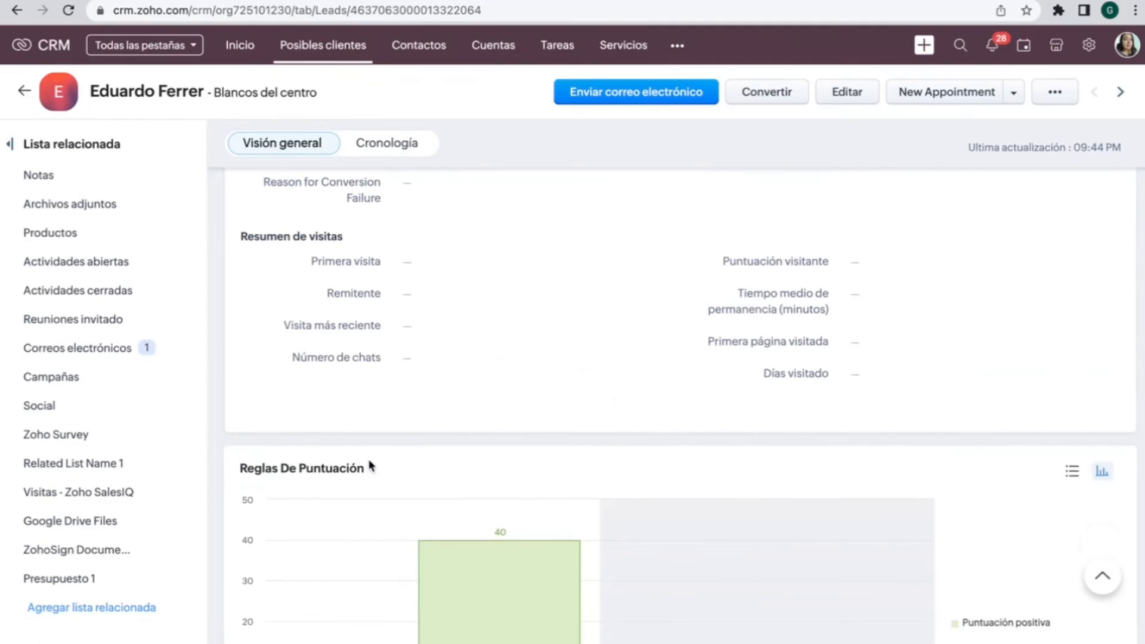
scroll(367, 483, down, 1)
mouse_move(452, 492)
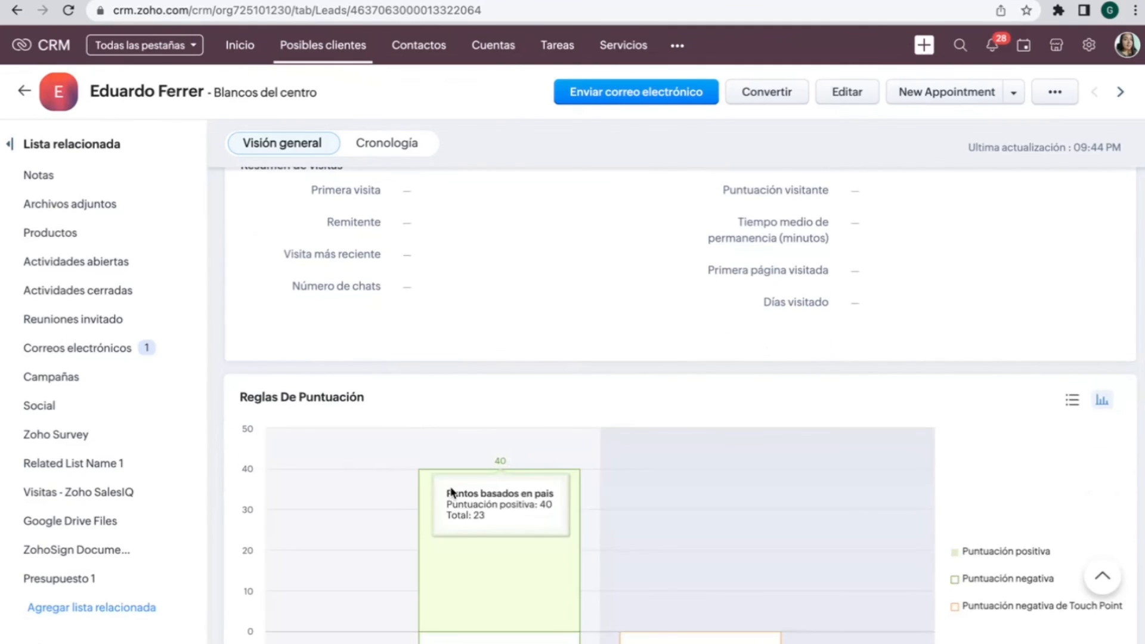
scroll(451, 492, down, 1)
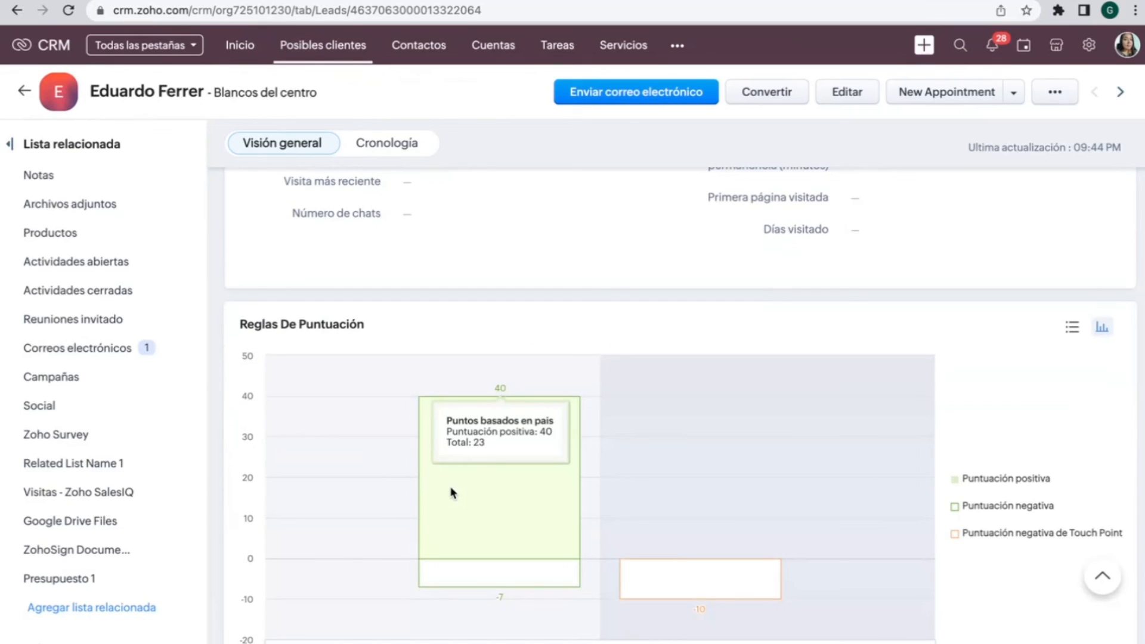
scroll(451, 491, down, 1)
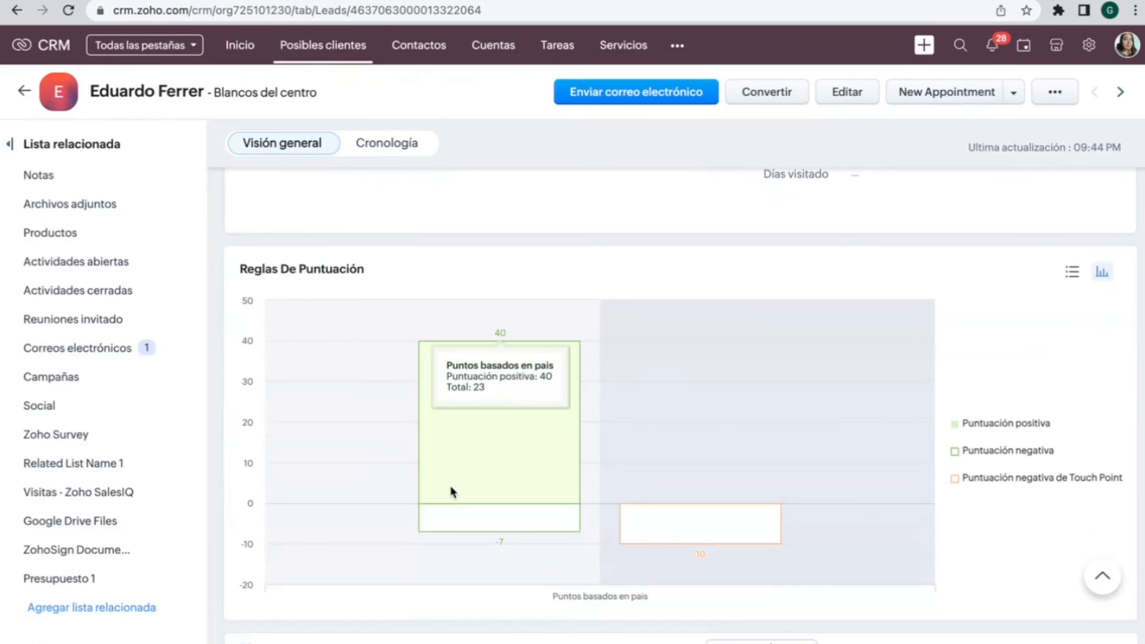